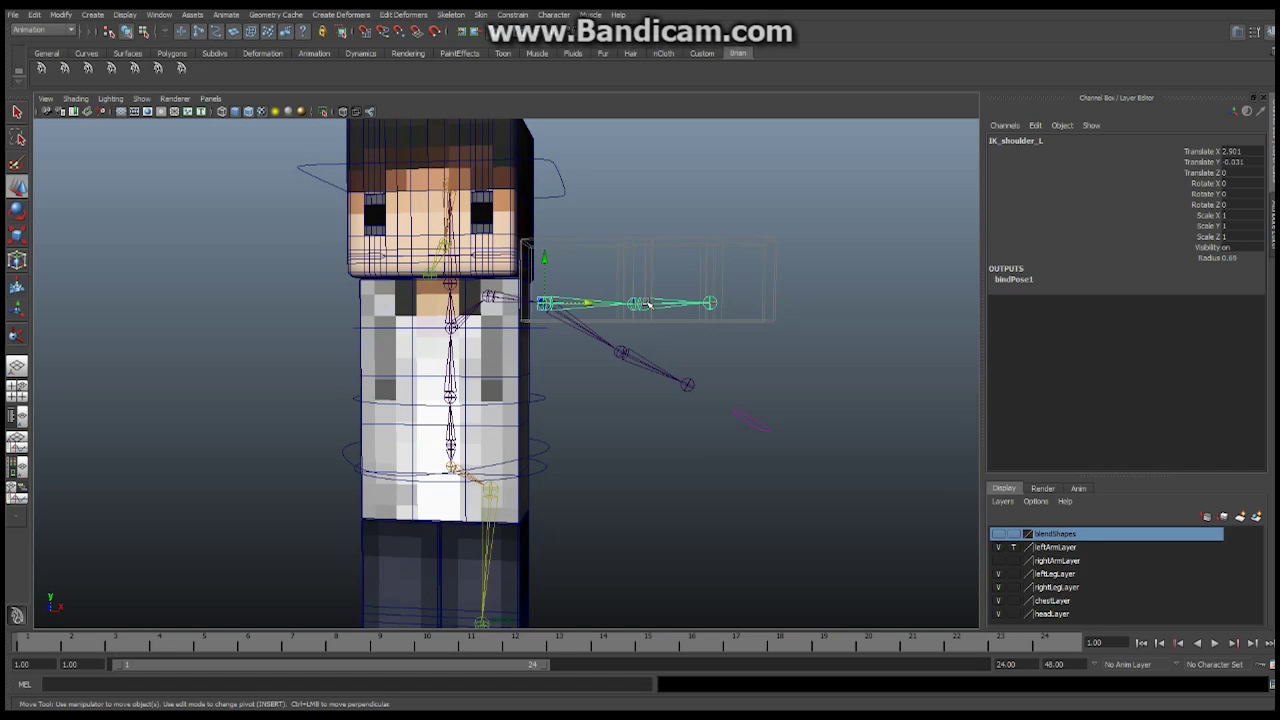
- Select the left hand control and scrub its IK FK attribute to examine the arm's joint chains
scroll(734, 363, "up", 3)
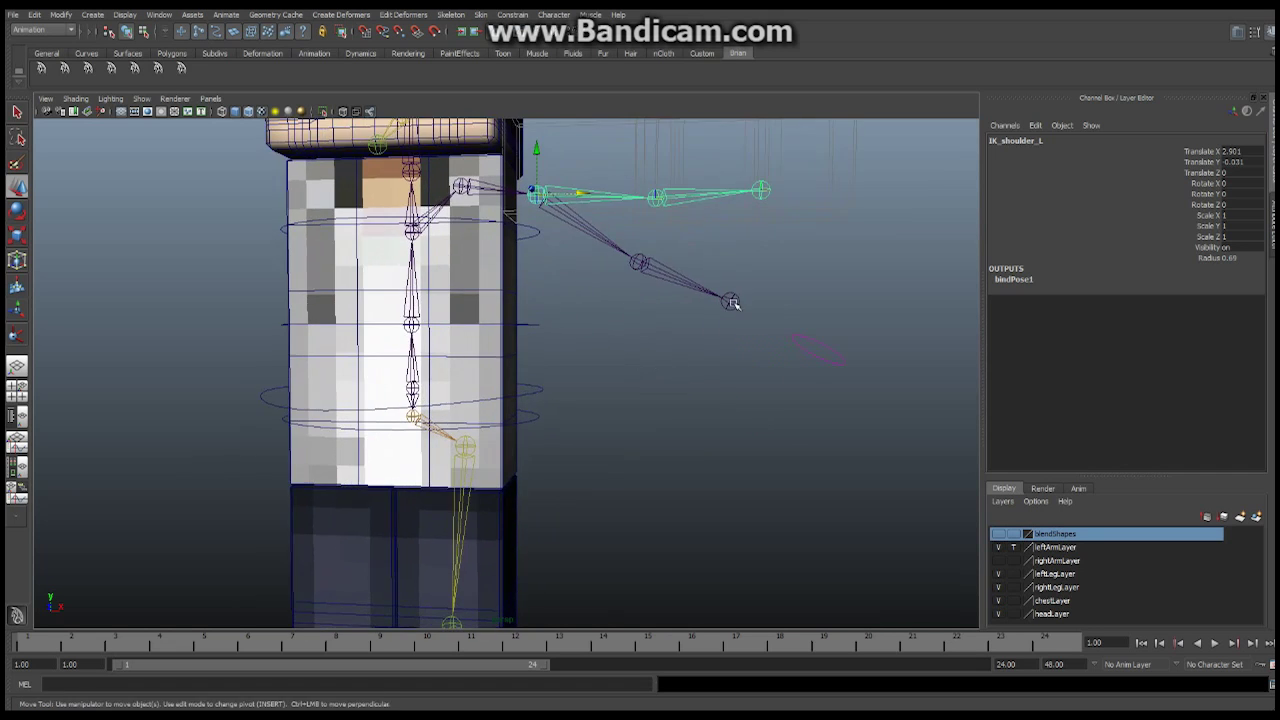
middle_click_drag(732, 302, 694, 364, "alt")
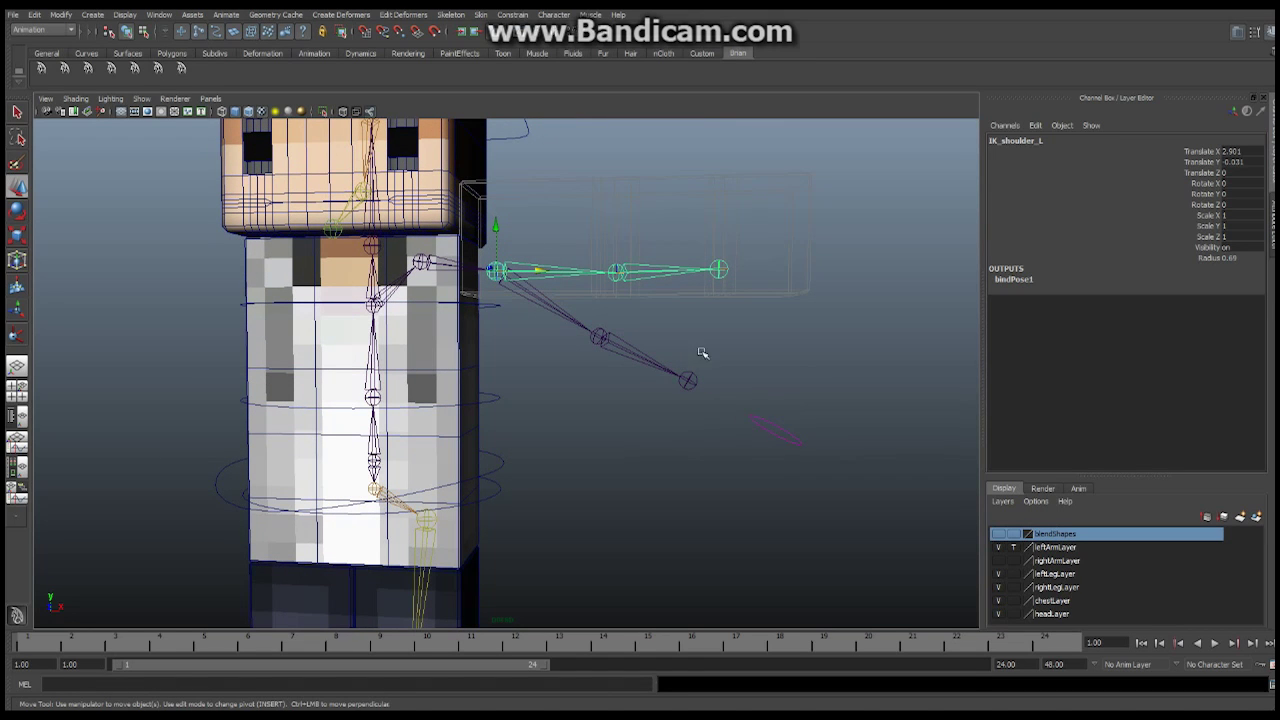
left_click(774, 426)
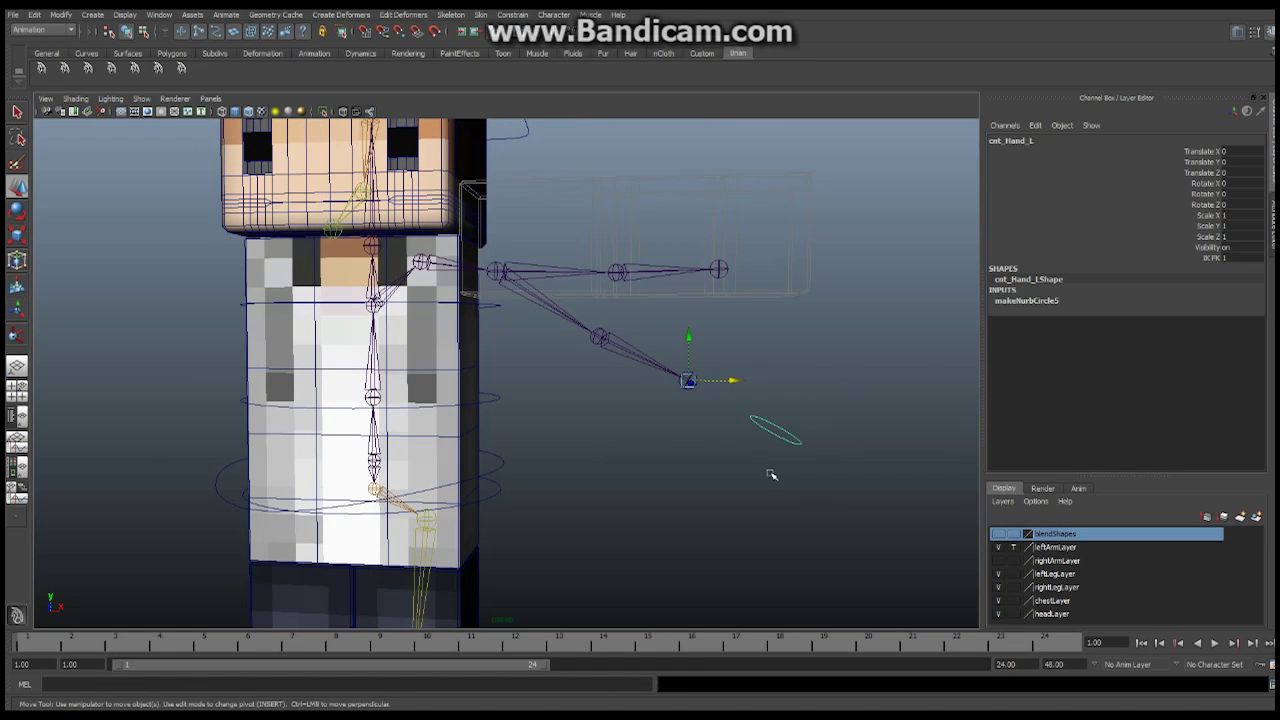
left_click(1212, 259)
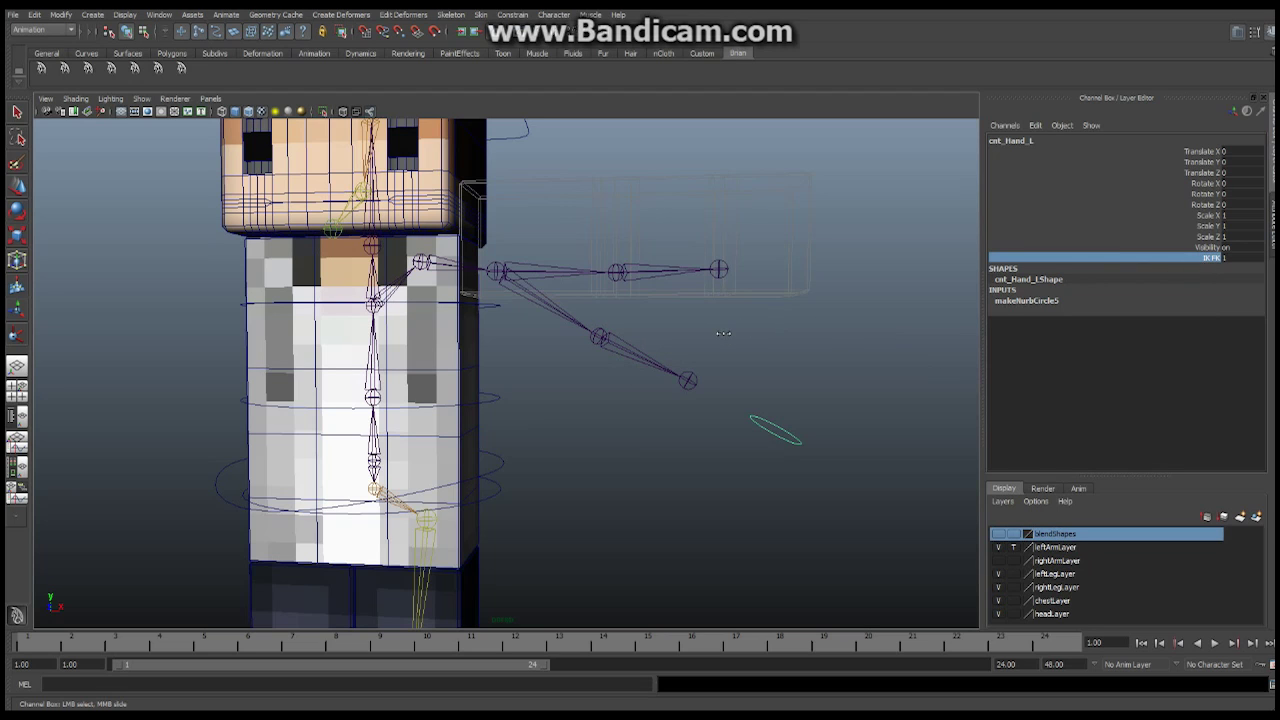
middle_click_drag(727, 337, 752, 327)
left_click_drag(785, 296, 663, 266, "alt")
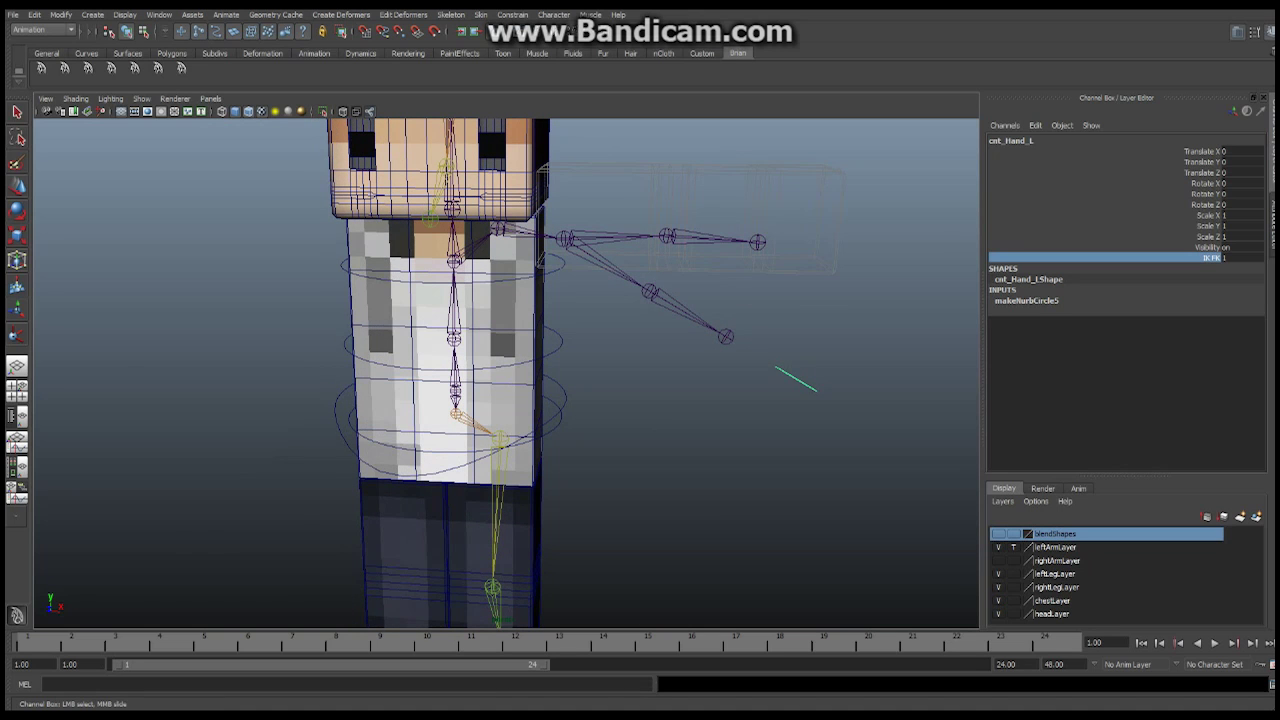
- Open the Outliner and locate the left arm's IK joint hierarchy
left_click_drag(343, 65, 240, 78)
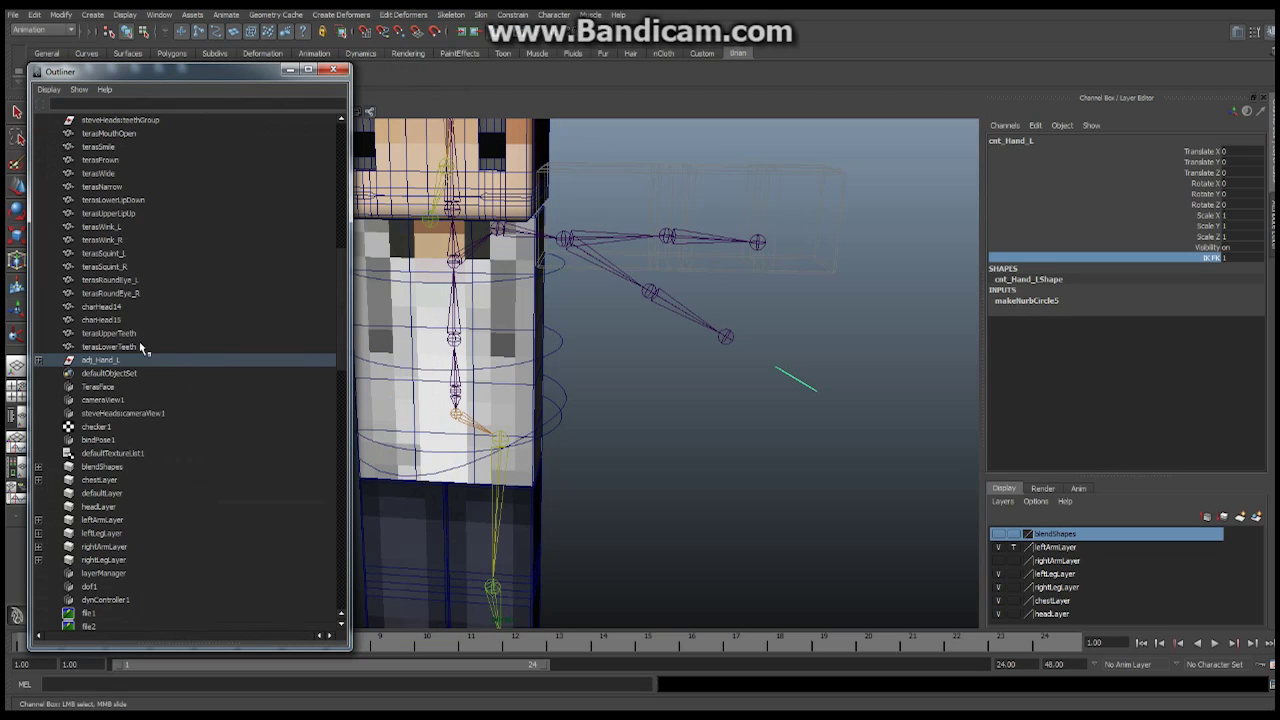
left_click_drag(341, 278, 187, 264)
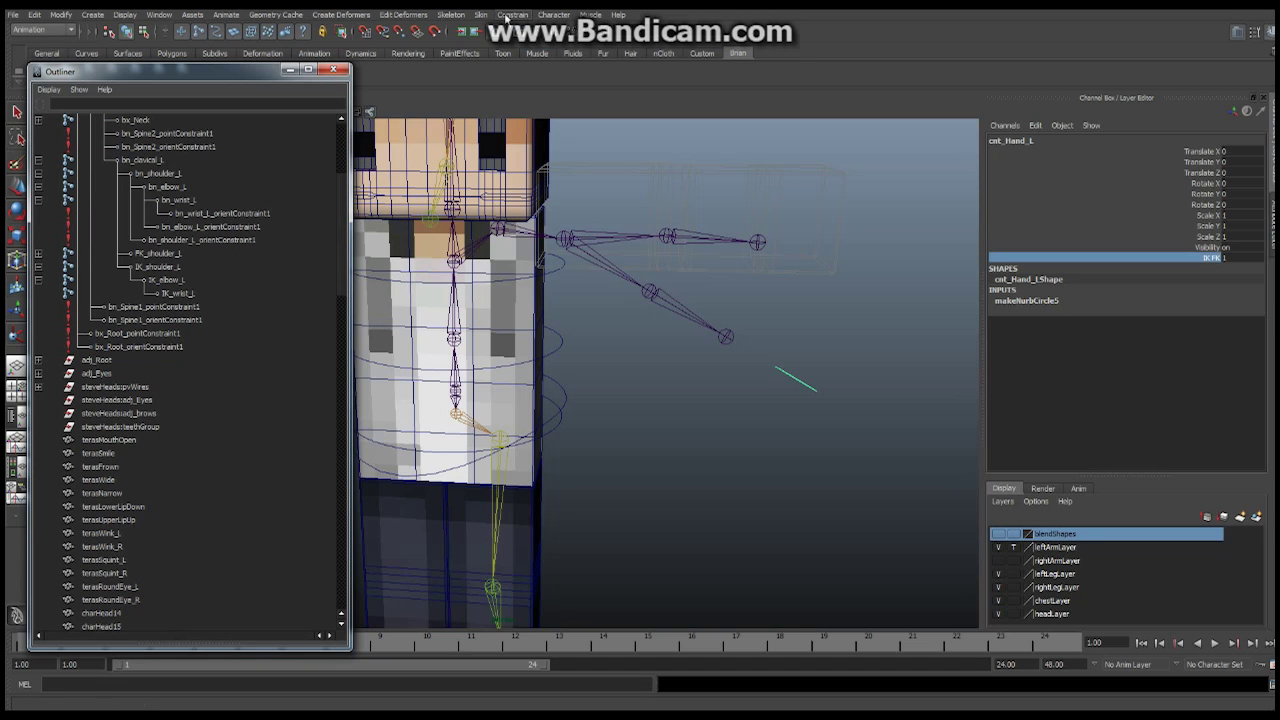
- Try an IK handle from IK_shoulder_L to the IK wrist joint using the single-chain solver, inspect it, then remove it
left_click(450, 14)
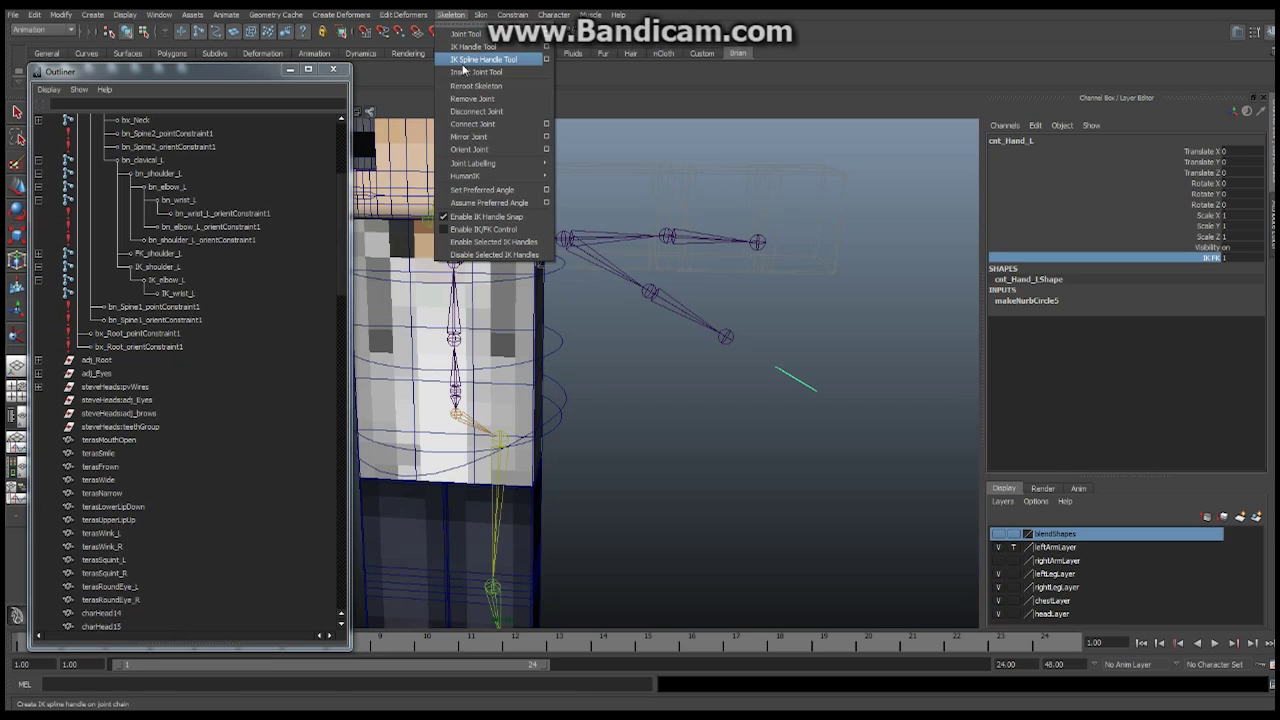
left_click(466, 48)
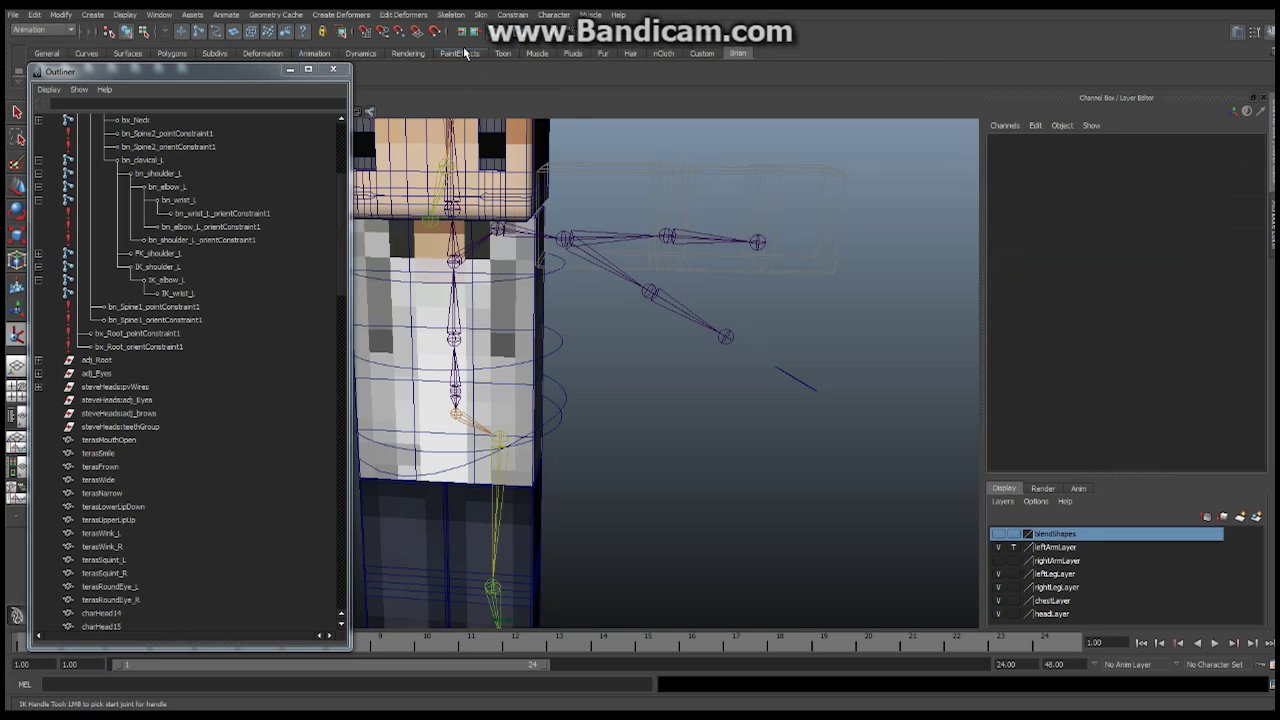
left_click(164, 267)
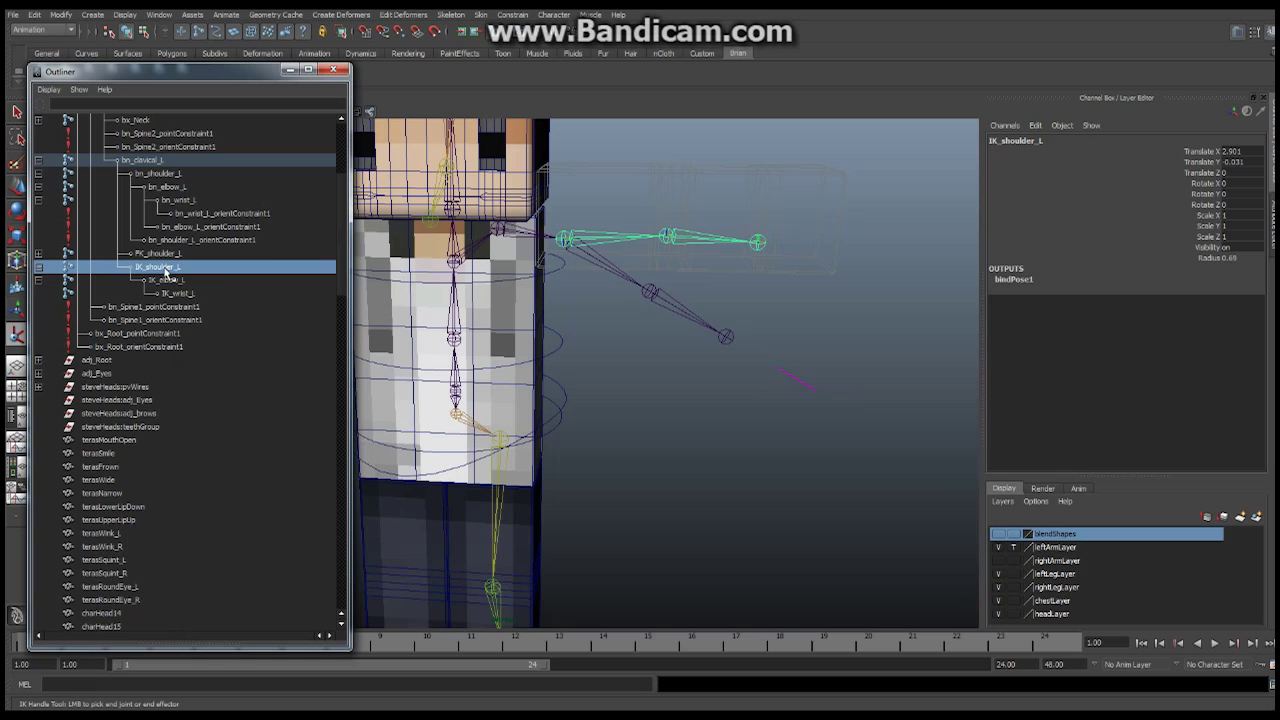
left_click(757, 242)
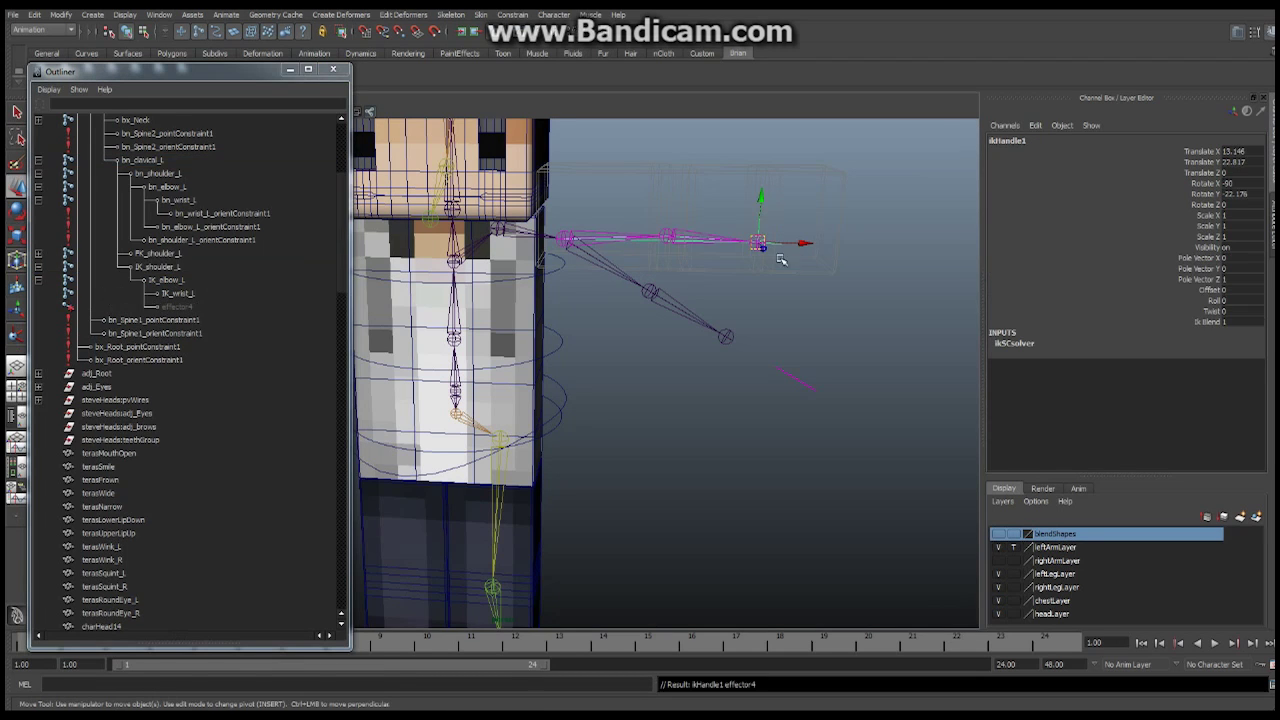
left_click_drag(677, 303, 650, 373, "alt")
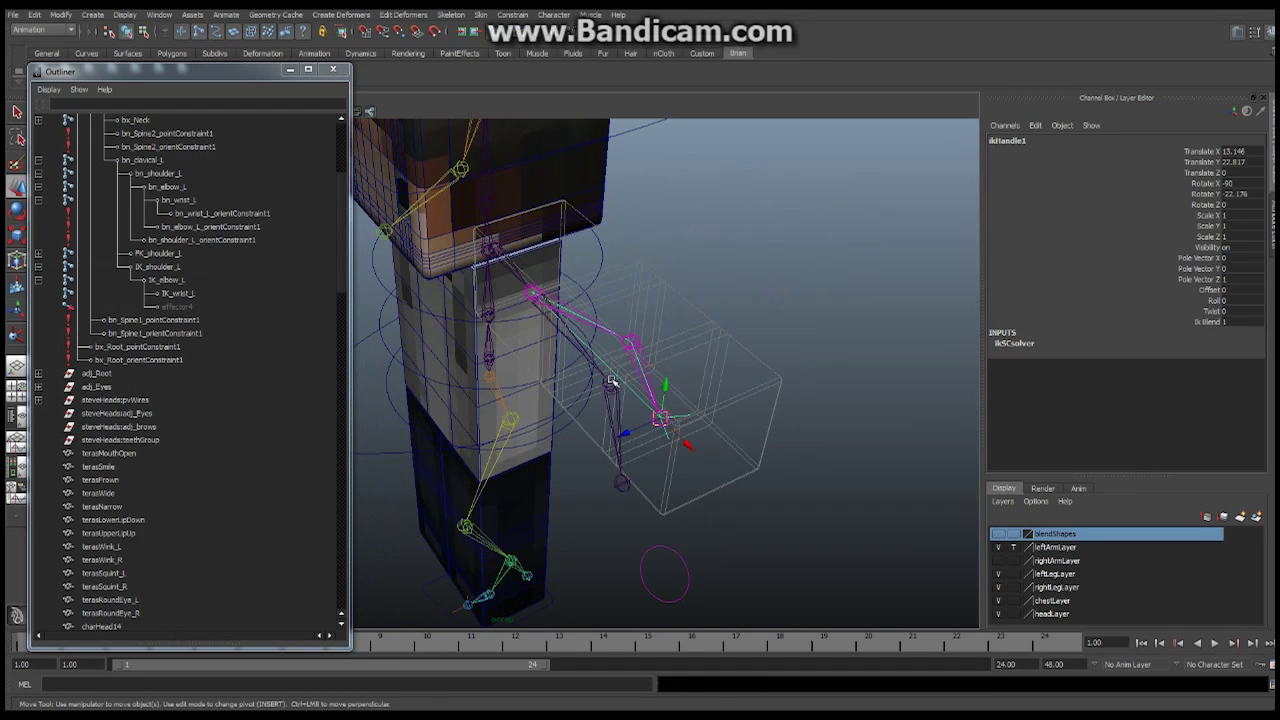
left_click(667, 366)
left_click_drag(656, 358, 691, 331, "alt")
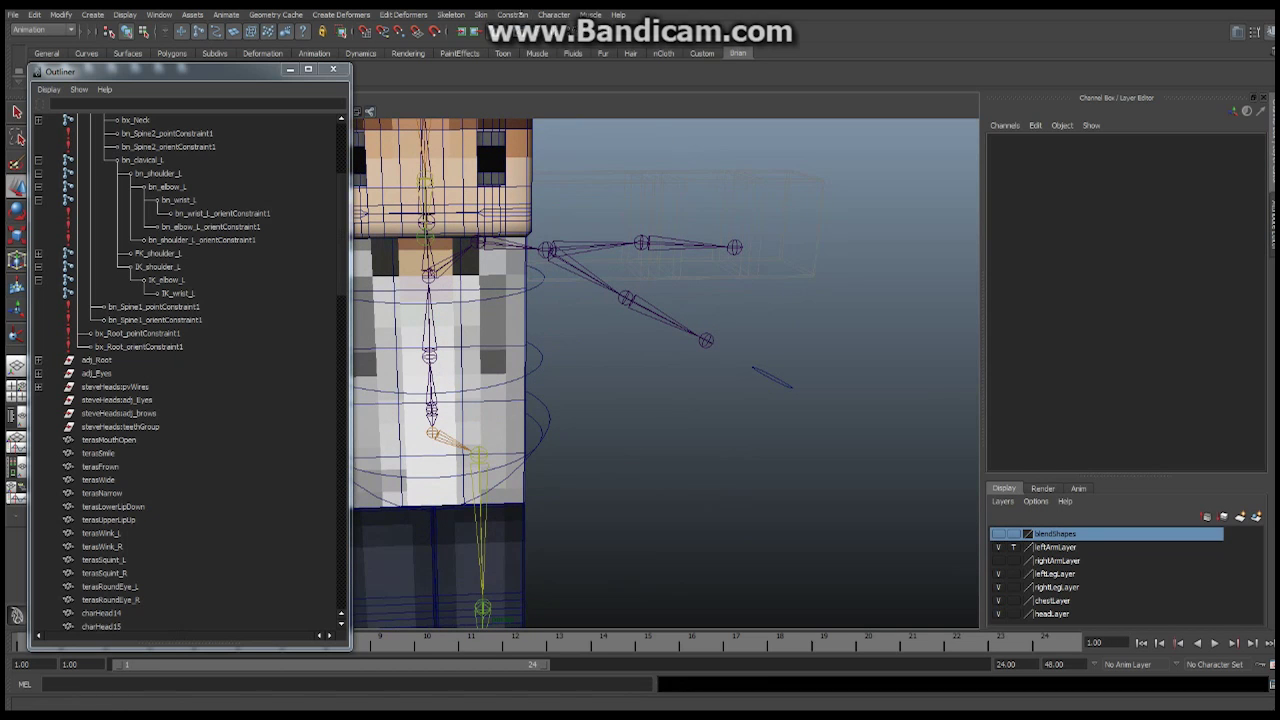
- Set the IK Handle Tool's current solver to ikRPsolver
left_click(451, 15)
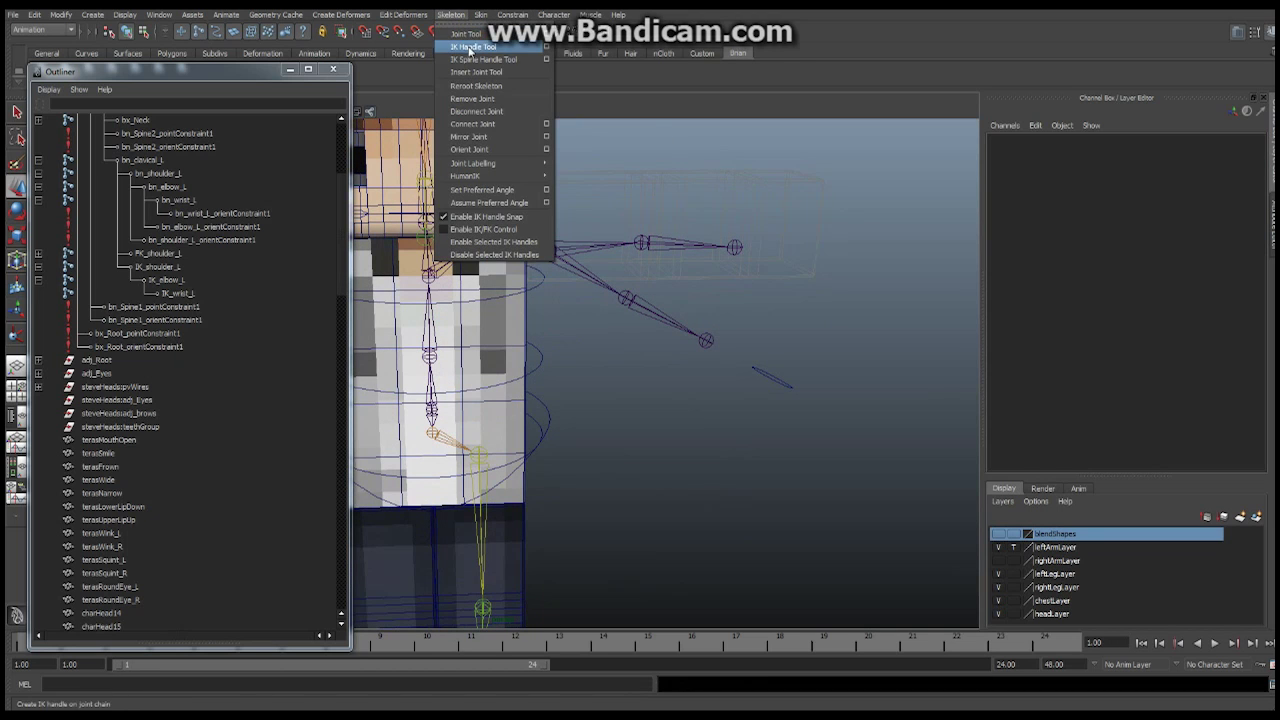
left_click(548, 46)
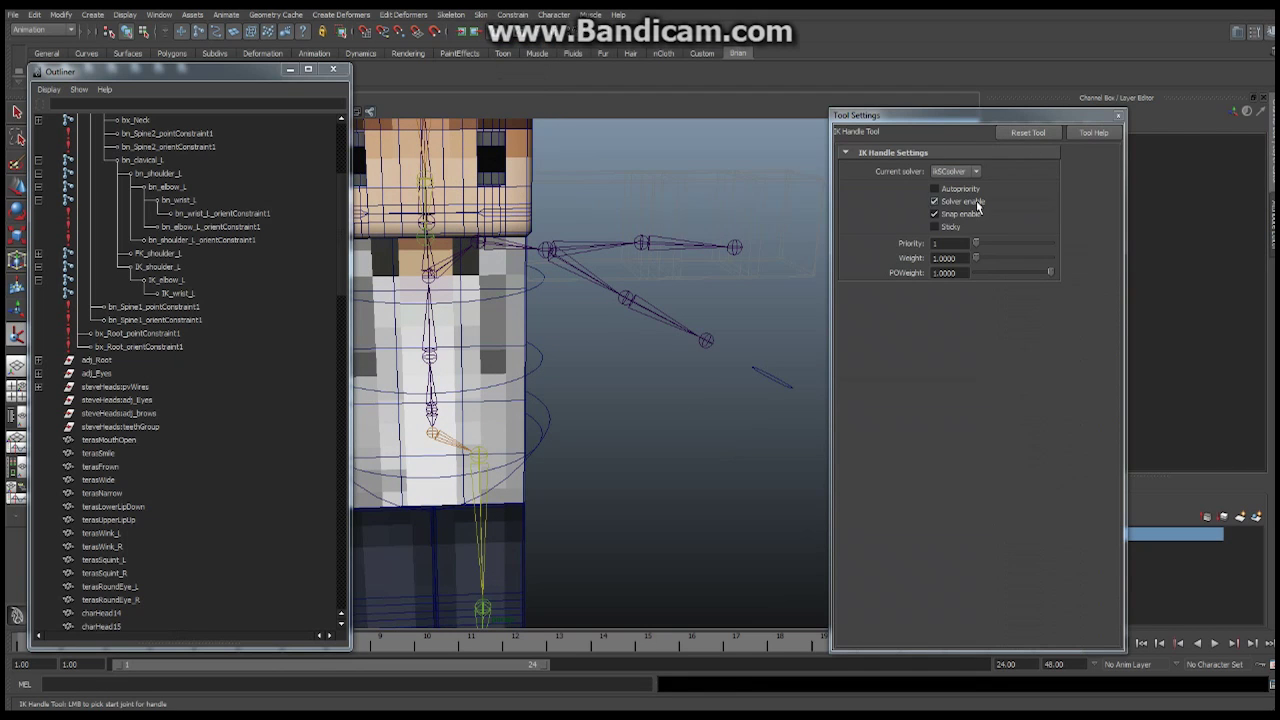
left_click(955, 171)
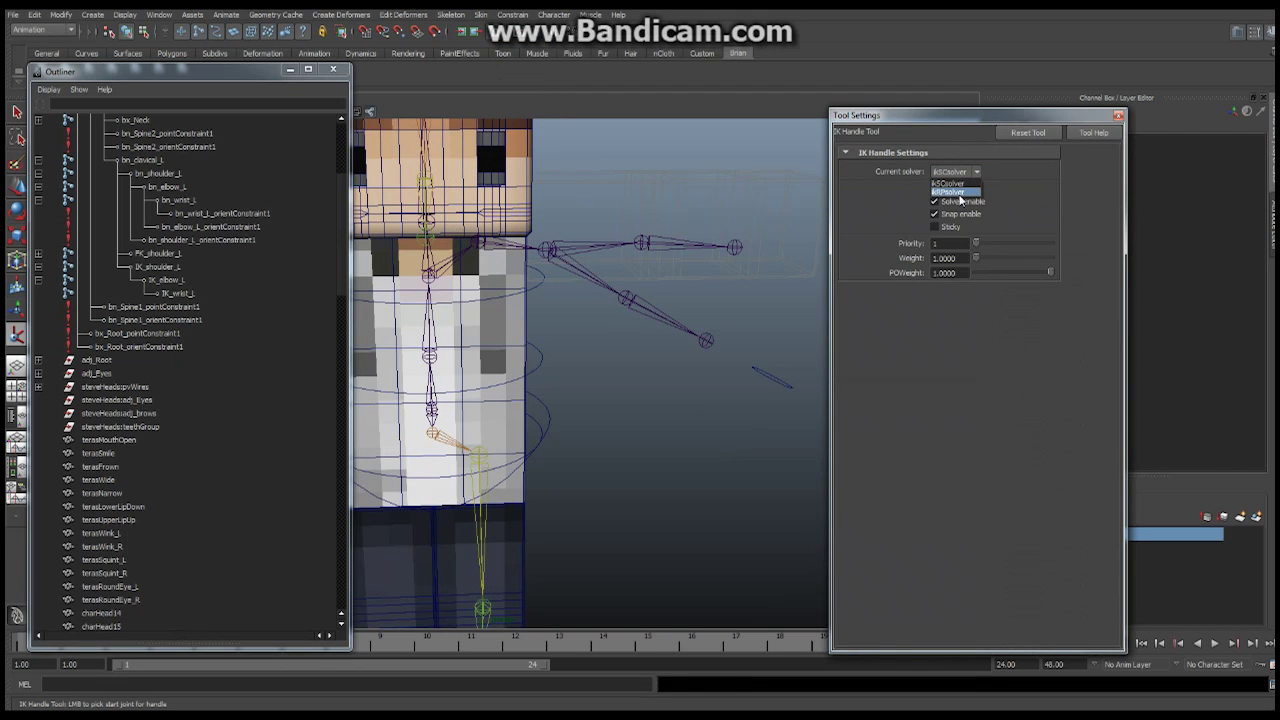
left_click(959, 196)
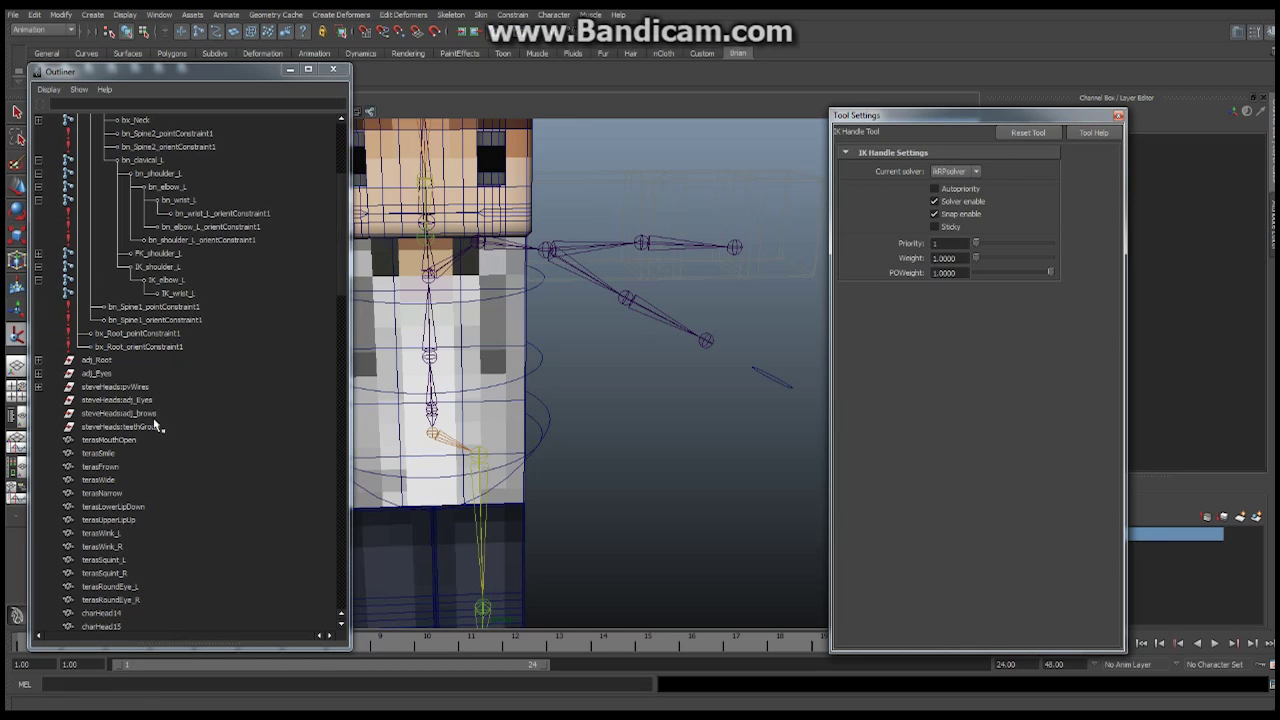
- Create a rotate-plane IK handle from IK_shoulder_L to the IK wrist joint, and put away the tool settings and Outliner
left_click(164, 269)
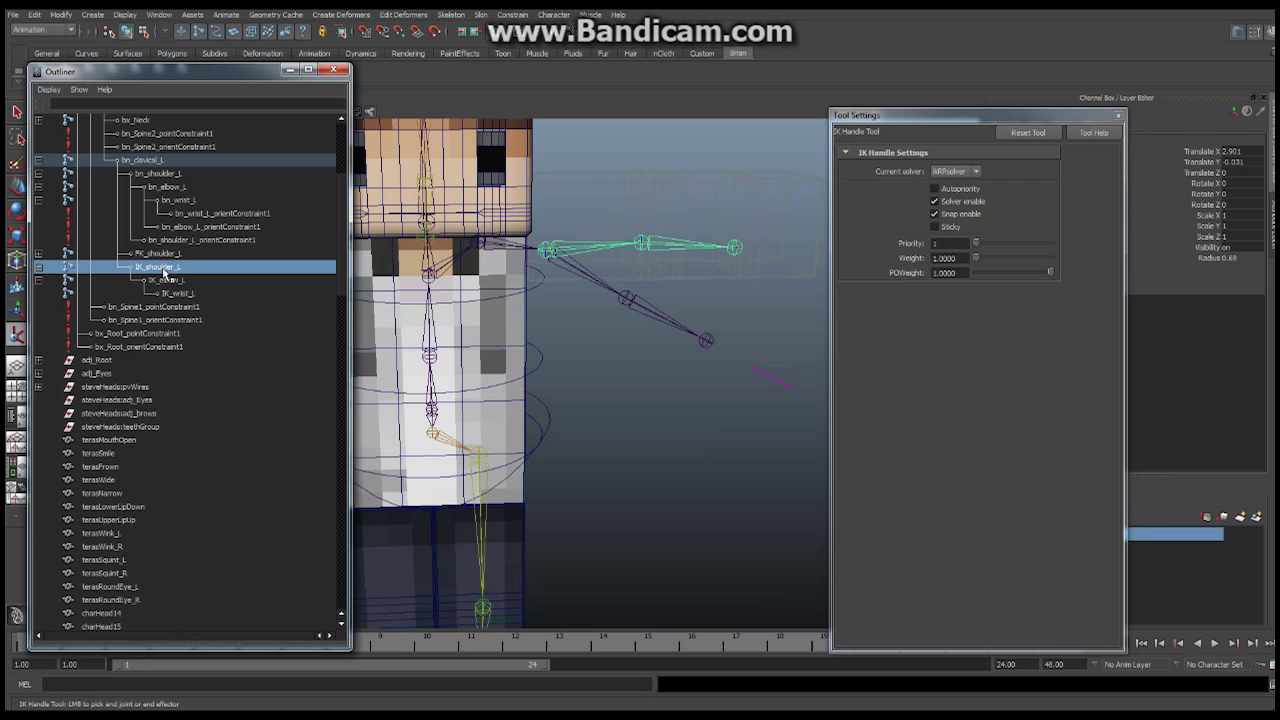
left_click(735, 246)
key("w")
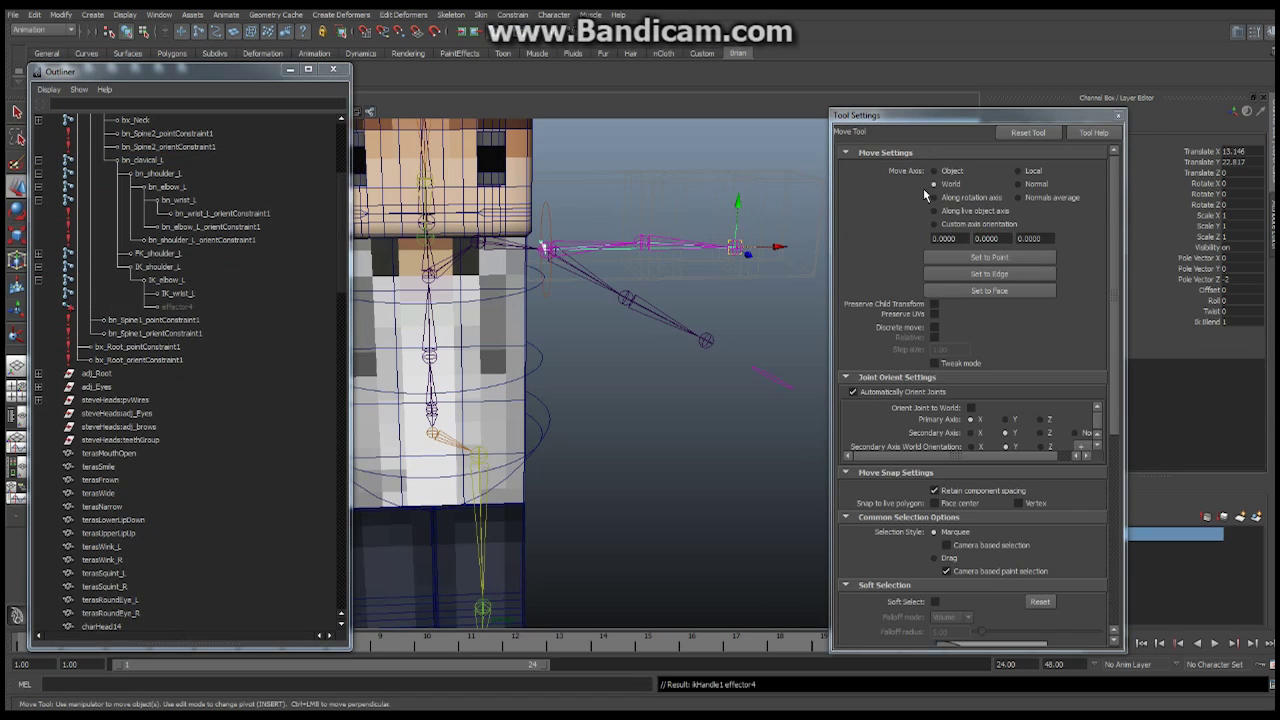
left_click(1117, 120)
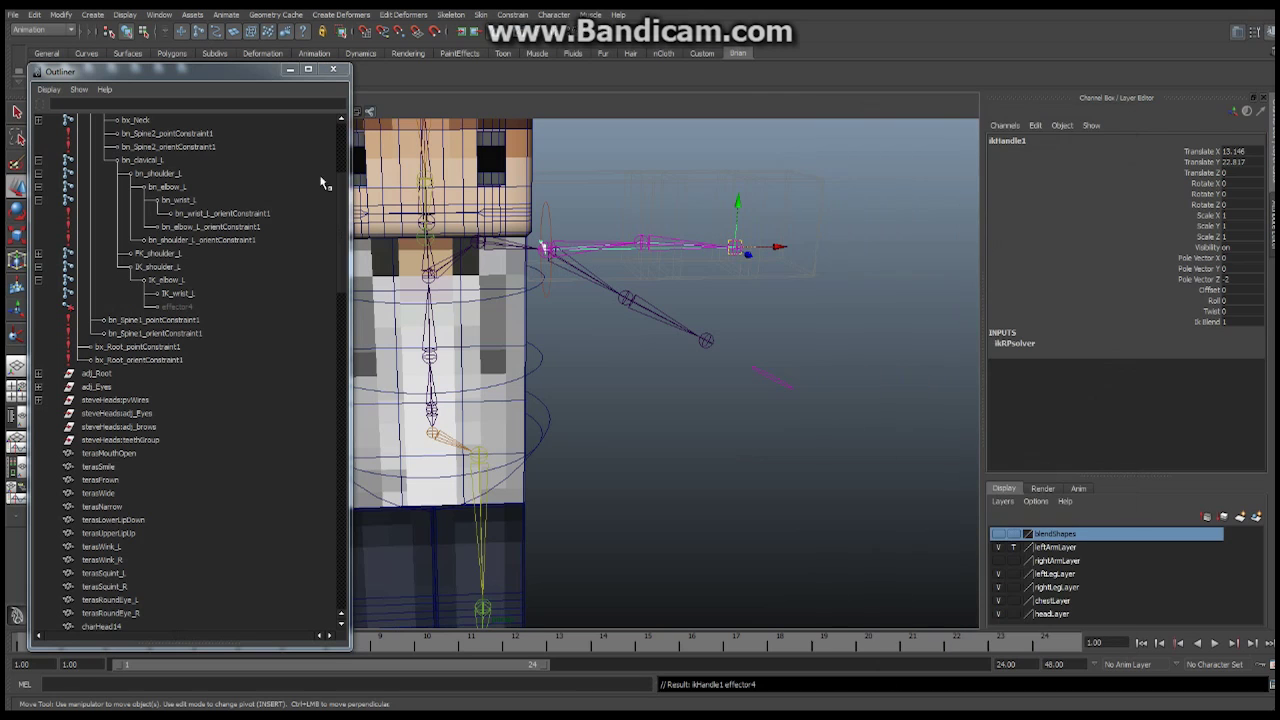
left_click(289, 71)
- Rename the new IK handle to ikHandle_Arm_L
left_click_drag(594, 371, 660, 300, "alt")
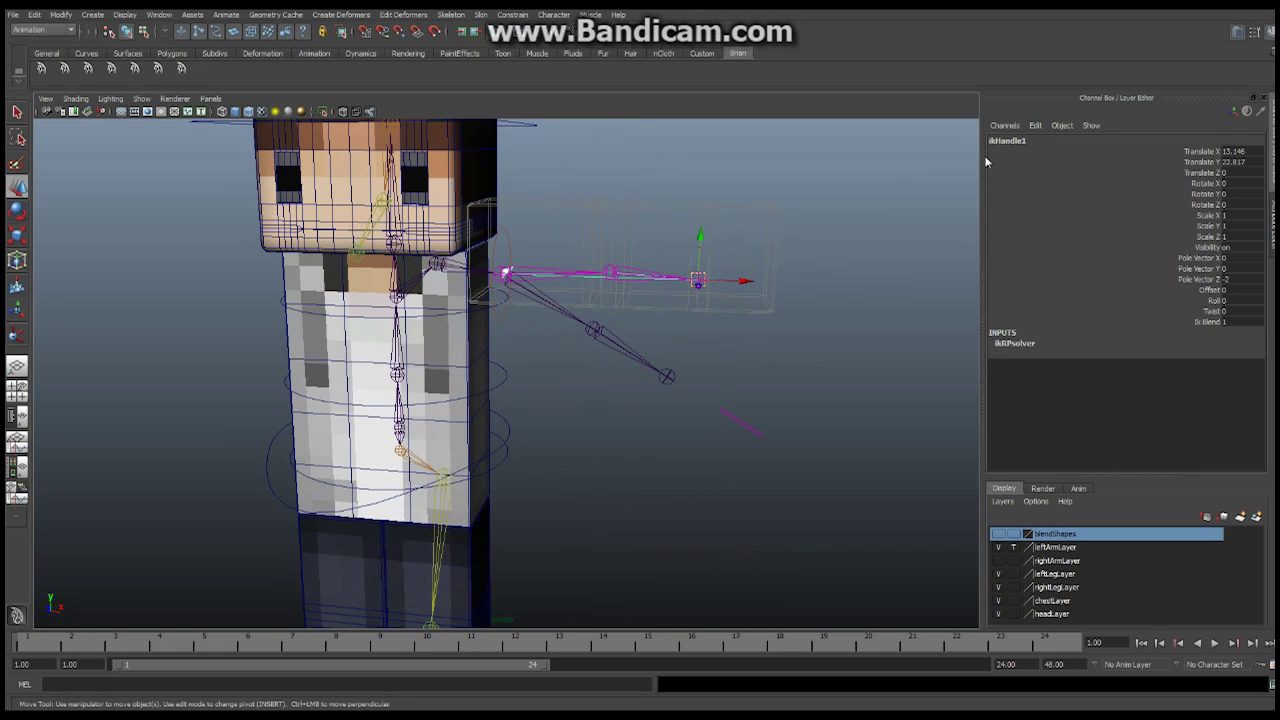
left_click(1015, 141)
left_click(1031, 140)
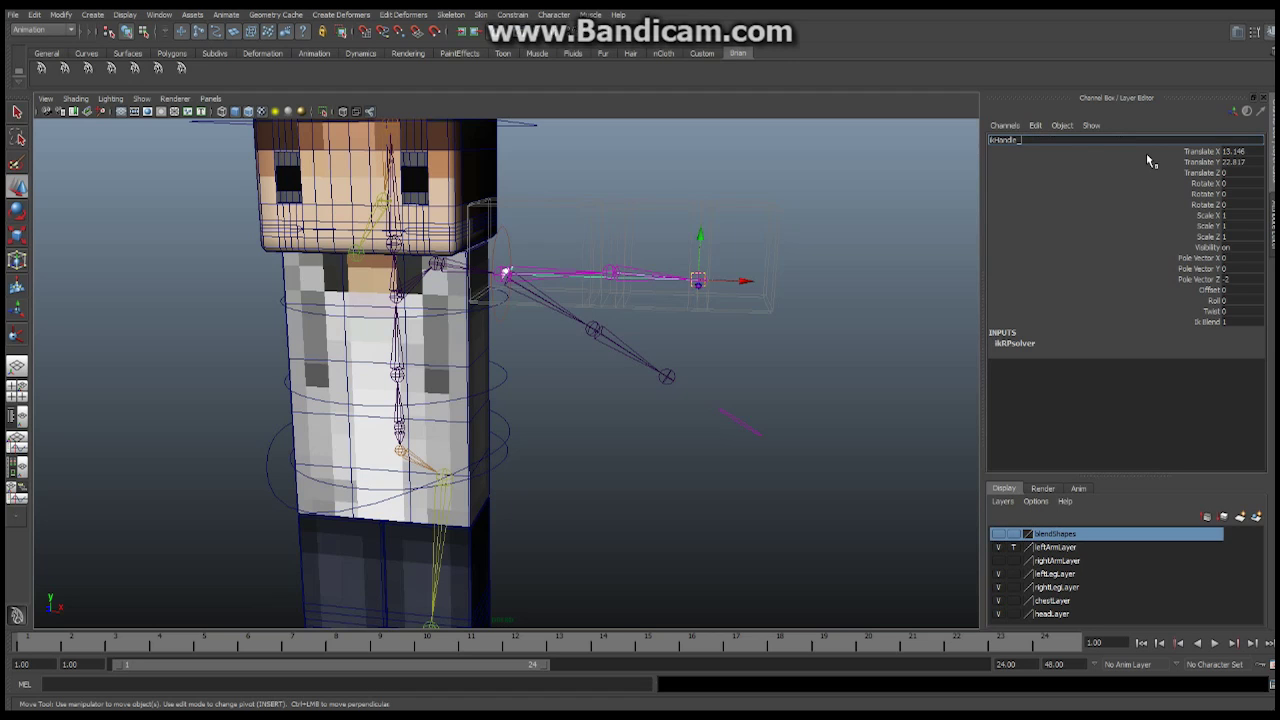
type("_Arm_L")
key("Return")
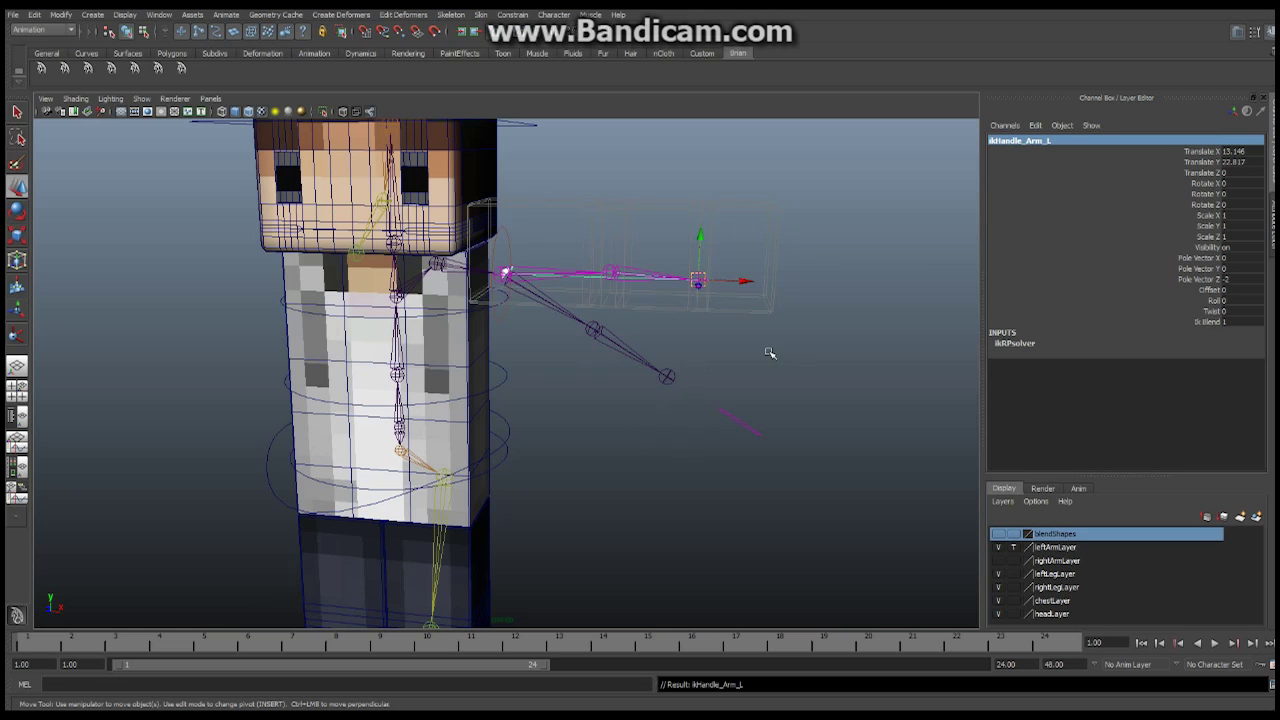
- Hide the polygon meshes in the viewport so only the joints and control curves show
left_click_drag(812, 326, 640, 303, "alt")
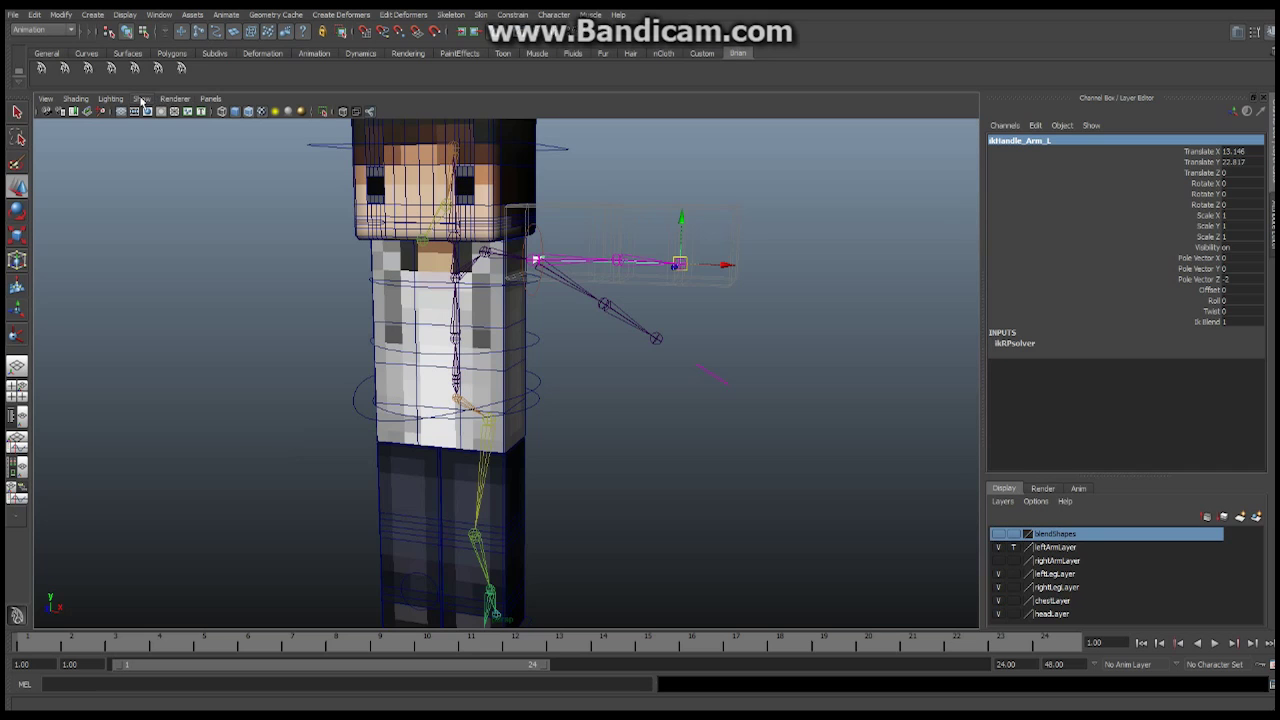
left_click(142, 98)
left_click(168, 183)
left_click_drag(521, 214, 610, 190, "alt")
- Create a NURBS circle at the origin and set its X, Y and Z scale to 3
left_click(92, 14)
mouse_move(112, 34)
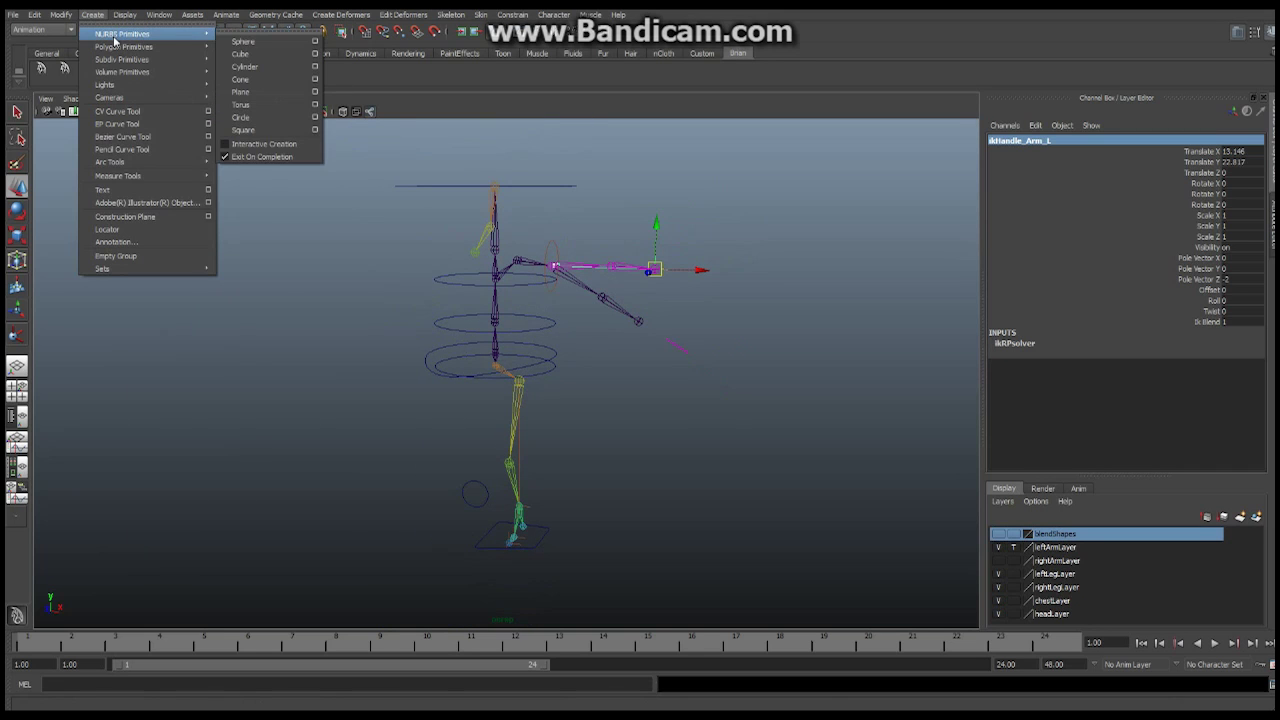
left_click(264, 118)
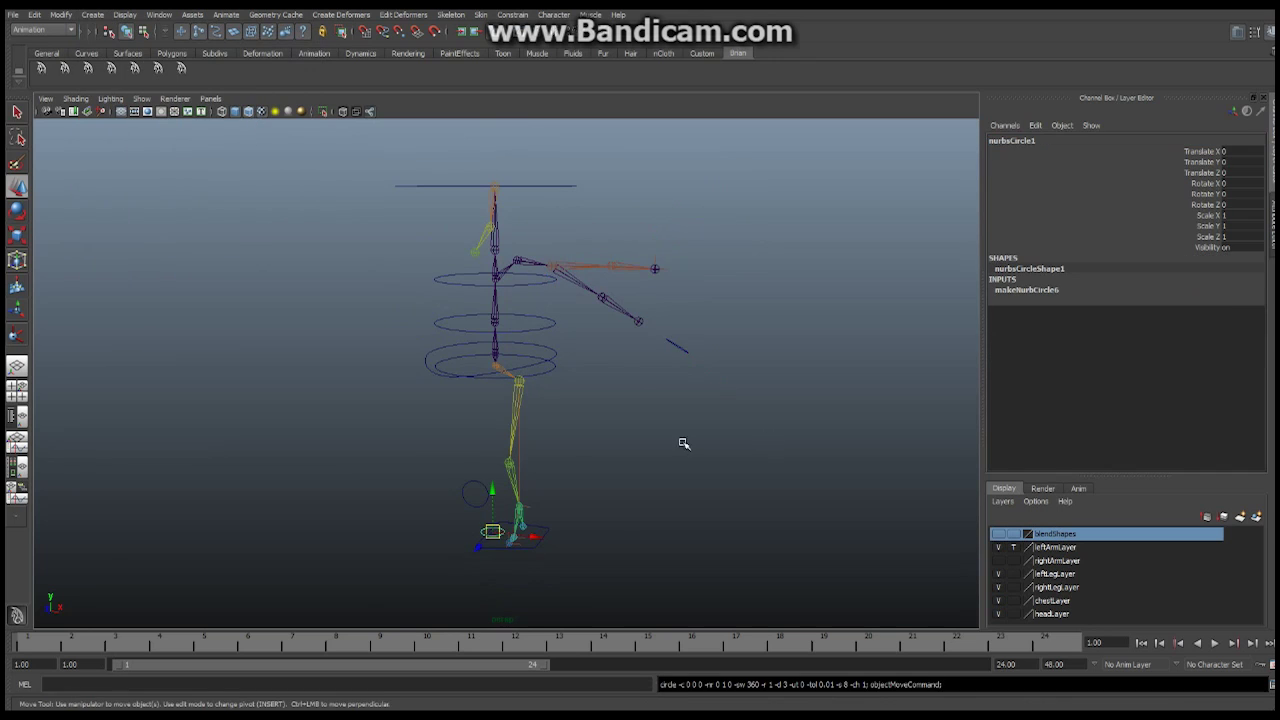
middle_click_drag(686, 443, 660, 333, "alt")
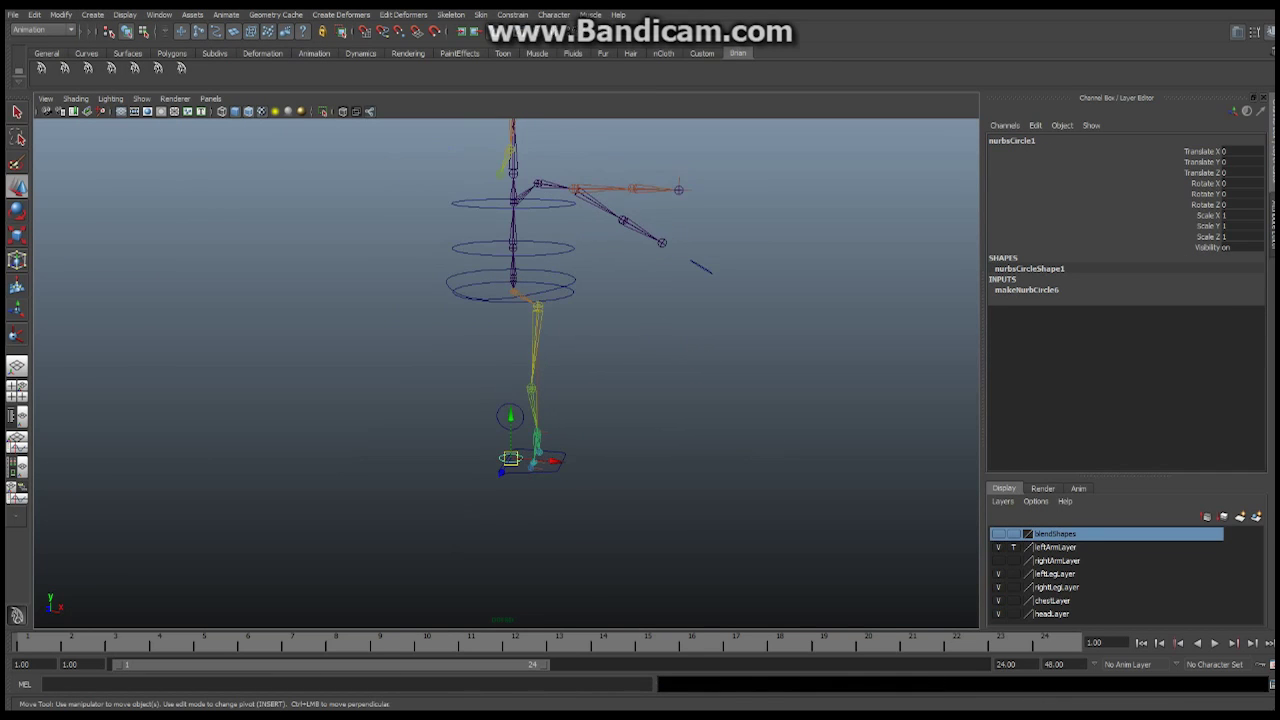
left_click_drag(1240, 215, 1234, 238)
double_click(1233, 236)
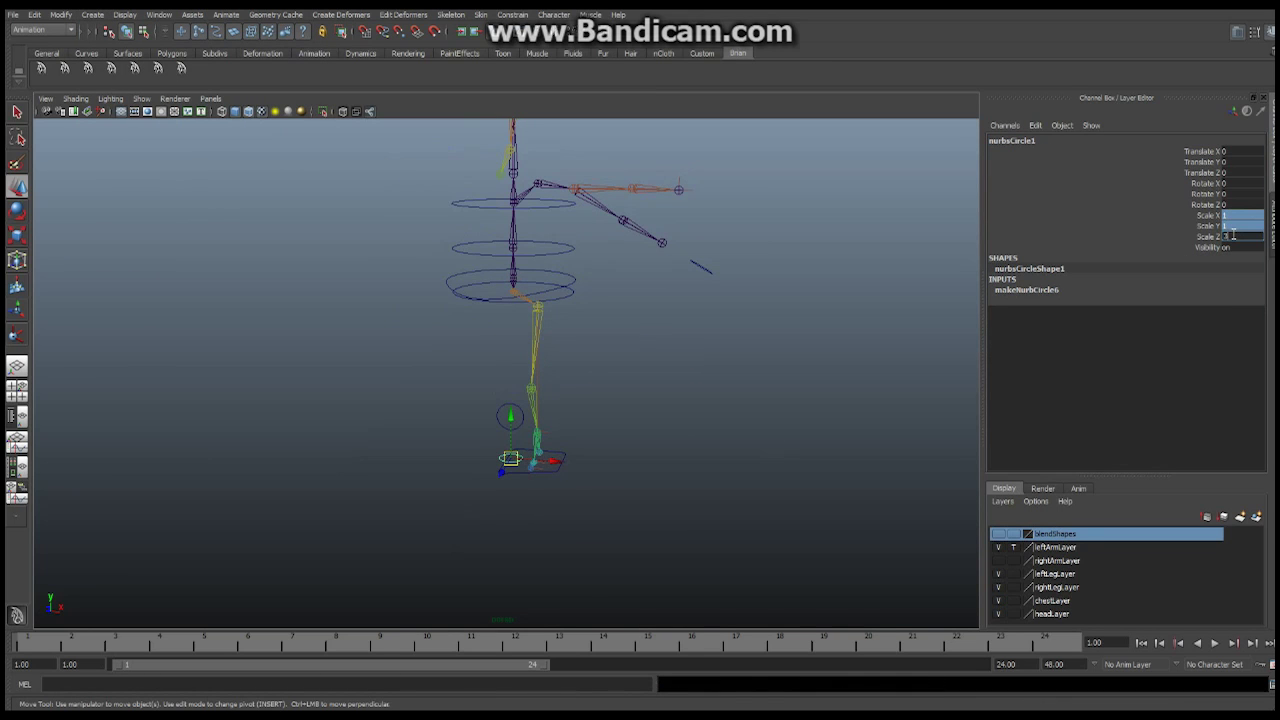
type("3")
key("Return")
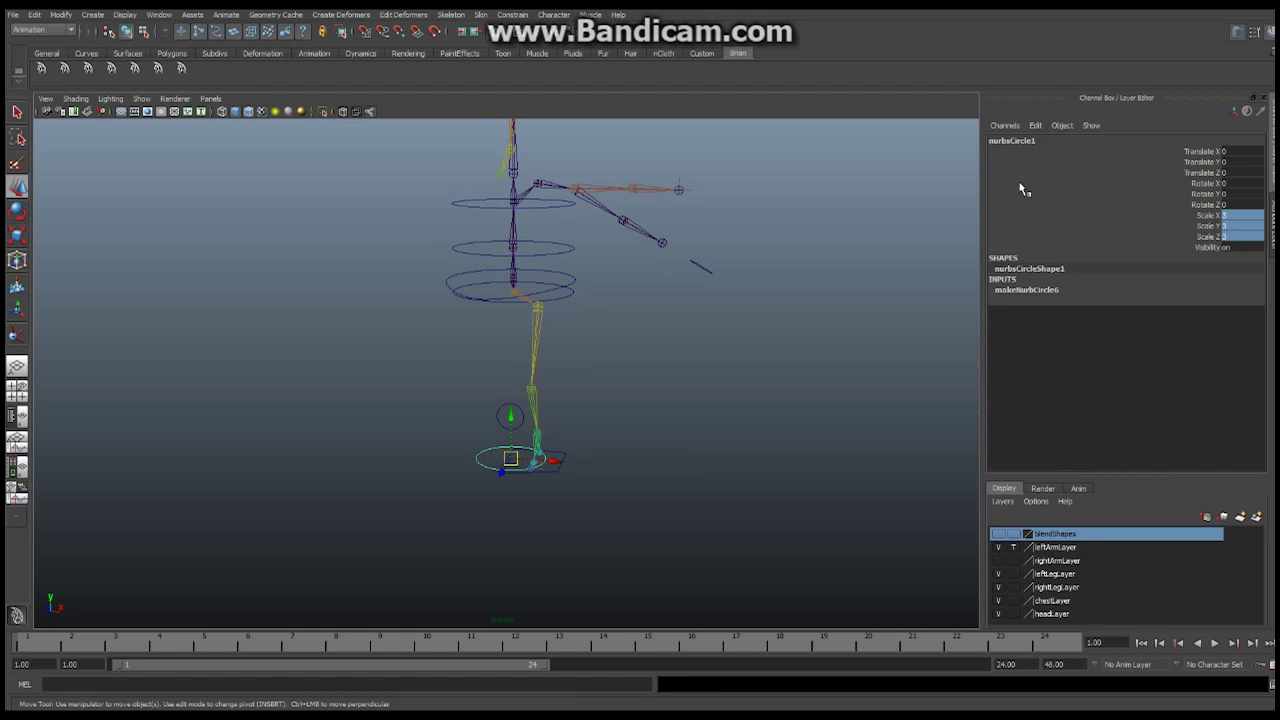
- Rename the circle to cnt_IKArm_L
double_click(1016, 141)
type("cnt_IKArm_L")
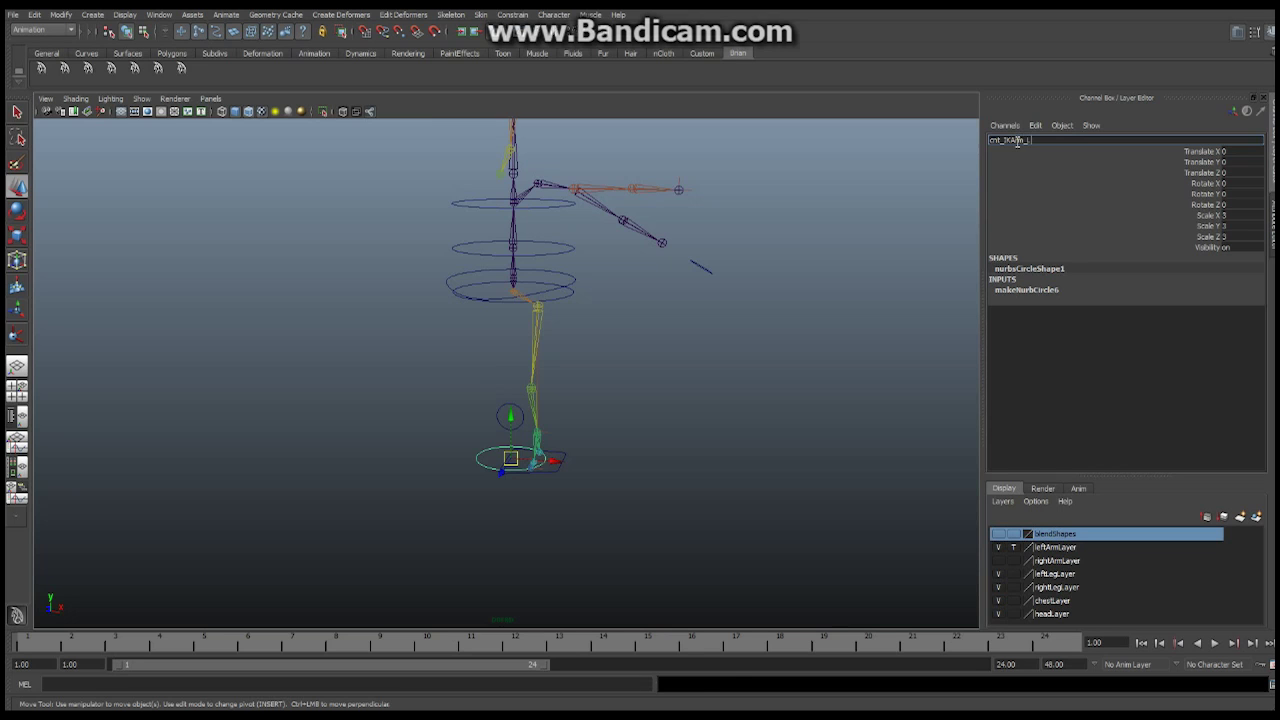
key("Return")
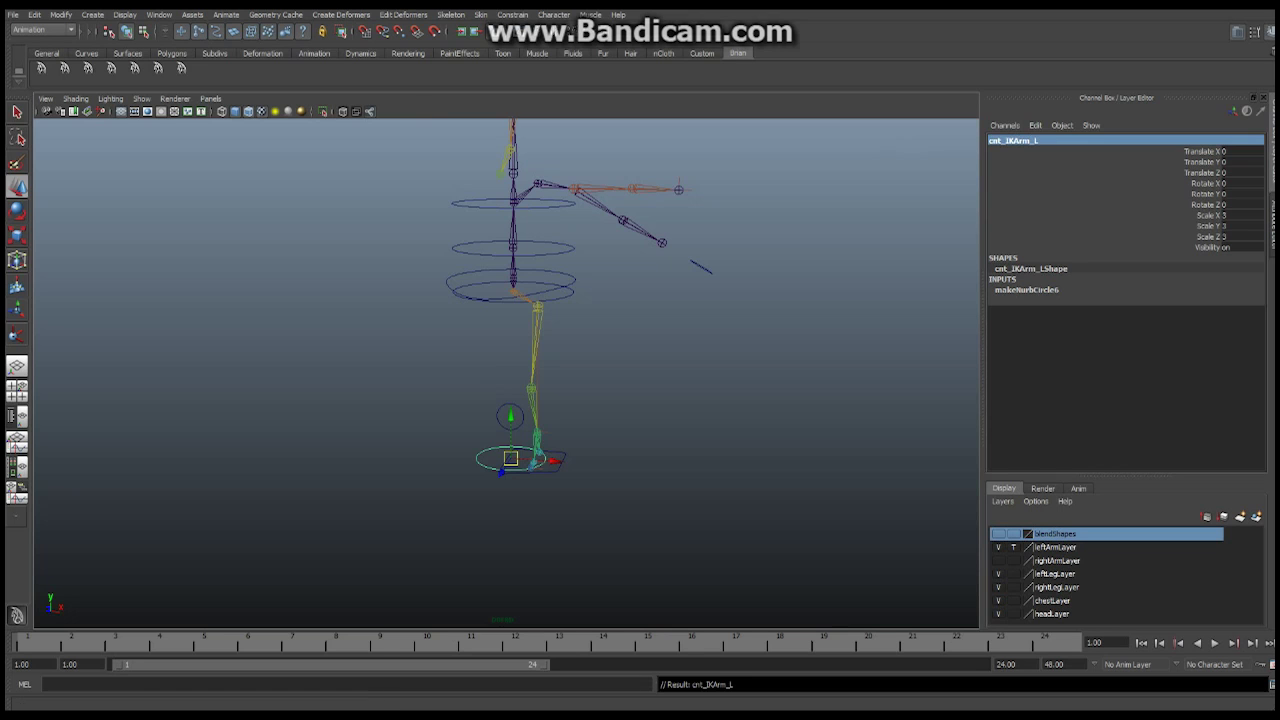
- Group the cnt_IKArm_L control and name the group adj_IKArm_L
left_click(34, 14)
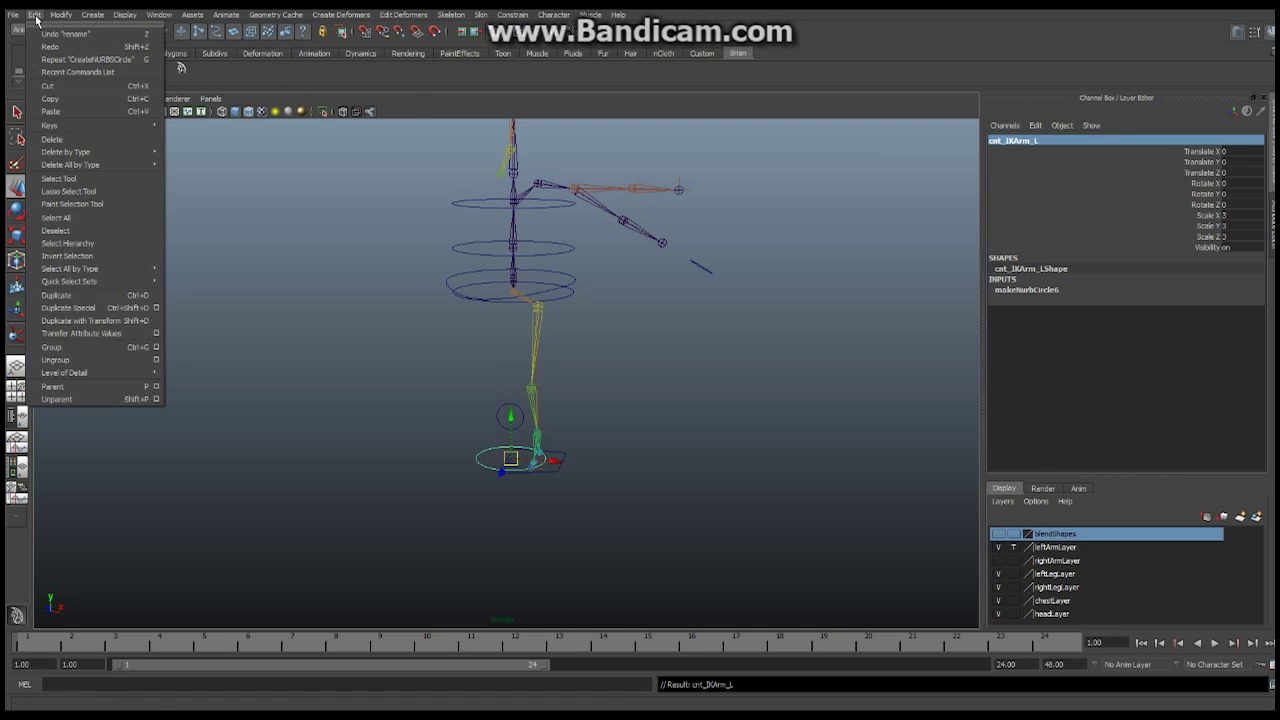
left_click(78, 347)
double_click(1022, 141)
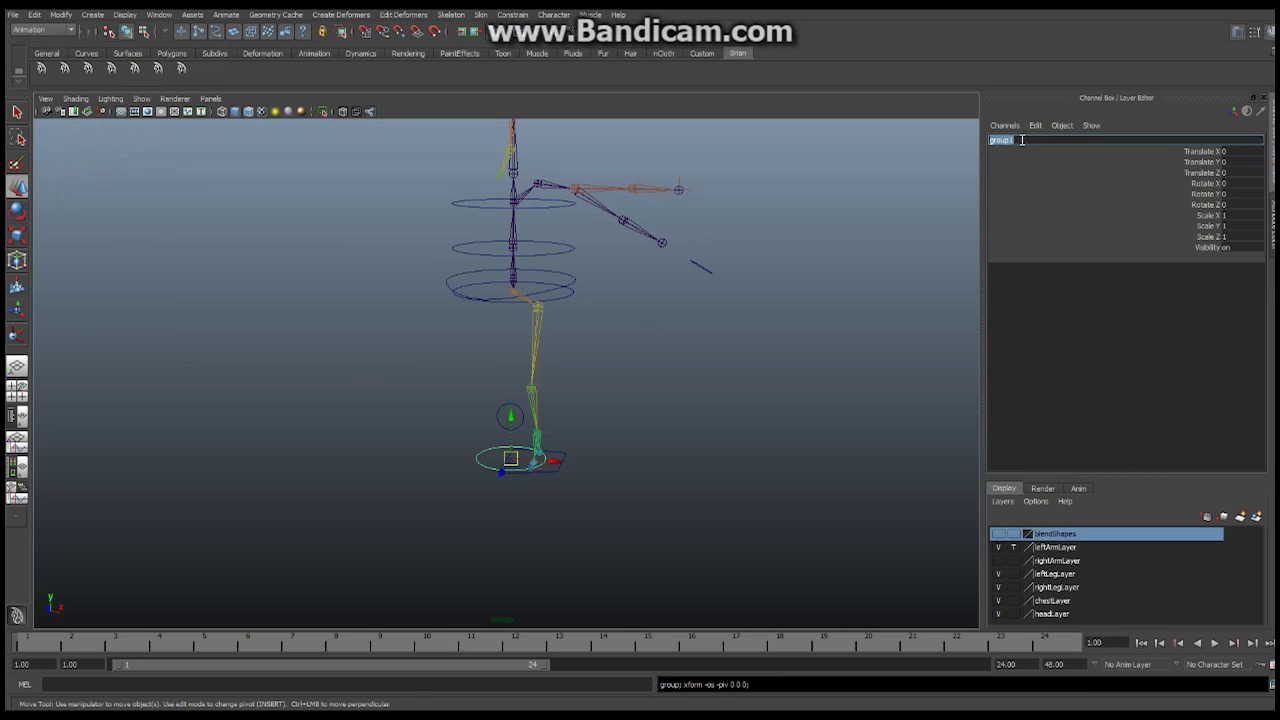
type("G")
type("dj_IKArm_L")
key("Return")
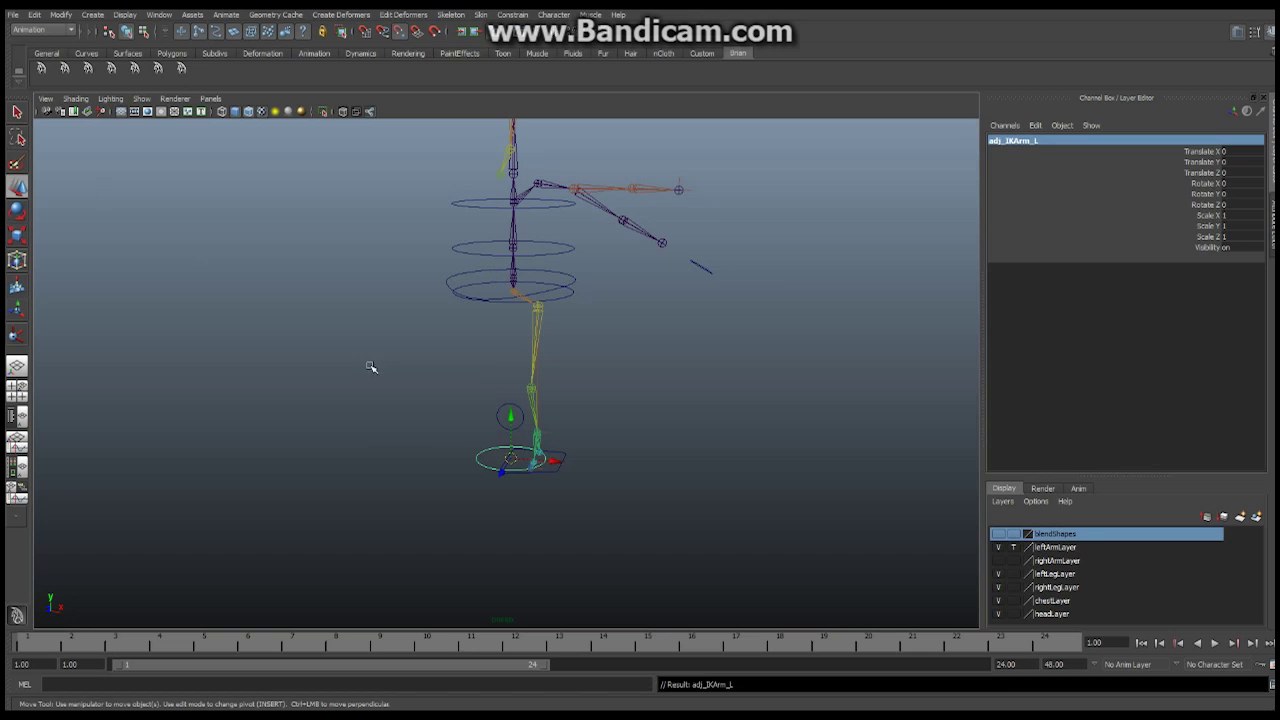
- Snap the adj_IKArm_L group onto the left arm's IK wrist joint
left_click_drag(515, 458, 677, 189)
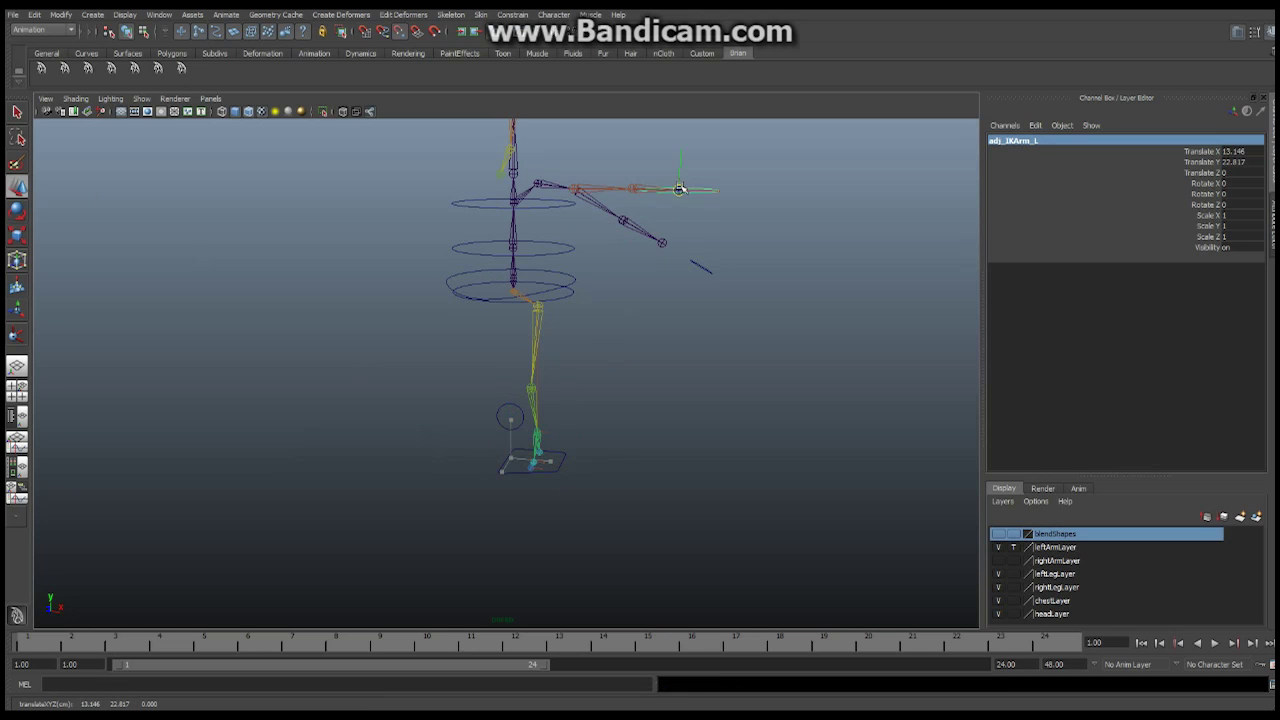
- Display polygons in the perspective view and switch leftArmLayer from template to reference so the left arm mesh is shaded
left_click_drag(611, 258, 411, 354, "alt")
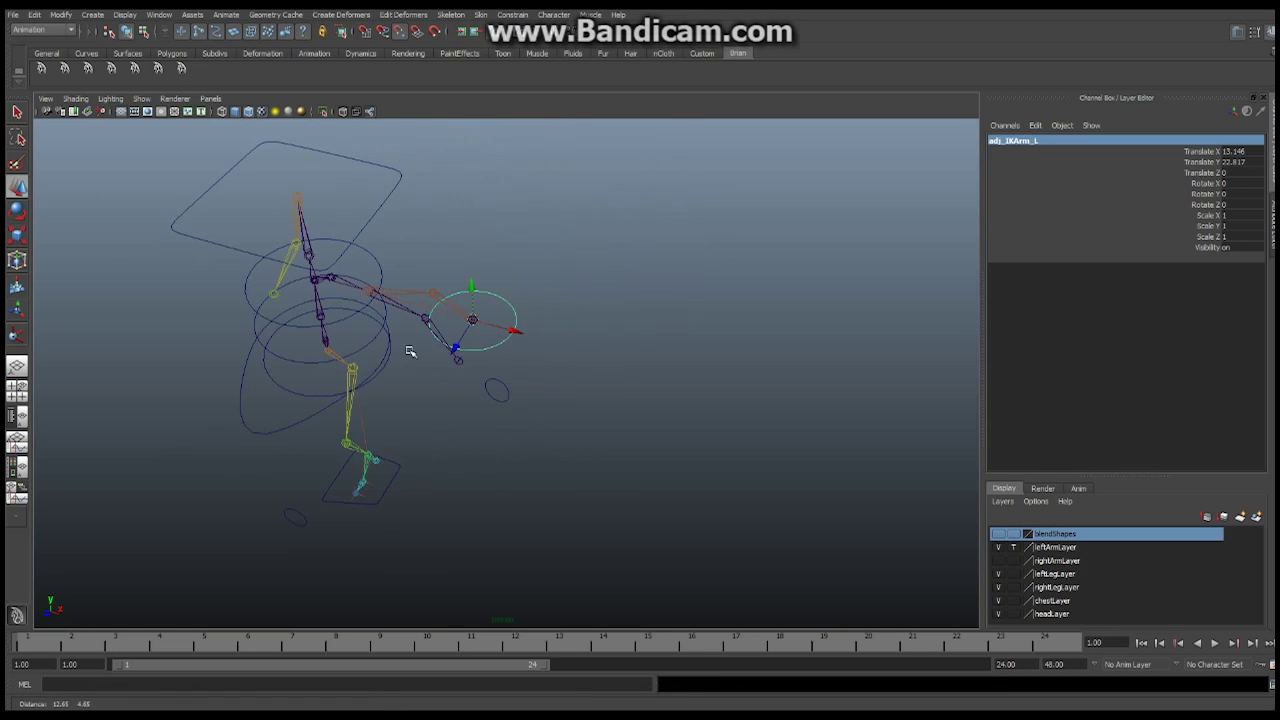
right_click_drag(411, 354, 706, 349, "alt")
left_click_drag(452, 247, 389, 309, "alt")
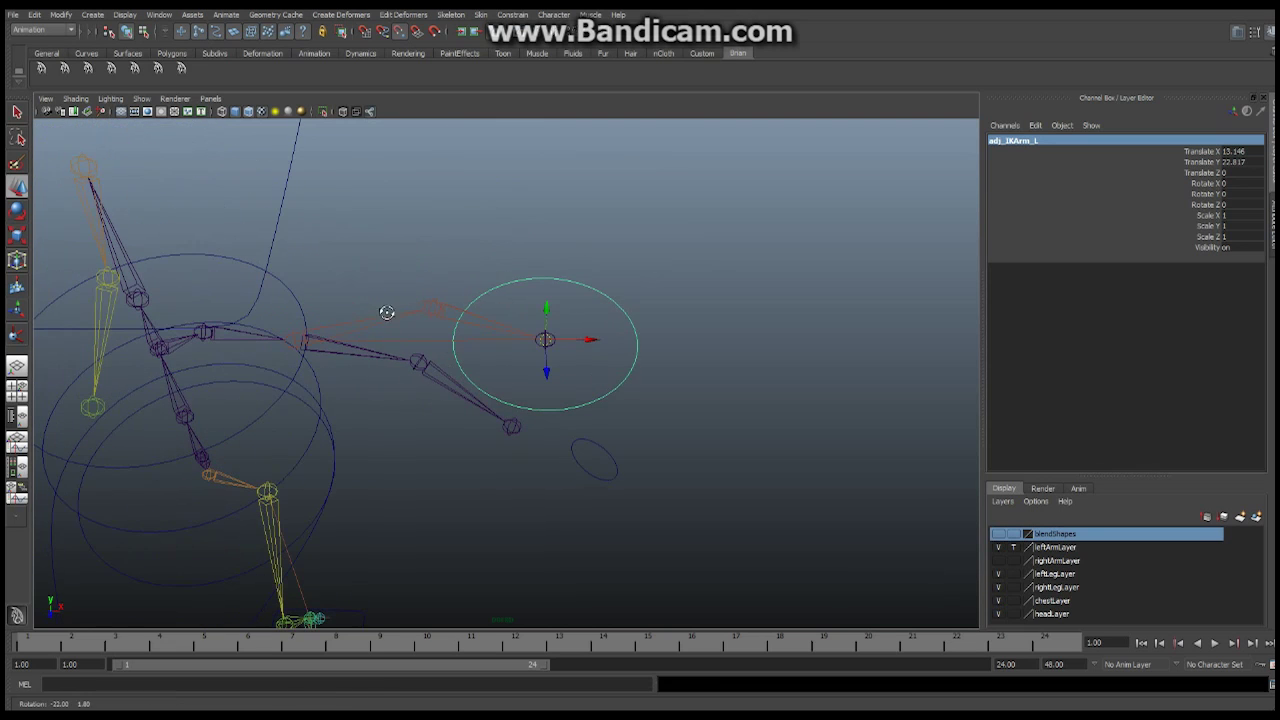
left_click_drag(632, 331, 583, 297, "alt")
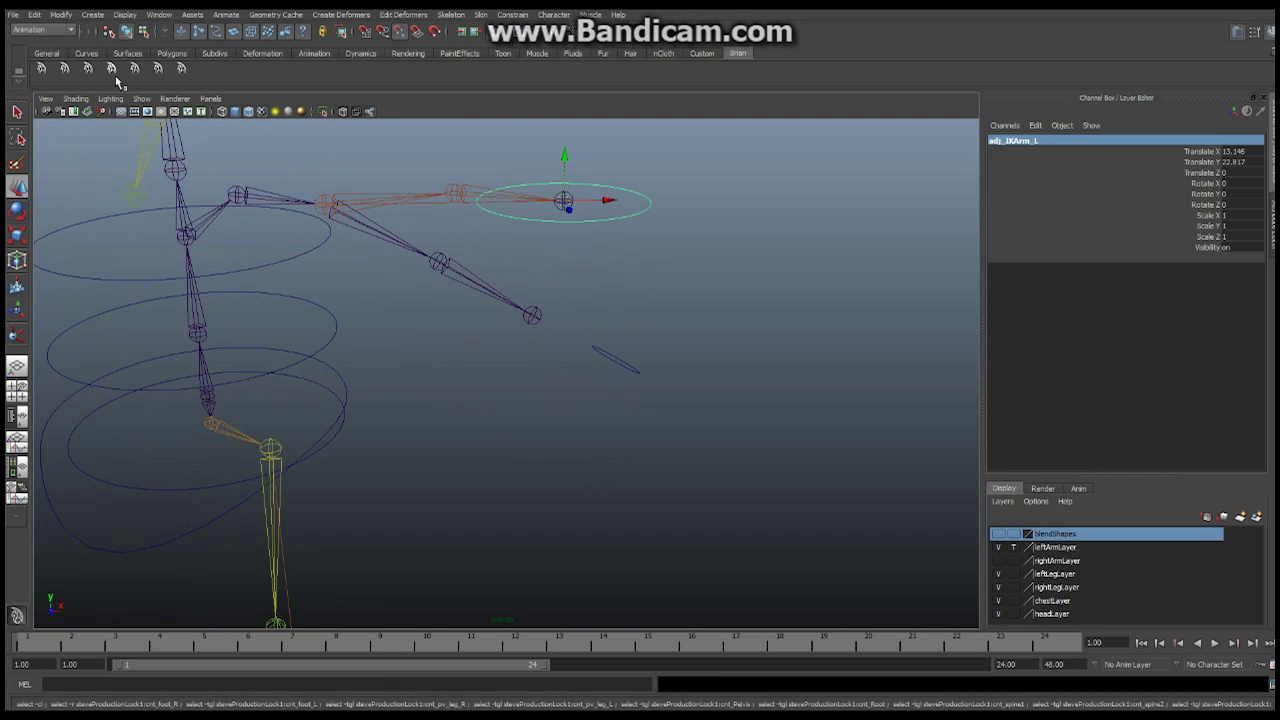
left_click(141, 98)
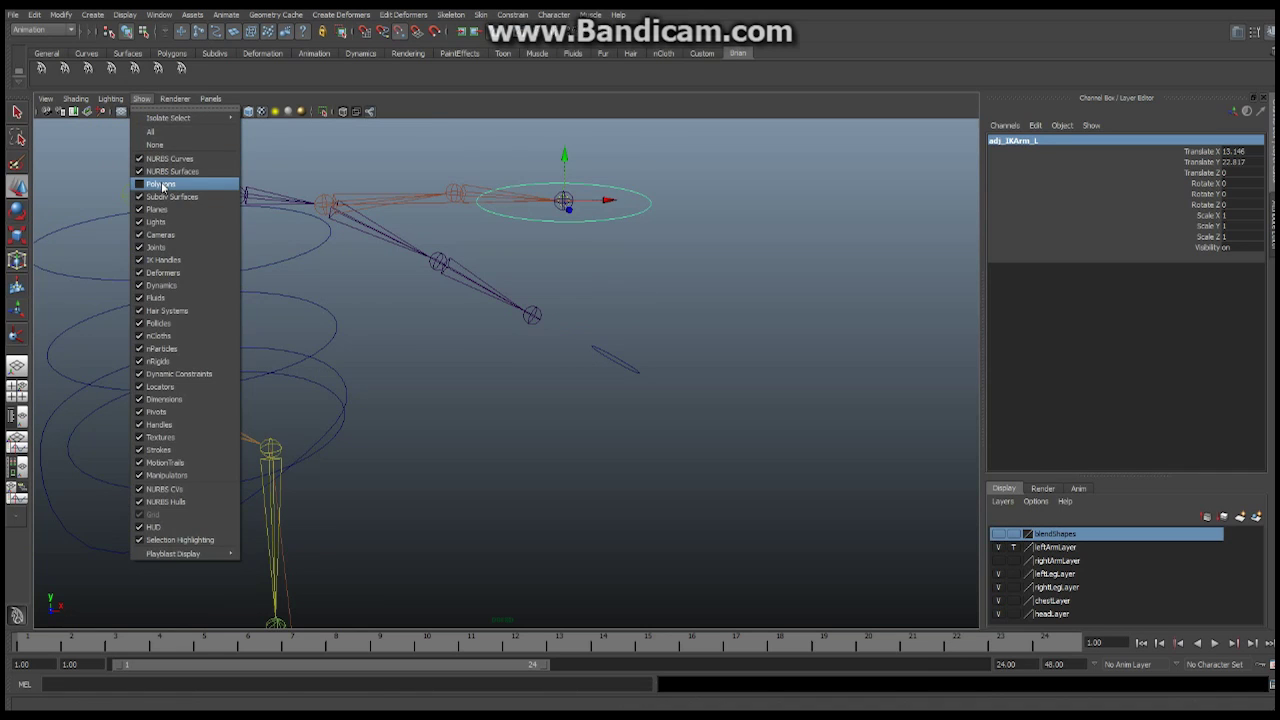
left_click(160, 184)
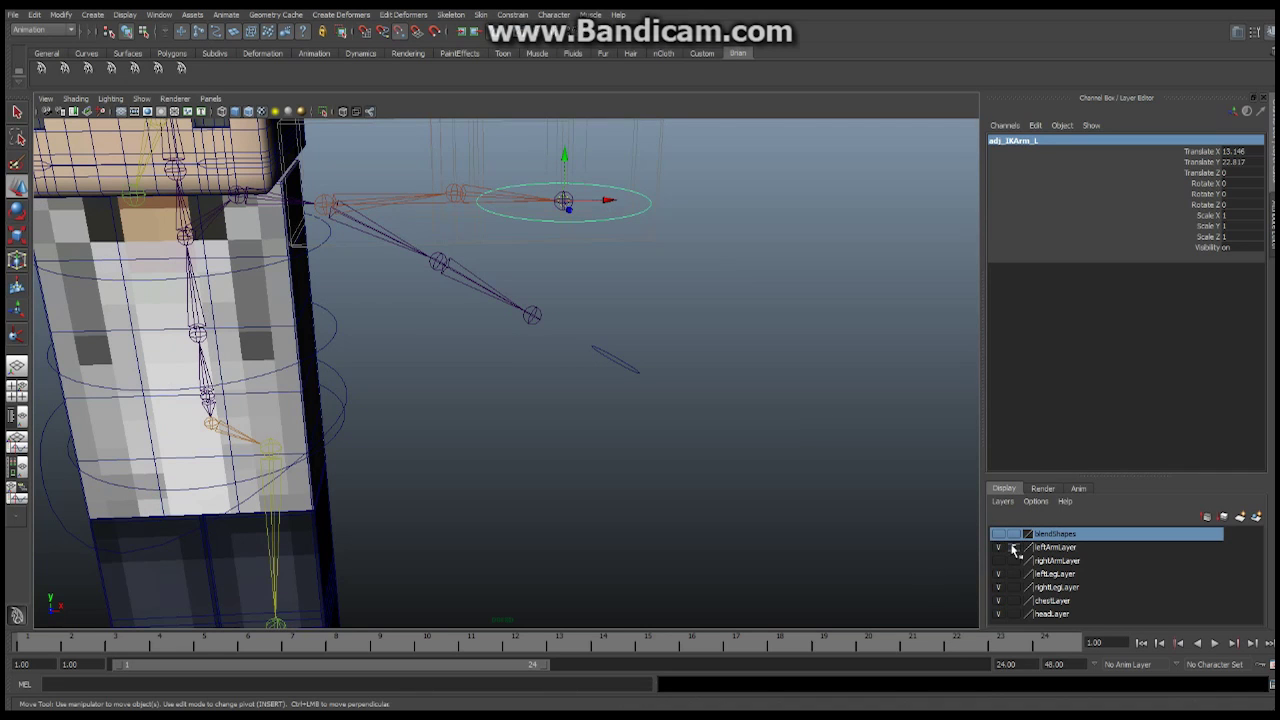
left_click(1013, 547)
mouse_move(672, 215)
middle_mouse_down("alt")
mouse_move(651, 266)
mouse_move(557, 280)
middle_mouse_up("alt")
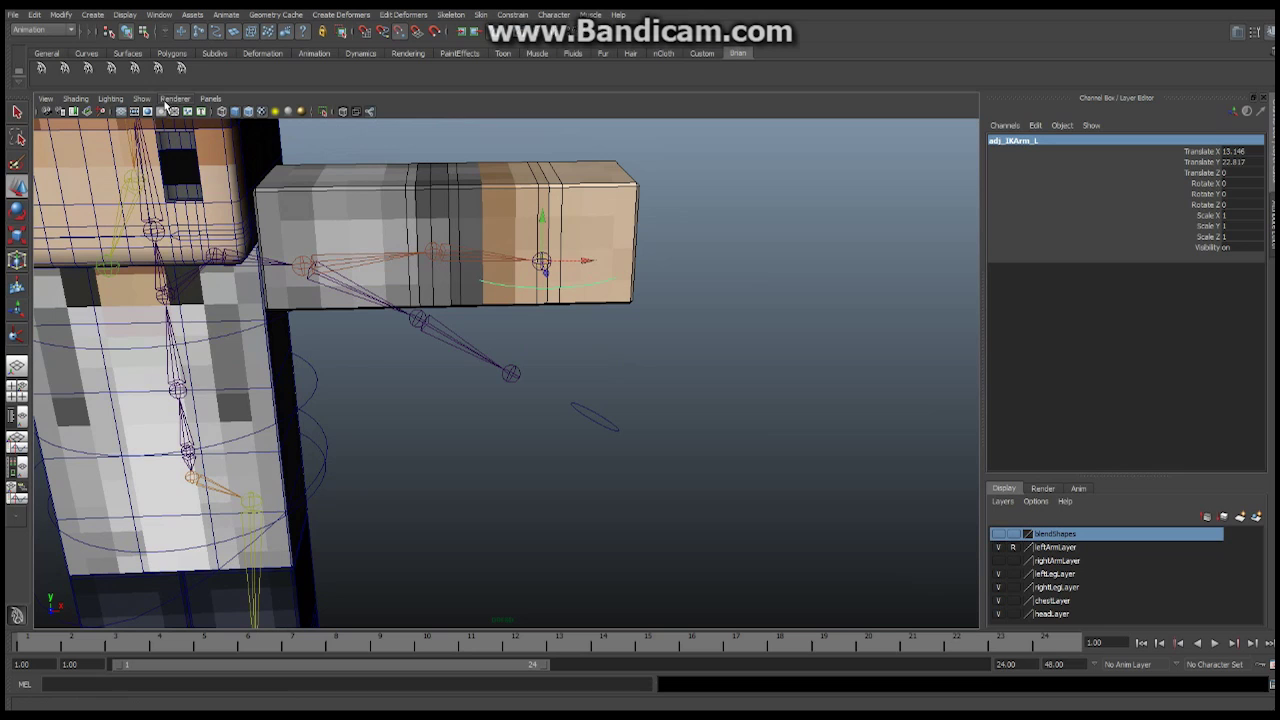
- Hide the joints and IK handles in the perspective view
left_click(141, 98)
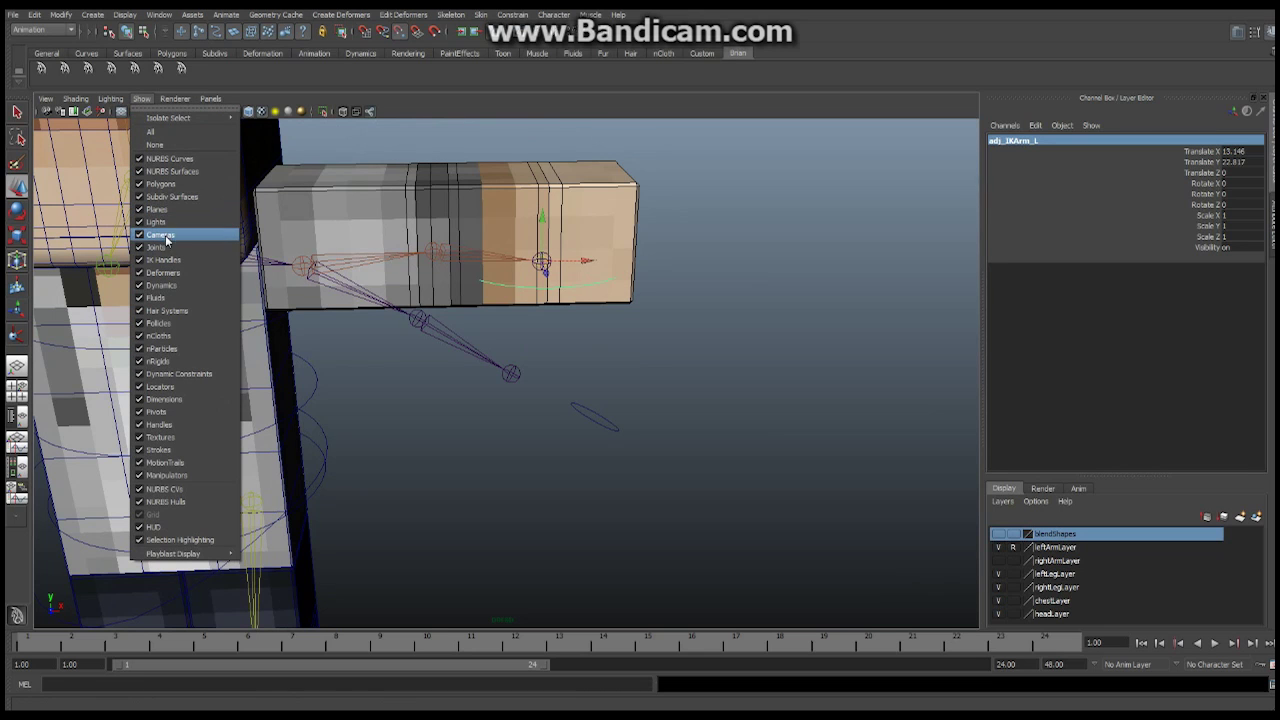
left_click(156, 247)
left_click(141, 98)
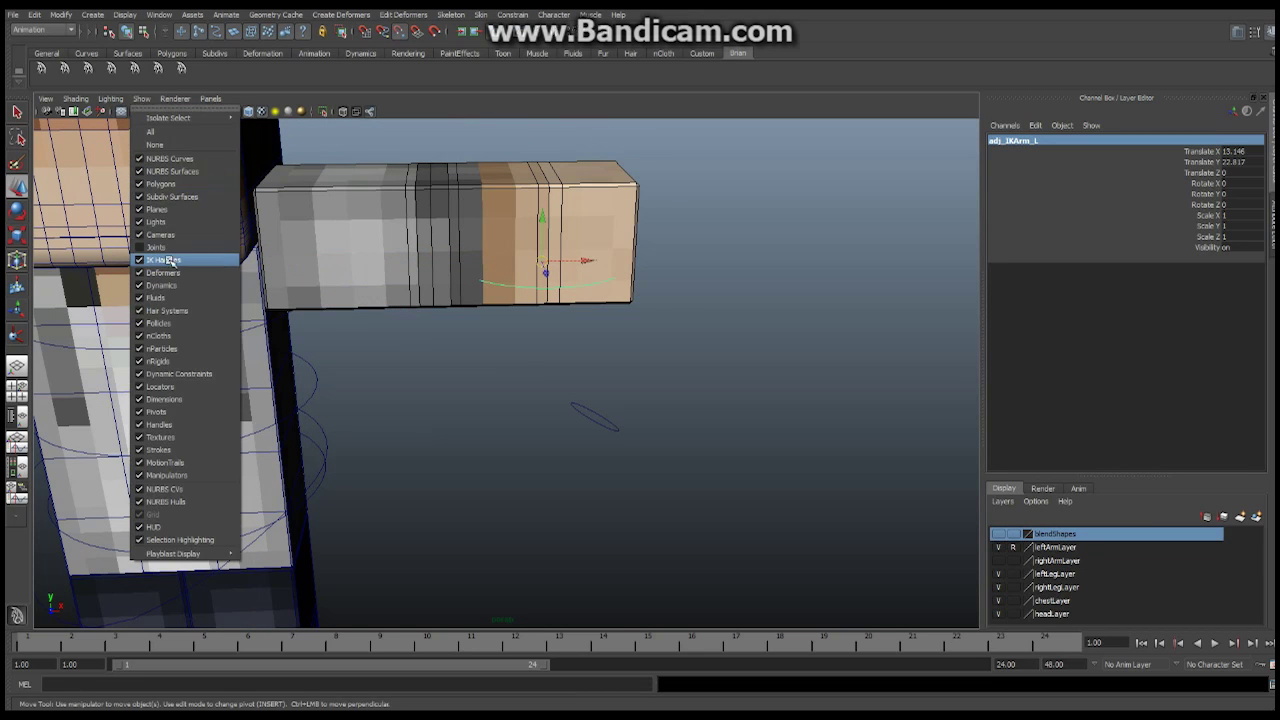
left_click(172, 260)
left_click_drag(642, 276, 543, 290, "alt")
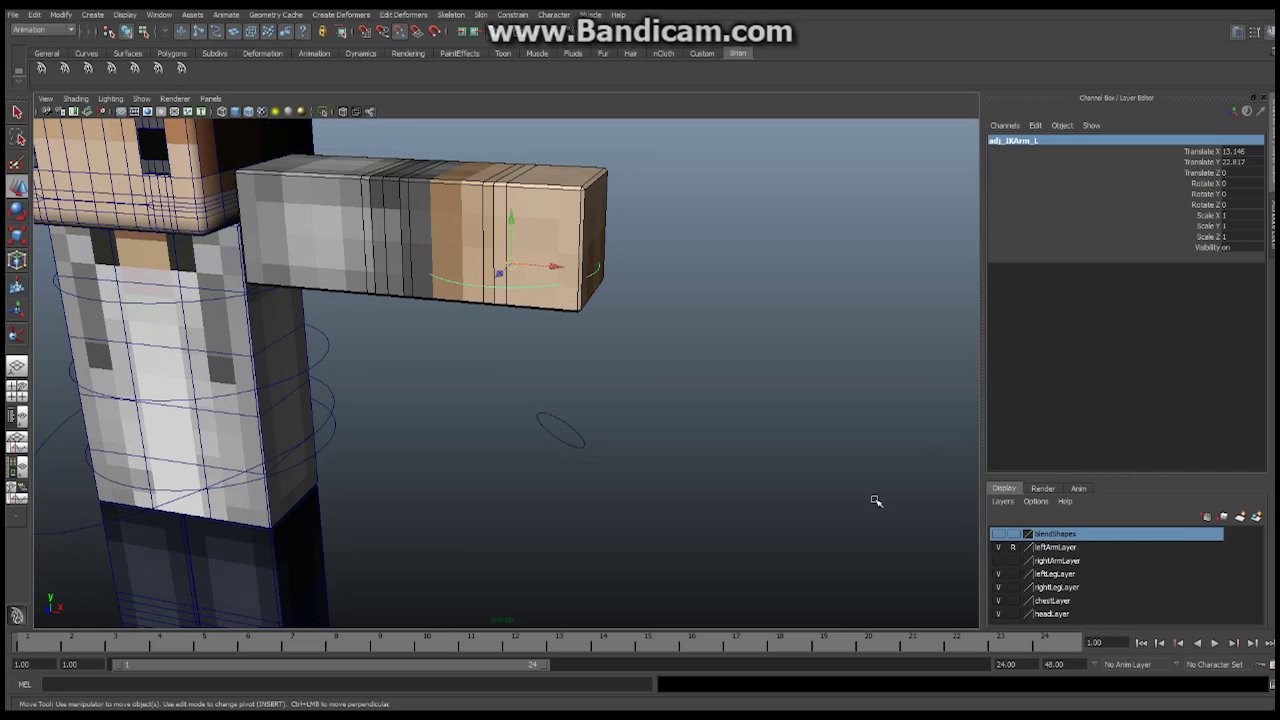
- Set leftArmLayer to template display and select all control vertices of the cnt_IKArm_L circle
left_click(1013, 547)
left_click_drag(572, 285, 546, 338, "alt")
middle_click_drag(592, 339, 597, 299, "alt")
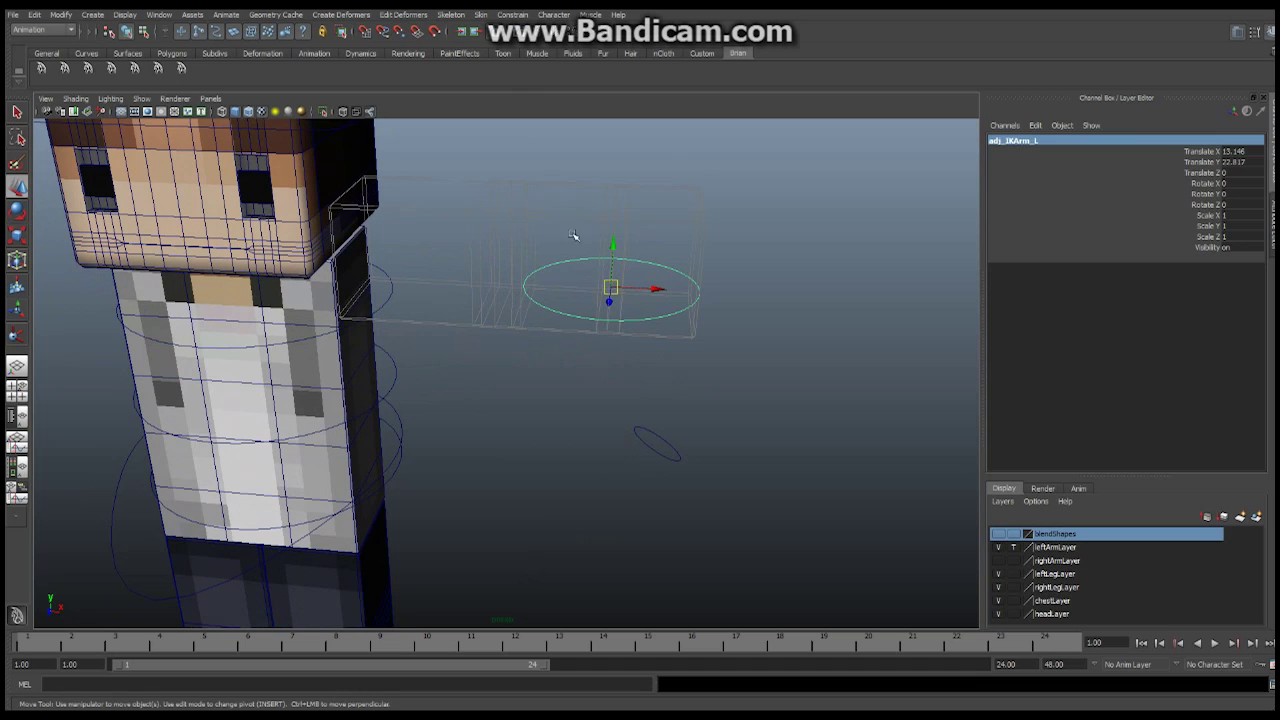
right_click(671, 268)
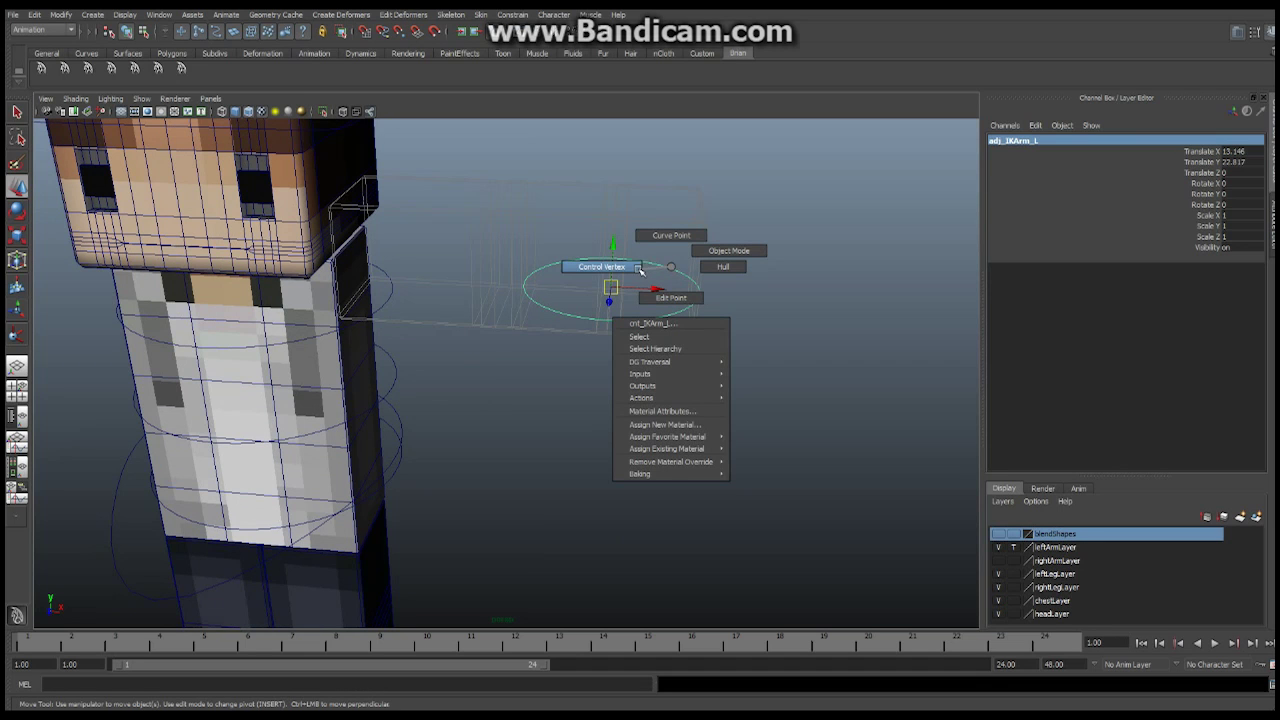
left_click(631, 267)
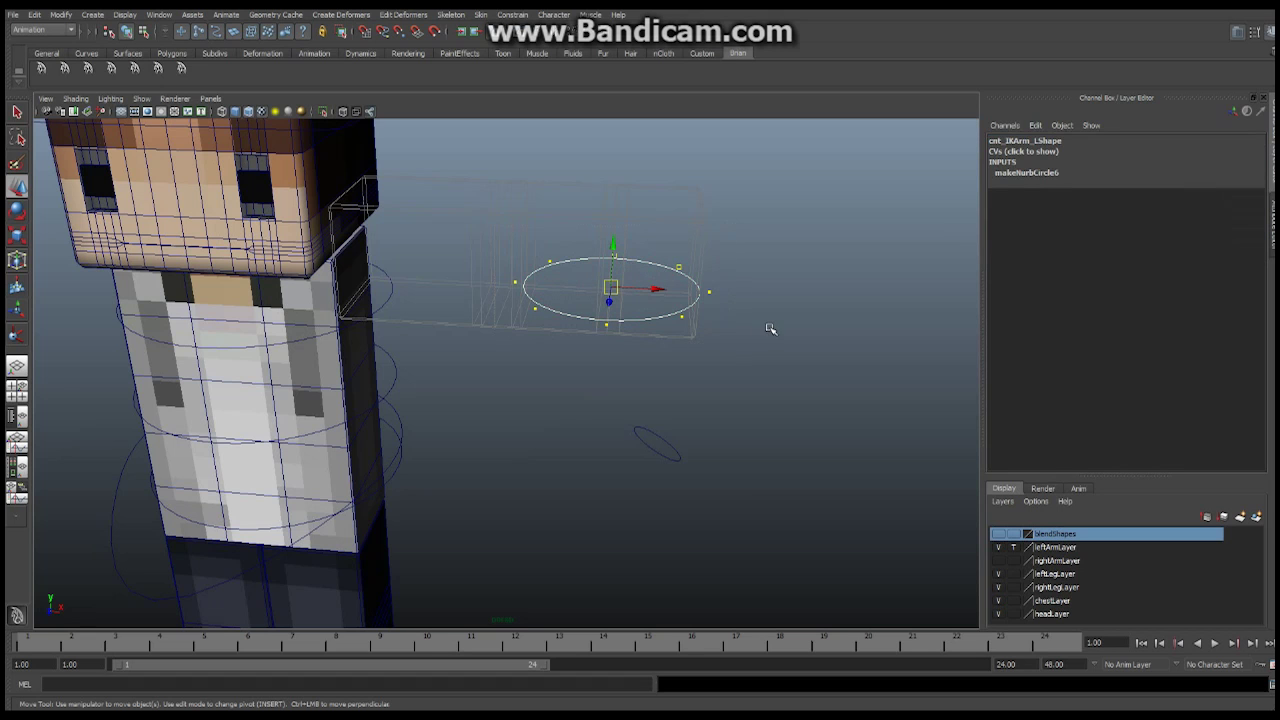
left_click_drag(680, 326, 645, 361, "alt")
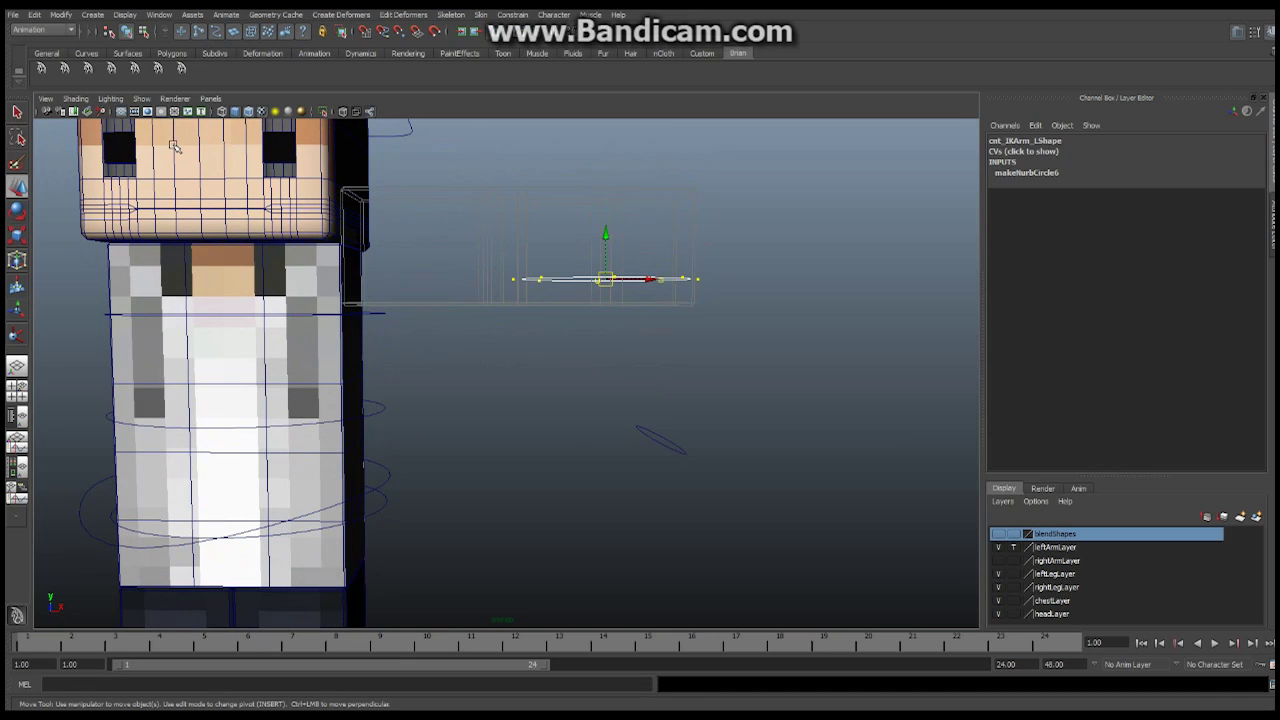
- In the front view, with leftArmLayer set to reference, move the circle's control vertices outward to the hand's end and up to the arm's mid-height
left_click(212, 100)
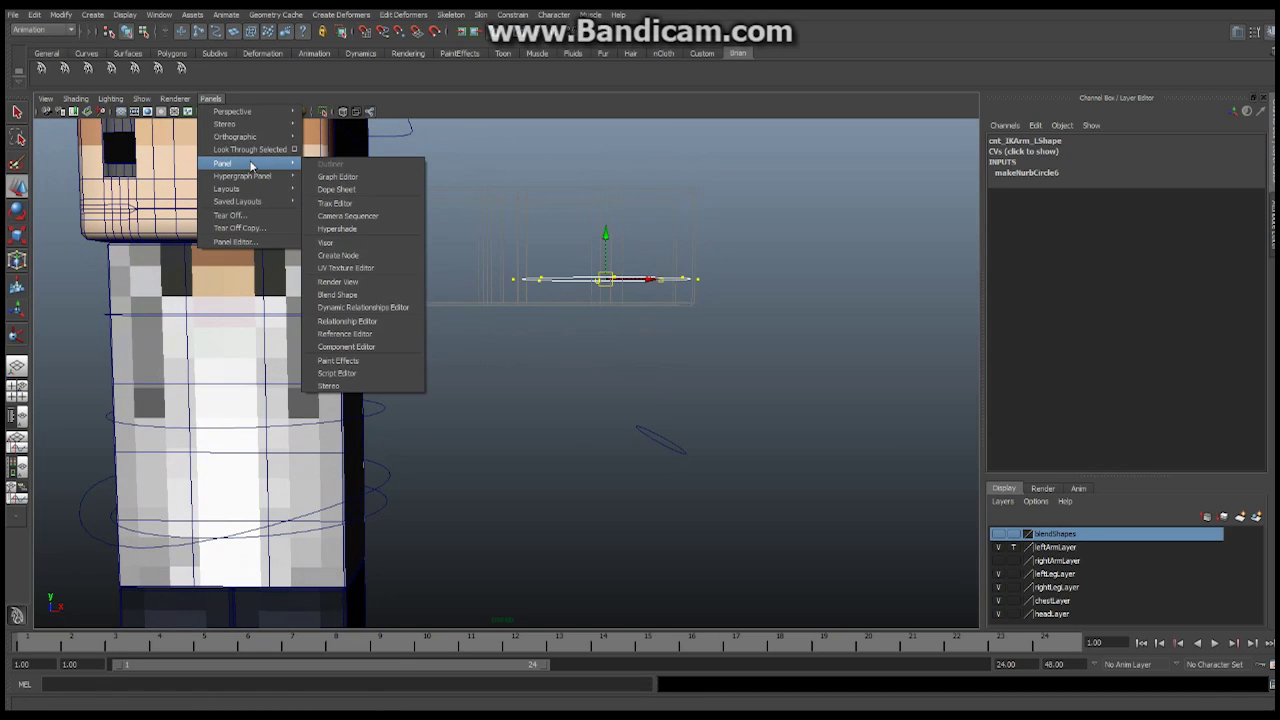
left_click(326, 137)
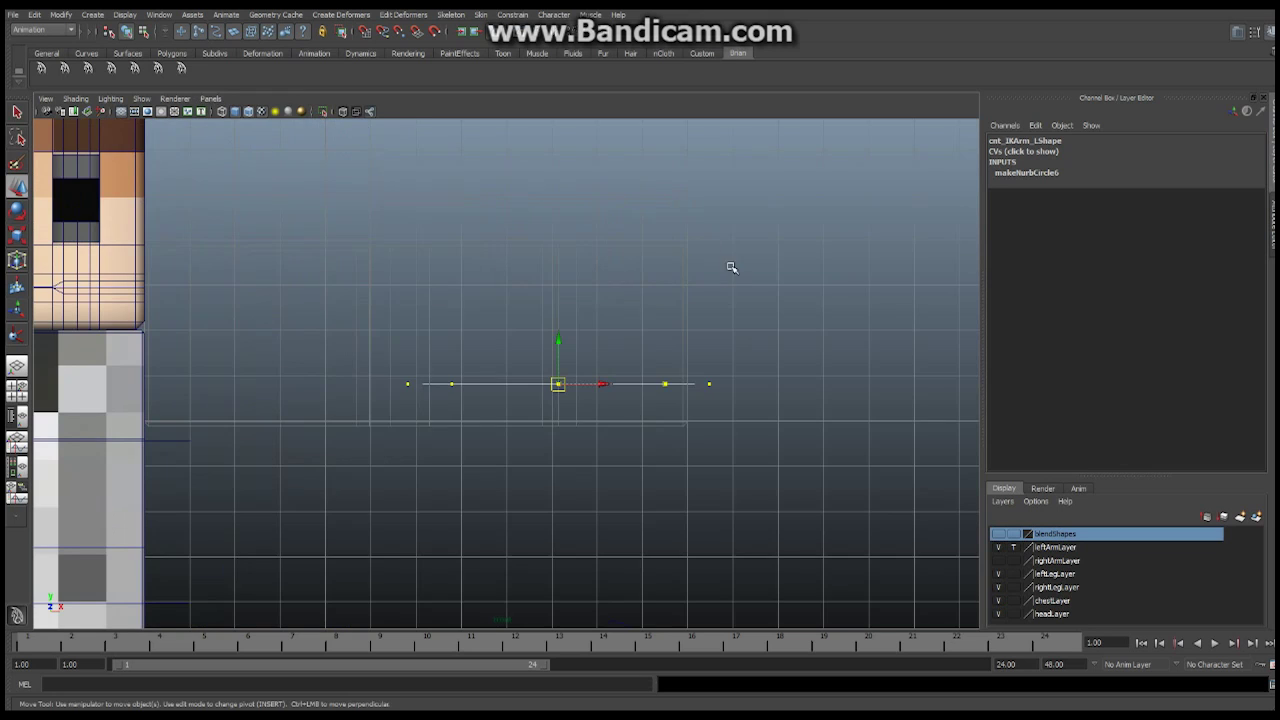
left_click(1013, 547)
left_click_drag(604, 383, 757, 388)
left_click_drag(711, 340, 722, 301)
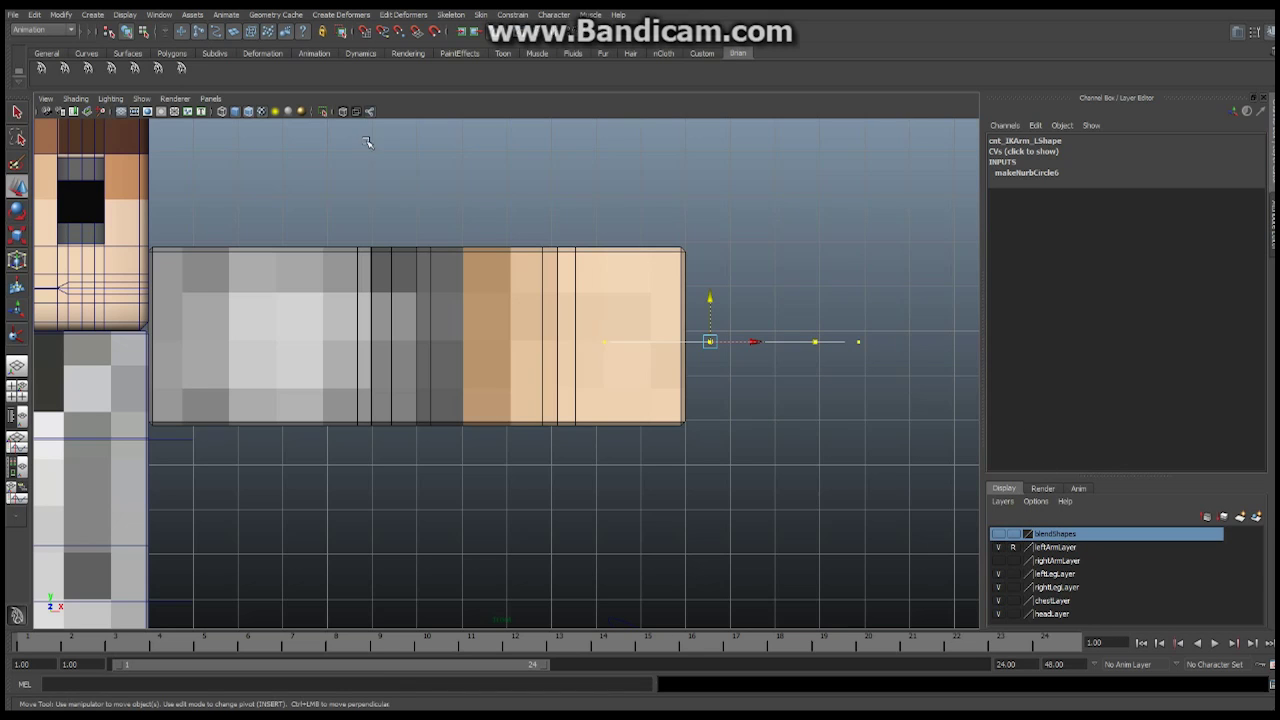
- Leave component editing, return to the perspective view and select the cnt_IKArm_L control
left_click(133, 197)
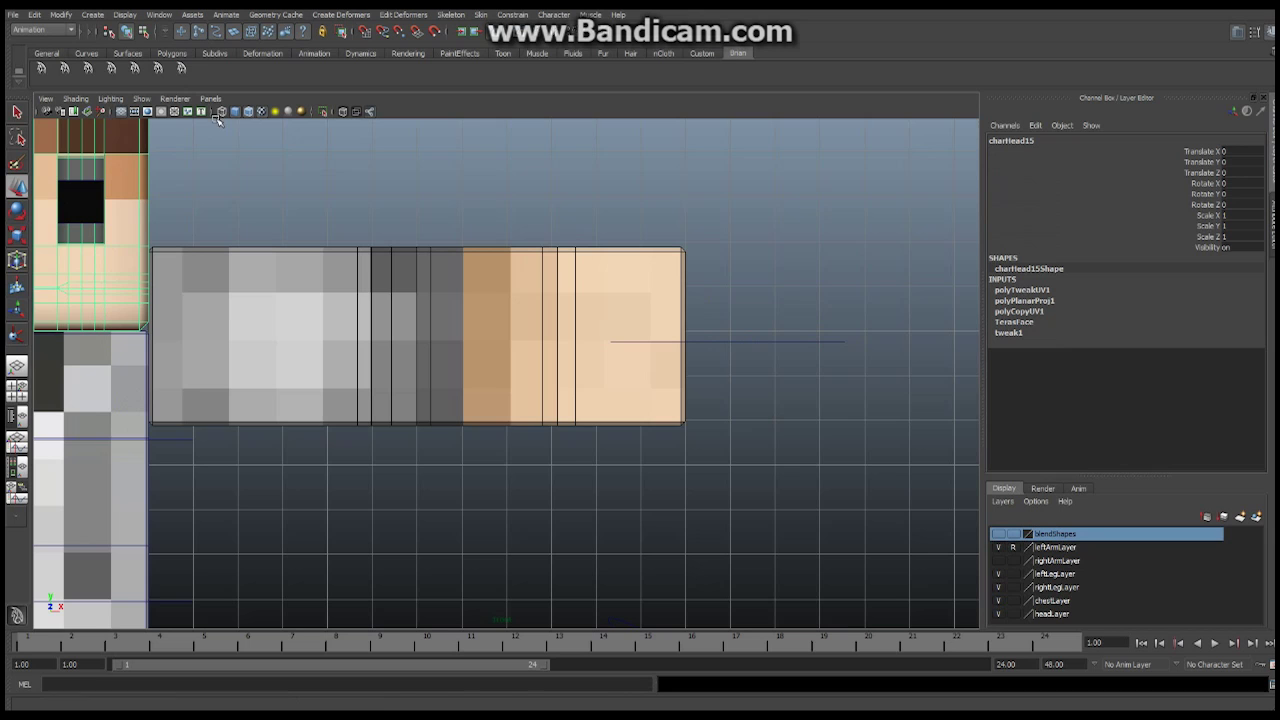
left_click(16, 368)
left_click_drag(723, 443, 587, 430, "alt")
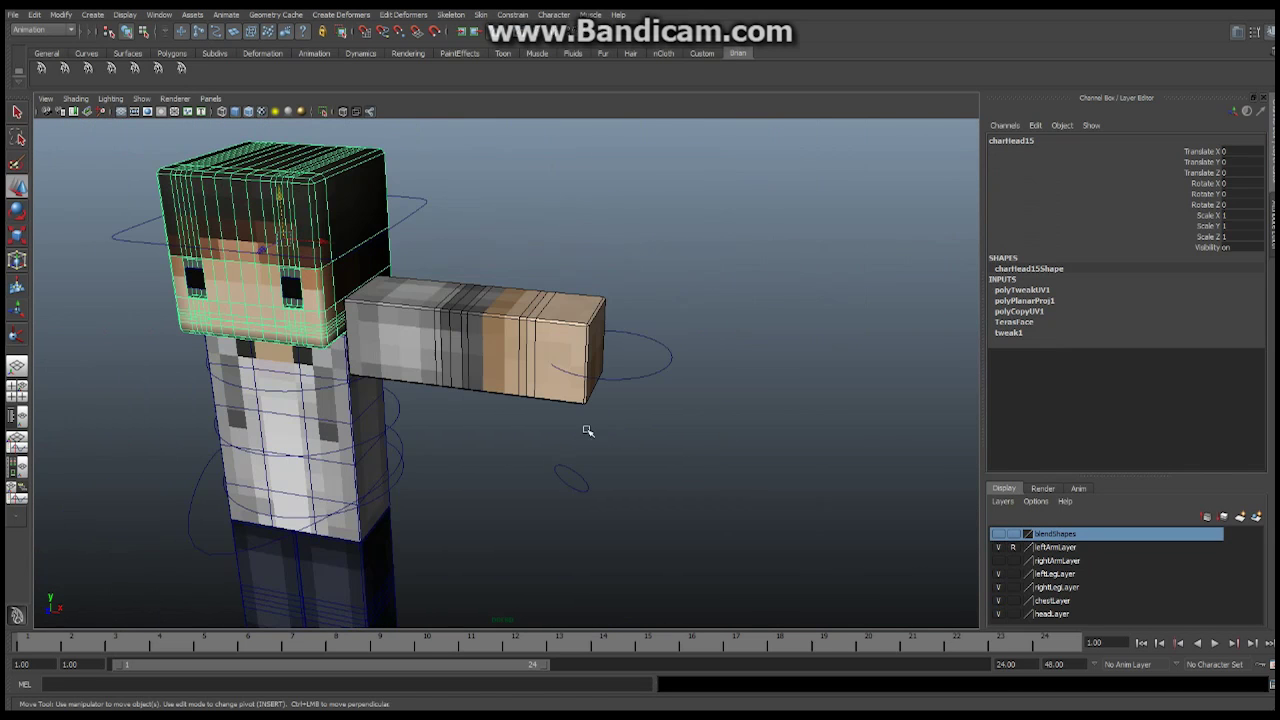
left_click(664, 372)
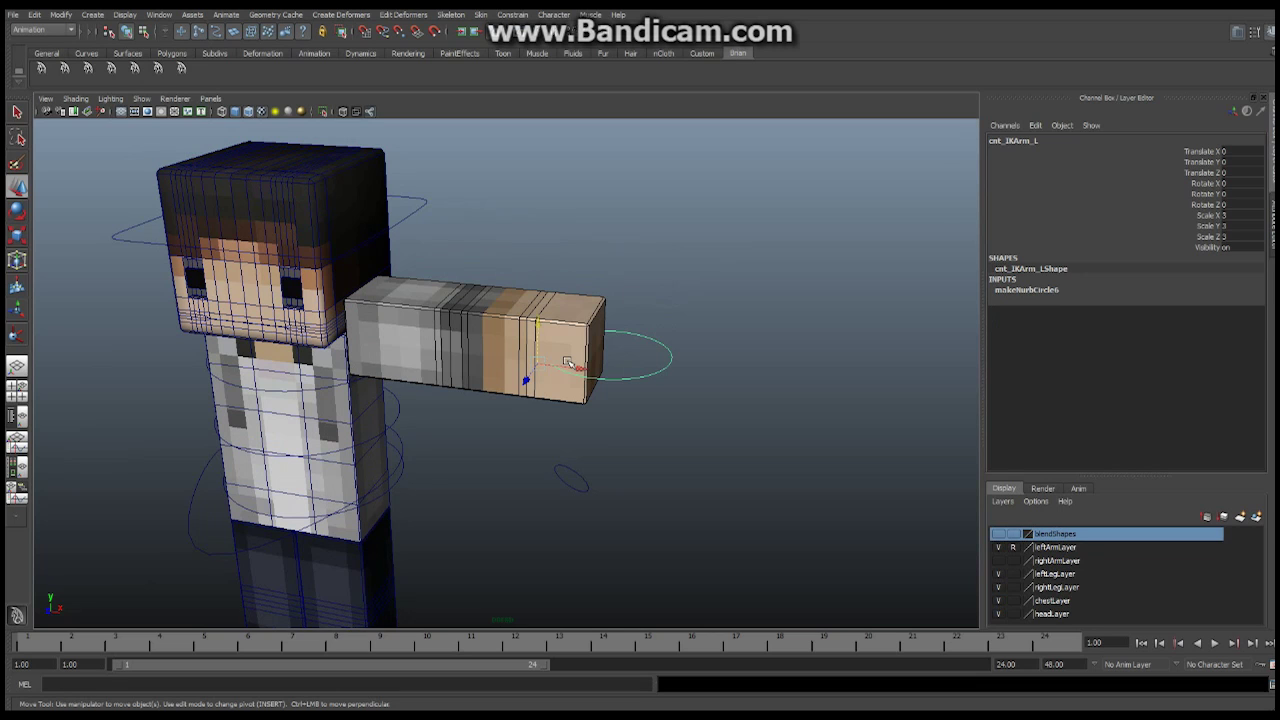
- Hide the polygons and display the joints and IK handles again in the perspective view
left_click(140, 99)
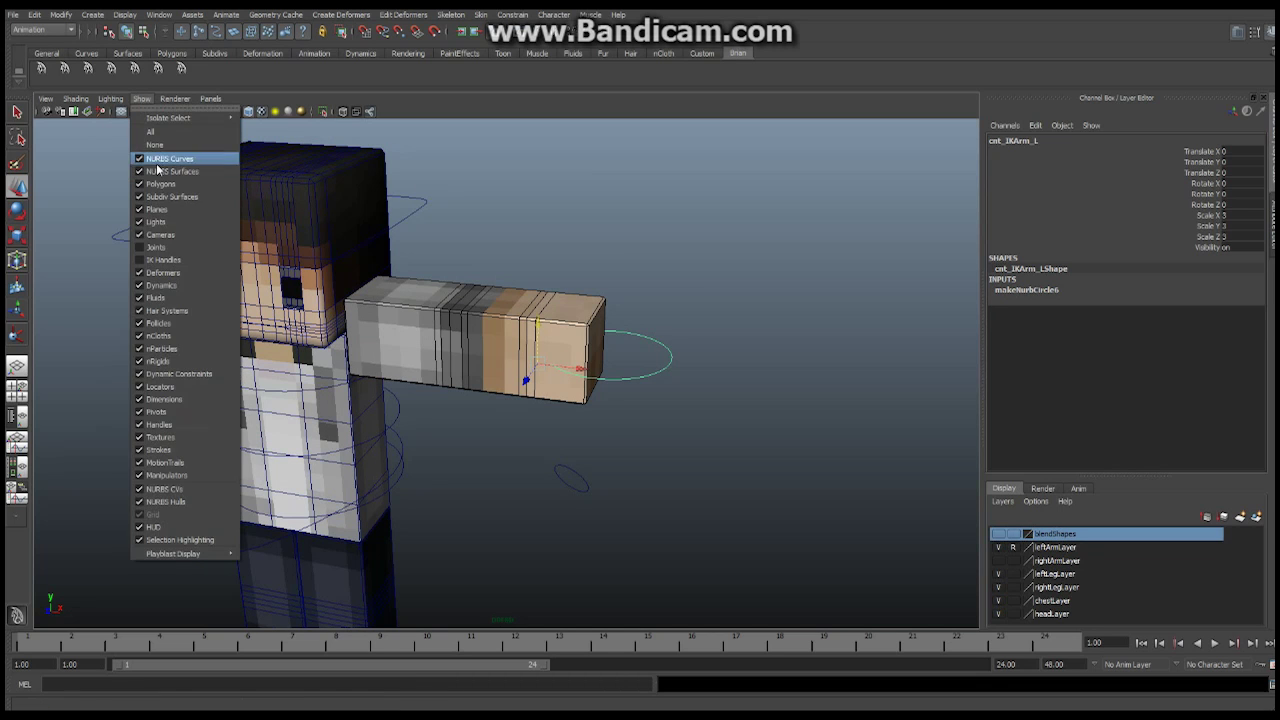
left_click(160, 184)
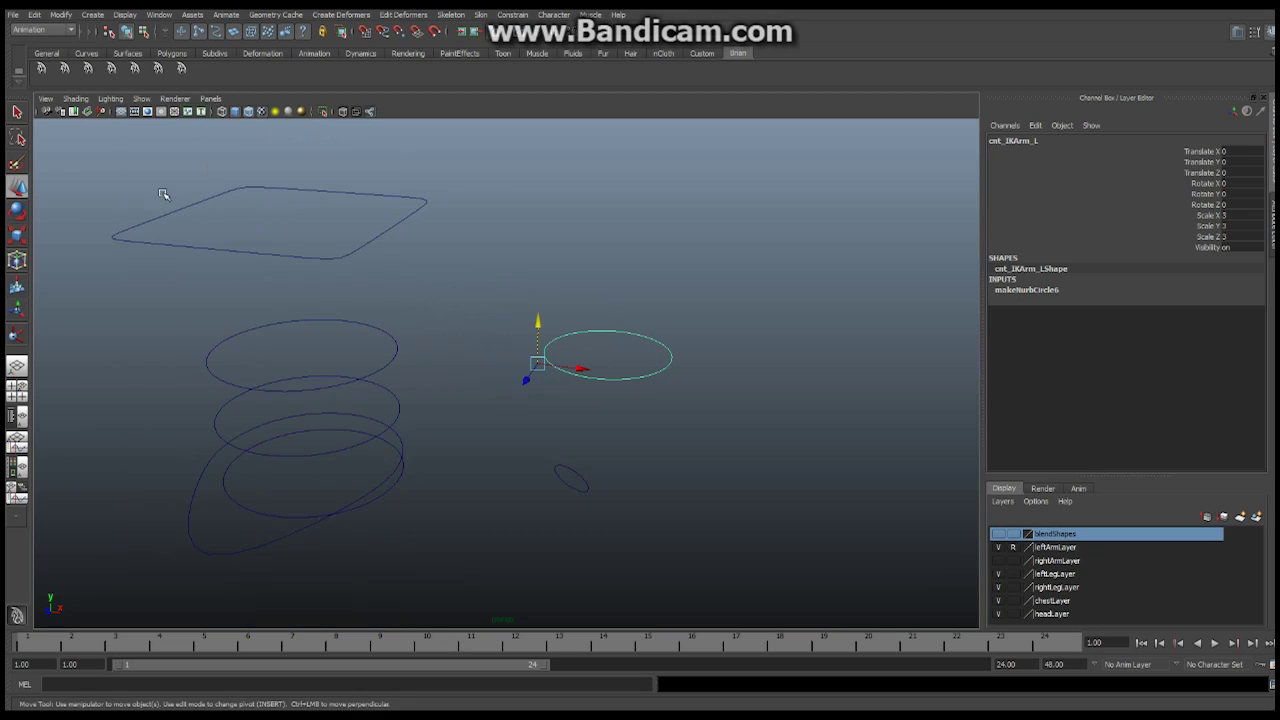
left_click(145, 101)
left_click(162, 248)
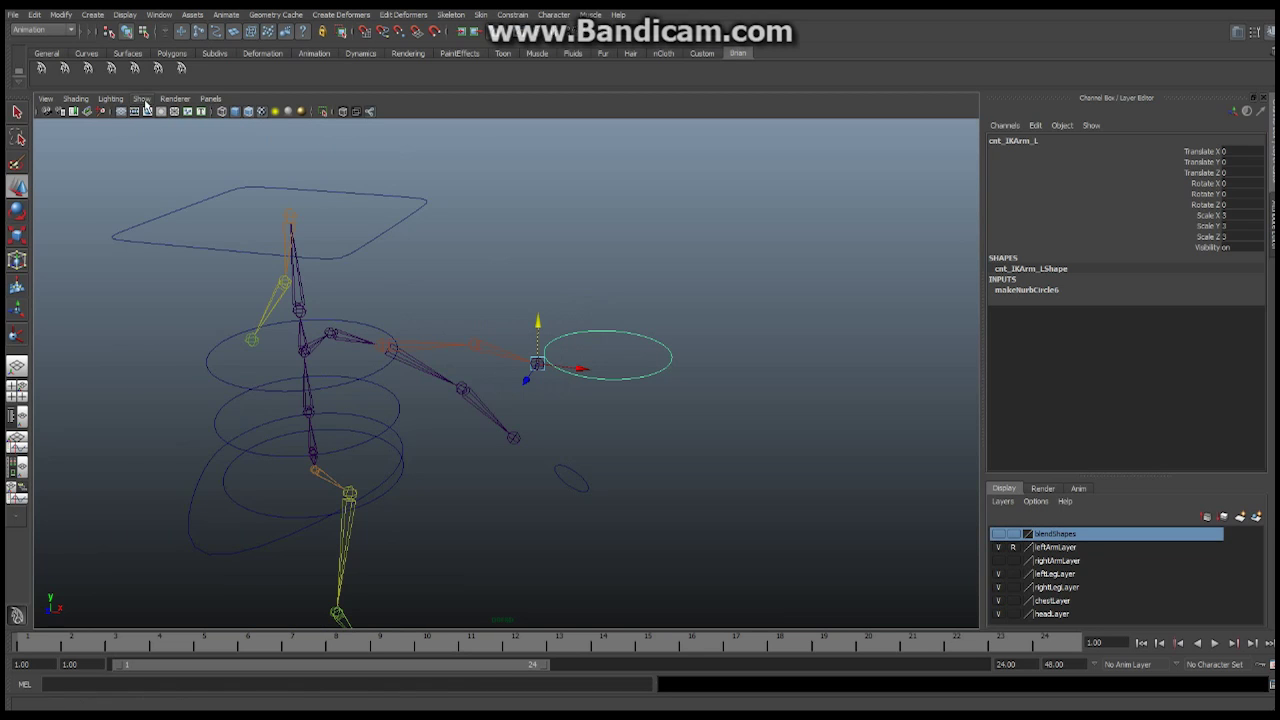
left_click(145, 101)
left_click(172, 262)
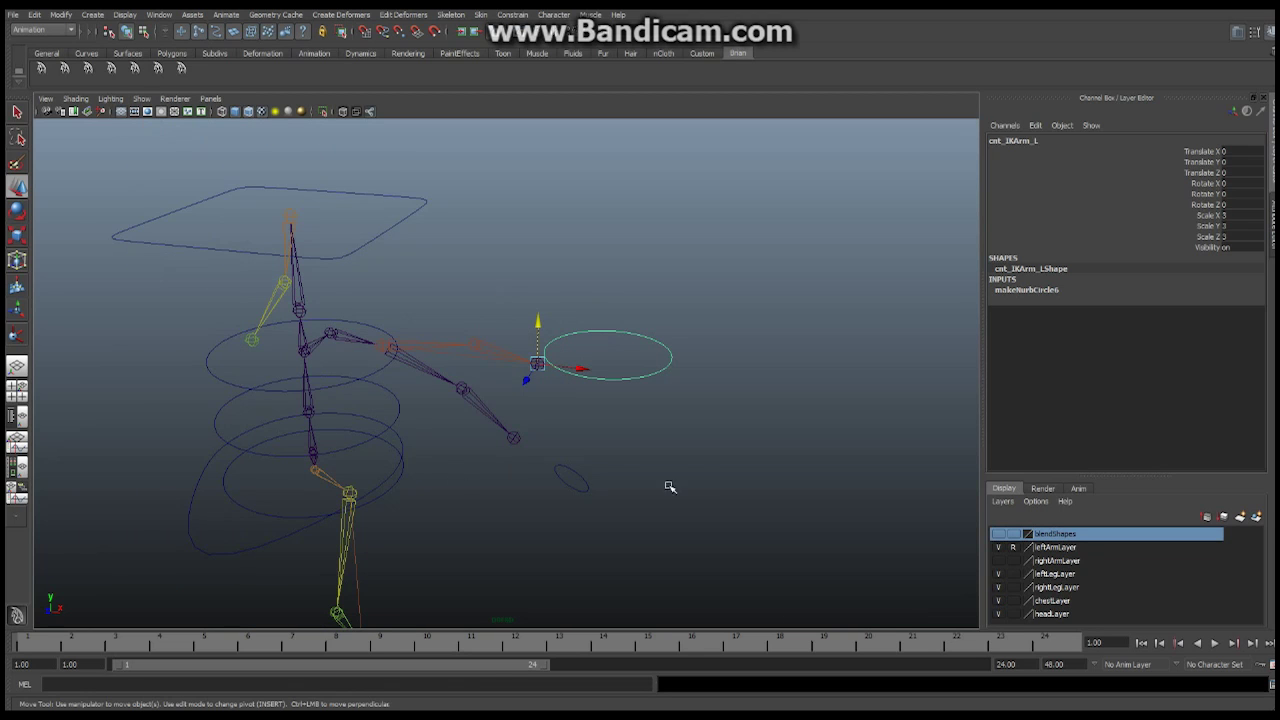
left_click_drag(670, 487, 558, 421, "alt")
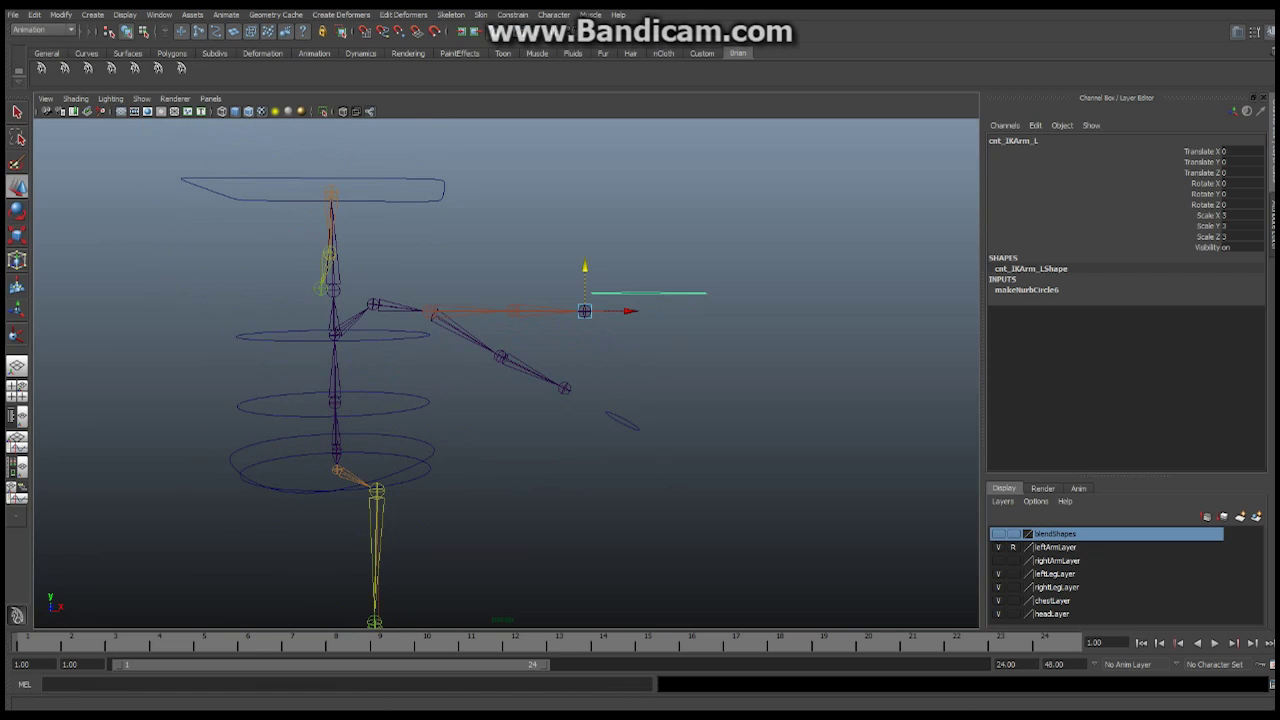
- In the Outliner, parent ikHandle_Arm_L under the cnt_IKArm_L control inside the adj_IKArm_L group
left_click(159, 14)
left_click(185, 150)
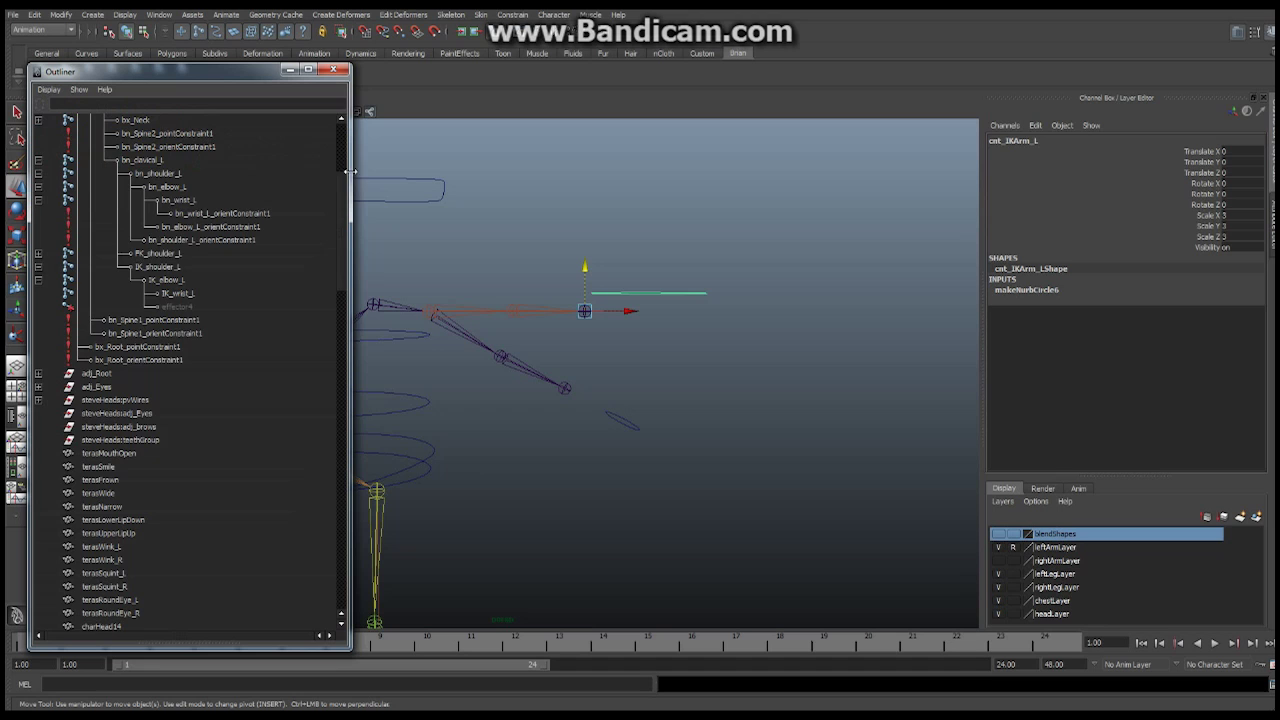
left_click_drag(345, 186, 341, 262)
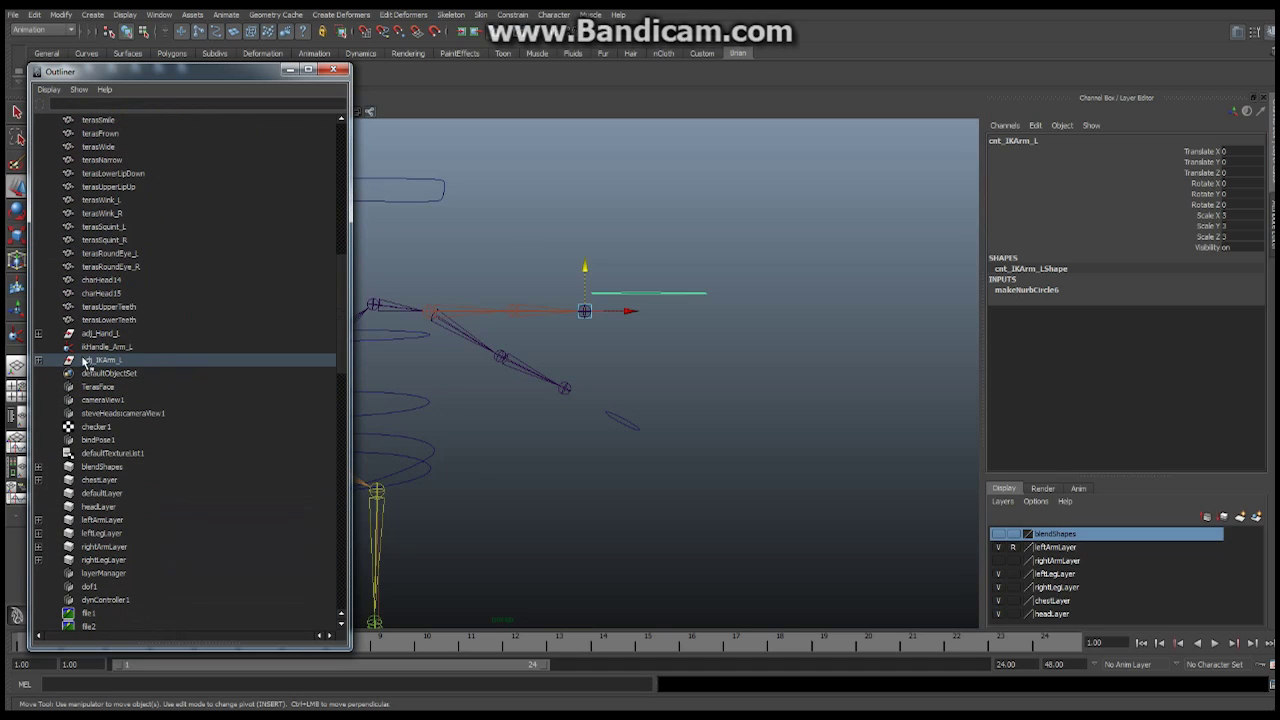
left_click(38, 360)
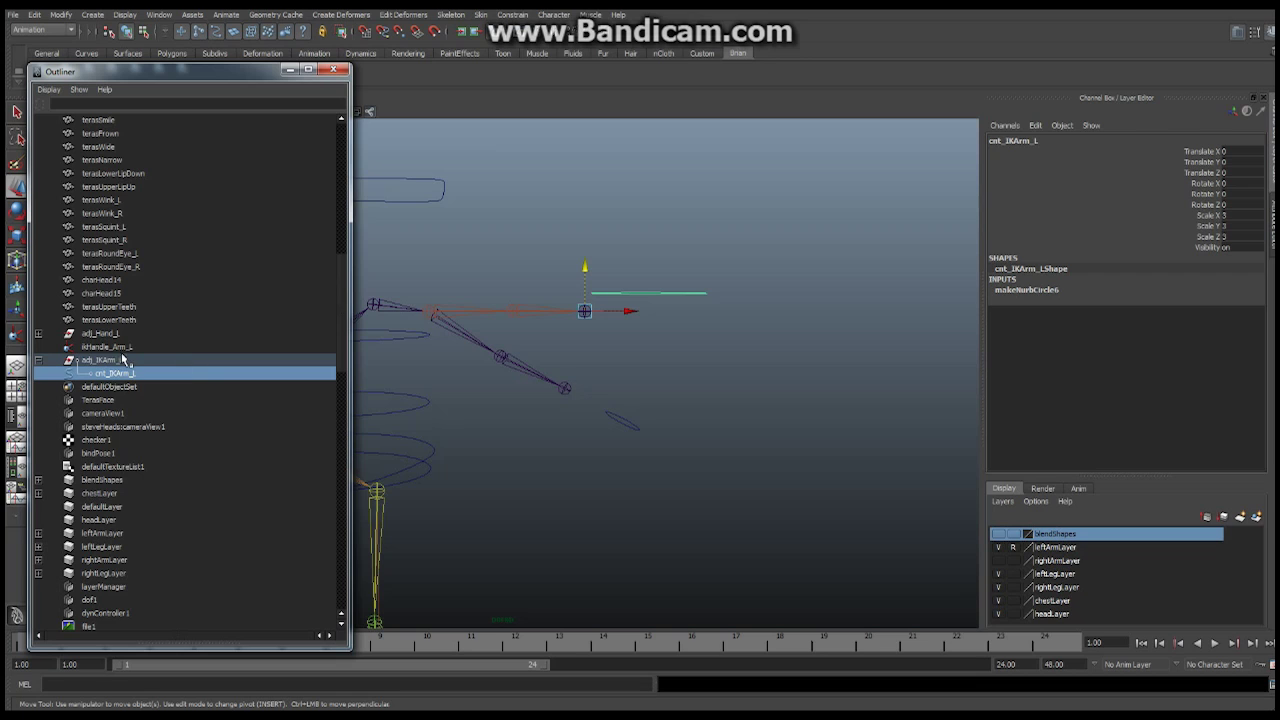
left_click(105, 347)
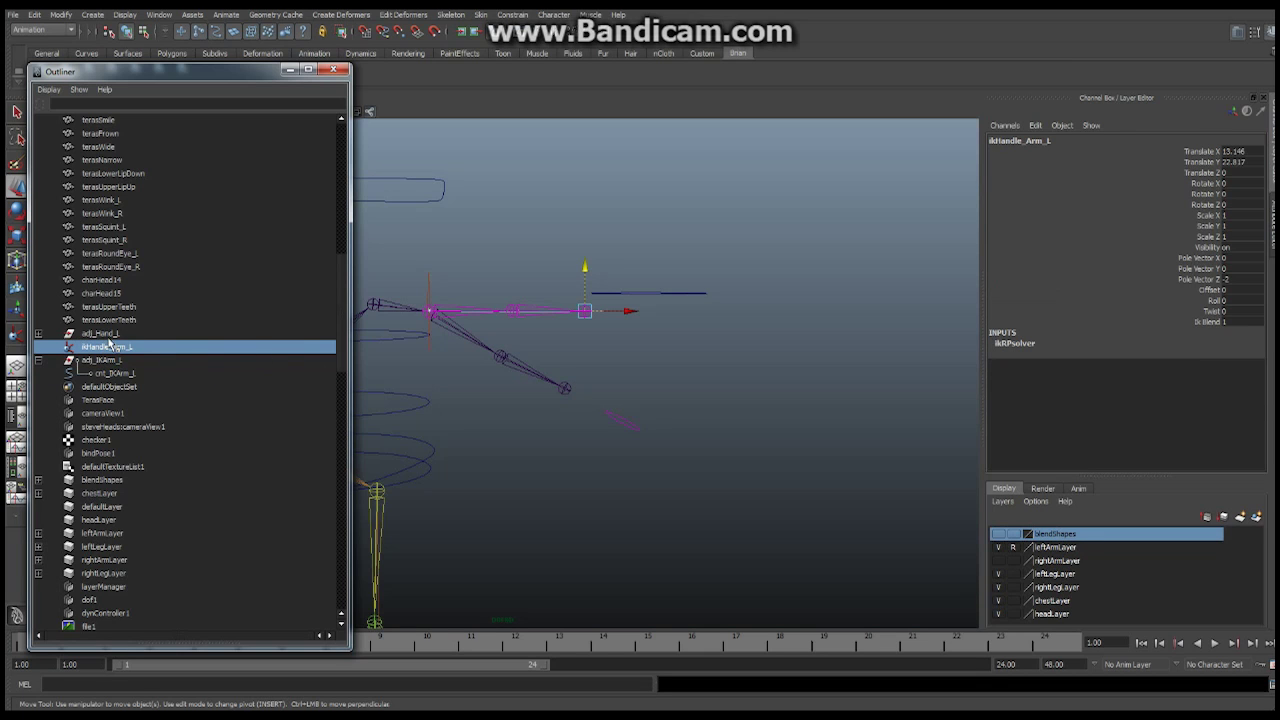
middle_click_drag(109, 349, 111, 373)
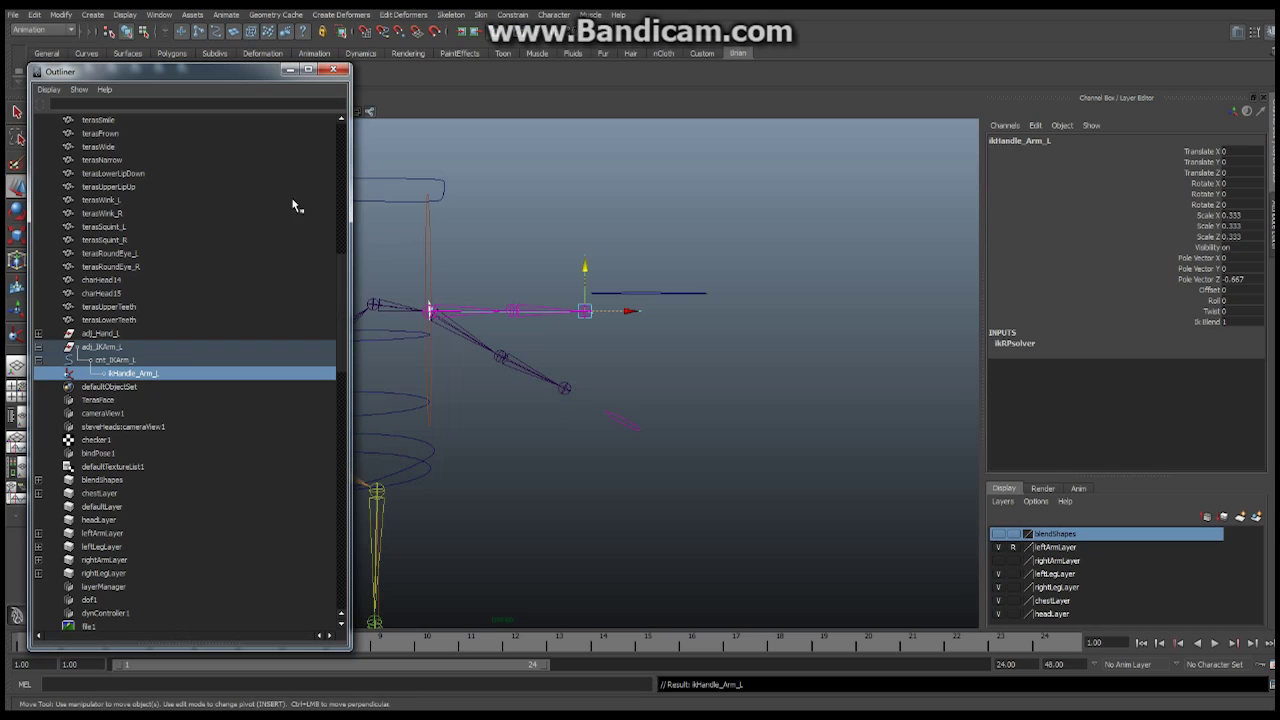
left_click(289, 70)
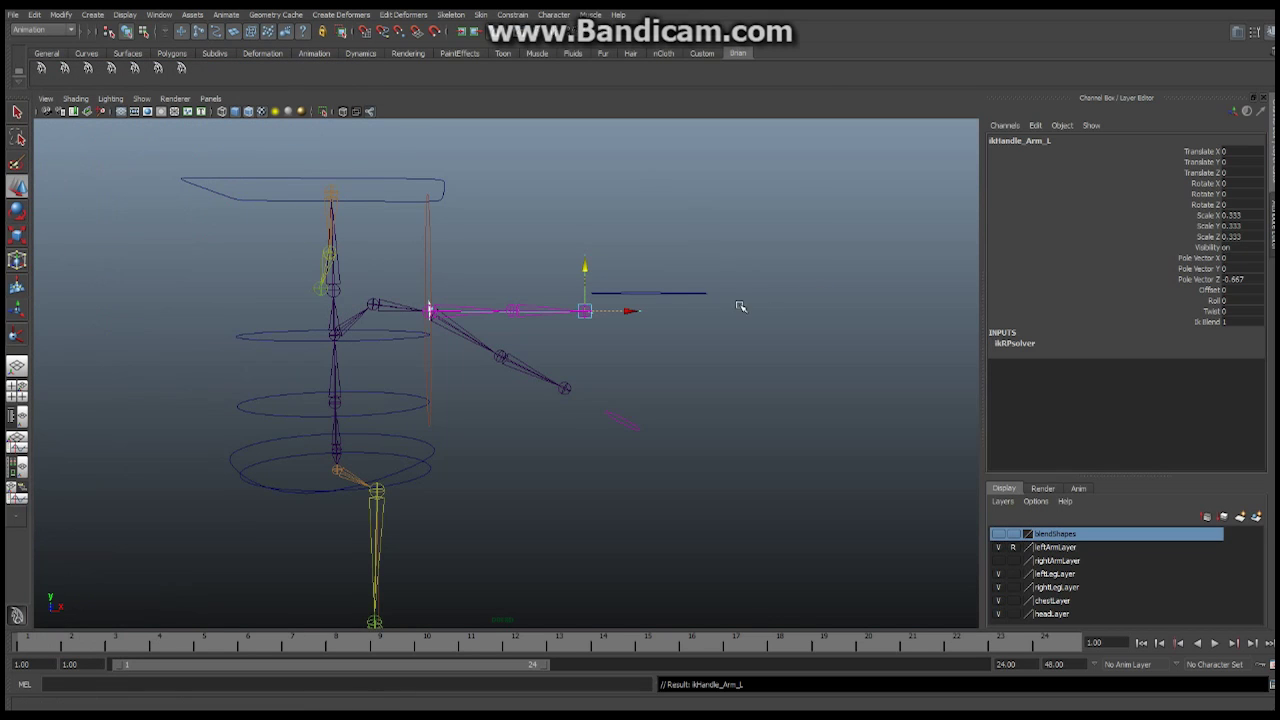
- Freeze the transformations of the cnt_IKArm_L control
left_click_drag(665, 317, 707, 398, "alt")
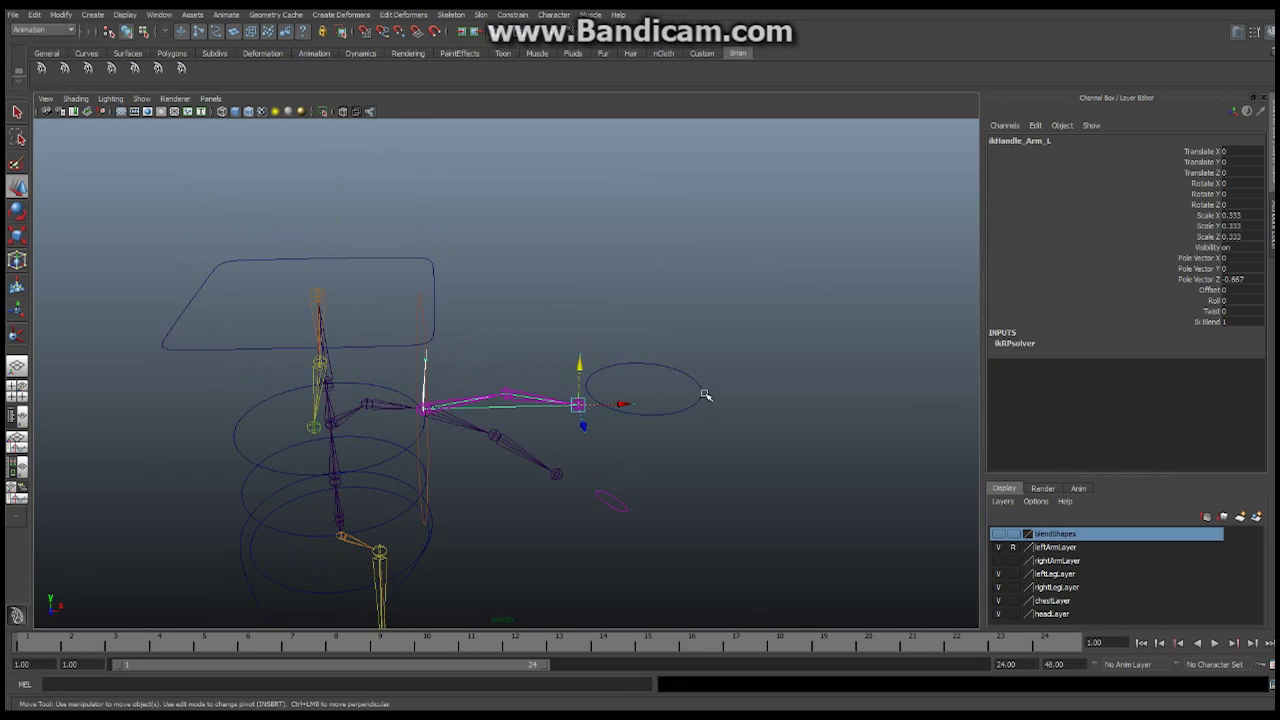
left_click(700, 395)
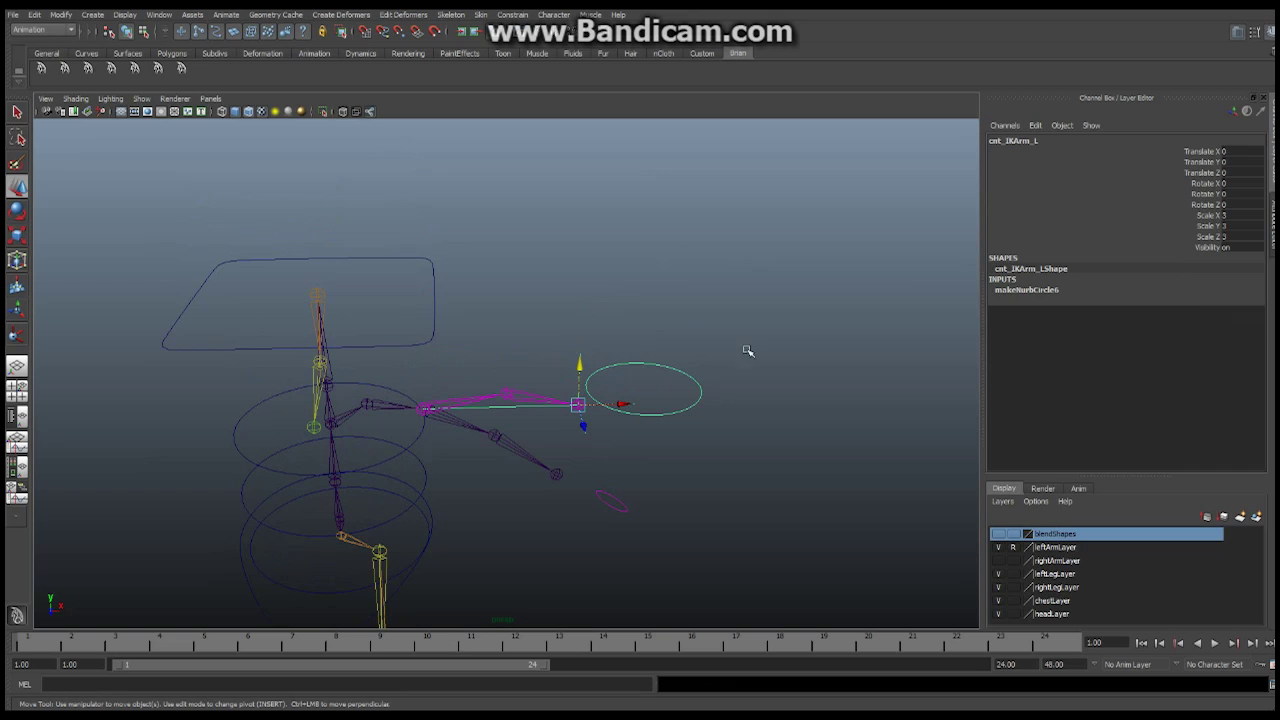
left_click(60, 14)
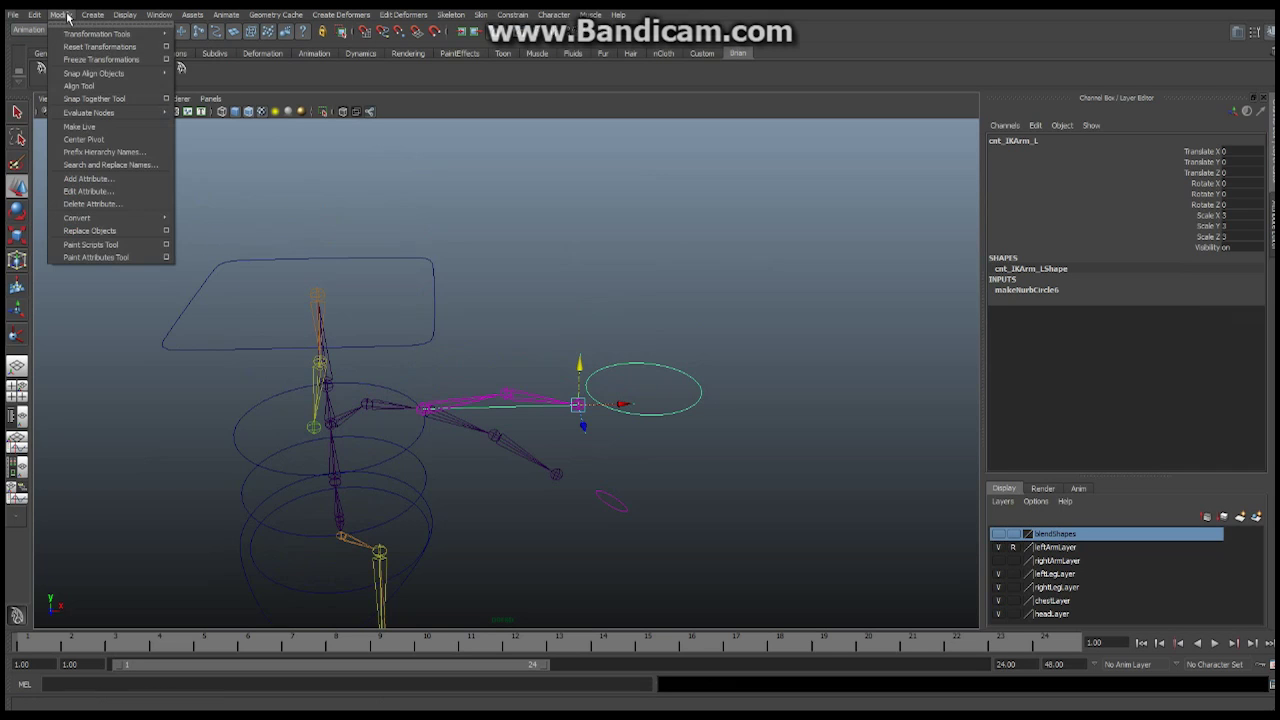
left_click(92, 59)
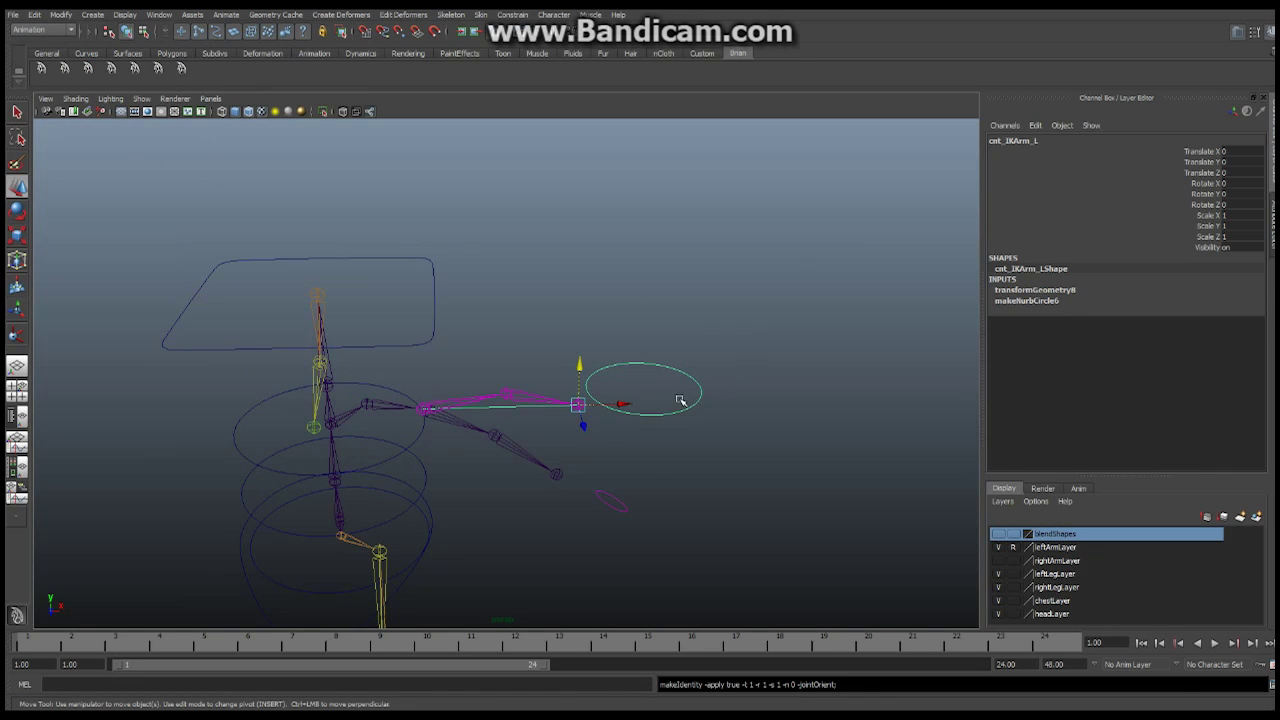
- Activate the Select tool and clear the selection around the left wrist
left_click_drag(626, 405, 641, 376, "alt")
scroll(657, 369, "up", 2)
key("q")
left_click(641, 377)
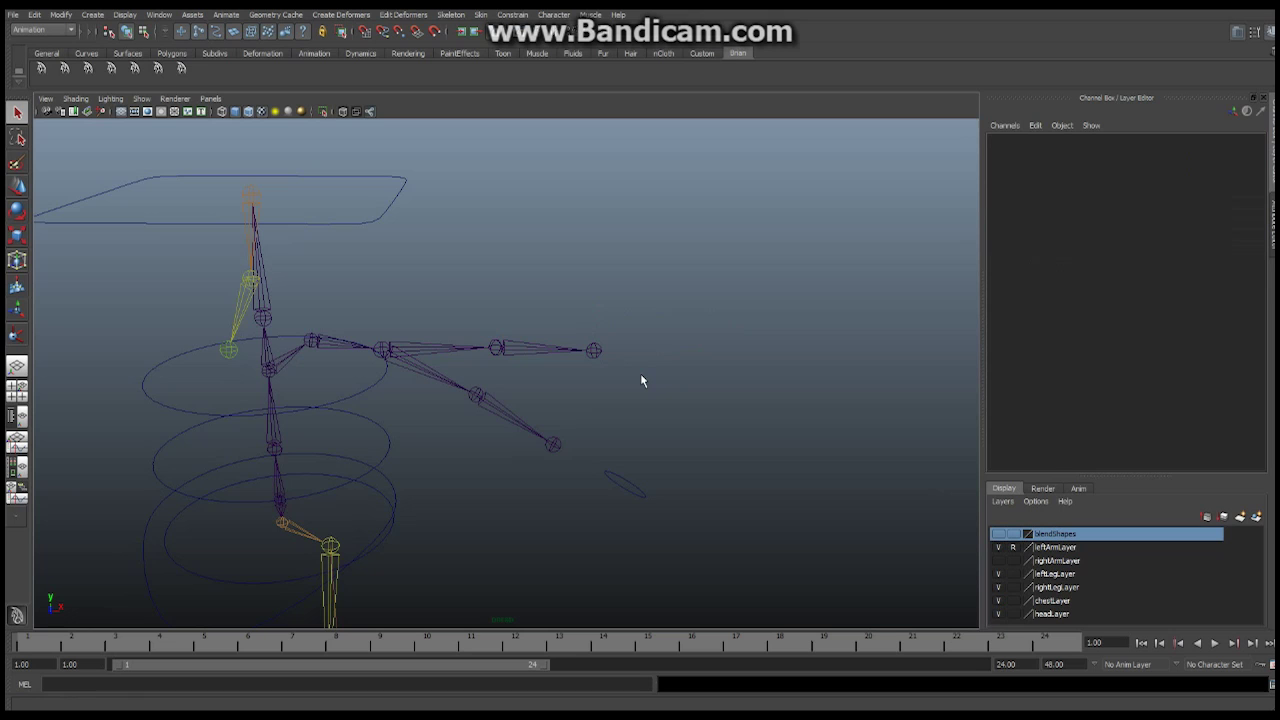
- Undo the cut of the cnt_IKArm_L control and set its Translate X to 0
key("ctrl+z")
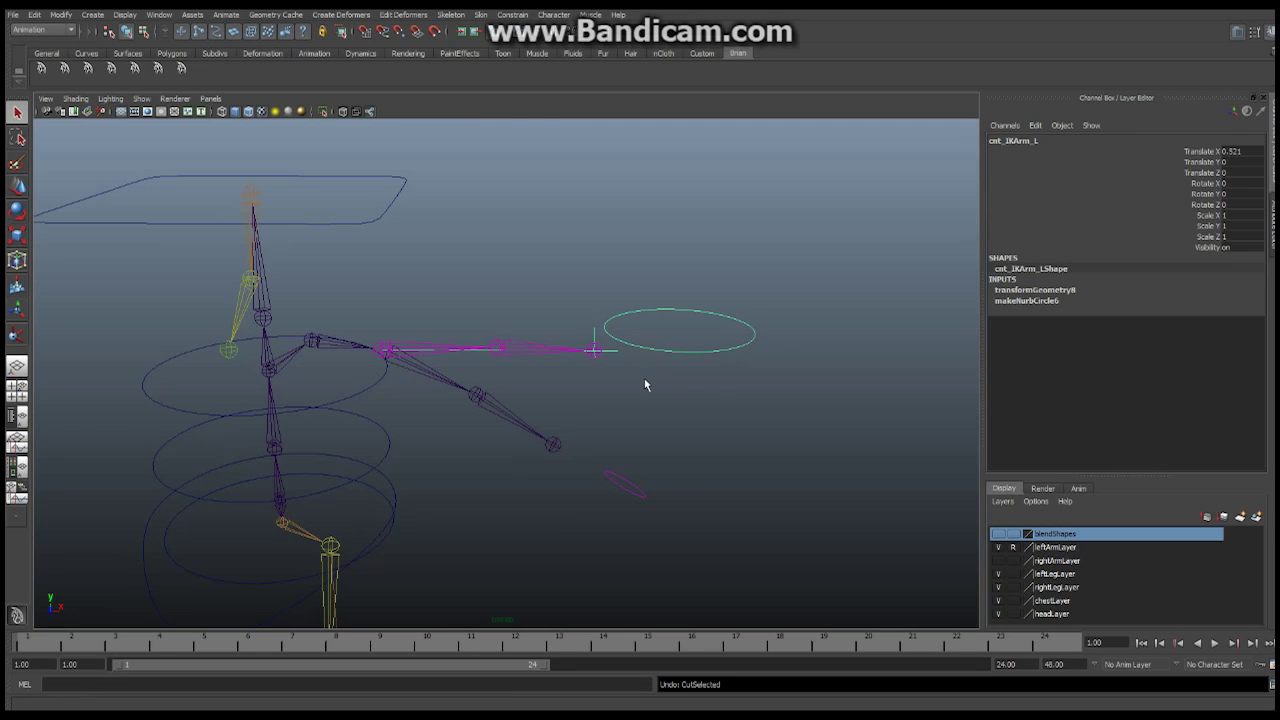
left_click_drag(642, 380, 585, 370, "alt")
middle_click_drag(713, 344, 707, 370, "alt")
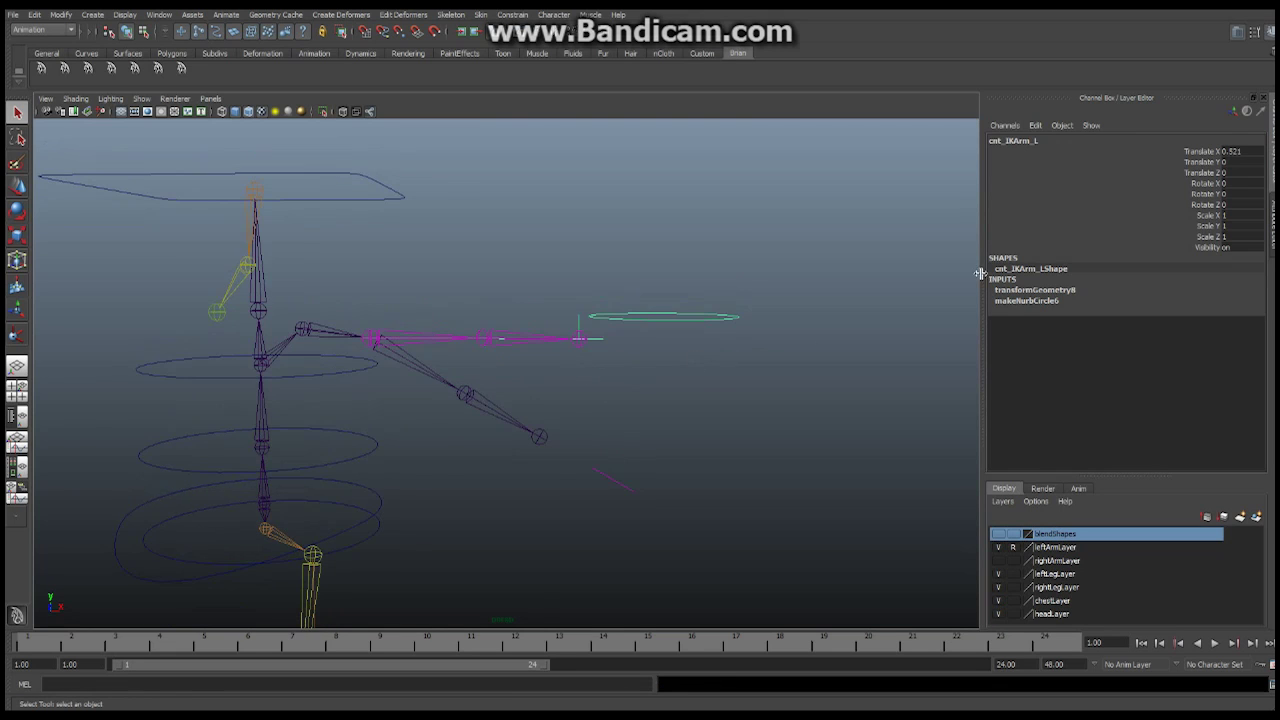
double_click(1235, 151)
type("0")
key("Return")
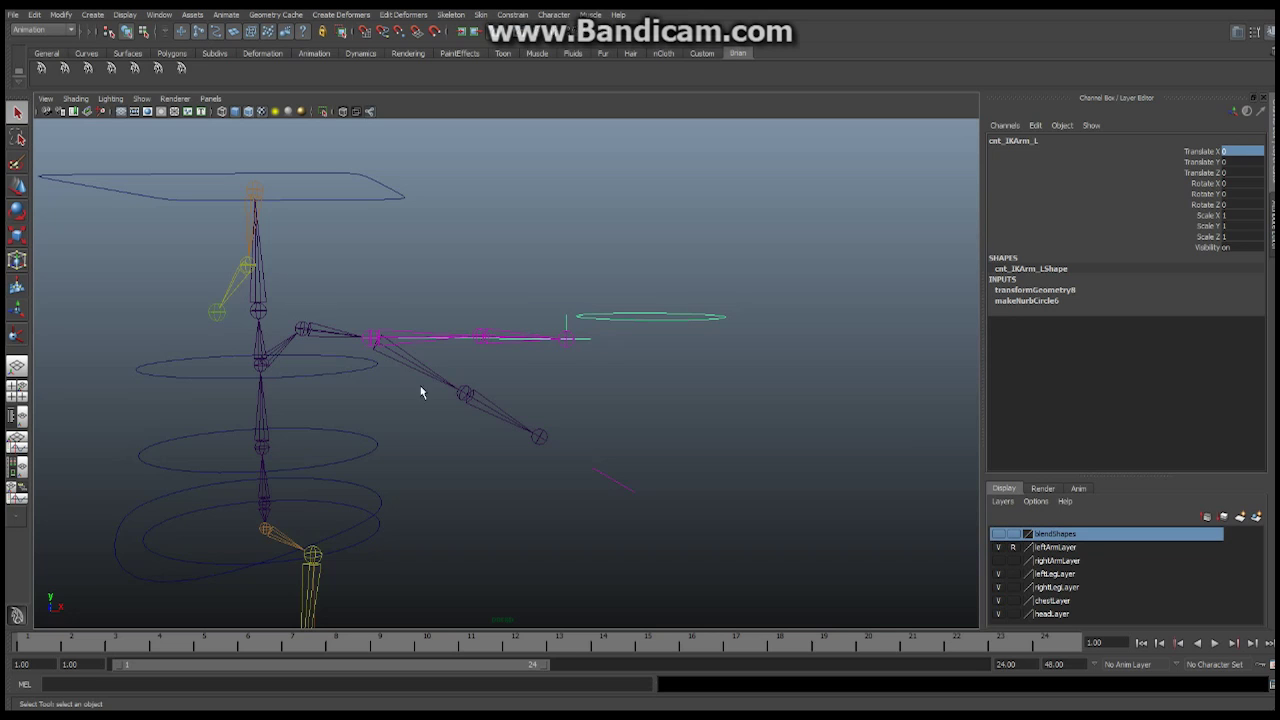
- Create a NURBS circle as the left arm's pole vector control
left_click_drag(617, 371, 423, 423, "alt")
left_click_drag(571, 397, 578, 370, "alt")
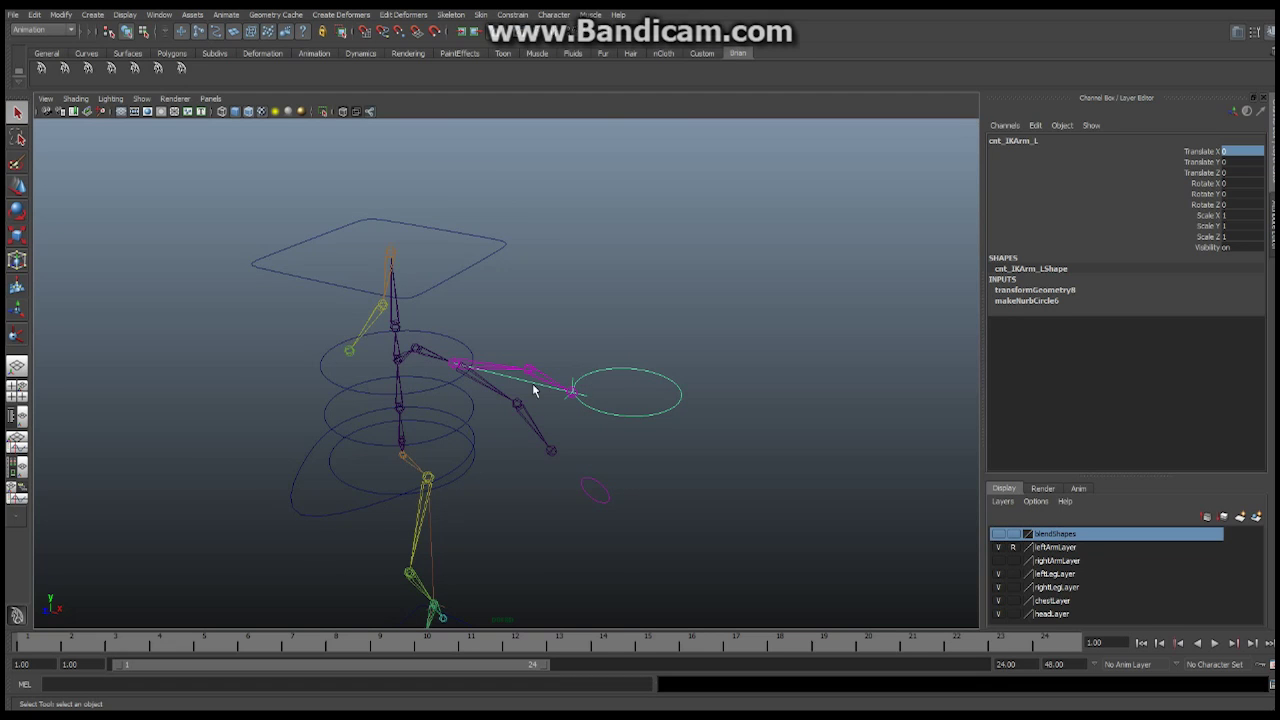
left_click_drag(533, 391, 477, 360, "alt")
right_click_drag(477, 360, 617, 349, "alt")
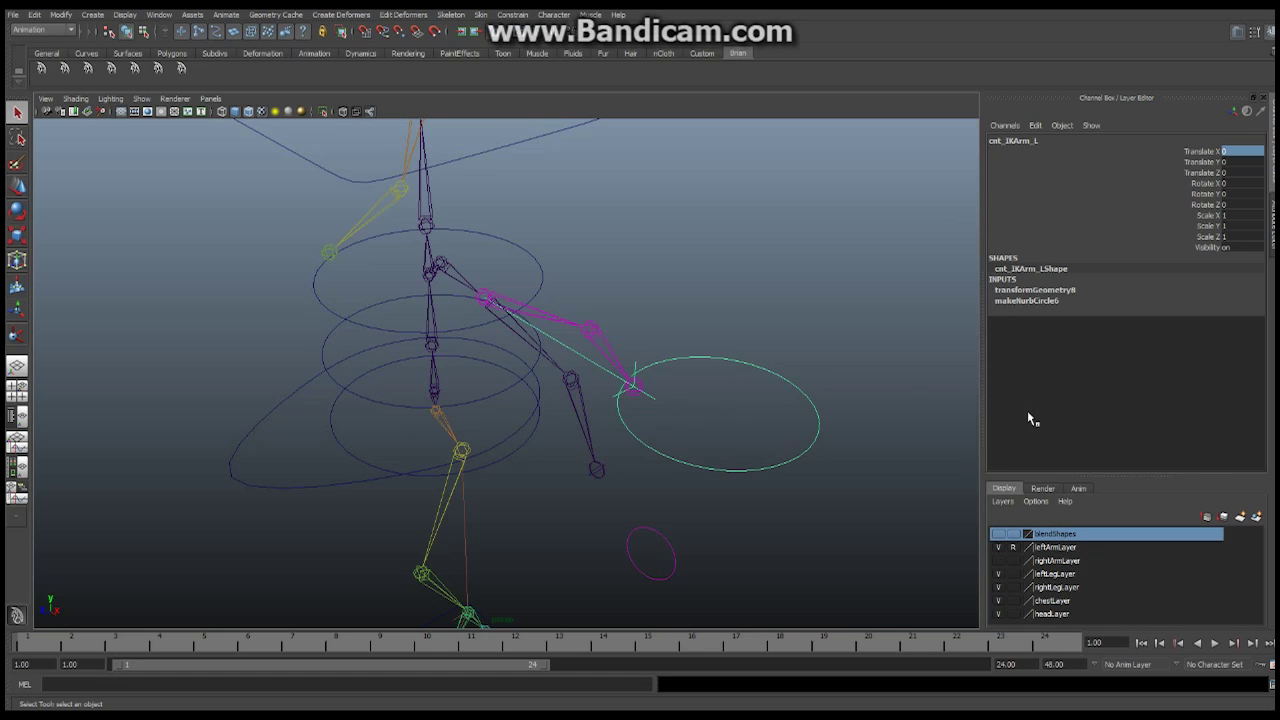
left_click_drag(965, 436, 227, 199, "alt")
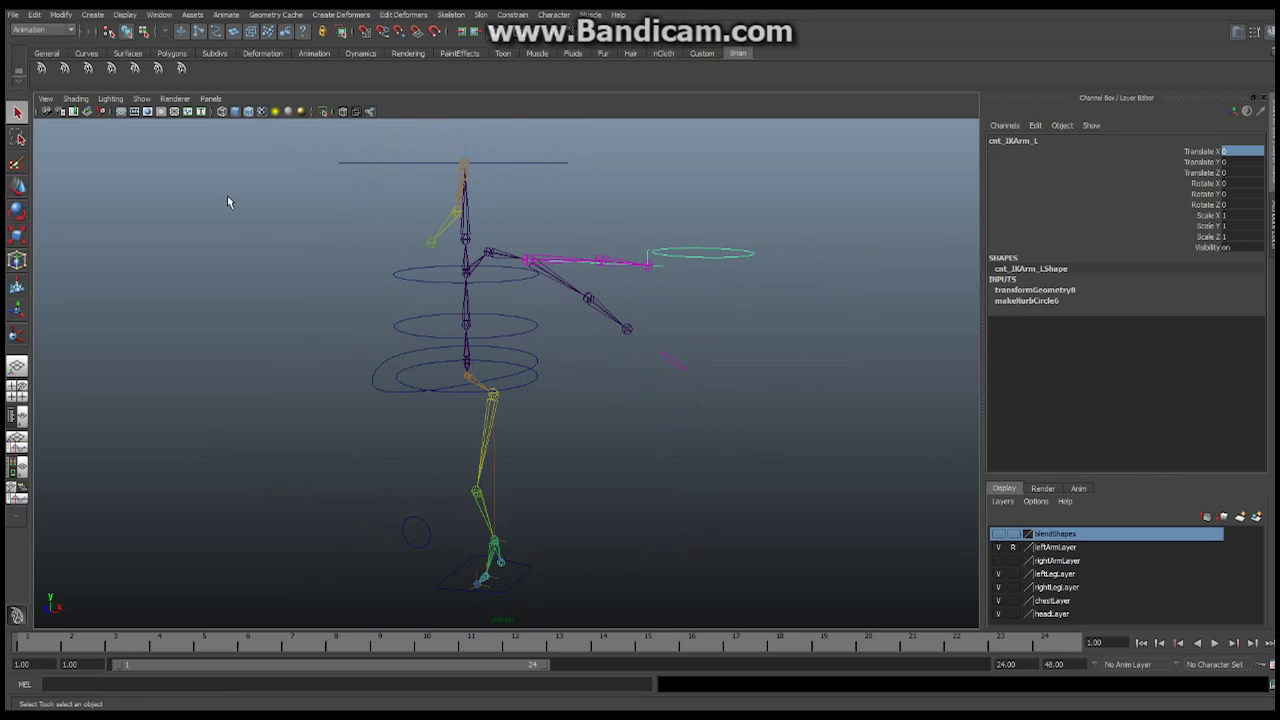
left_click(91, 16)
mouse_move(115, 34)
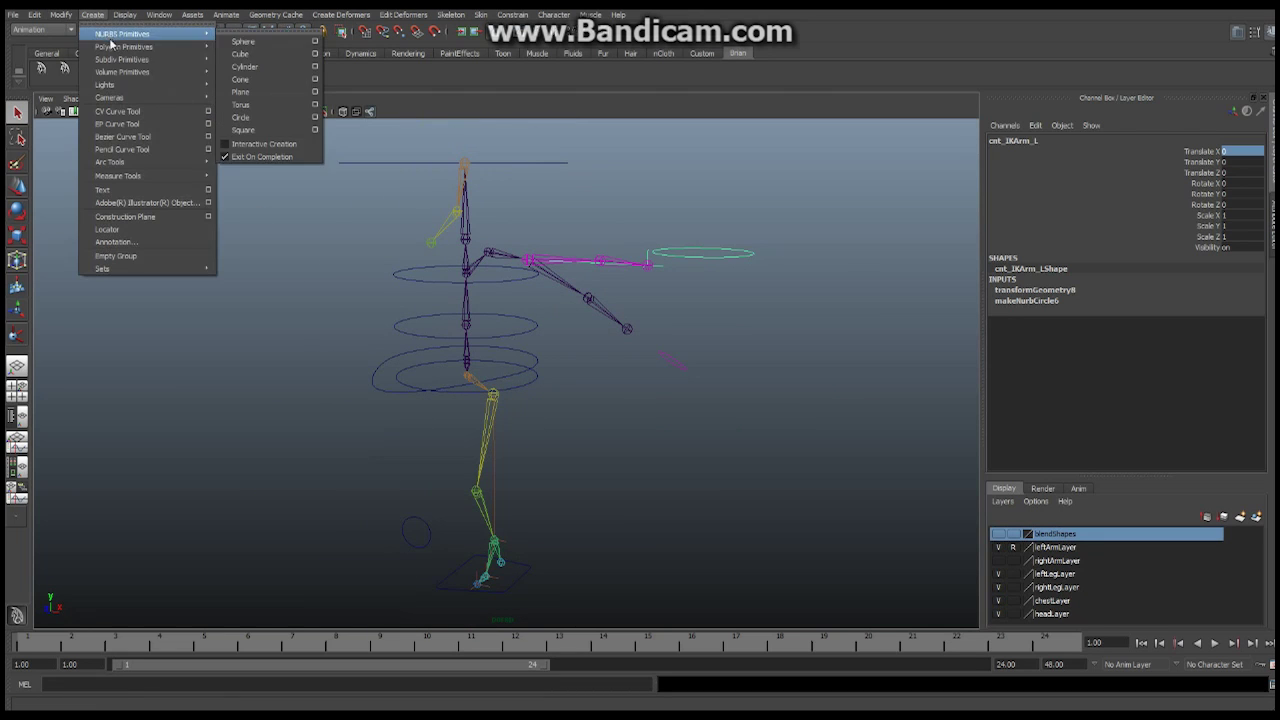
left_click(250, 118)
middle_click_drag(410, 408, 465, 311, "alt")
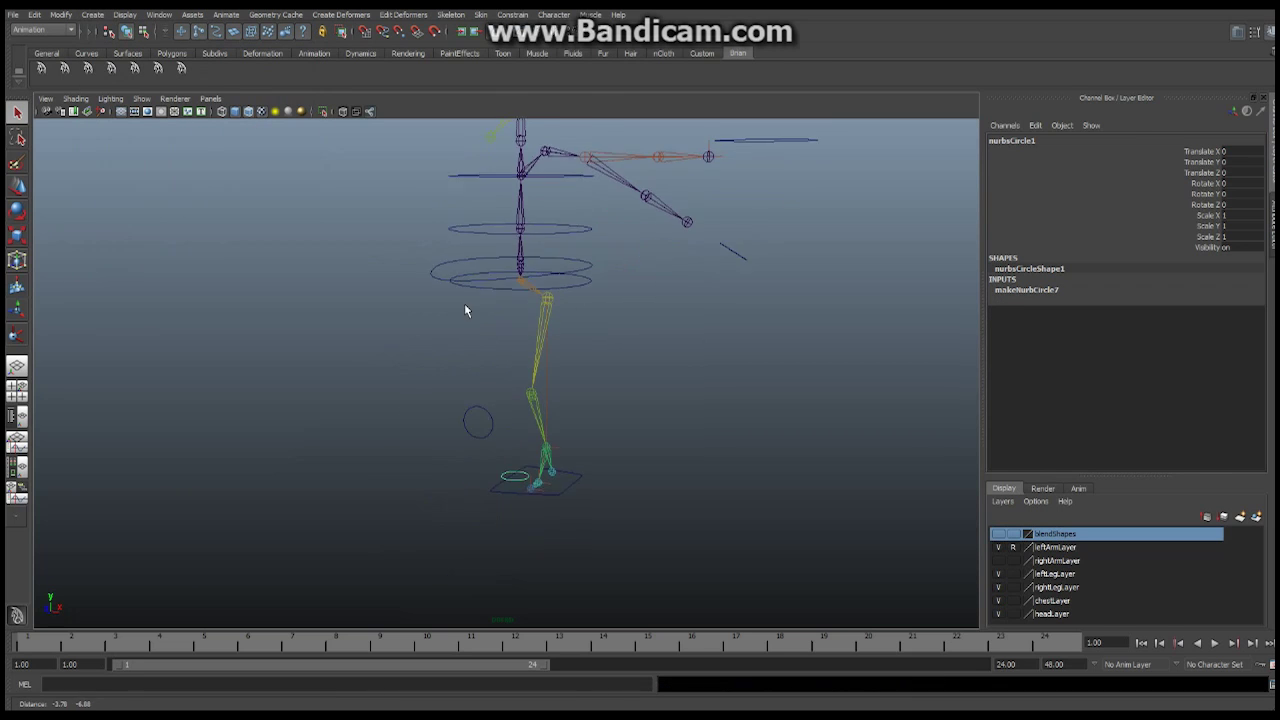
left_click_drag(465, 311, 511, 429, "alt")
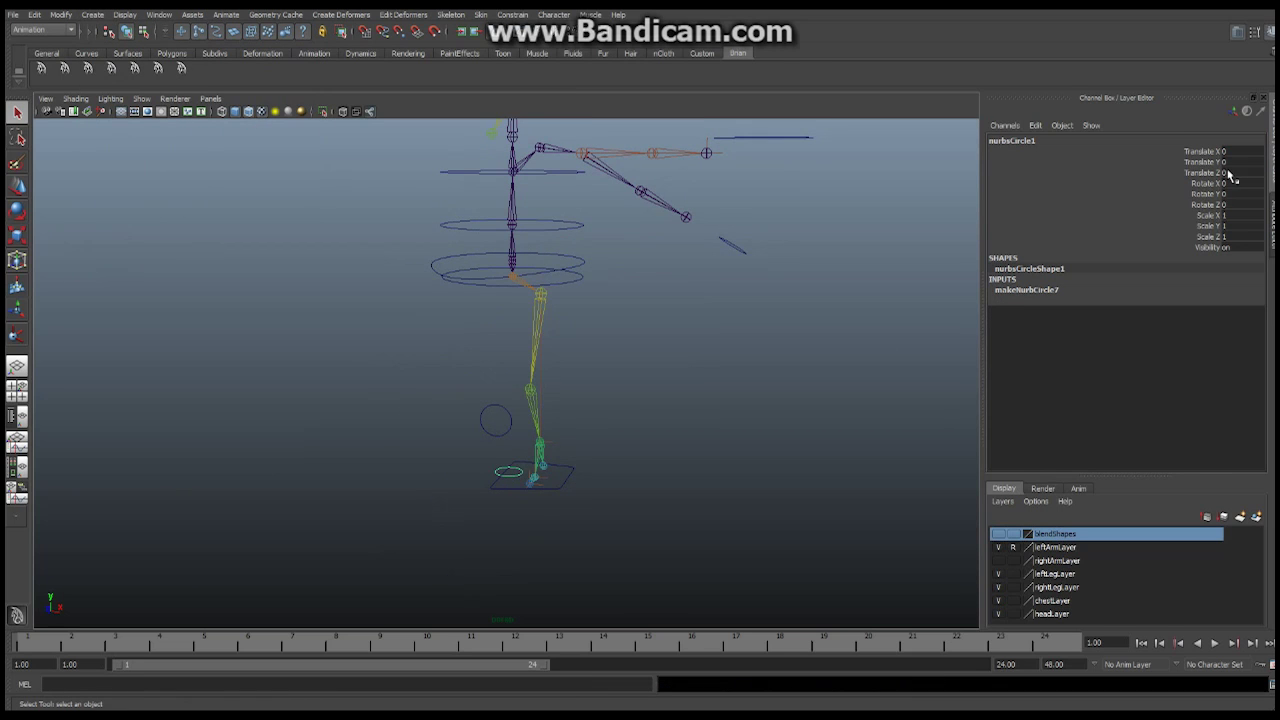
- Rotate the new circle upright by setting its Rotate X to 90
left_click(17, 210)
left_click_drag(502, 434, 537, 458)
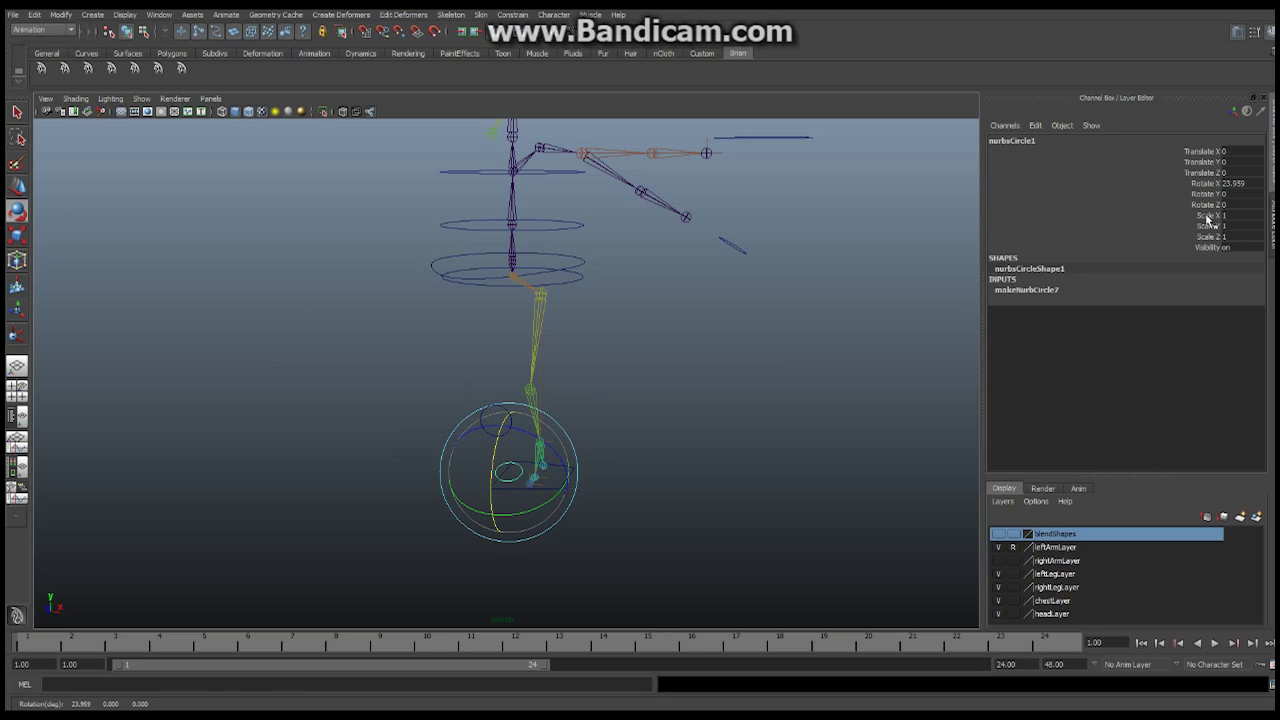
left_click(1236, 184)
type("90")
key("Return")
- Rename the circle cnt_PVArm_L and freeze its transformations
left_click(1025, 139)
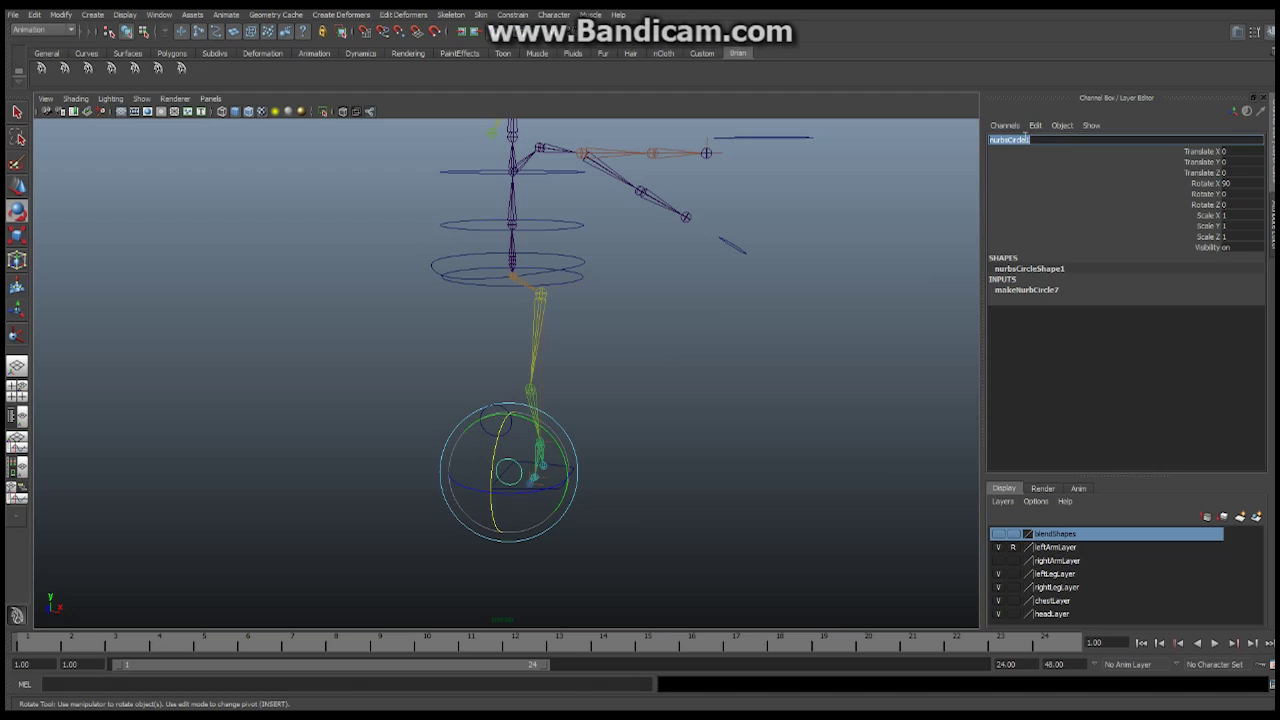
type("cnt_PVAr")
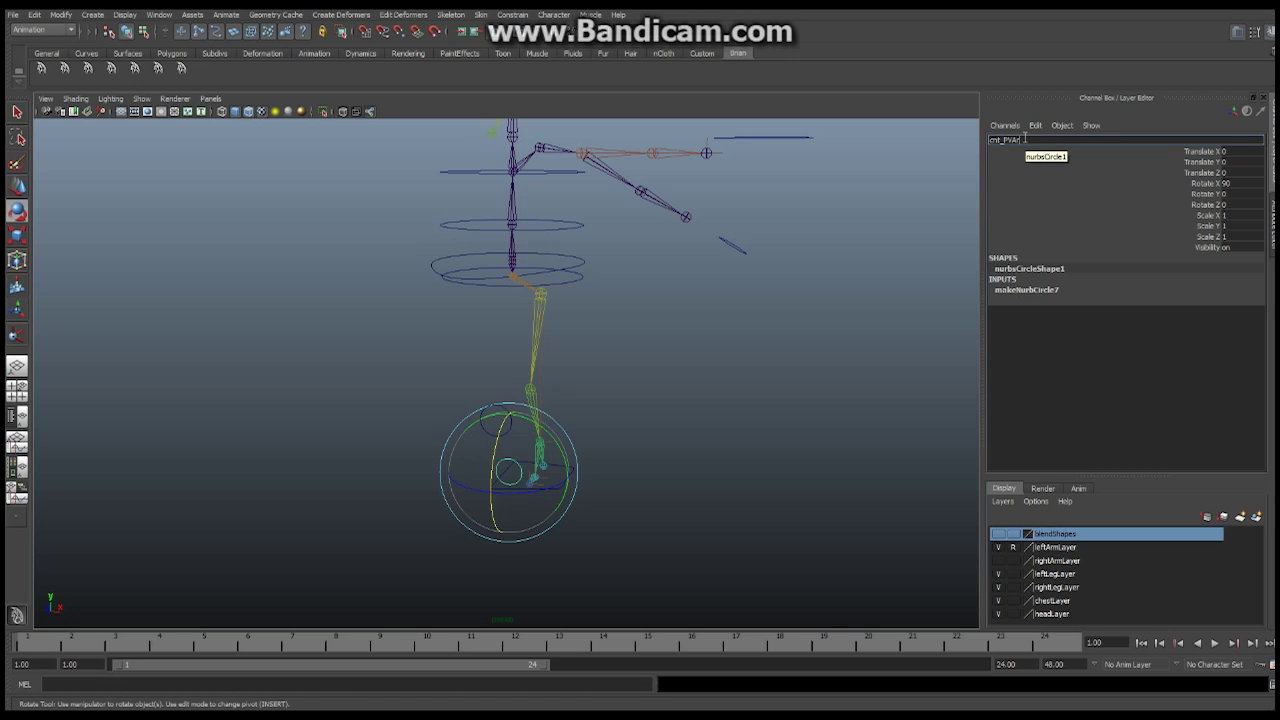
type("_L")
key("Return")
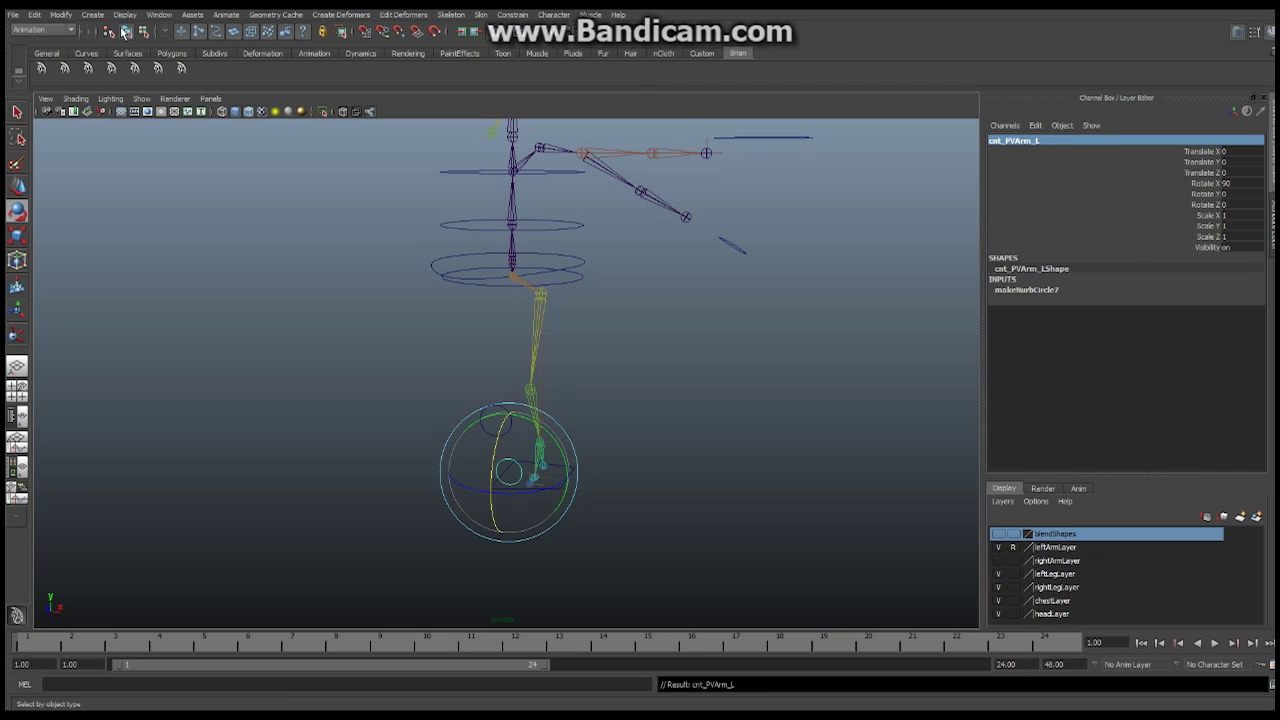
left_click(61, 14)
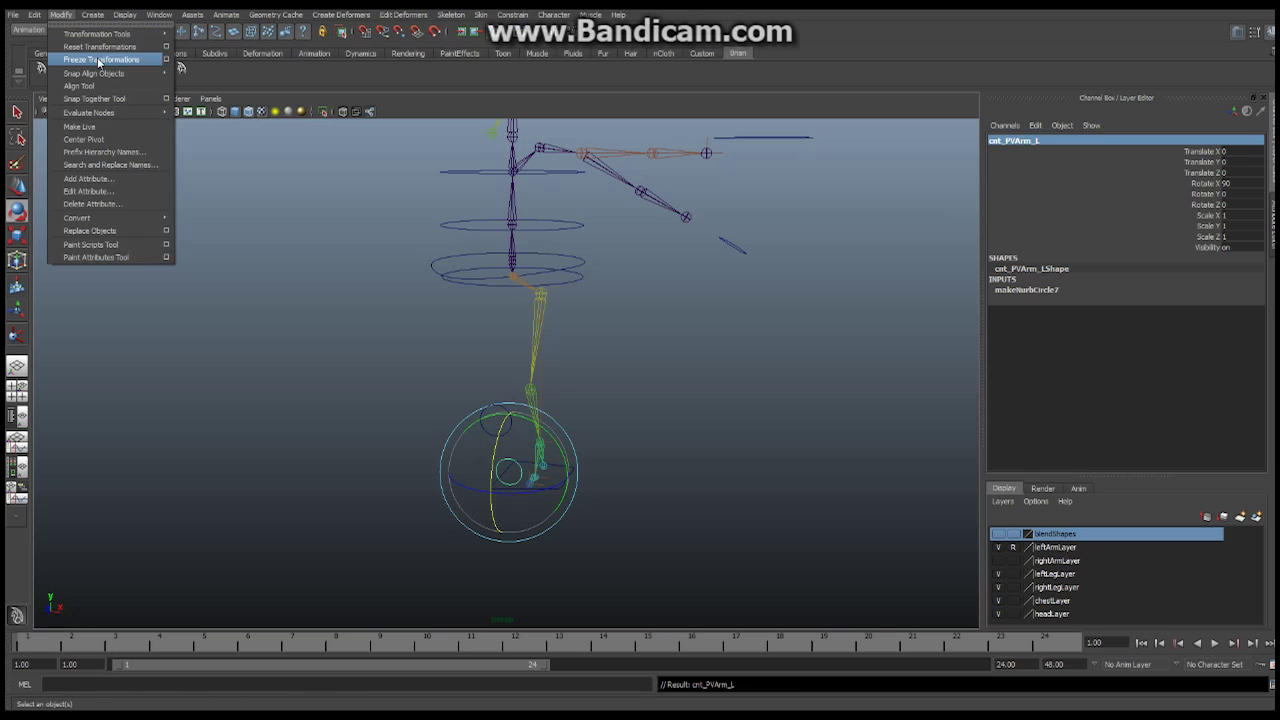
left_click(98, 60)
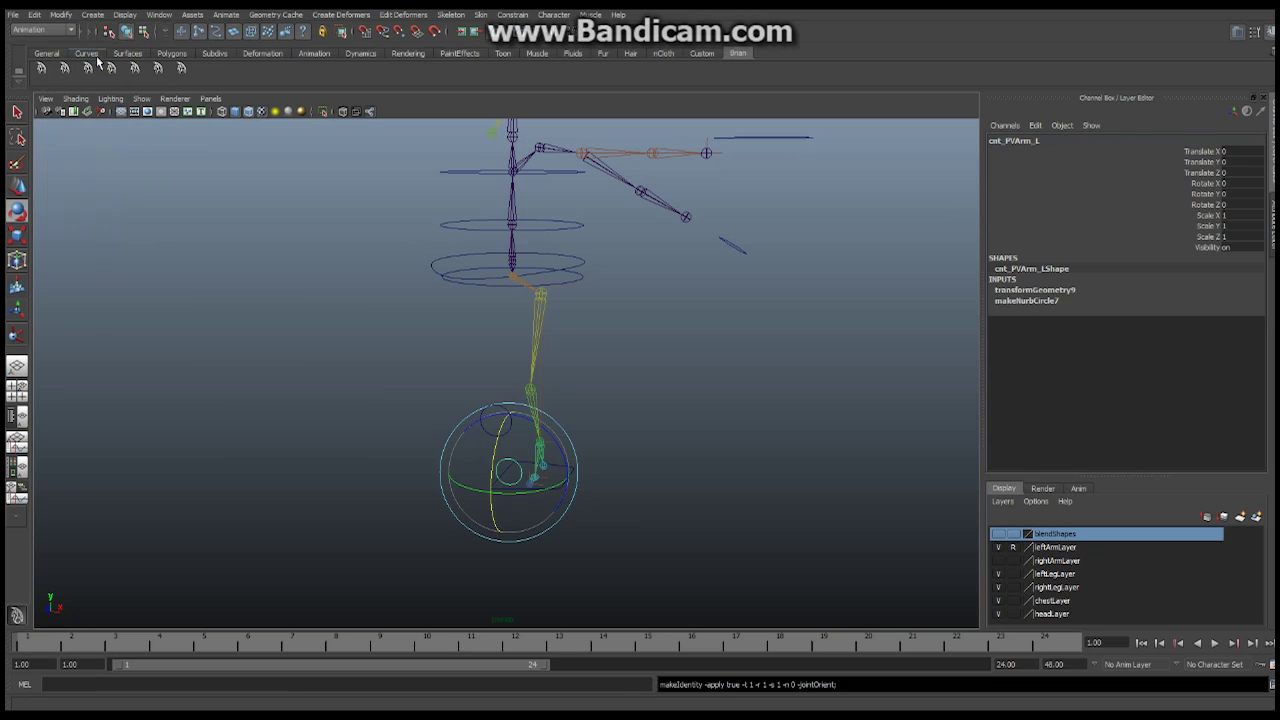
- Group the cnt_PVArm_L control on its own and name the group adj_PVArm_L
left_click(36, 15)
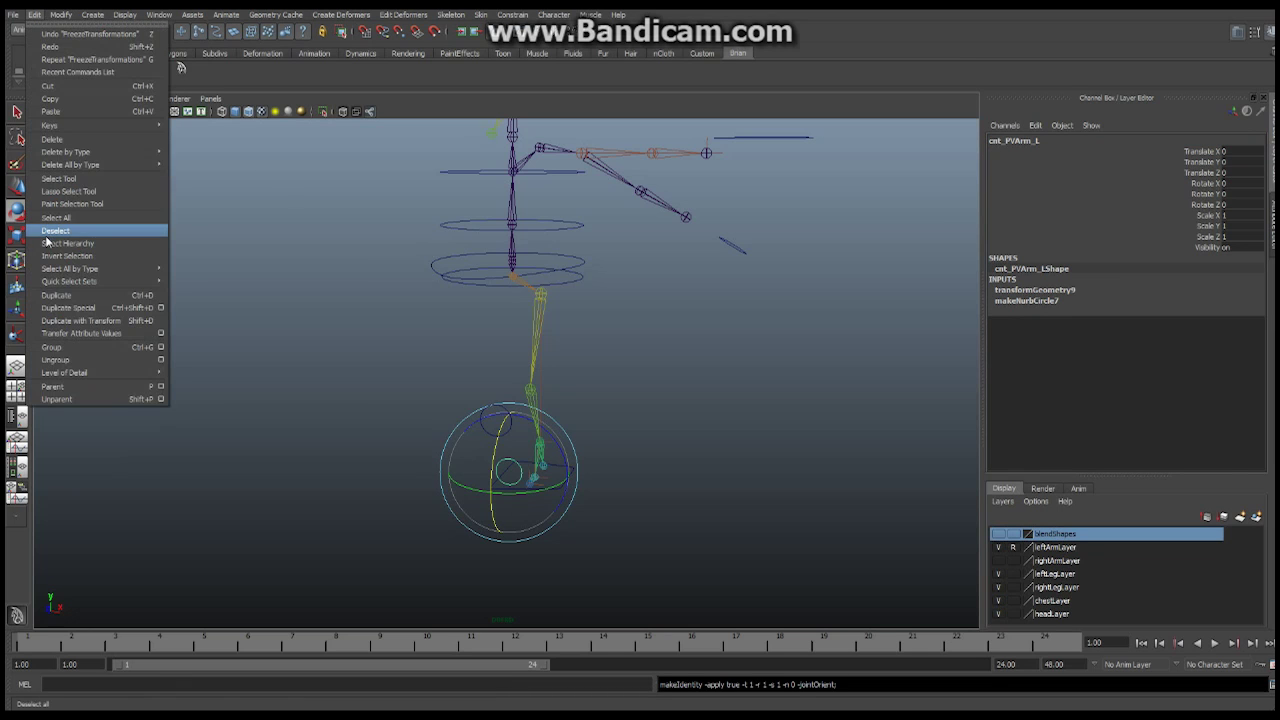
left_click(79, 348)
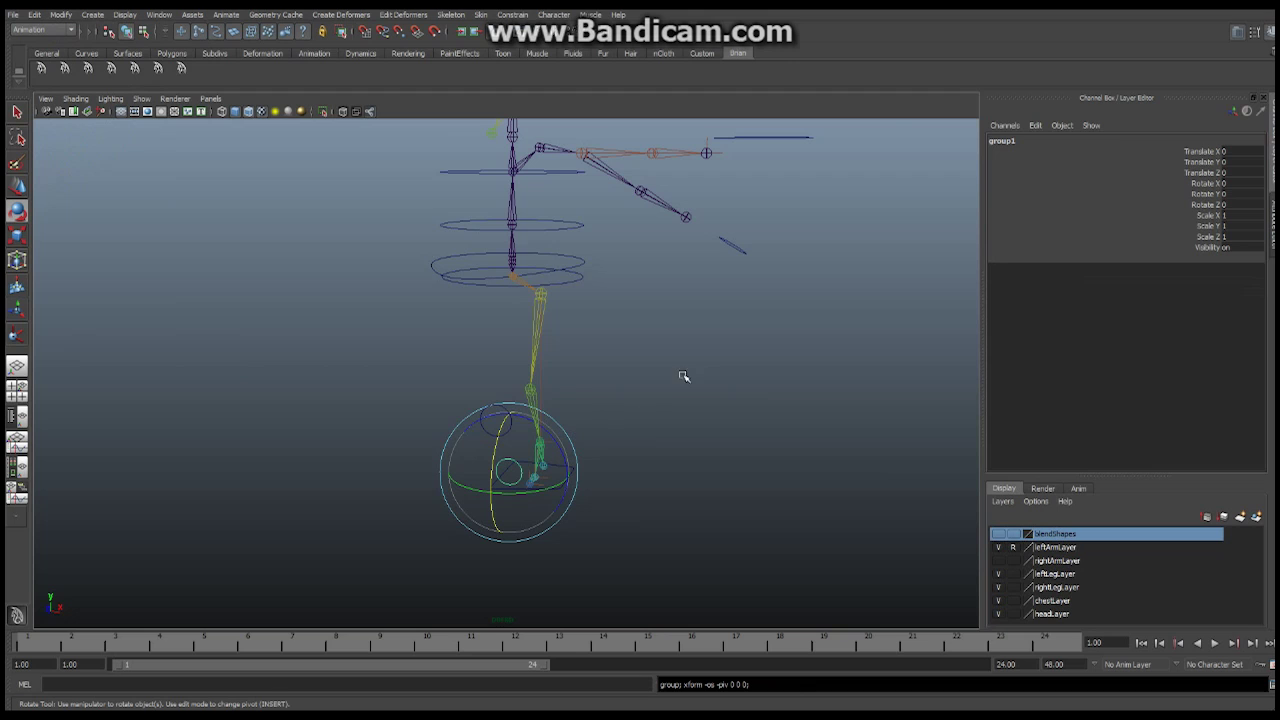
double_click(1012, 140)
type("cc_PVArm_L")
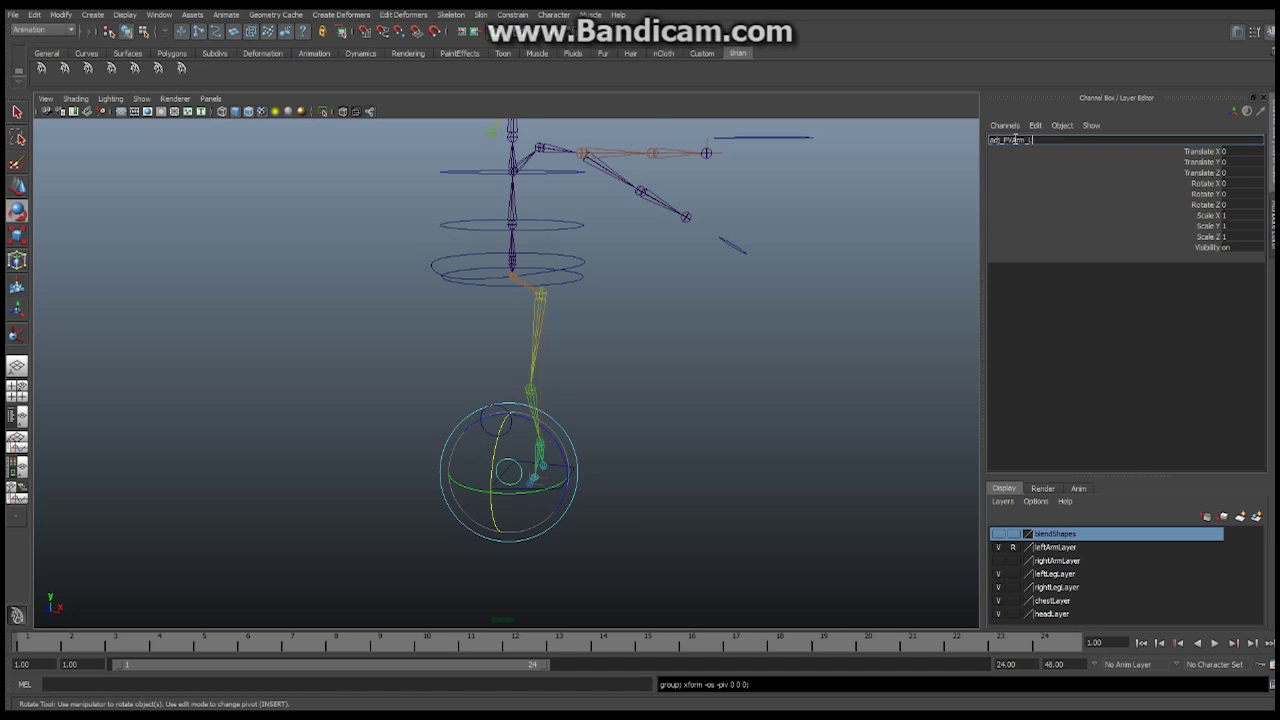
key("Return")
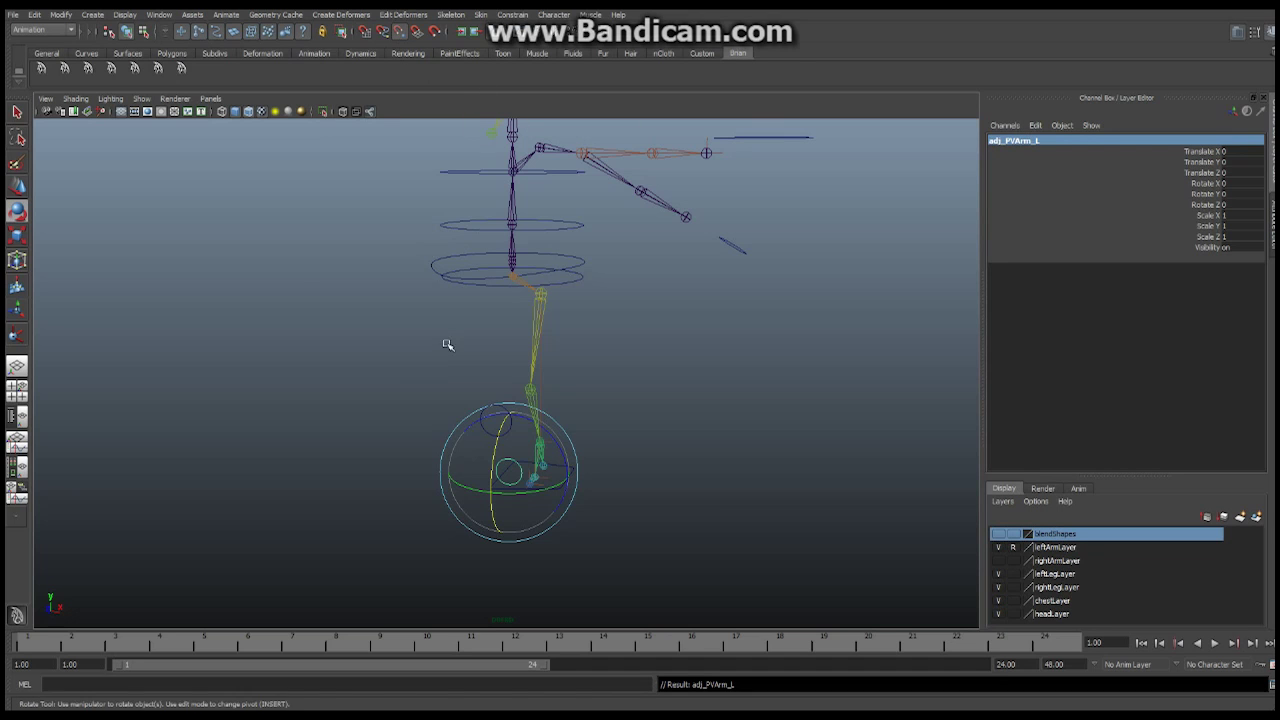
- Move the adj_PVArm_L group onto the left IK elbow joint and select the cnt_PVArm_L control inside it
key("w")
left_click_drag(603, 351, 494, 286, "alt")
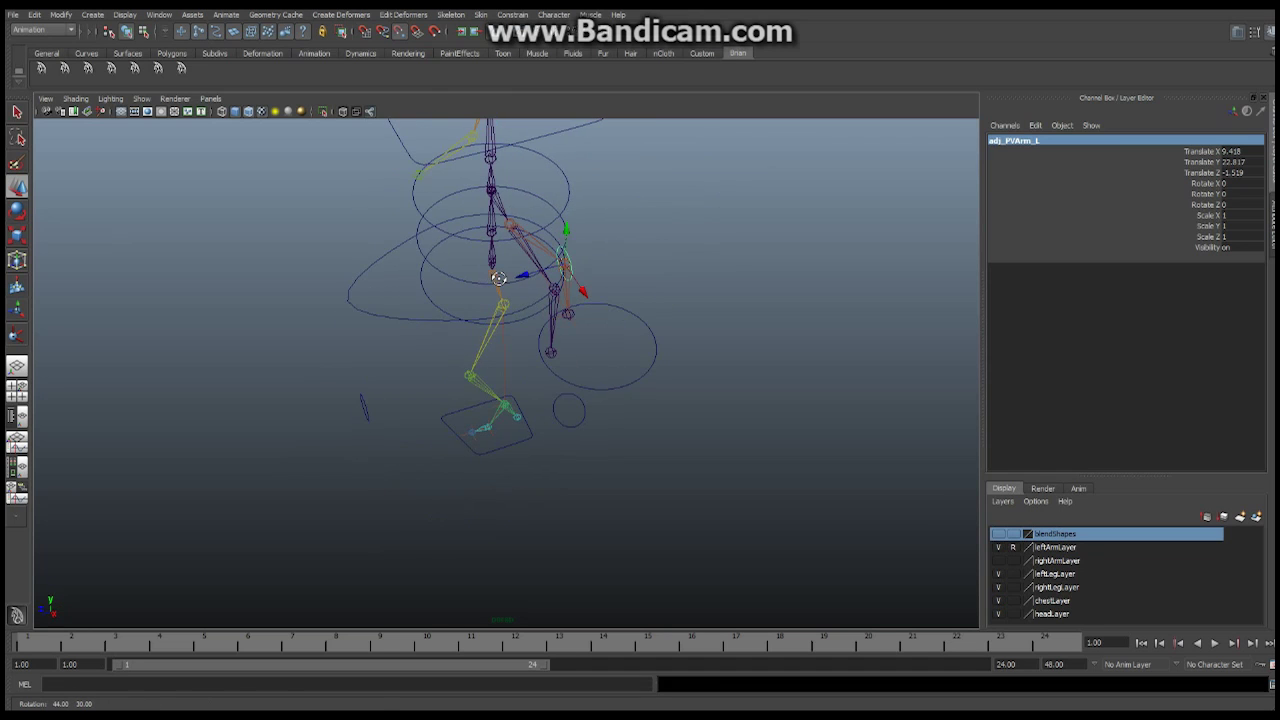
scroll(714, 237, "up", 5)
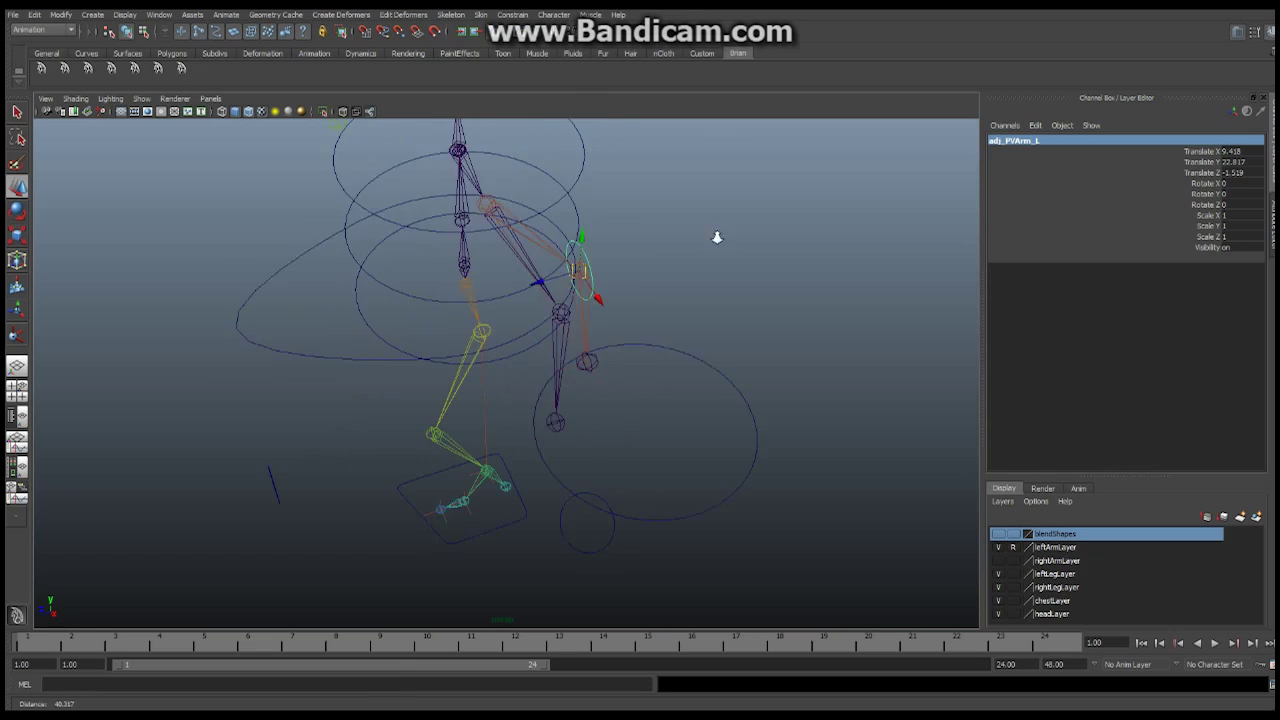
left_click(604, 233)
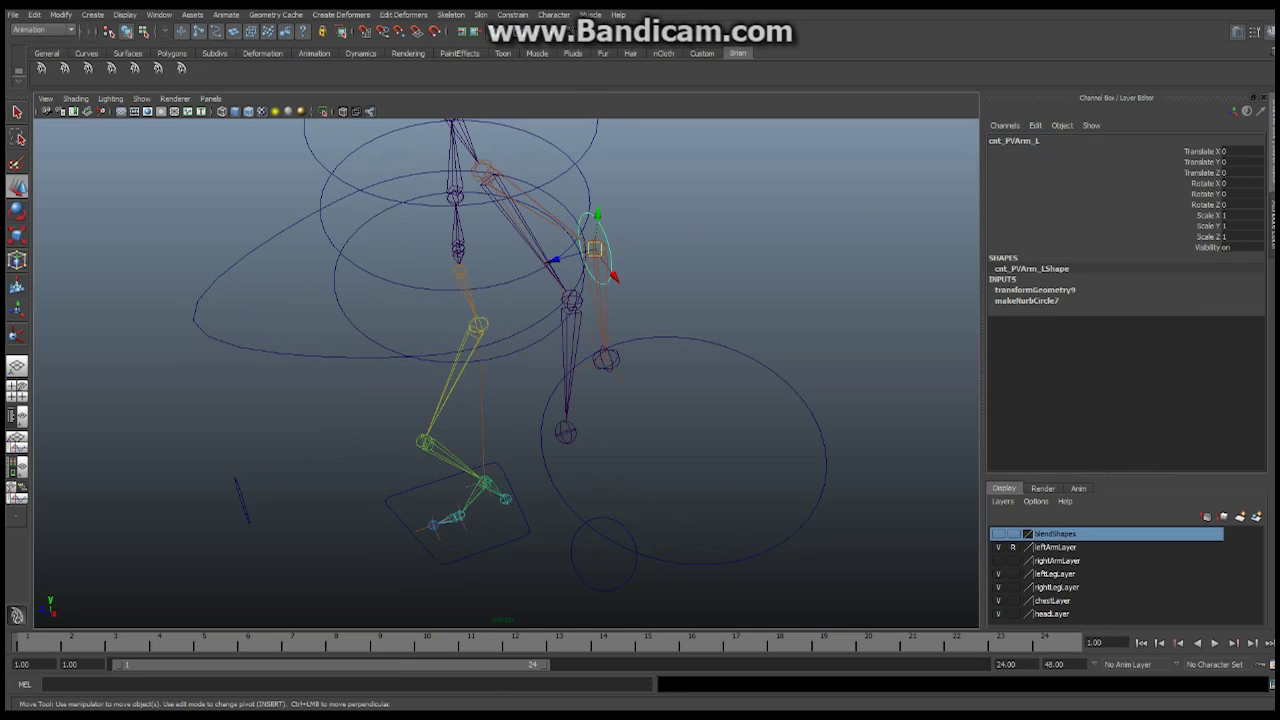
left_click(593, 249)
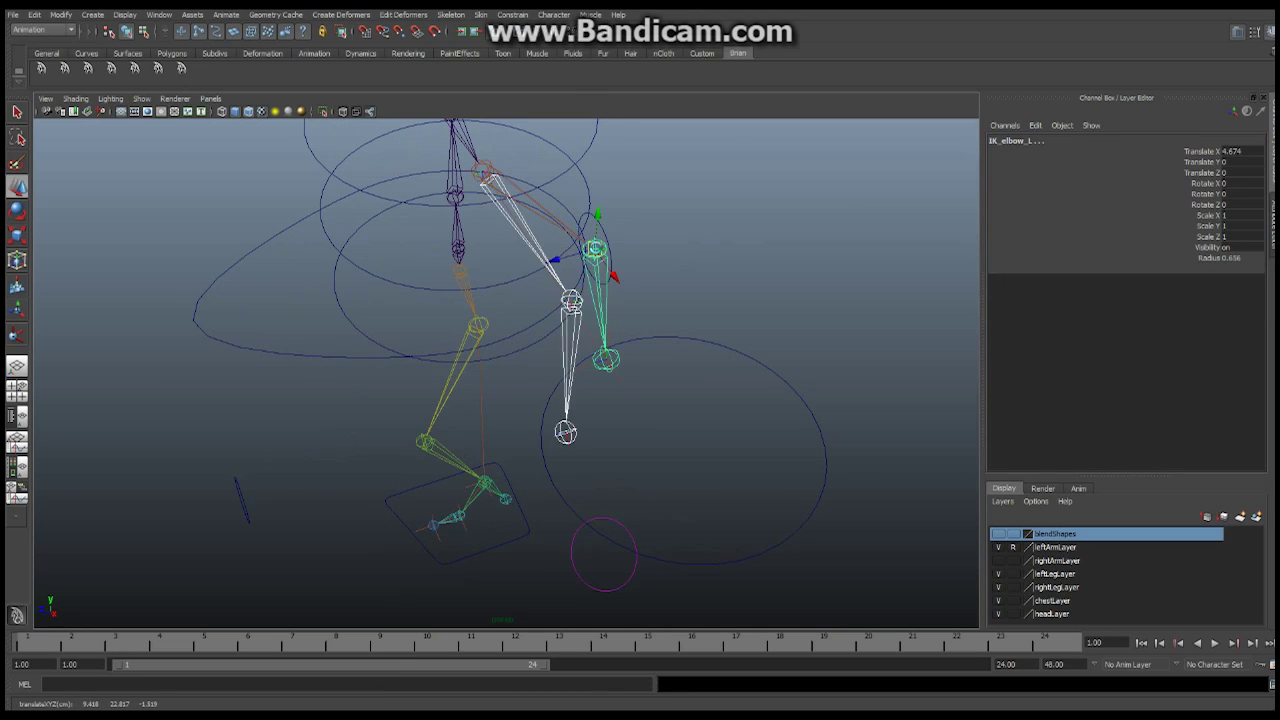
left_click_drag(593, 249, 590, 255)
key("ctrl+z")
key("ctrl+z")
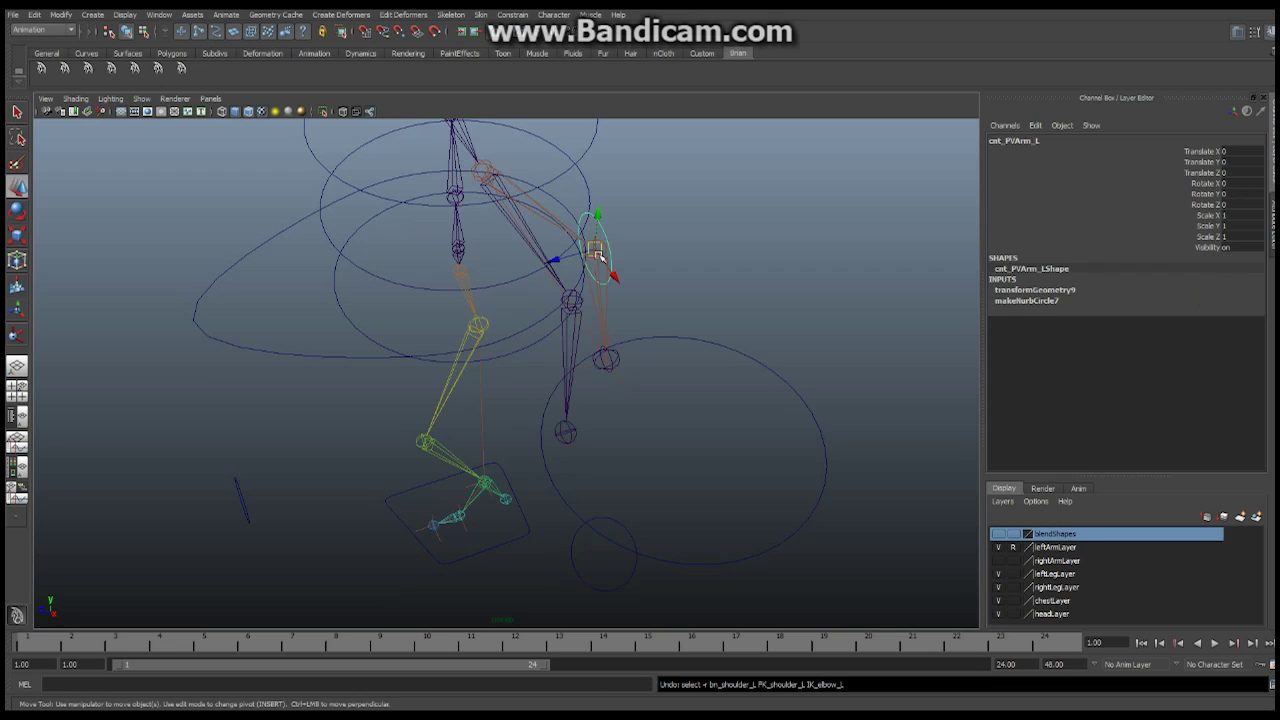
- Move the cnt_PVArm_L control behind the left elbow by setting its Translate Z to -10
left_click_drag(607, 236, 728, 273, "alt")
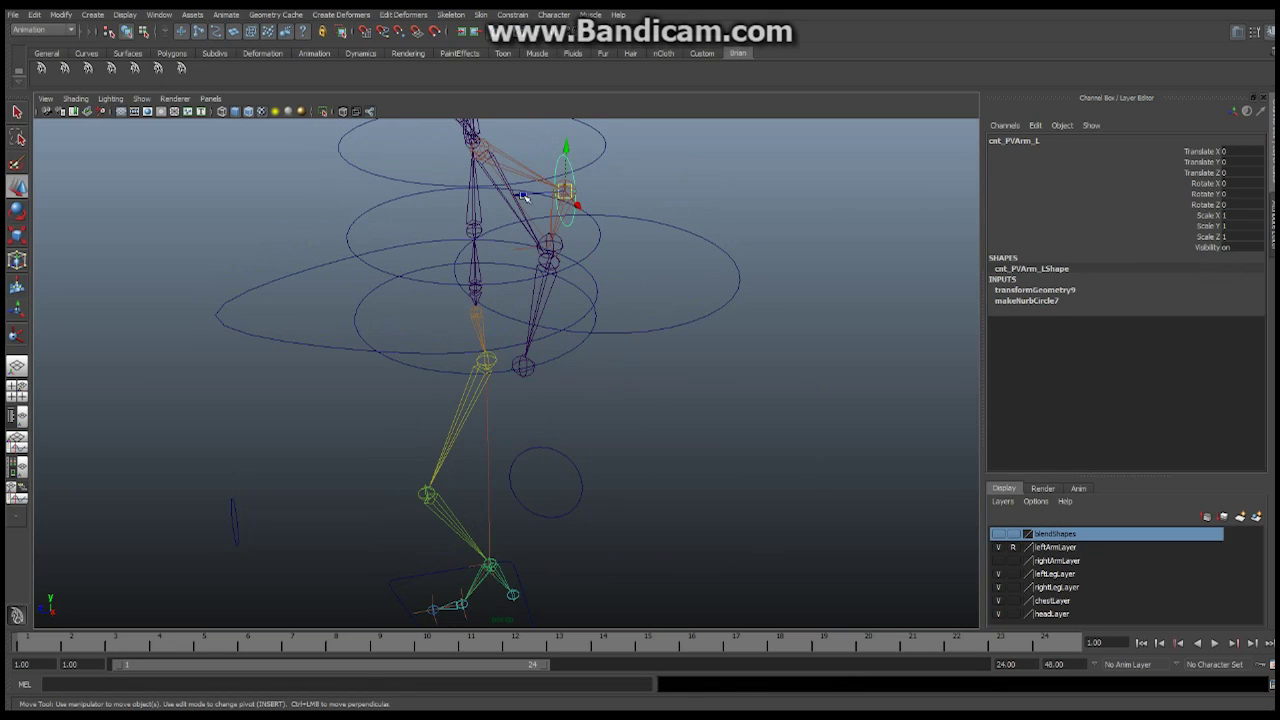
left_click_drag(523, 194, 551, 193)
left_click(1233, 172)
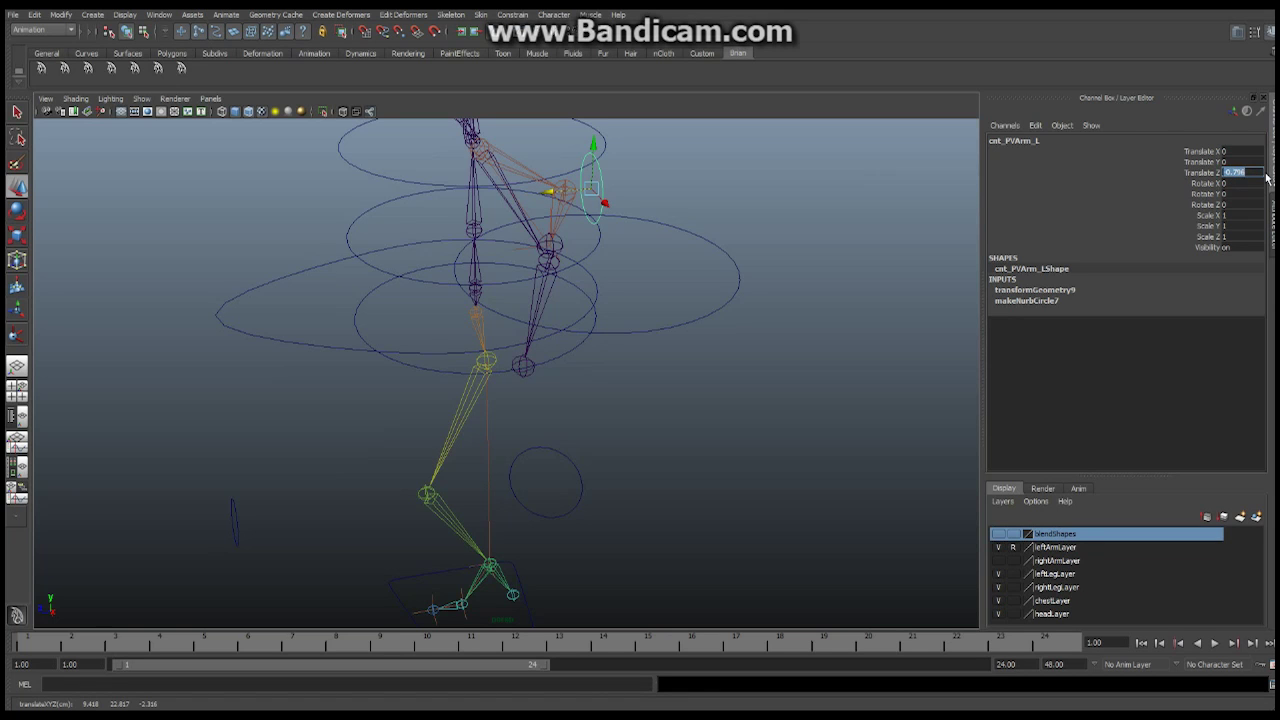
type("-10")
key("Return")
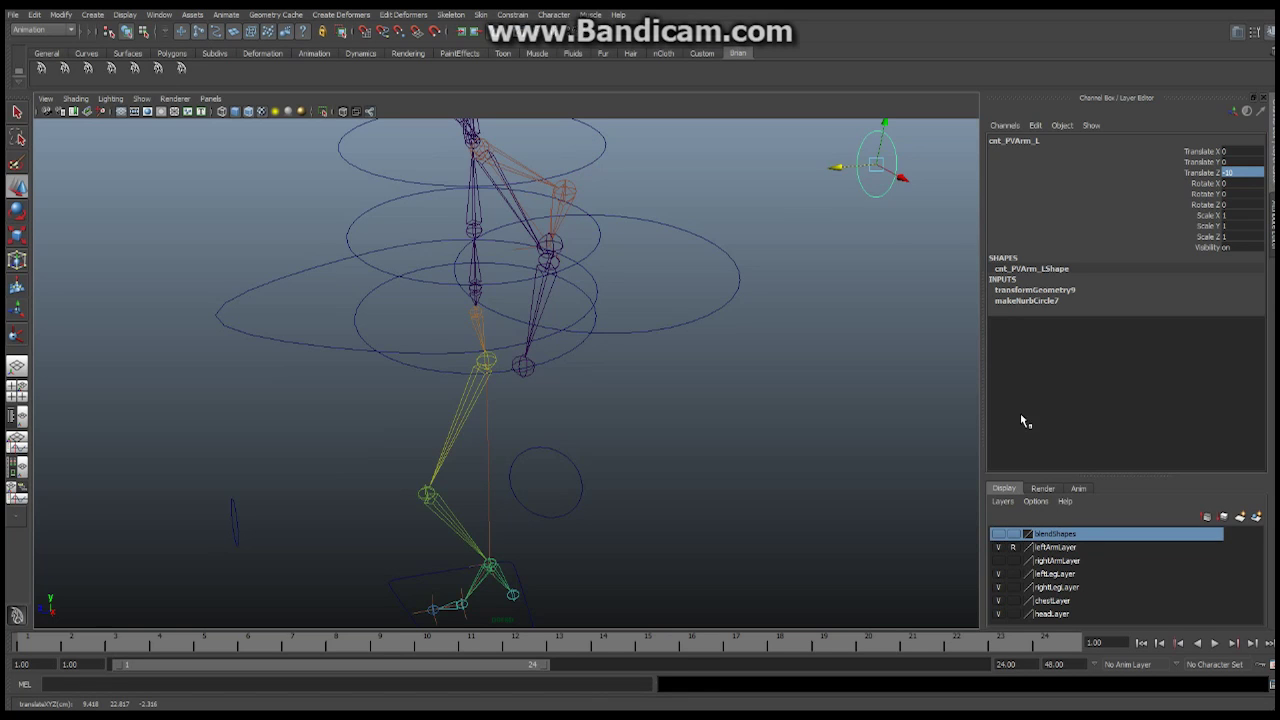
- Freeze the transformations of the cnt_PVArm_L control at its place behind the elbow
left_click_drag(700, 460, 558, 360, "alt")
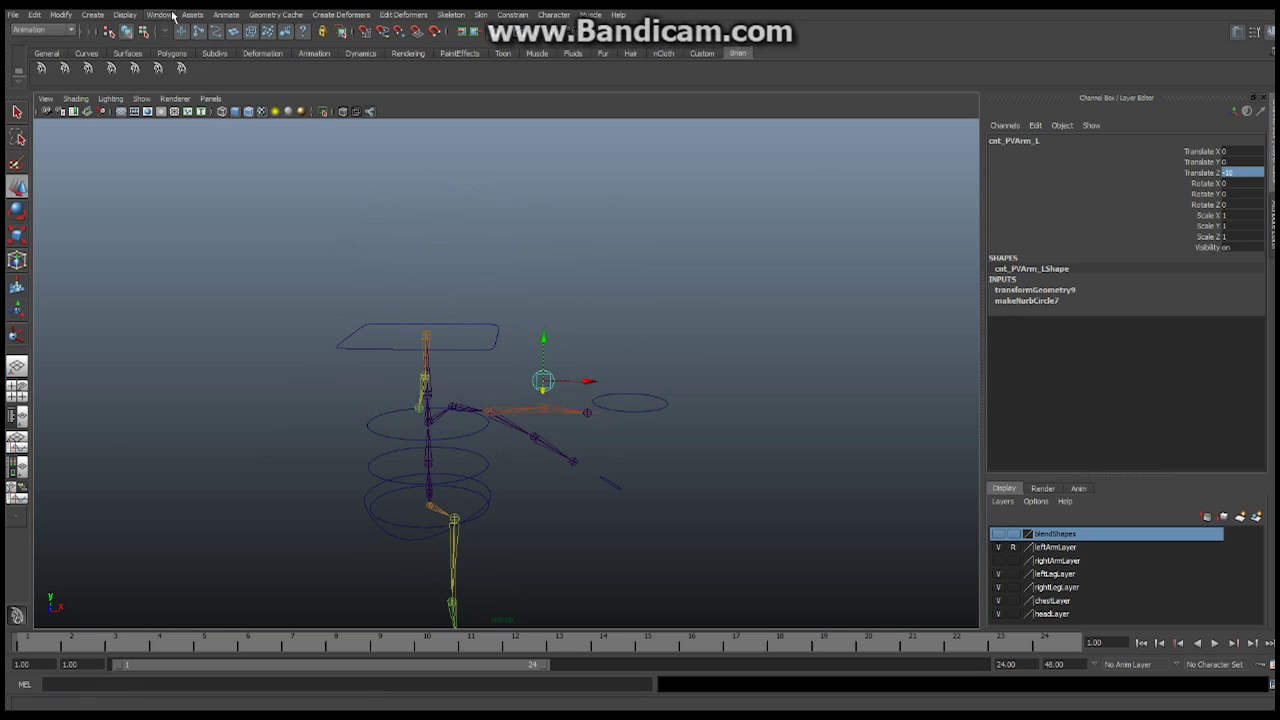
left_click(61, 15)
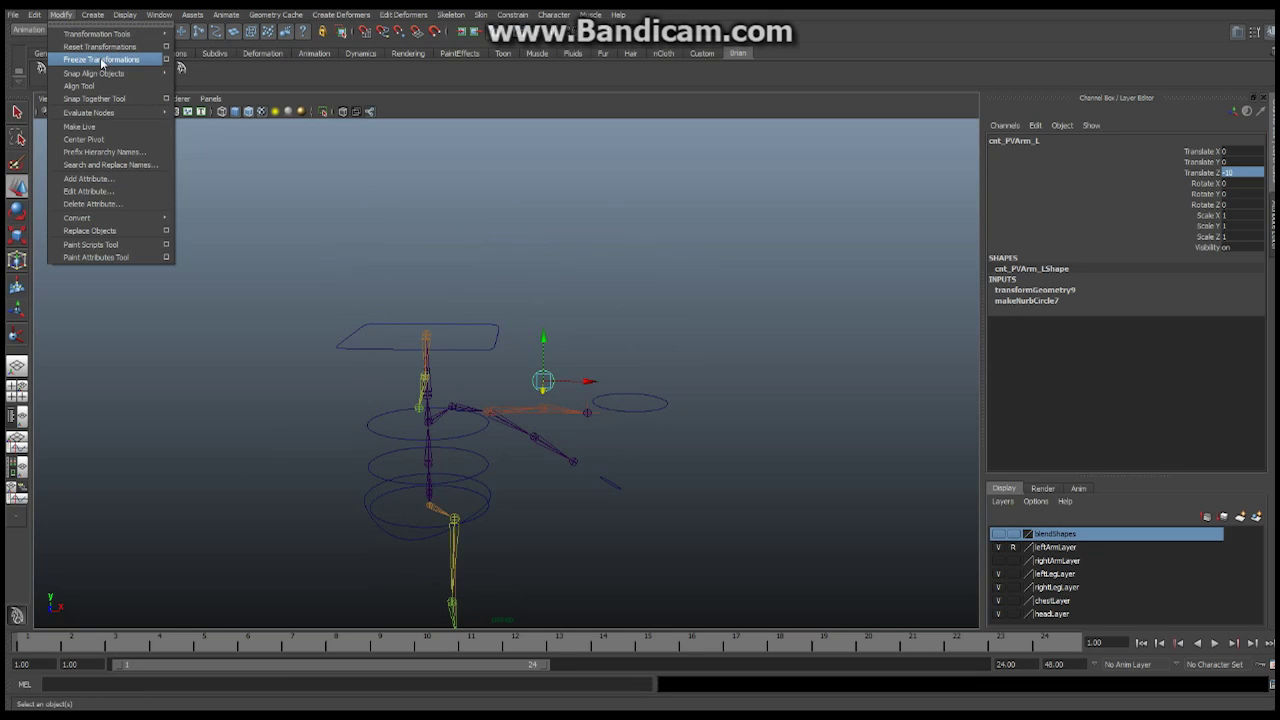
left_click(101, 62)
- Point-constrain the adj_PVArm_L group to both the IK_shoulder_L and IK_wrist_L joints with Maintain Offset on for all axes
right_click_drag(515, 360, 565, 307, "alt")
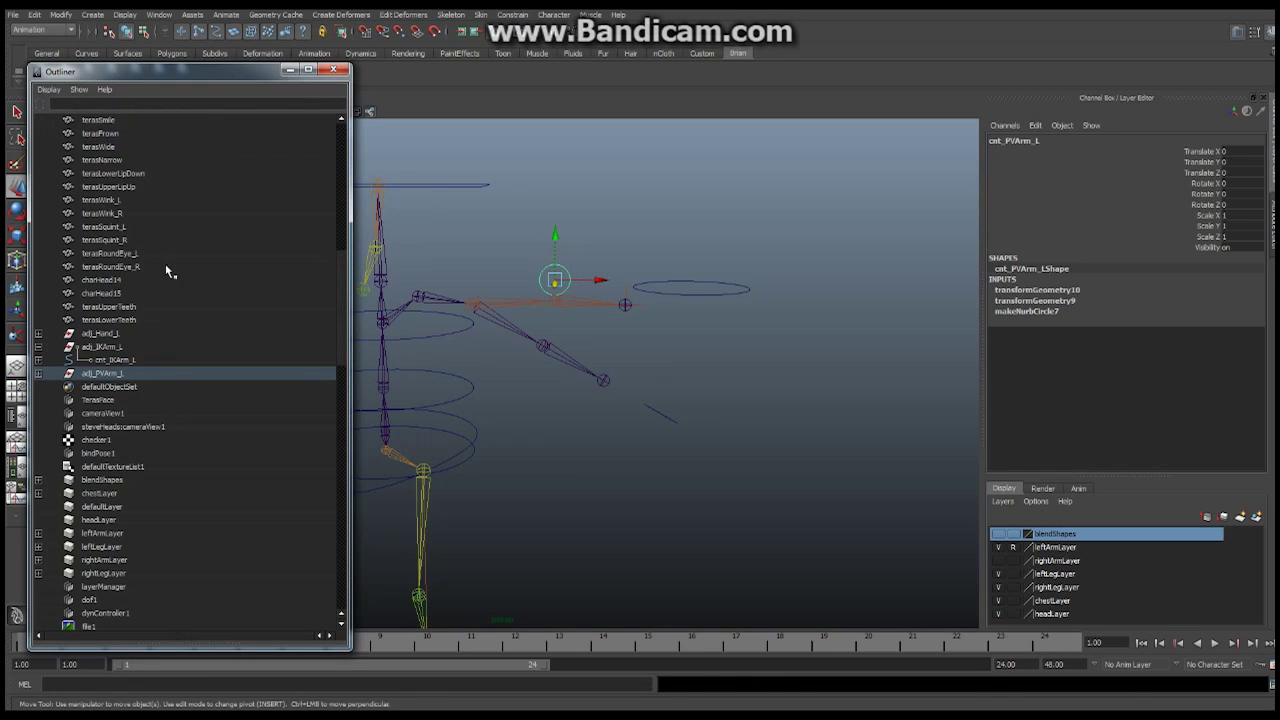
left_click_drag(338, 258, 332, 173)
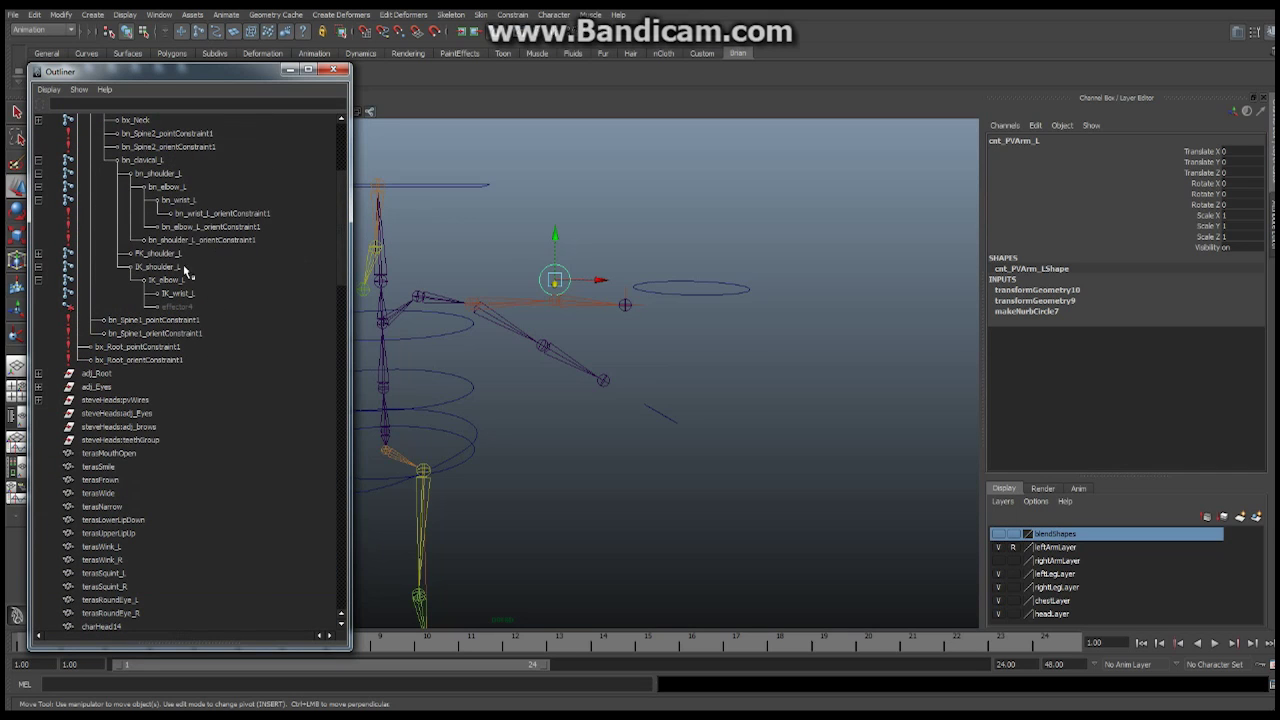
left_click(160, 267)
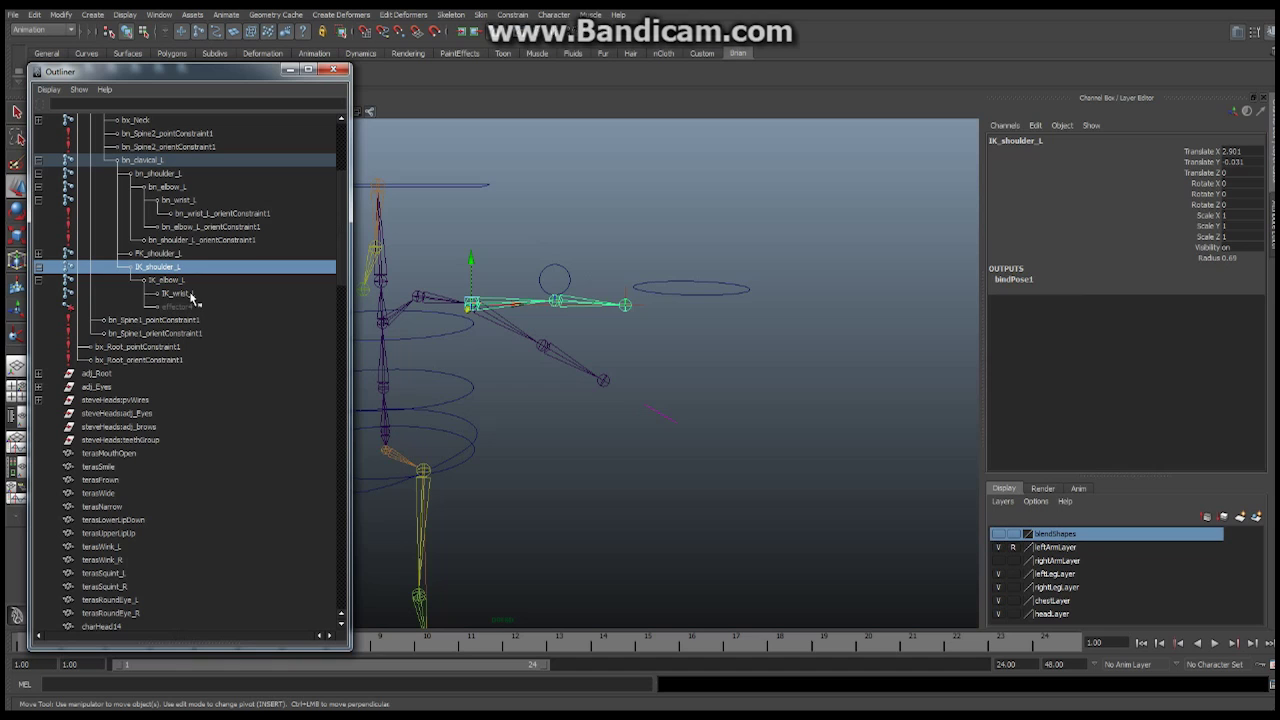
left_click(190, 293, "ctrl")
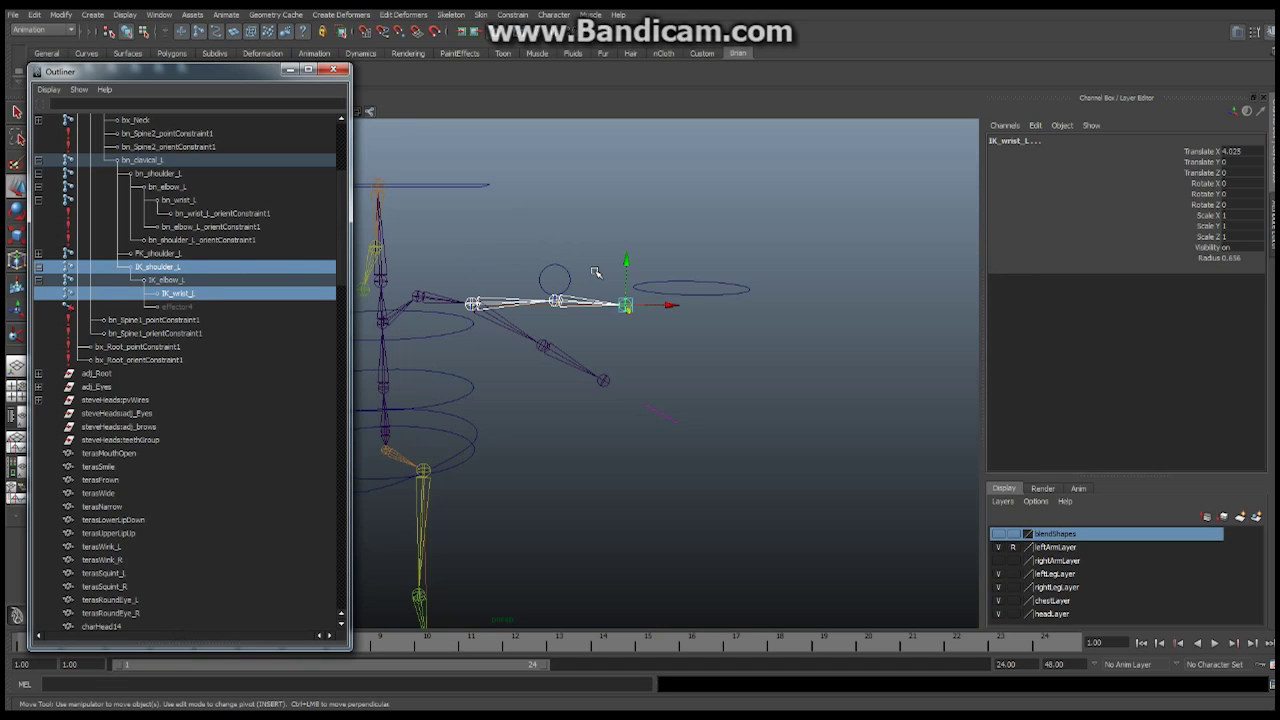
left_click_drag(344, 215, 343, 279)
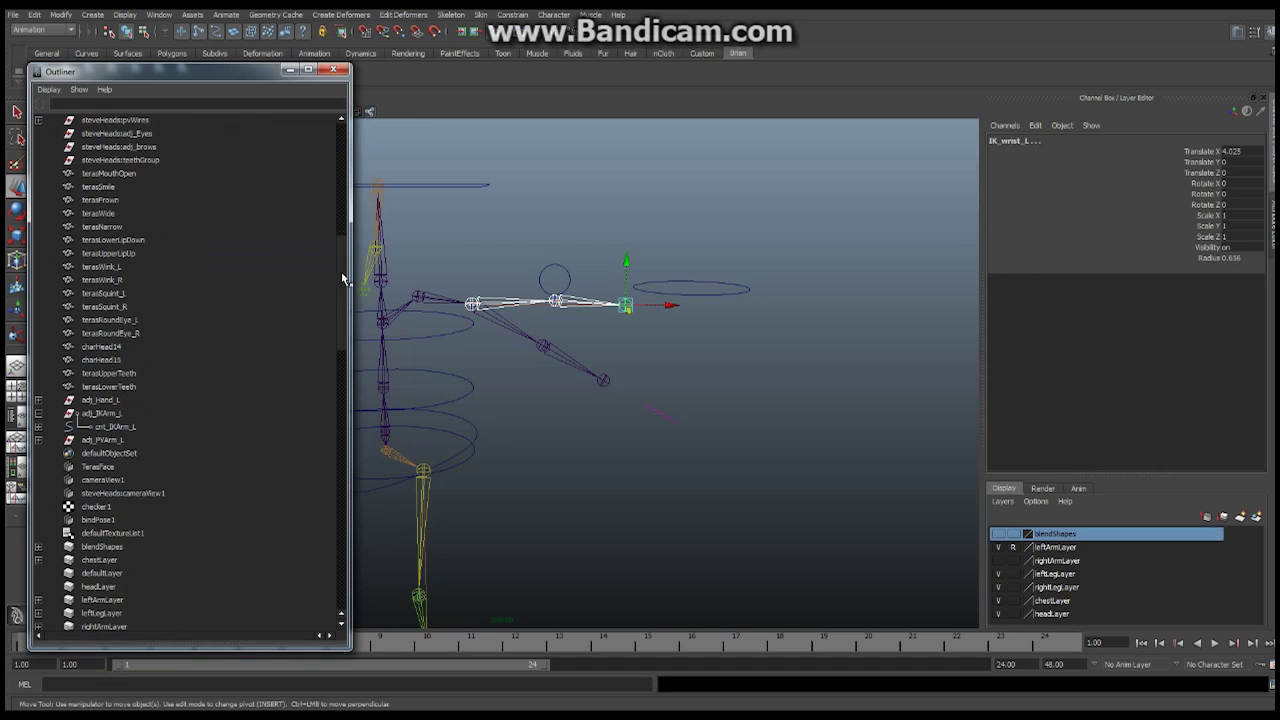
left_click(118, 441)
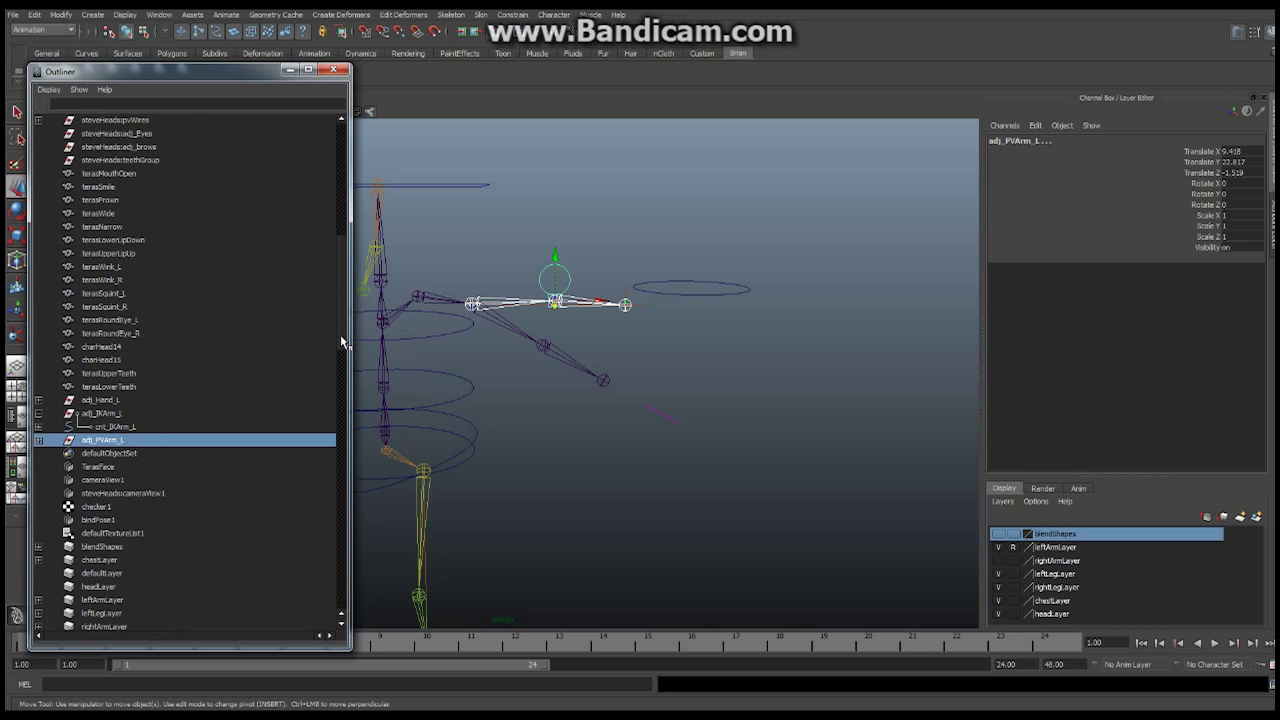
left_click_drag(340, 334, 336, 274)
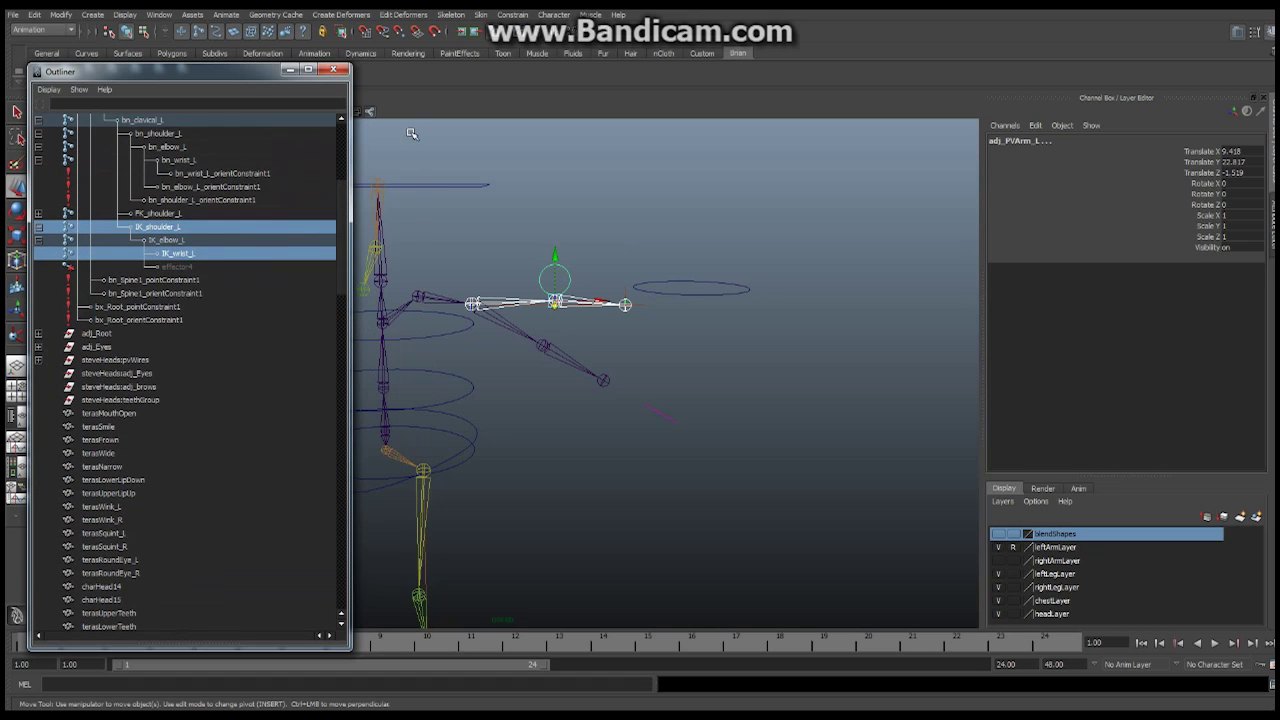
left_click(513, 15)
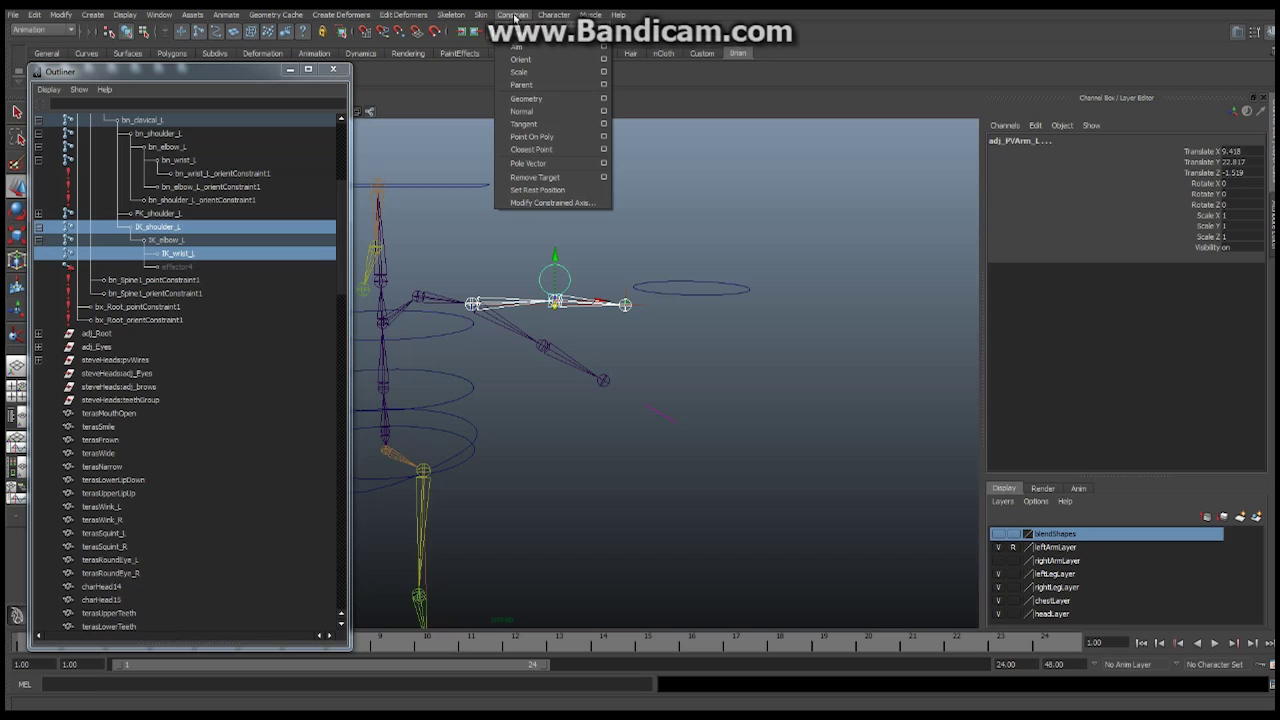
left_click(603, 34)
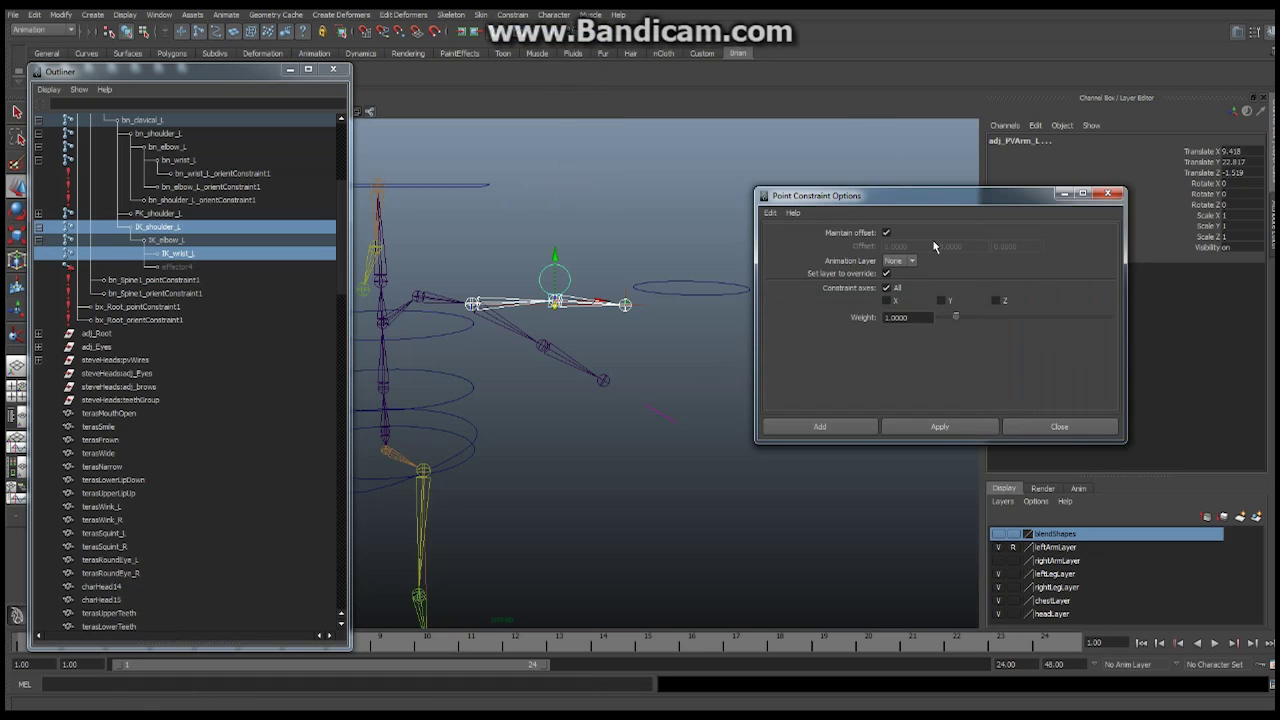
left_click(825, 429)
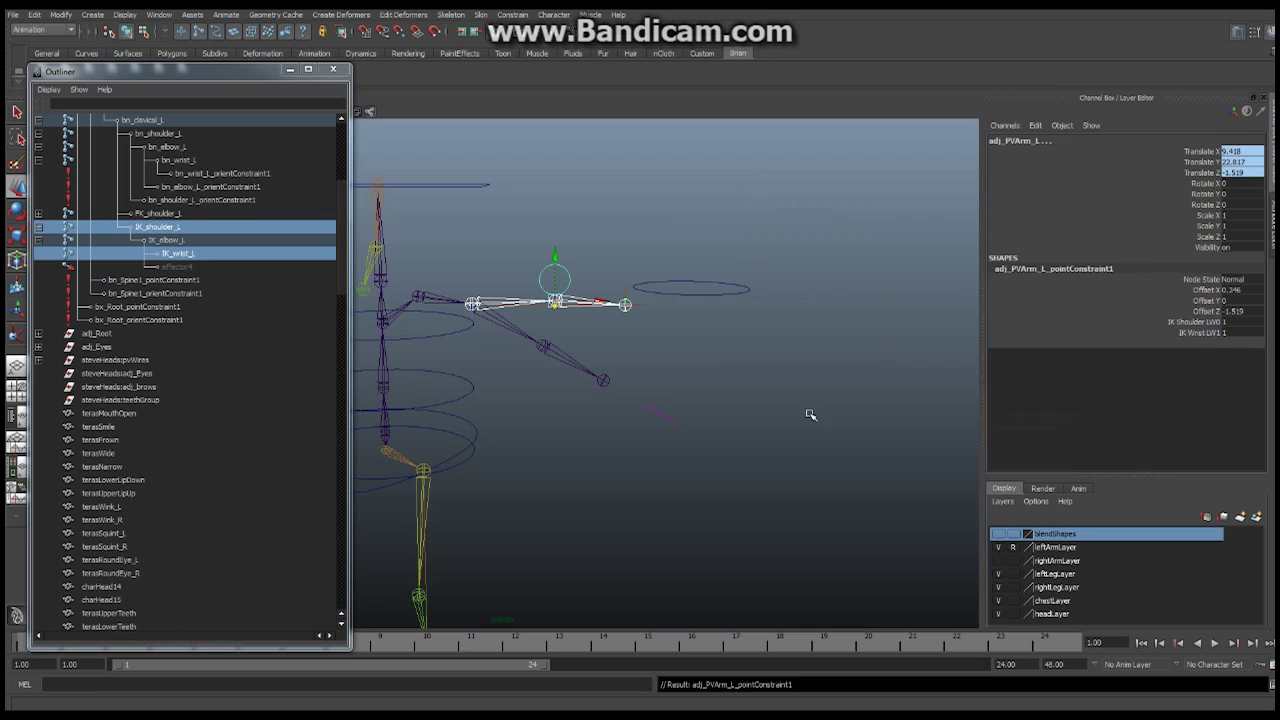
- Test the point constraint by moving the cnt_IKArm_L control about 3.56 units toward the shoulder along X, and undo the move
left_click(738, 291)
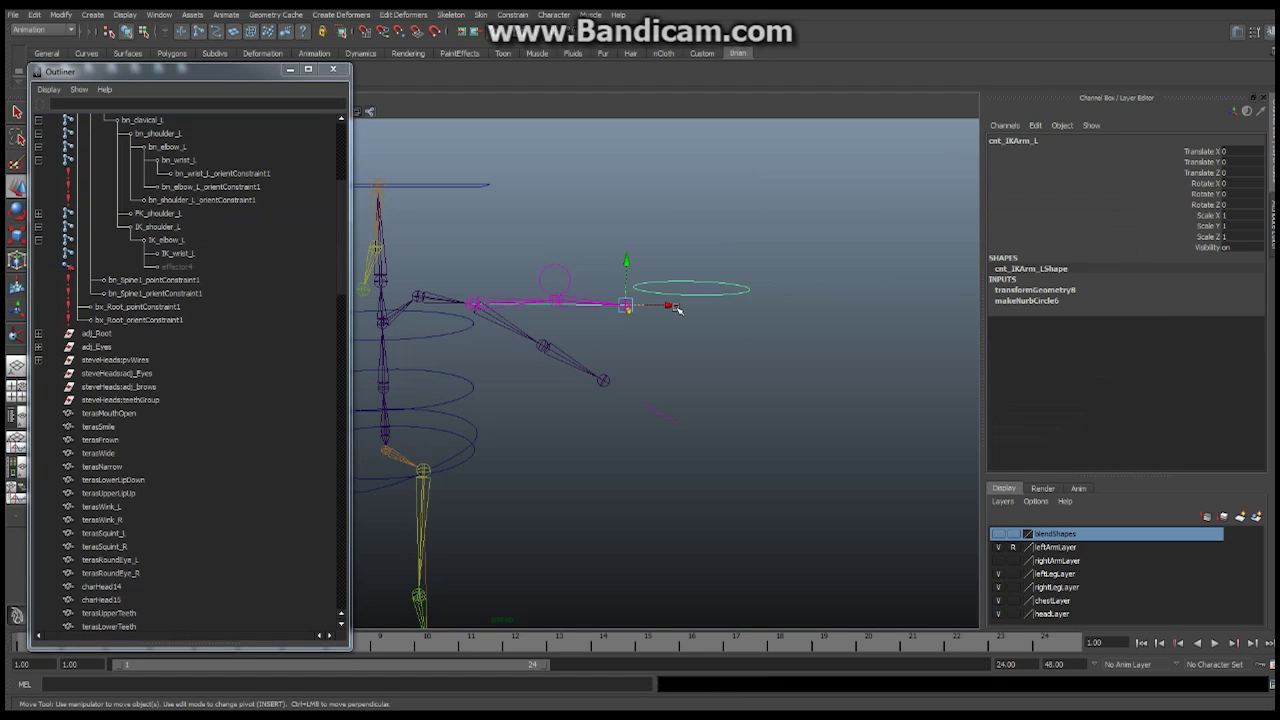
left_click_drag(677, 310, 607, 320)
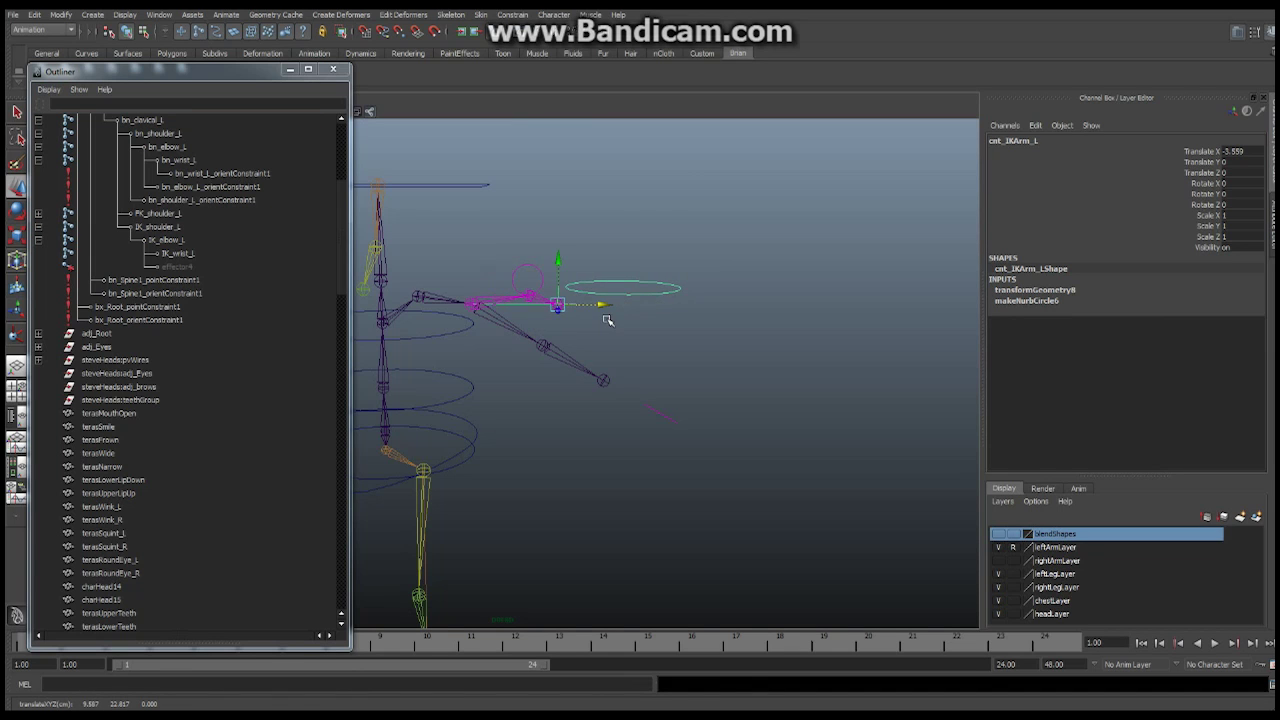
key("ctrl+z")
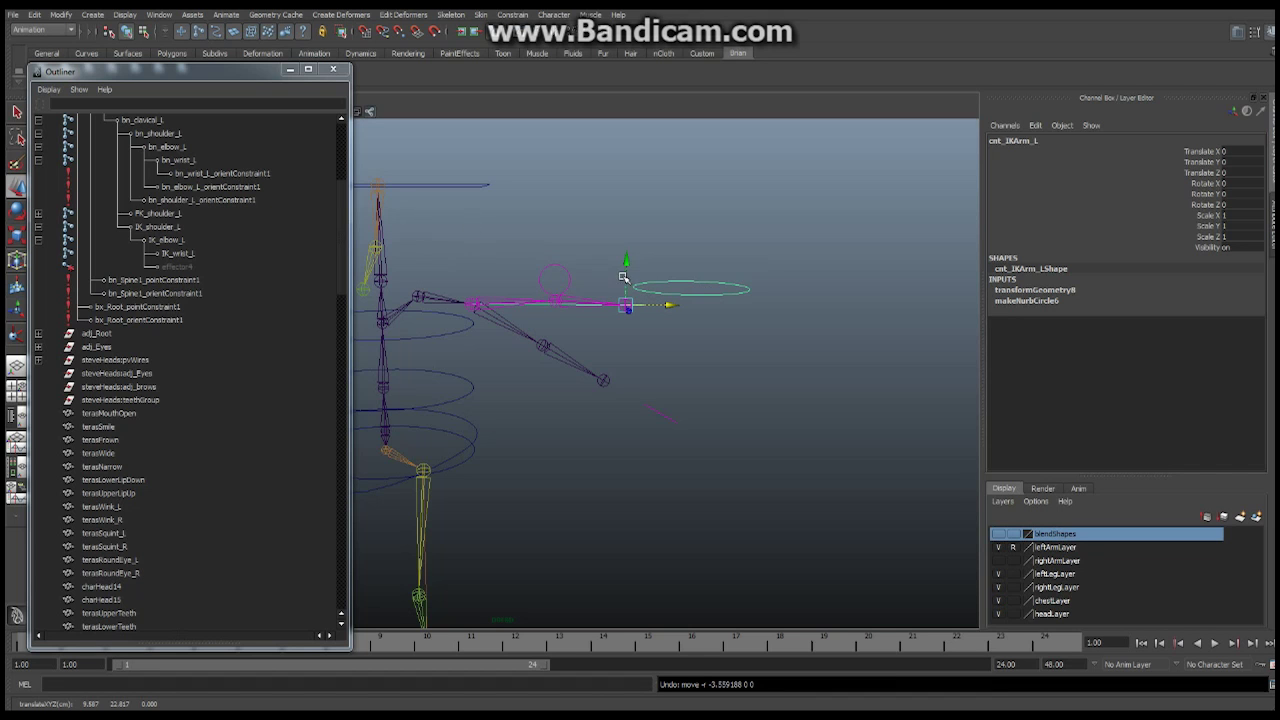
- Apply a Pole Vector constraint from the cnt_PVArm_L control to the left arm's IK handle, ikHandle_Arm_L
left_click_drag(606, 295, 633, 333, "alt")
mouse_move(690, 300)
left_mouse_down("alt")
mouse_move(760, 262)
mouse_move(705, 313)
left_mouse_up("alt")
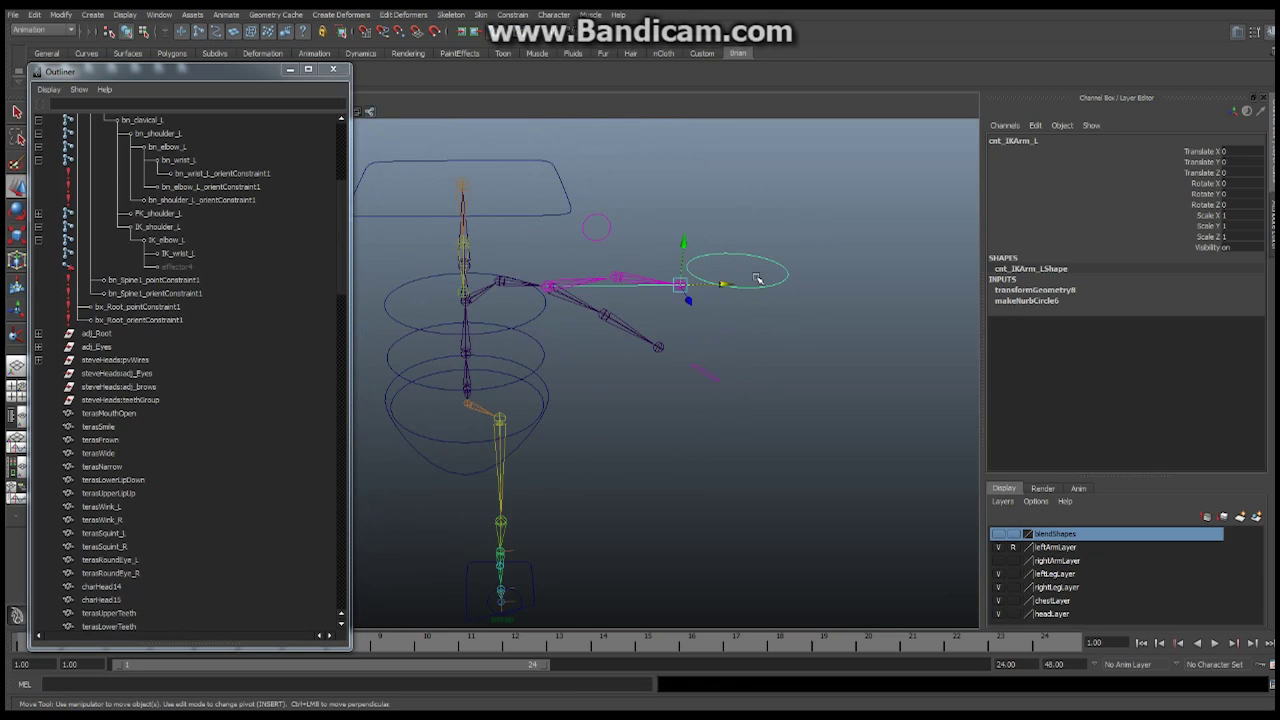
left_click(601, 217)
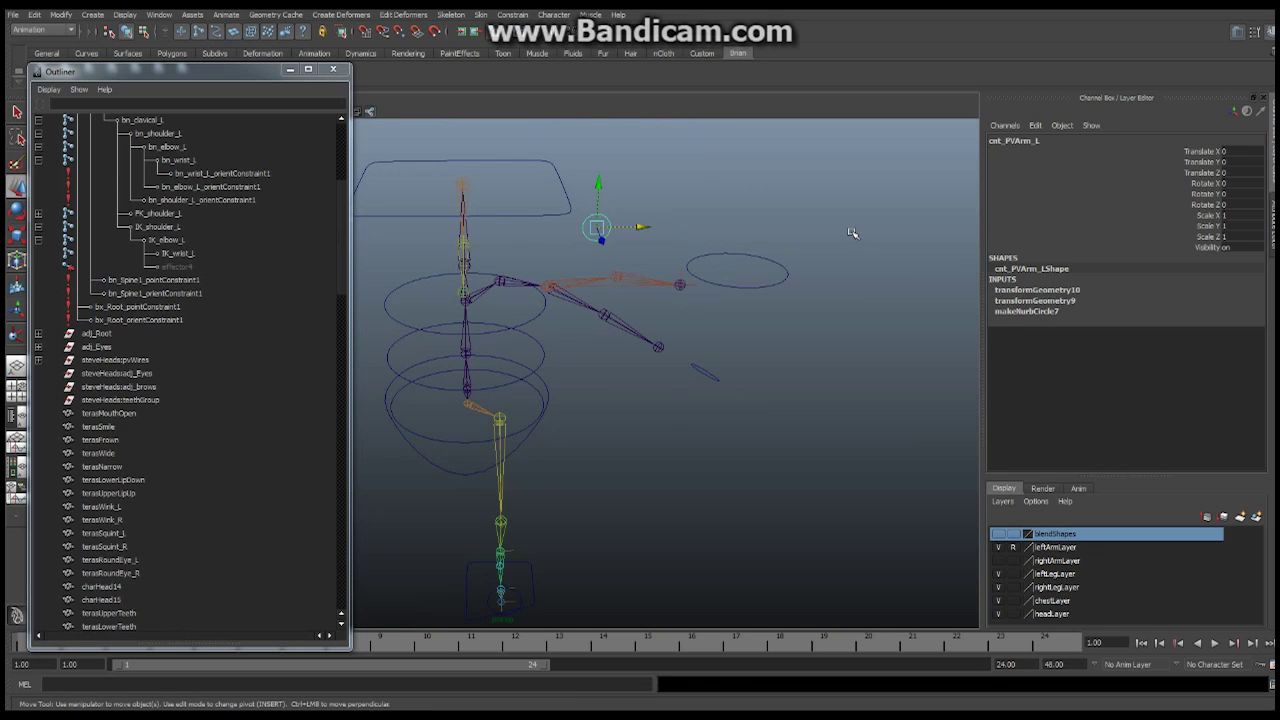
scroll(680, 276, "up", 5)
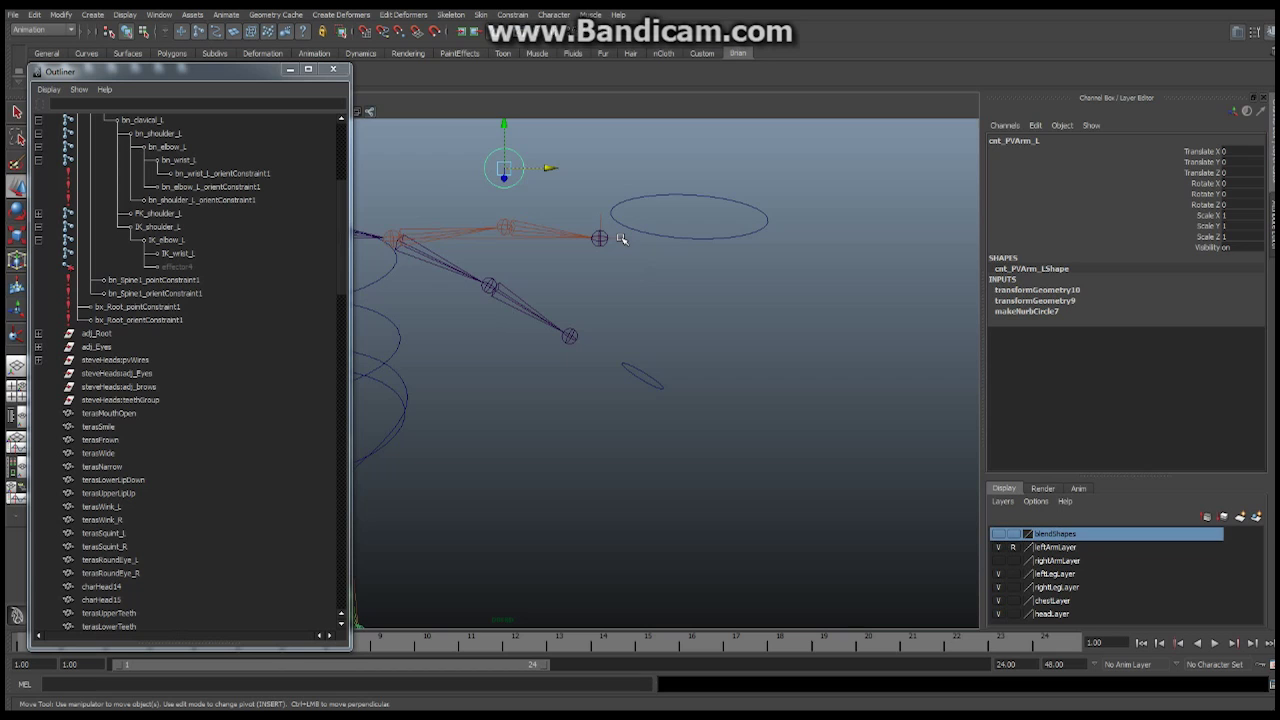
left_click(620, 239)
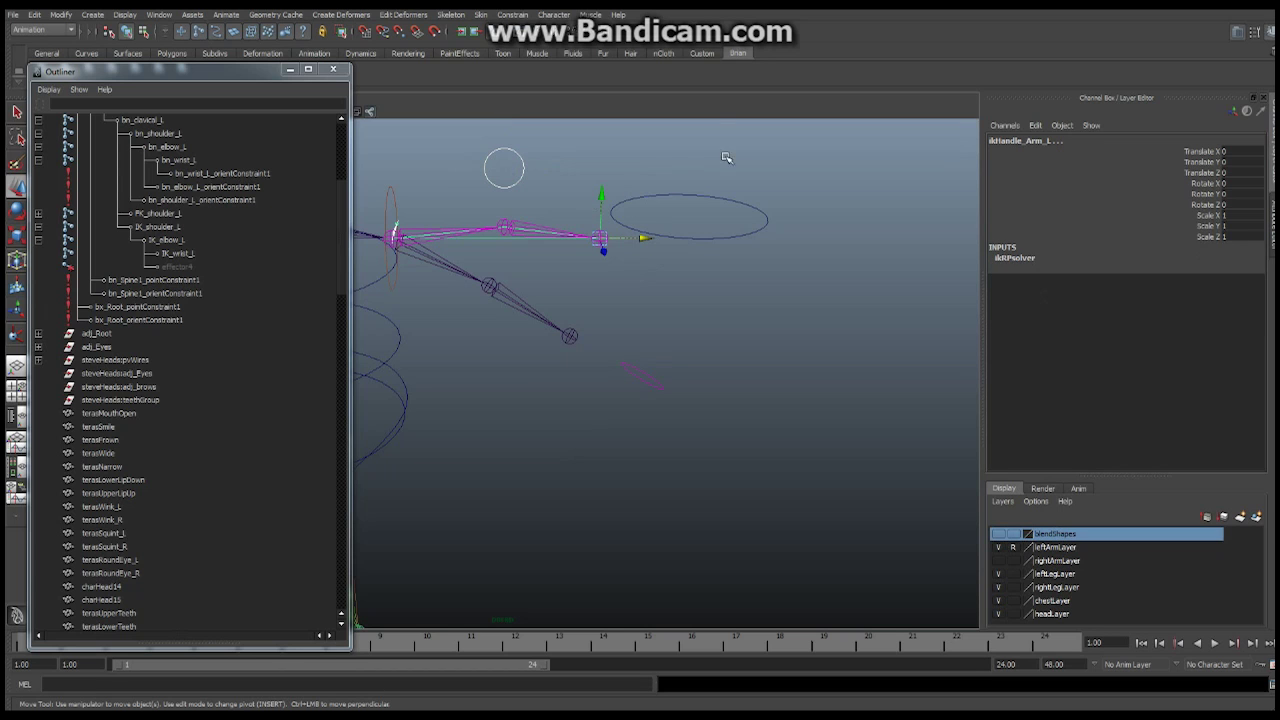
left_click(513, 15)
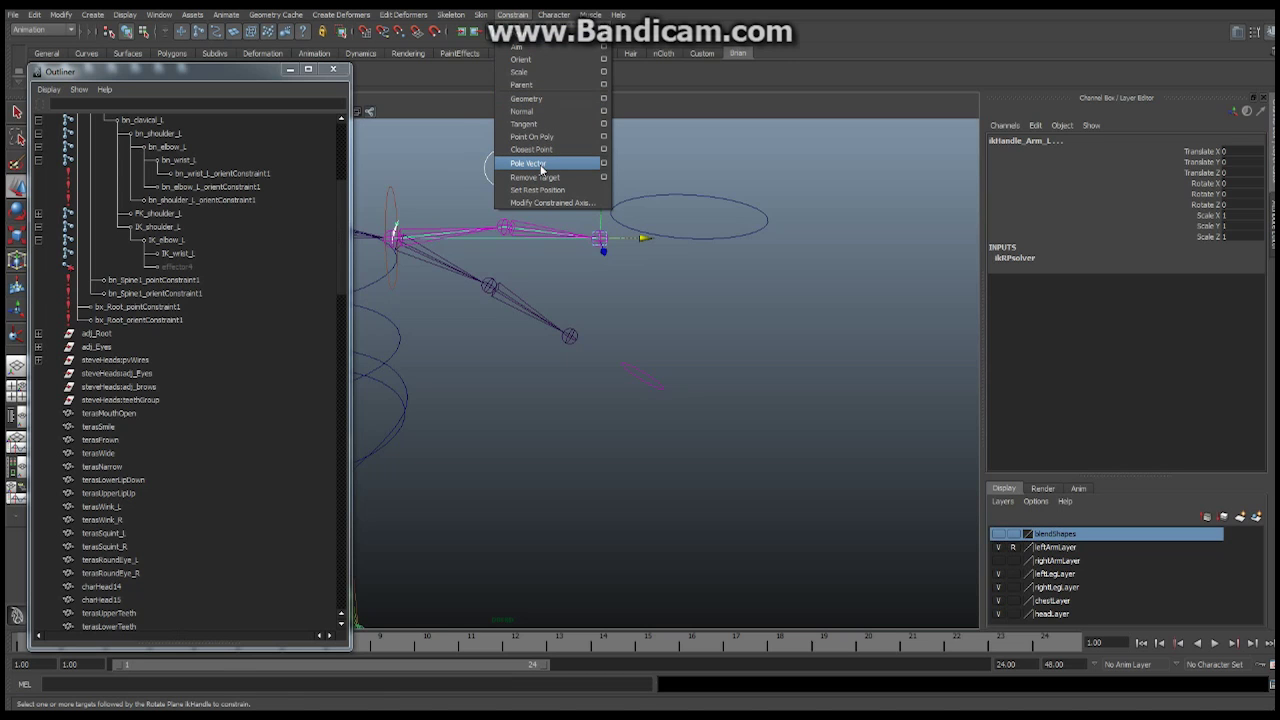
left_click(541, 165)
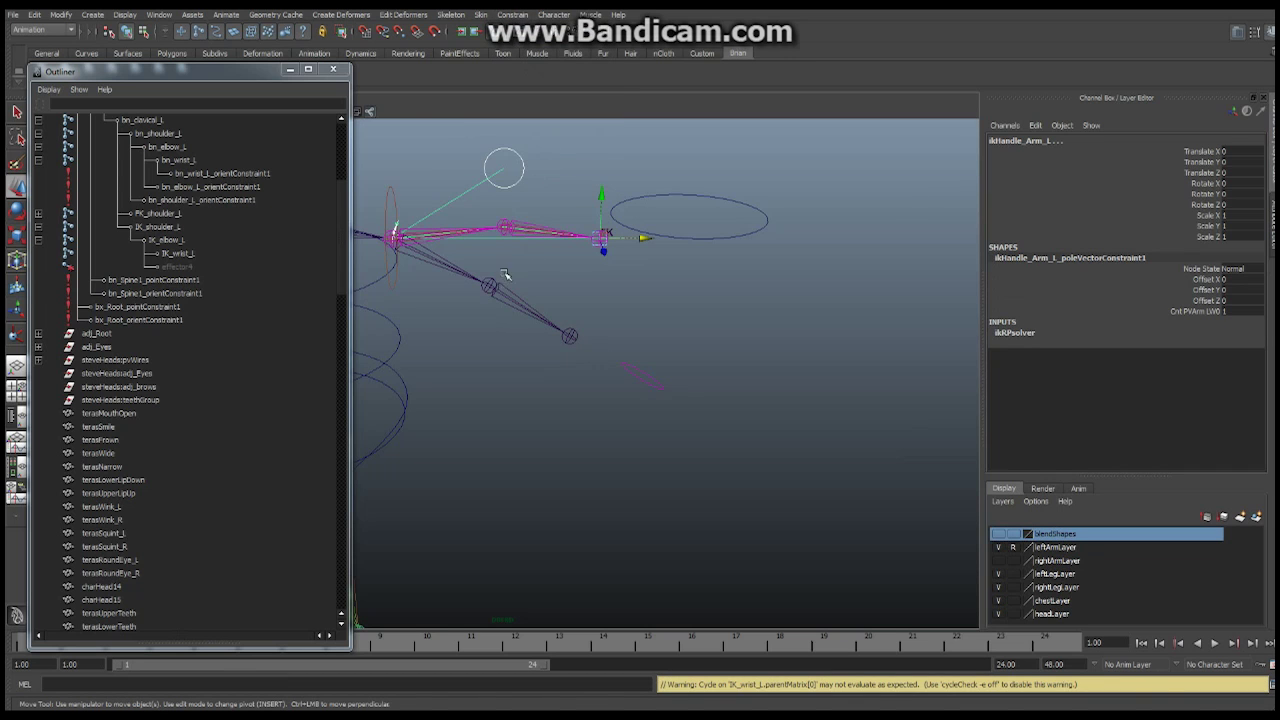
- Test the pole vector by moving the cnt_PVArm_L control upward, and undo the move
left_click(333, 69)
left_click_drag(540, 271, 484, 287, "alt")
left_click_drag(736, 266, 650, 252, "alt")
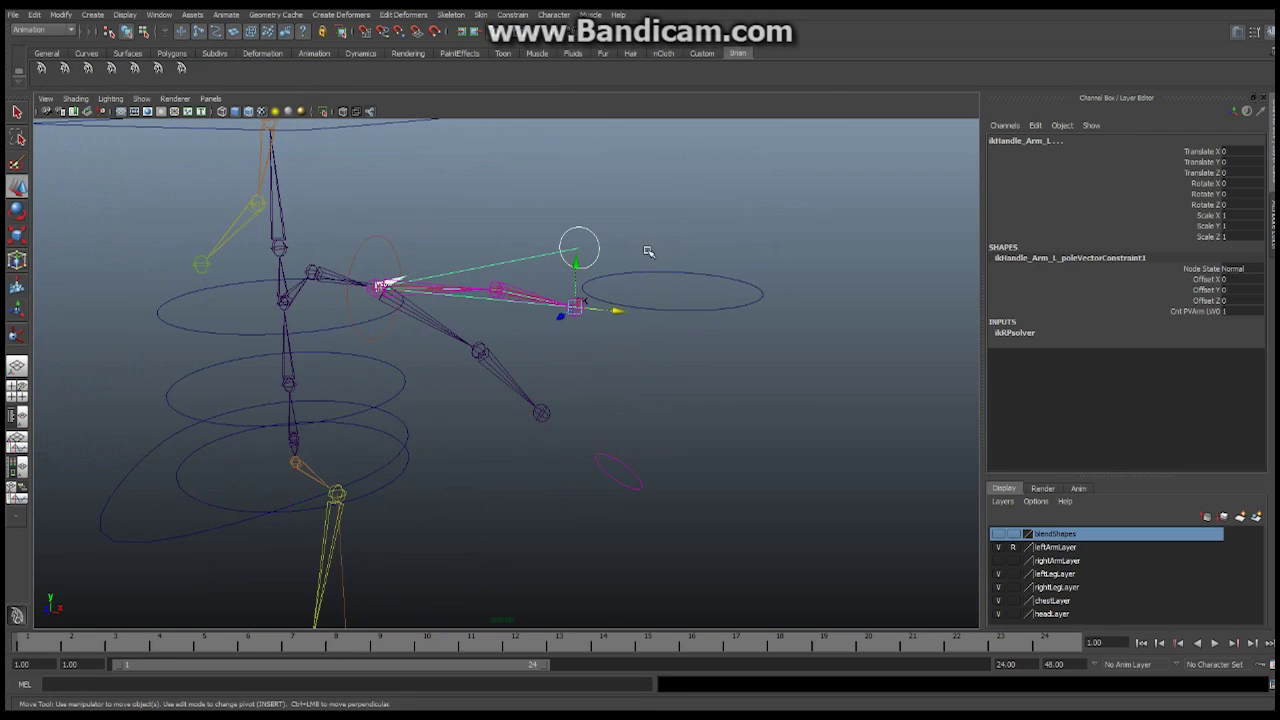
left_click(599, 239)
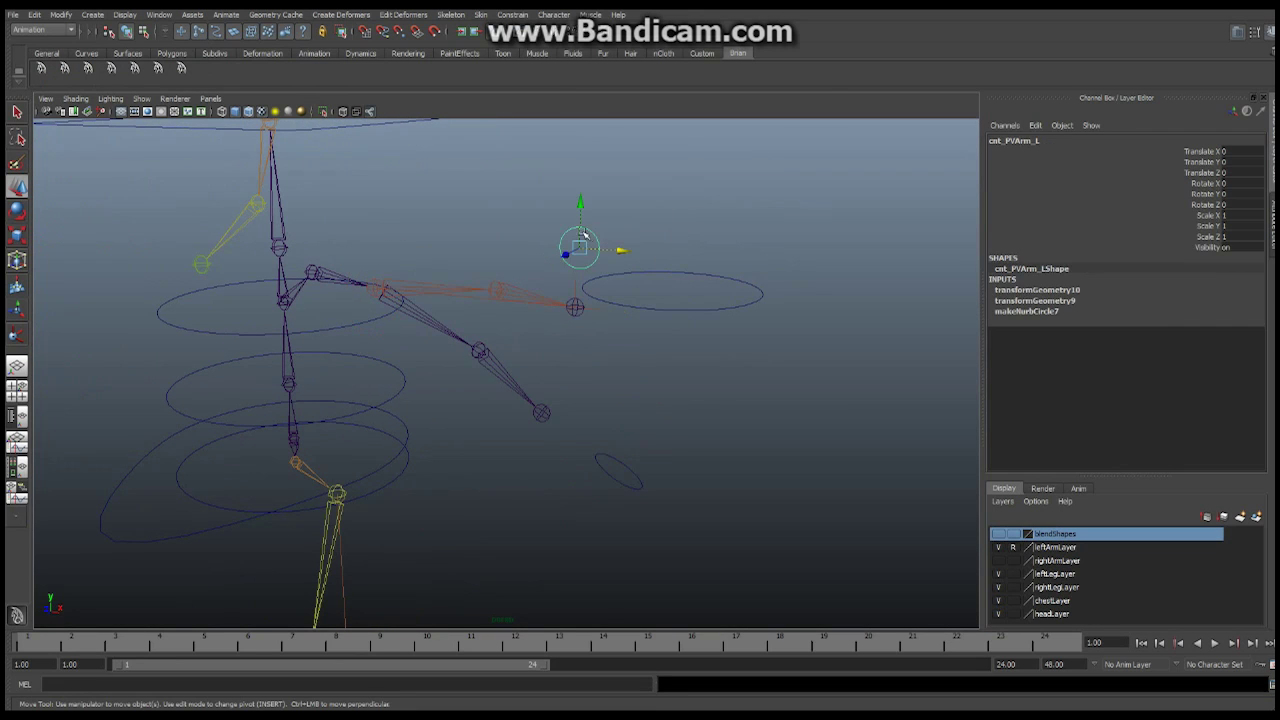
left_click_drag(583, 202, 559, 173)
key("ctrl+z")
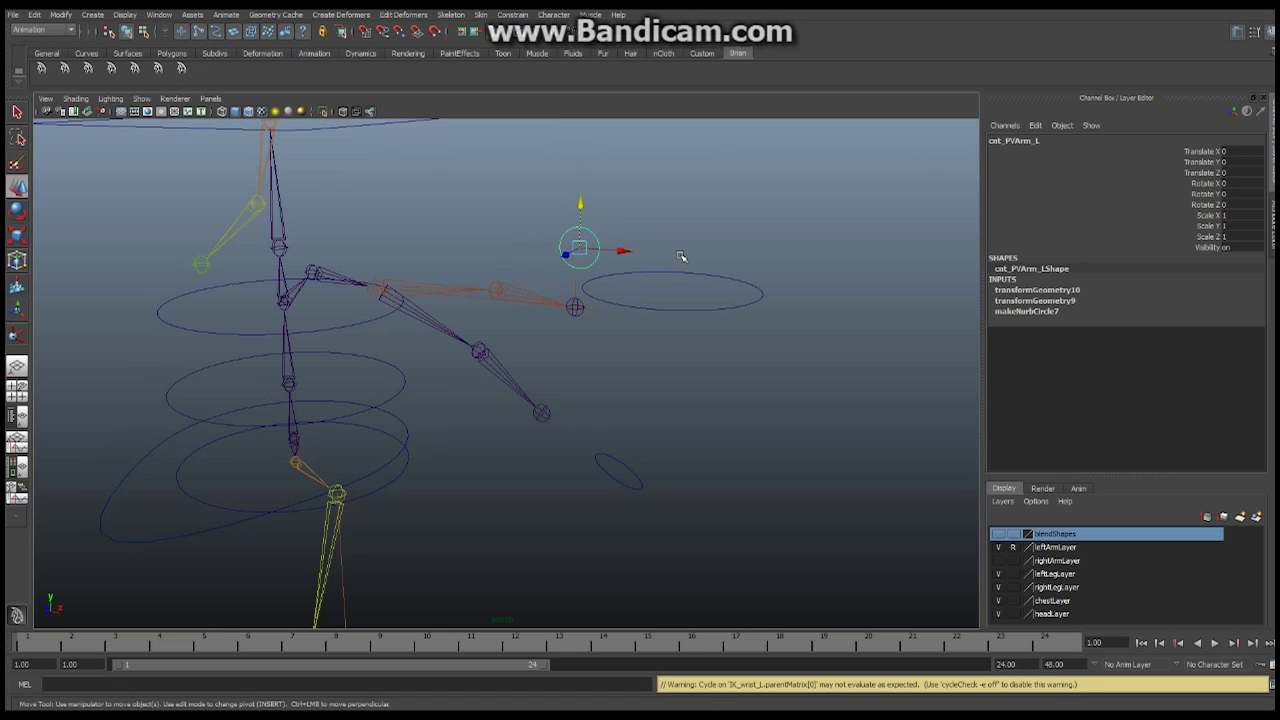
- Pose the left IK arm by moving the cnt_IKArm_L control down and inward to about Translate X -3.25 and Translate Y -8
left_click_drag(680, 257, 700, 242, "alt")
key("a")
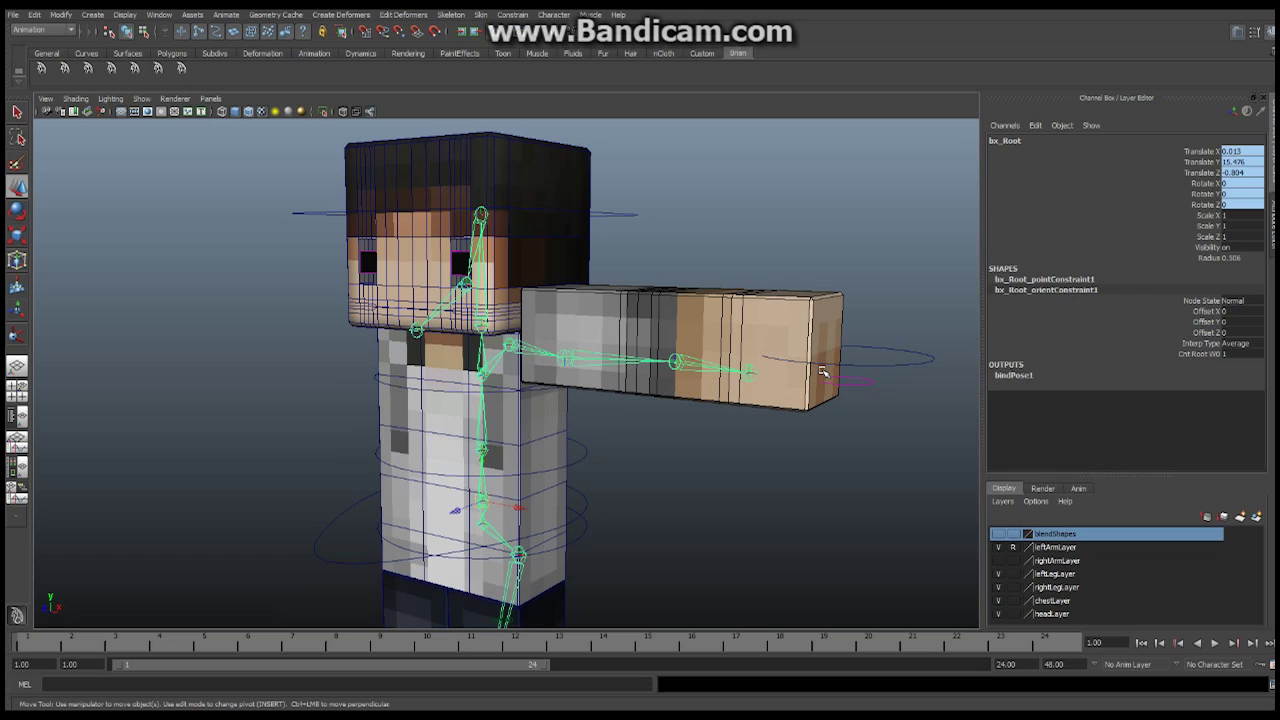
middle_click_drag(765, 350, 598, 276, "alt")
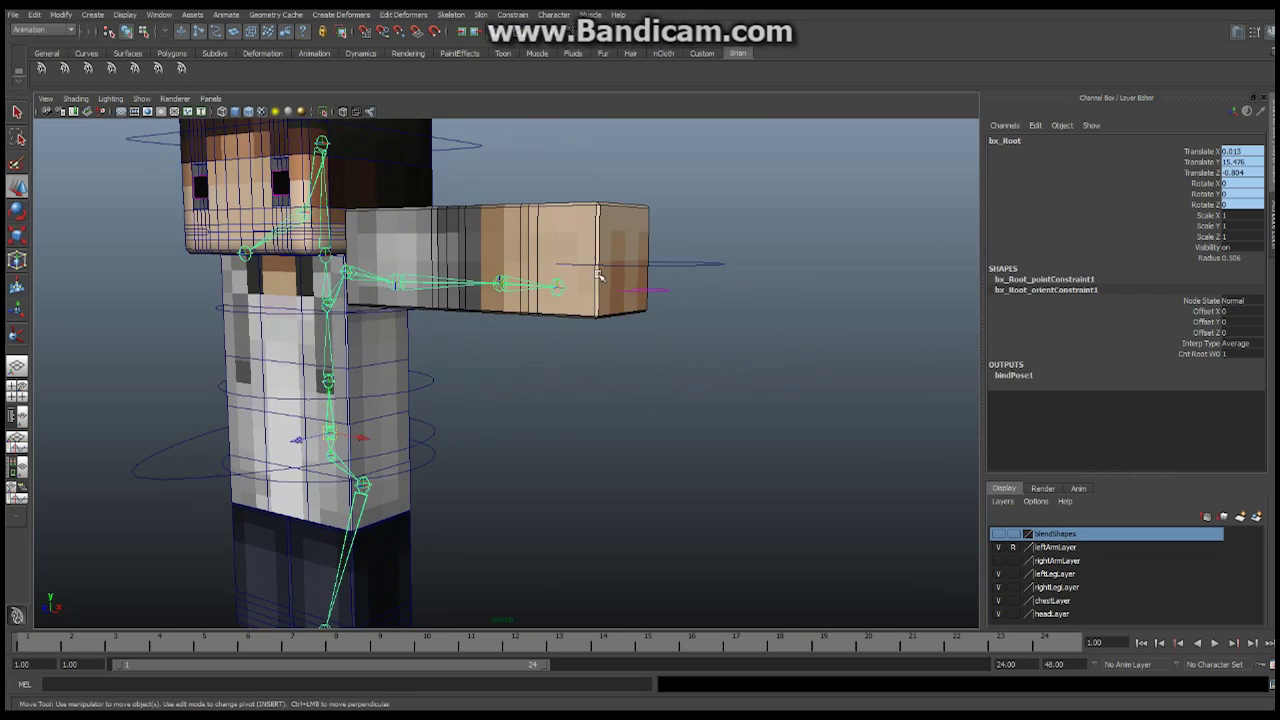
left_click_drag(598, 276, 543, 363, "alt")
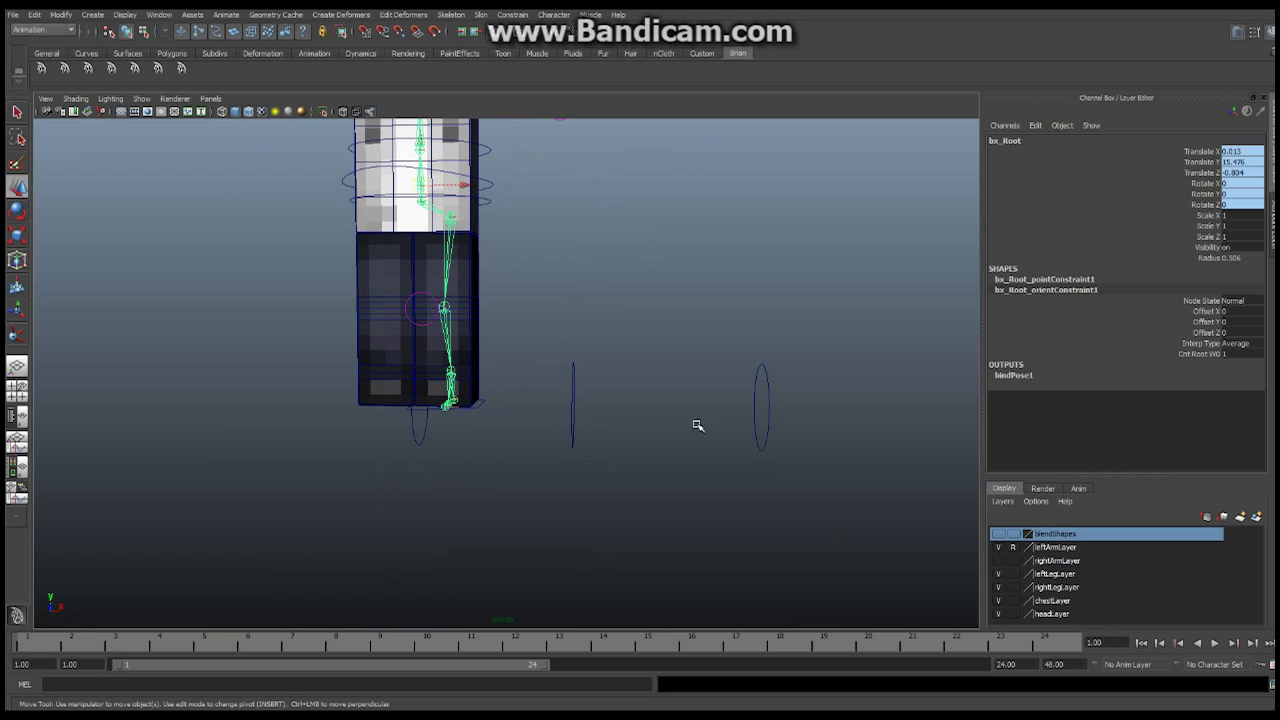
left_click_drag(569, 269, 641, 267, "alt")
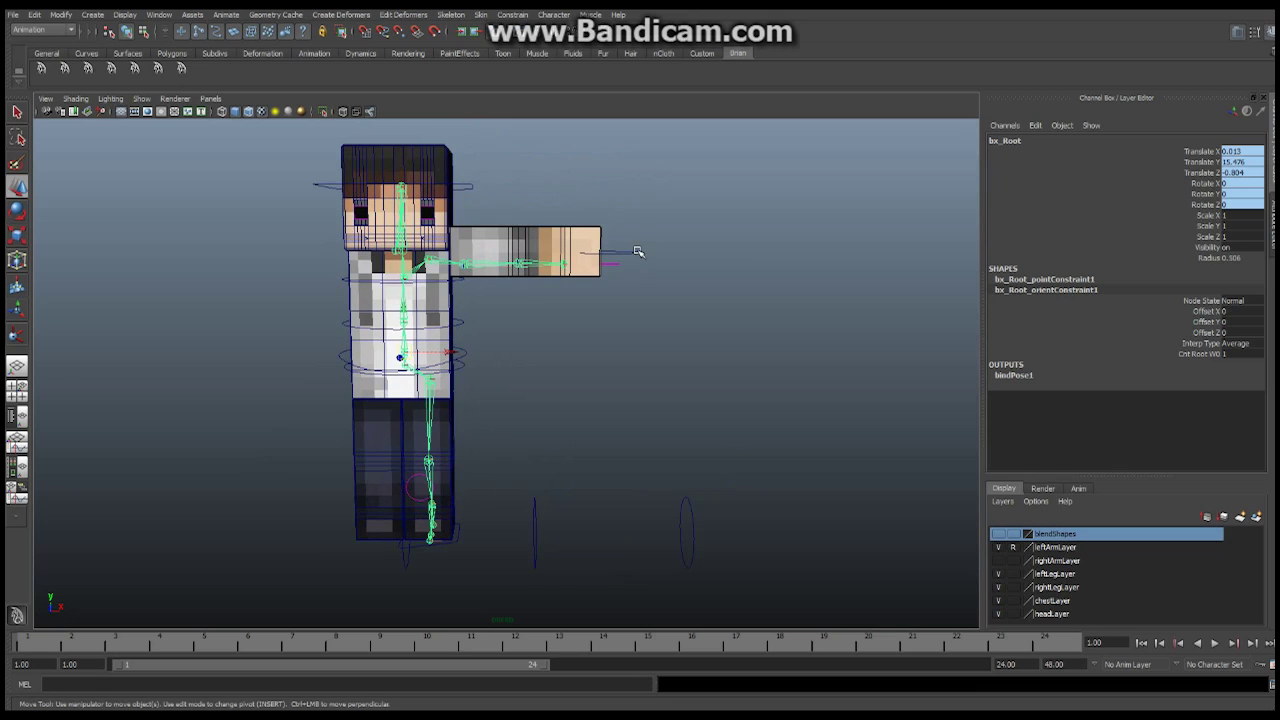
left_click(638, 251)
left_click_drag(560, 214, 539, 299)
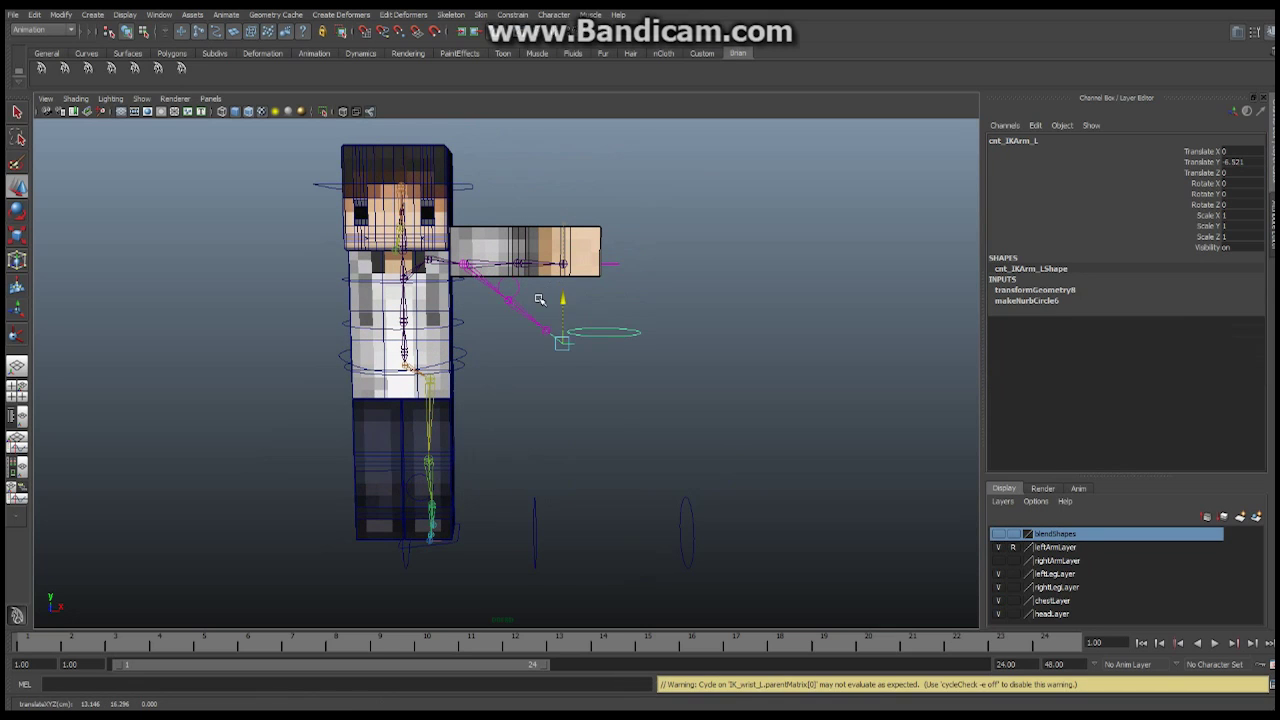
left_click_drag(617, 344, 577, 344)
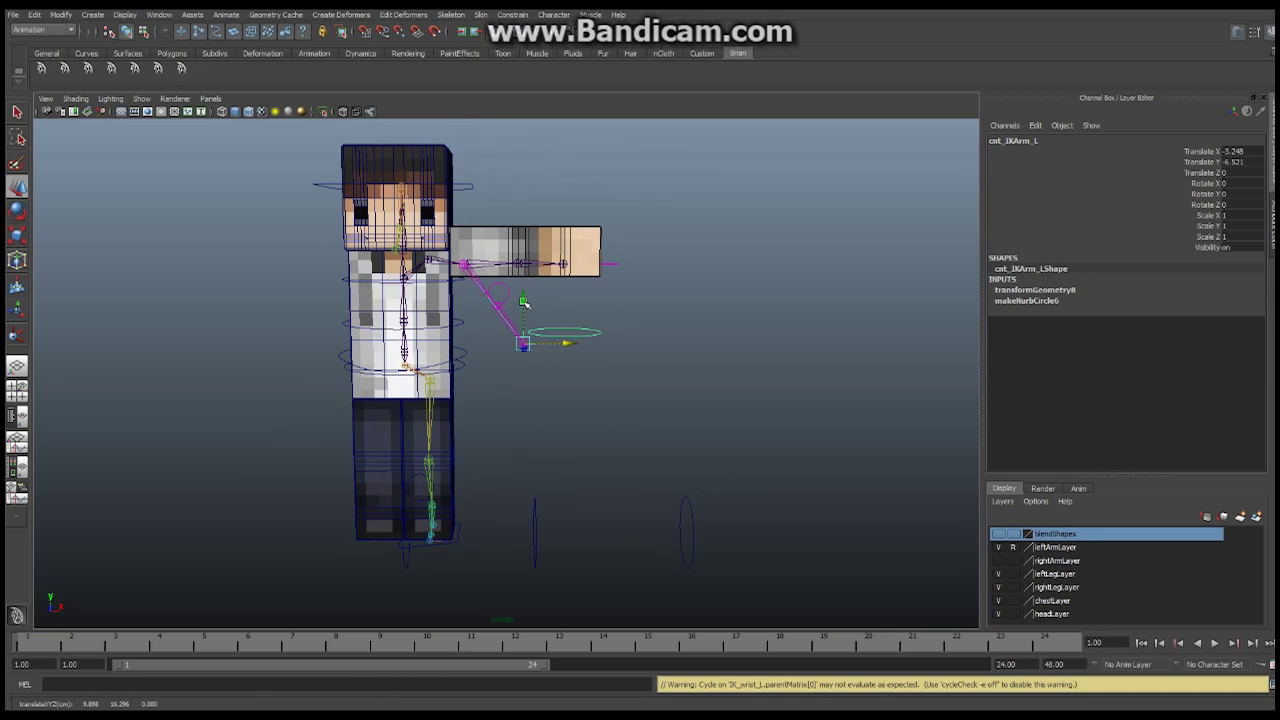
left_click_drag(523, 300, 527, 320)
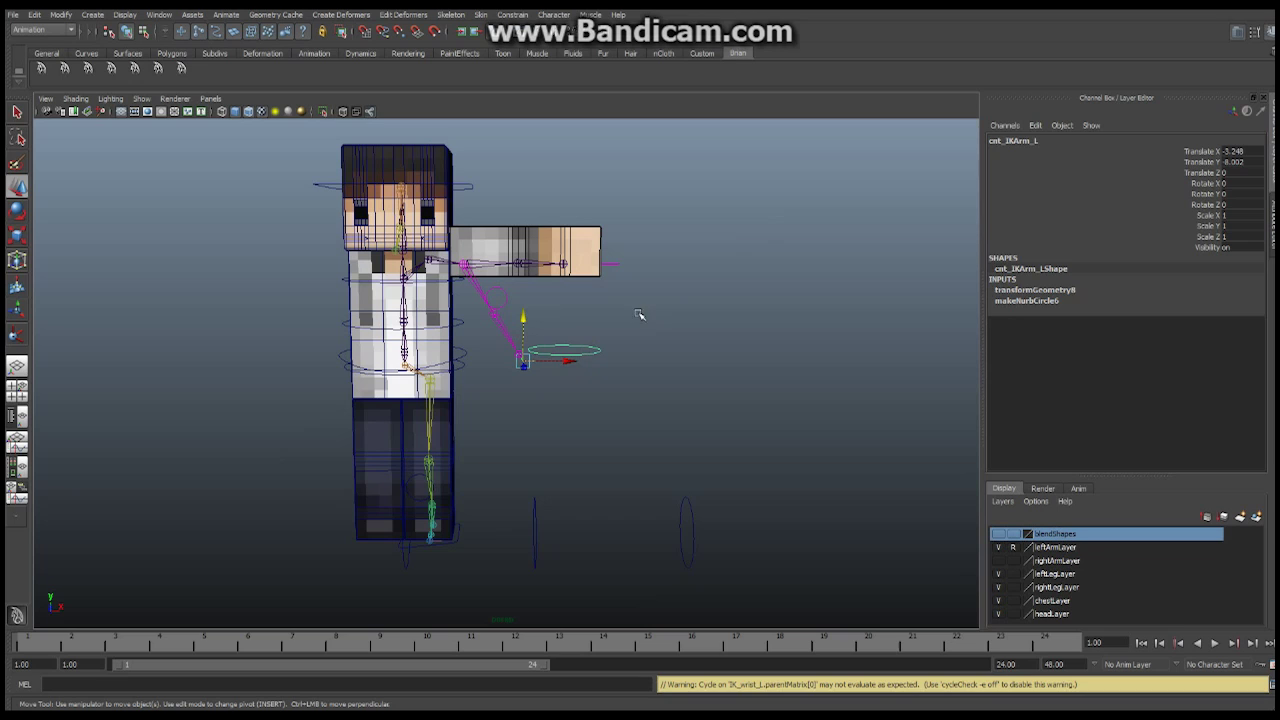
- Set the IK FK attribute of the cnt_Hand_L control to 0
left_click(615, 266)
left_click(1212, 258)
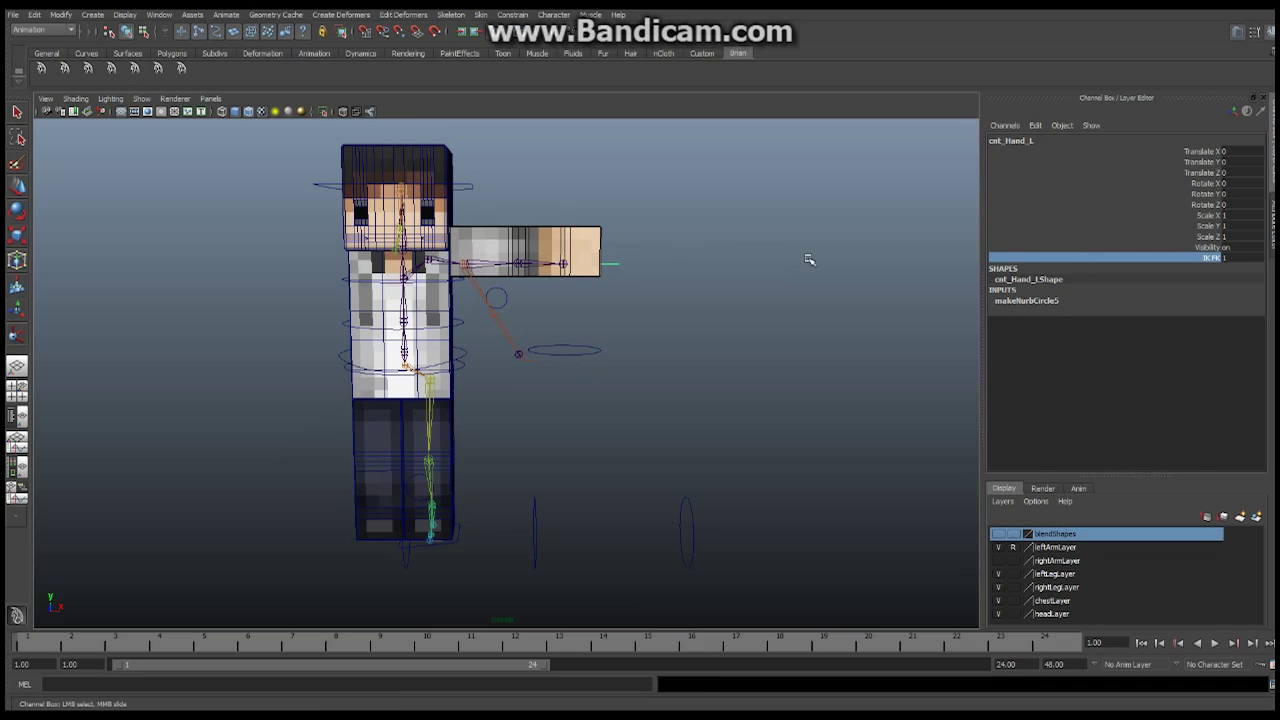
middle_click_drag(689, 249, 637, 251)
- Hide polygons in the viewport and inspect the contents of the adj_Hand_L group in the Outliner
left_click(142, 99)
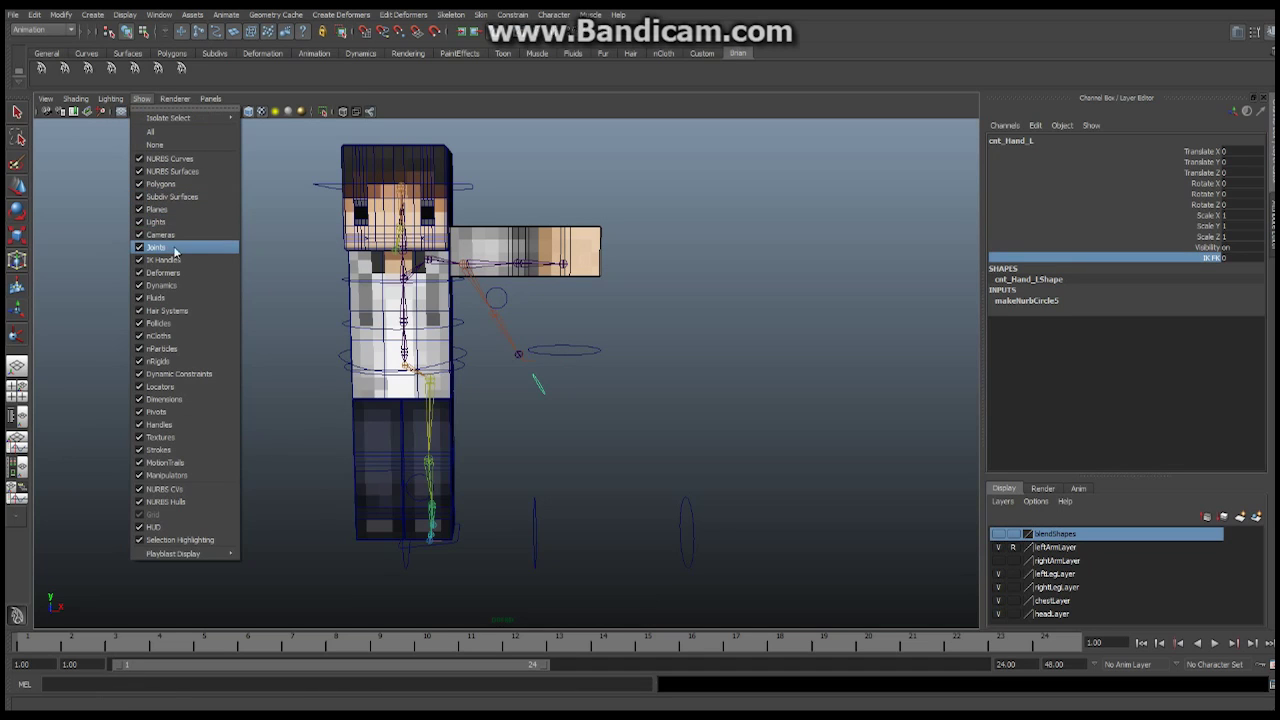
left_click(162, 186)
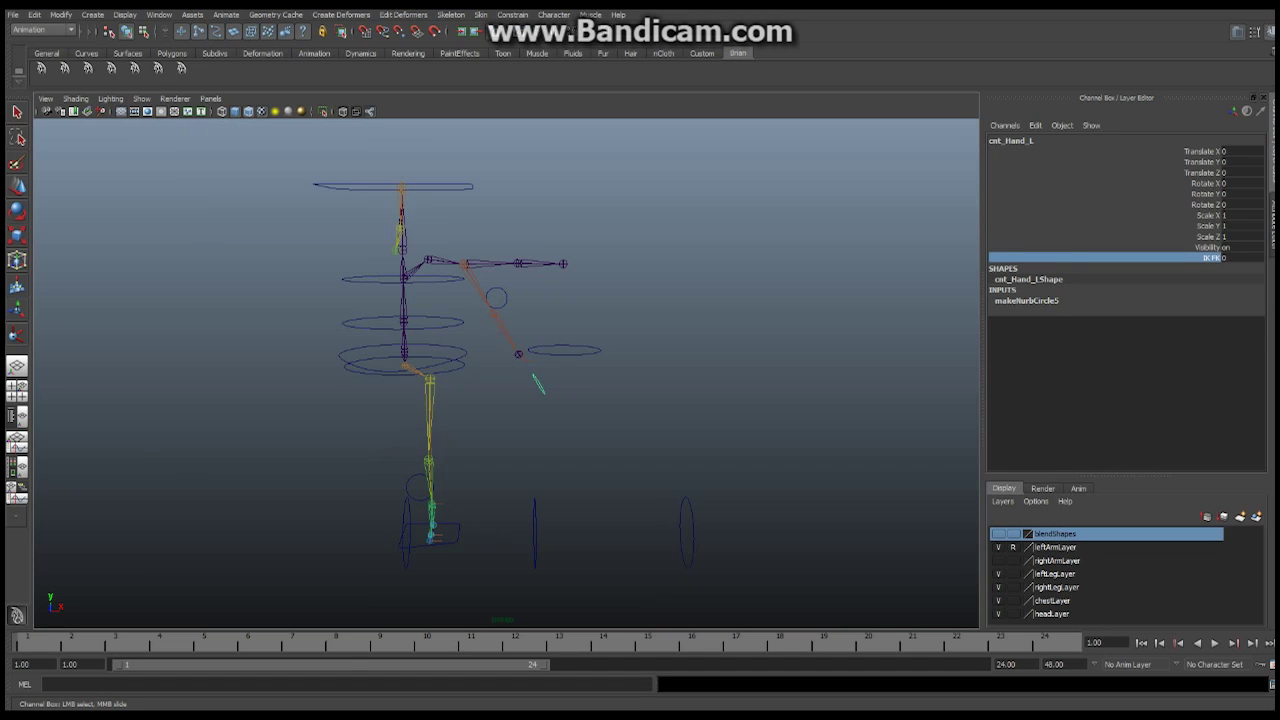
left_click(1080, 716)
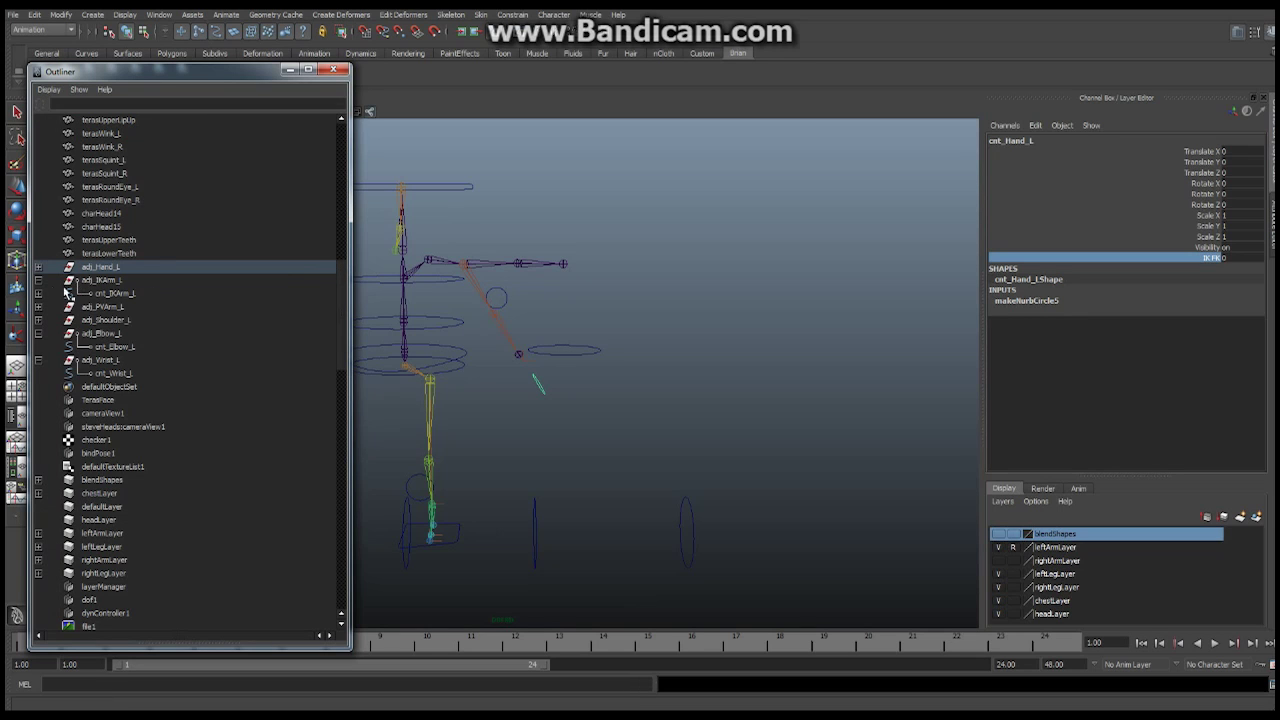
left_click(39, 268)
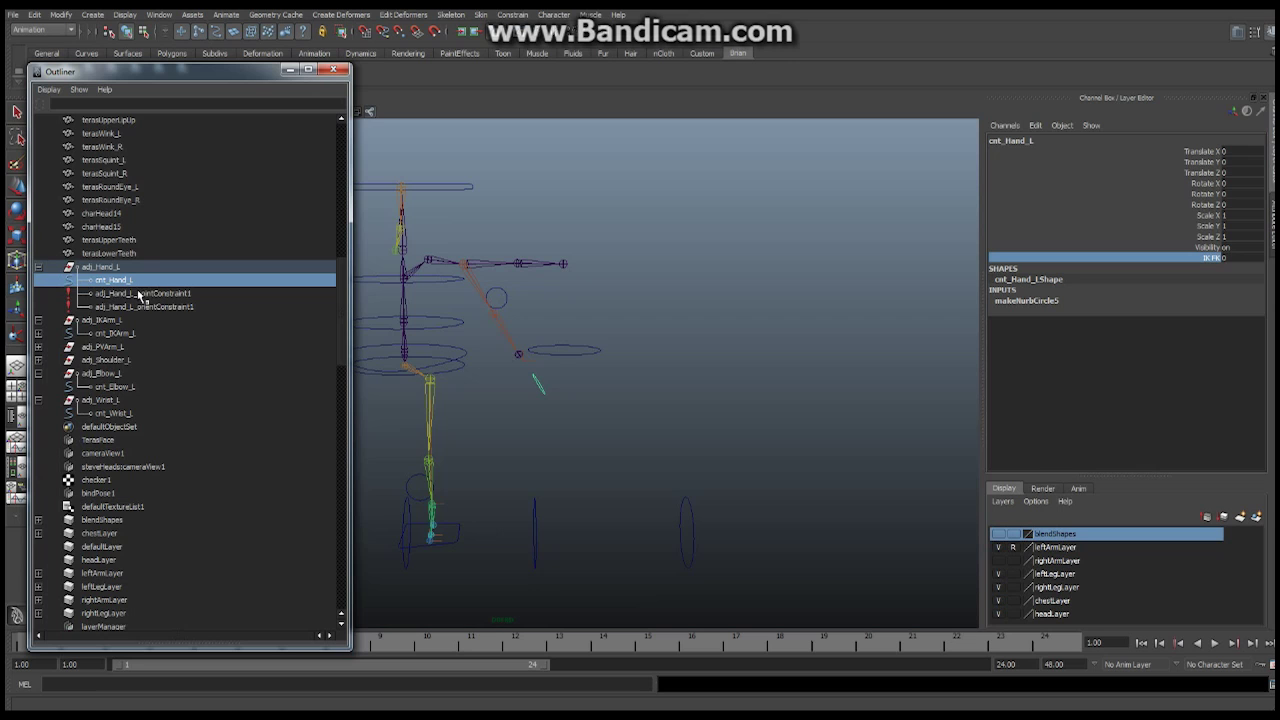
left_click(40, 268)
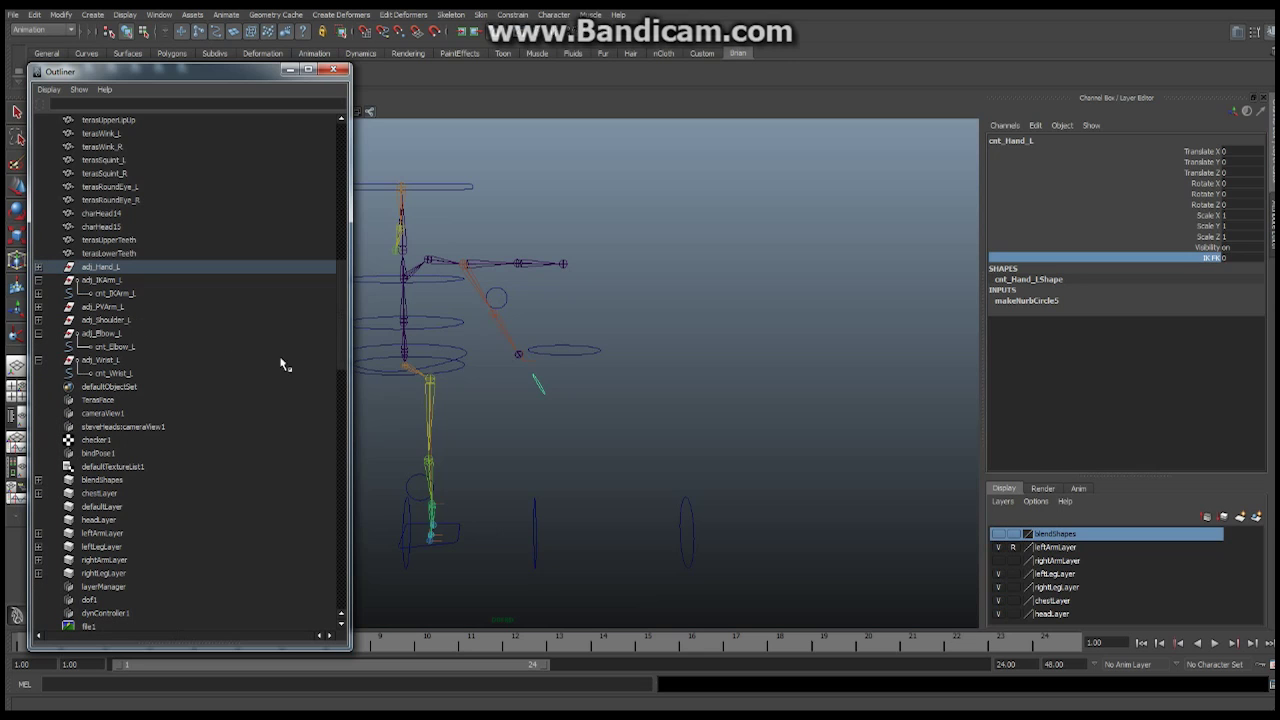
- Move the adj_Shoulder_L group onto the left shoulder joint, at about Translate X 4.998 and Translate Y 22.817
left_click(533, 528)
key("w")
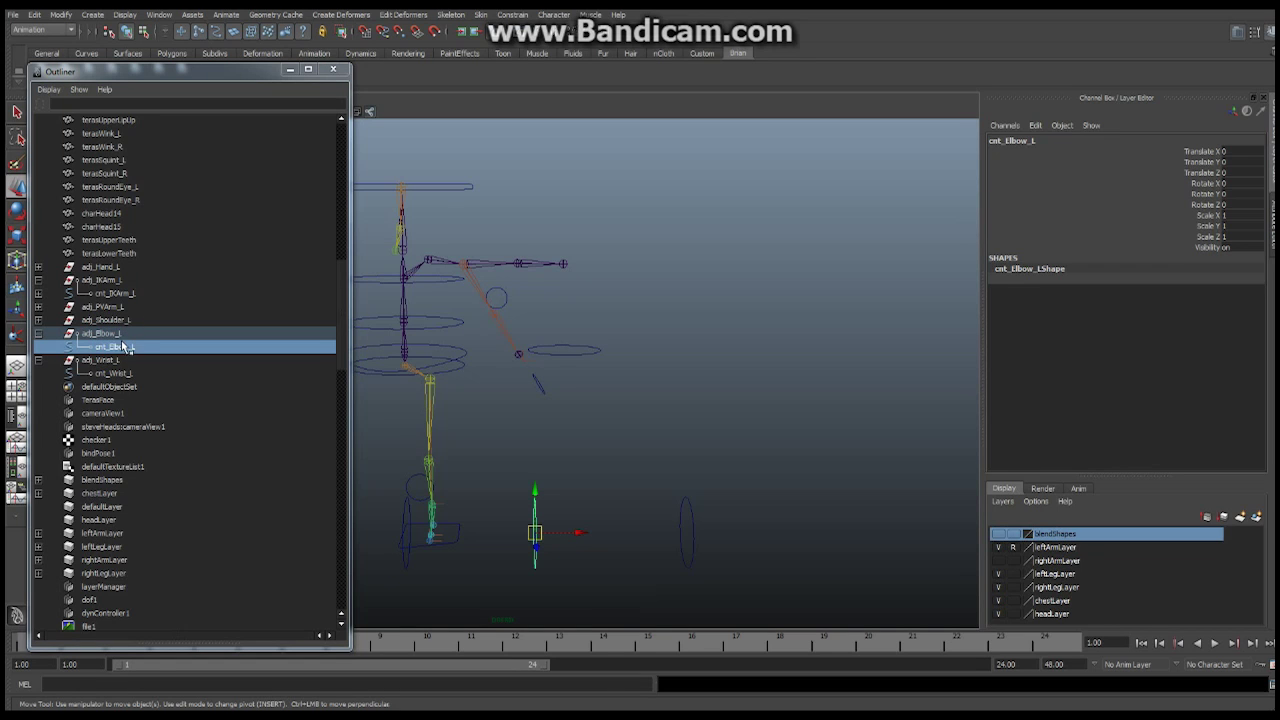
left_click(38, 320)
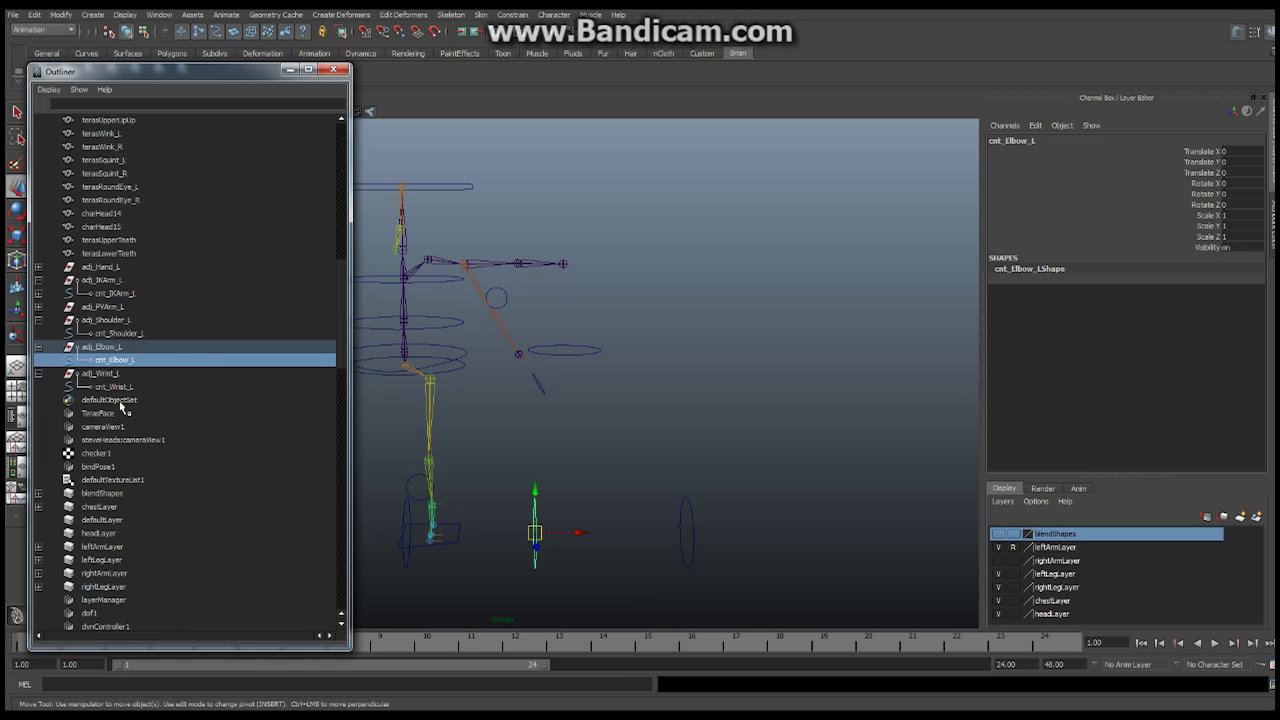
left_click(114, 321)
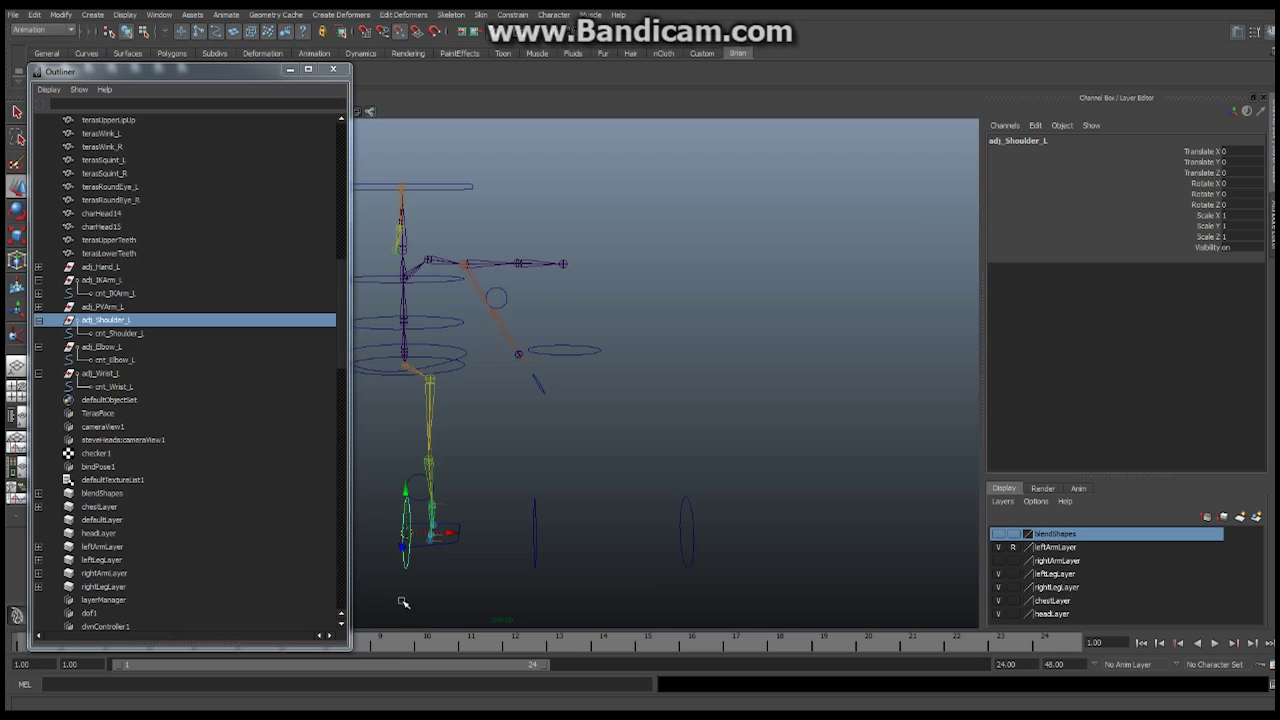
left_click_drag(406, 540, 533, 295)
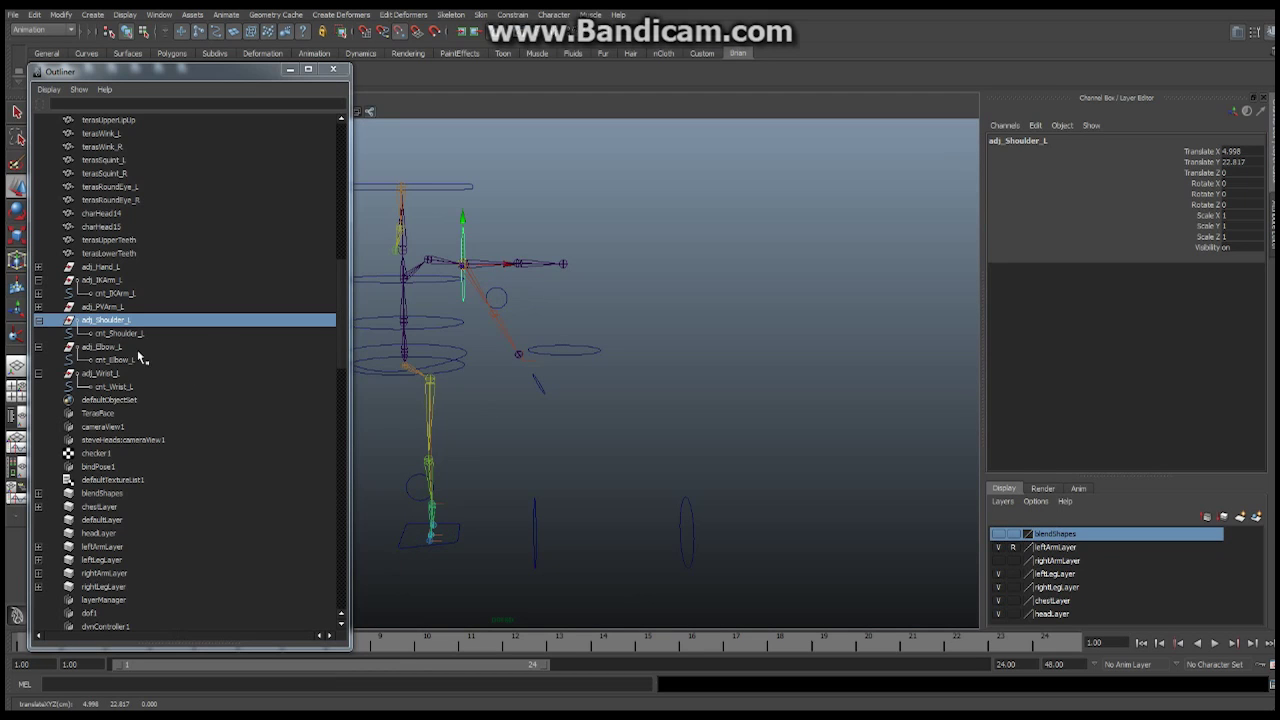
- Place adj_Elbow_L on the elbow joint at about X 9.418, Y 22.817, Z -1.519, and adj_Wrist_L on the wrist joint at about X 13.146, Y 22.817
left_click(105, 349)
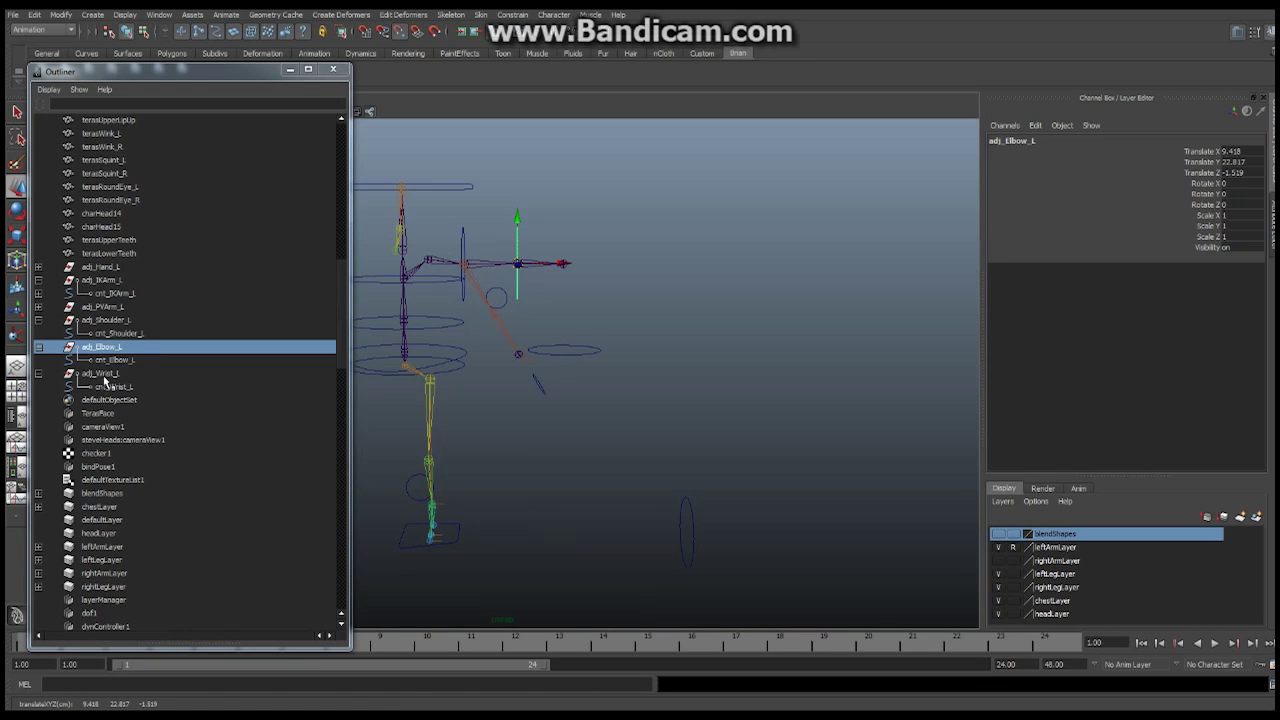
left_click(104, 376)
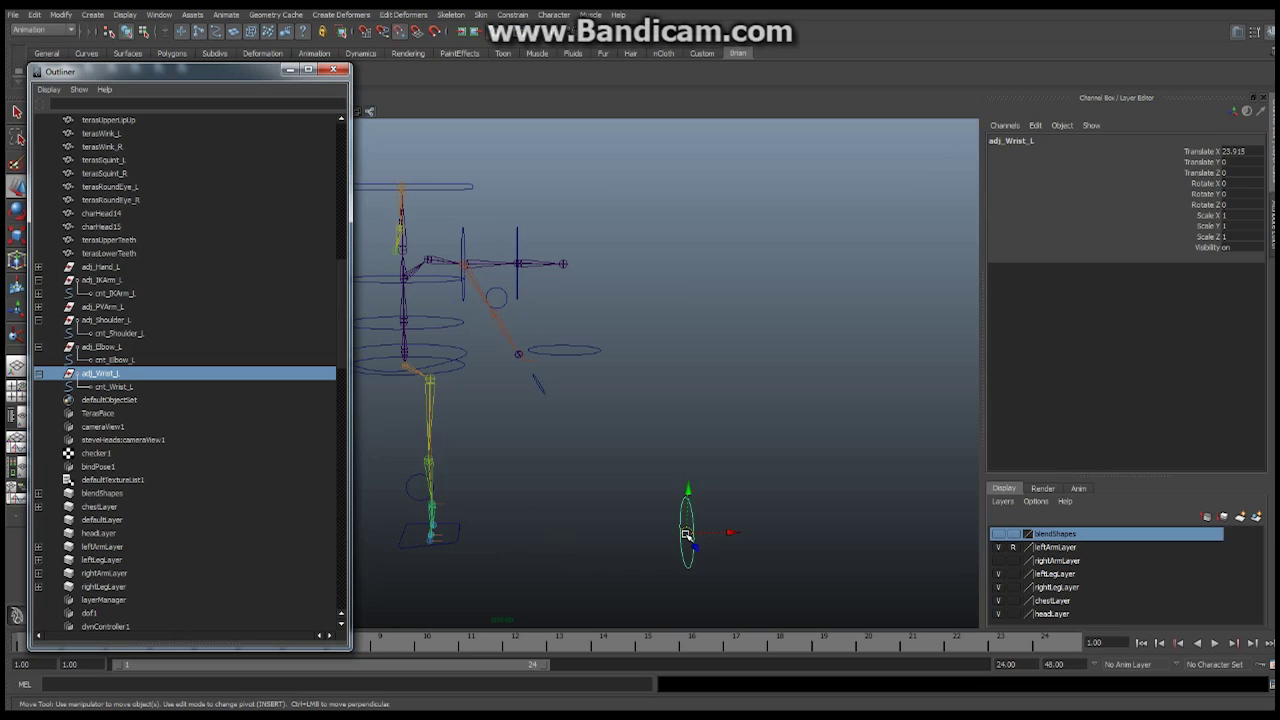
left_click_drag(686, 535, 563, 266)
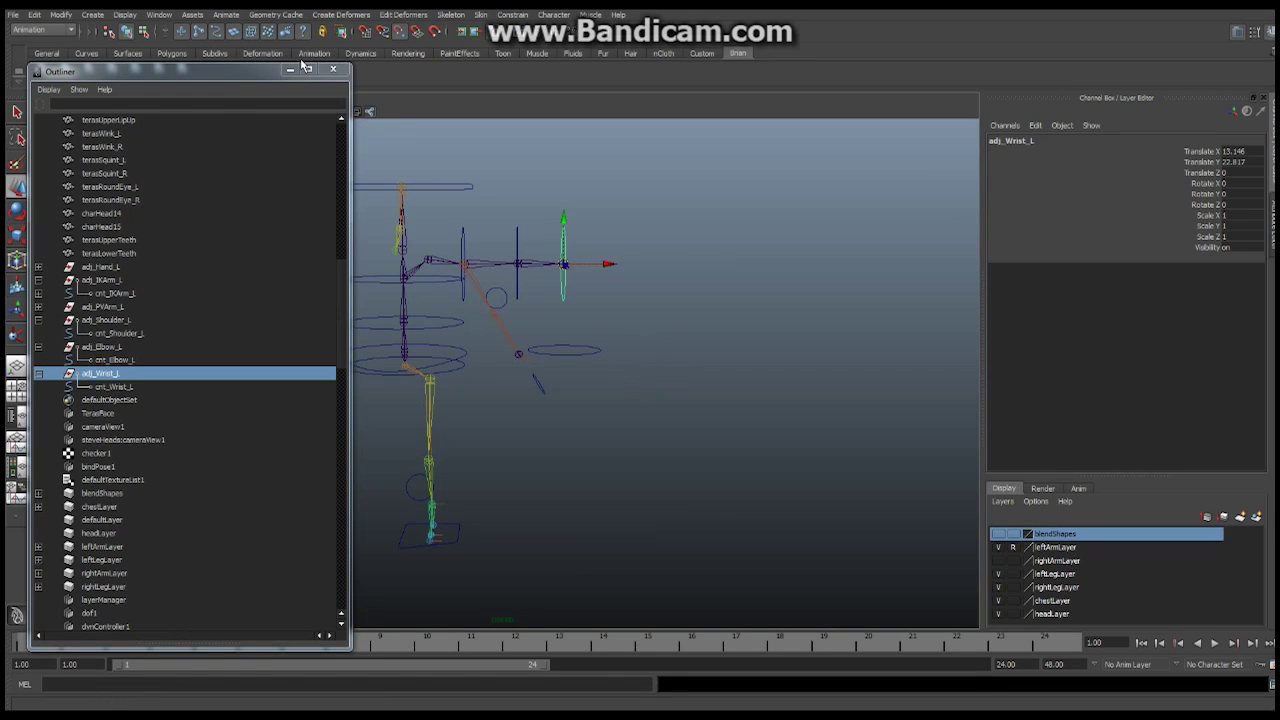
- Close the Outliner, show polygons in the viewport again, and hide the IK handles and joints
left_click(333, 69)
left_click_drag(565, 410, 211, 214, "alt")
left_click(142, 99)
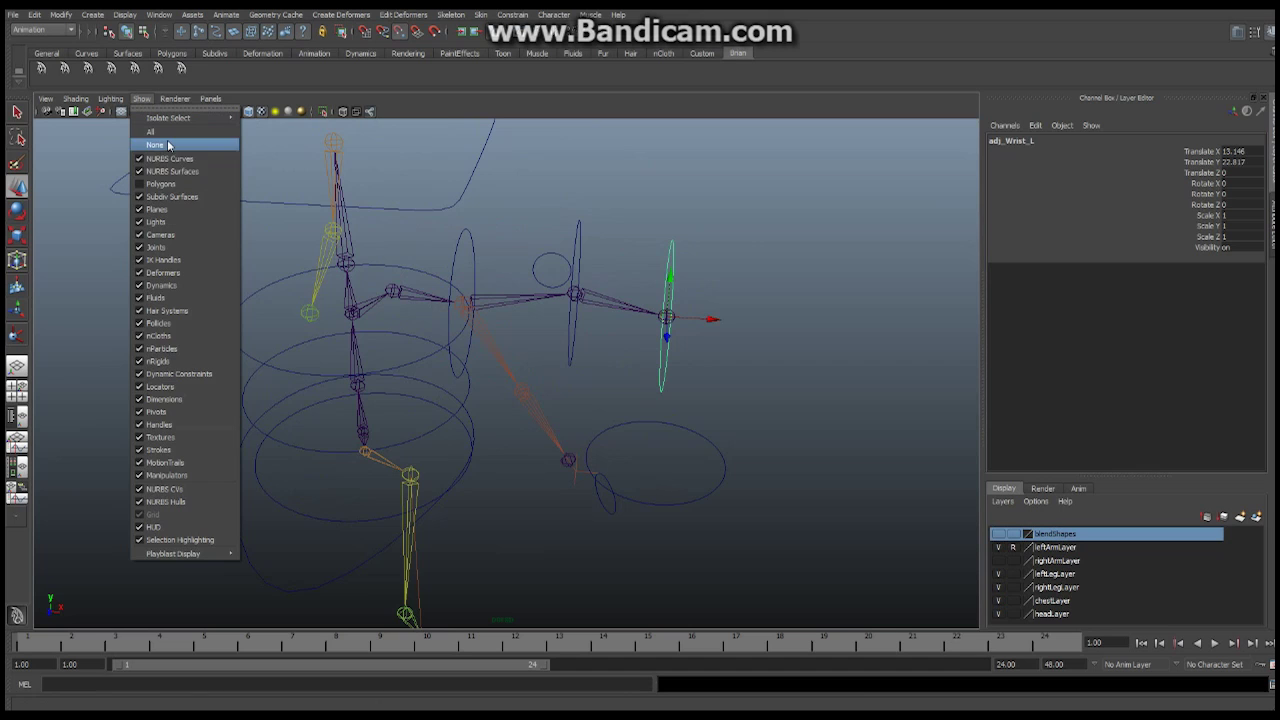
left_click(155, 183)
left_click(142, 99)
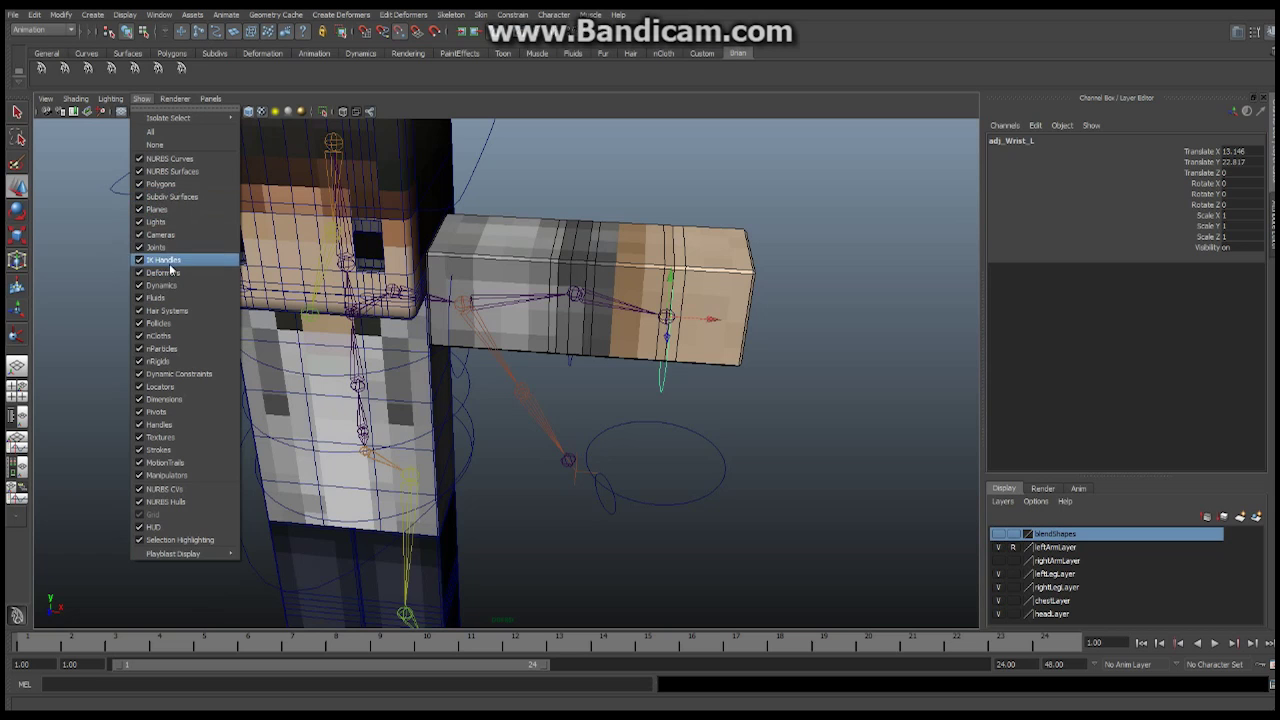
left_click(165, 260)
left_click(142, 99)
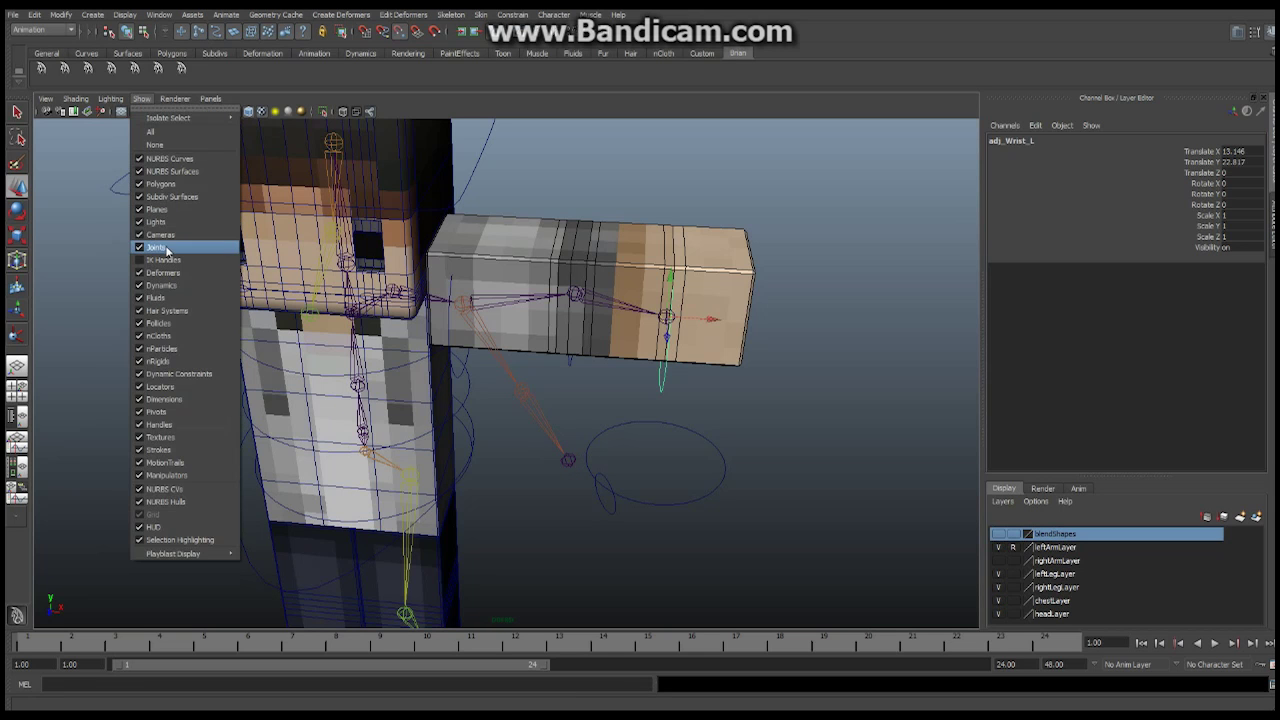
left_click(157, 247)
- Raise all control vertices of the cnt_Shoulder_L circle so that the ring is centered vertically around the arm
left_click_drag(670, 308, 512, 325, "alt")
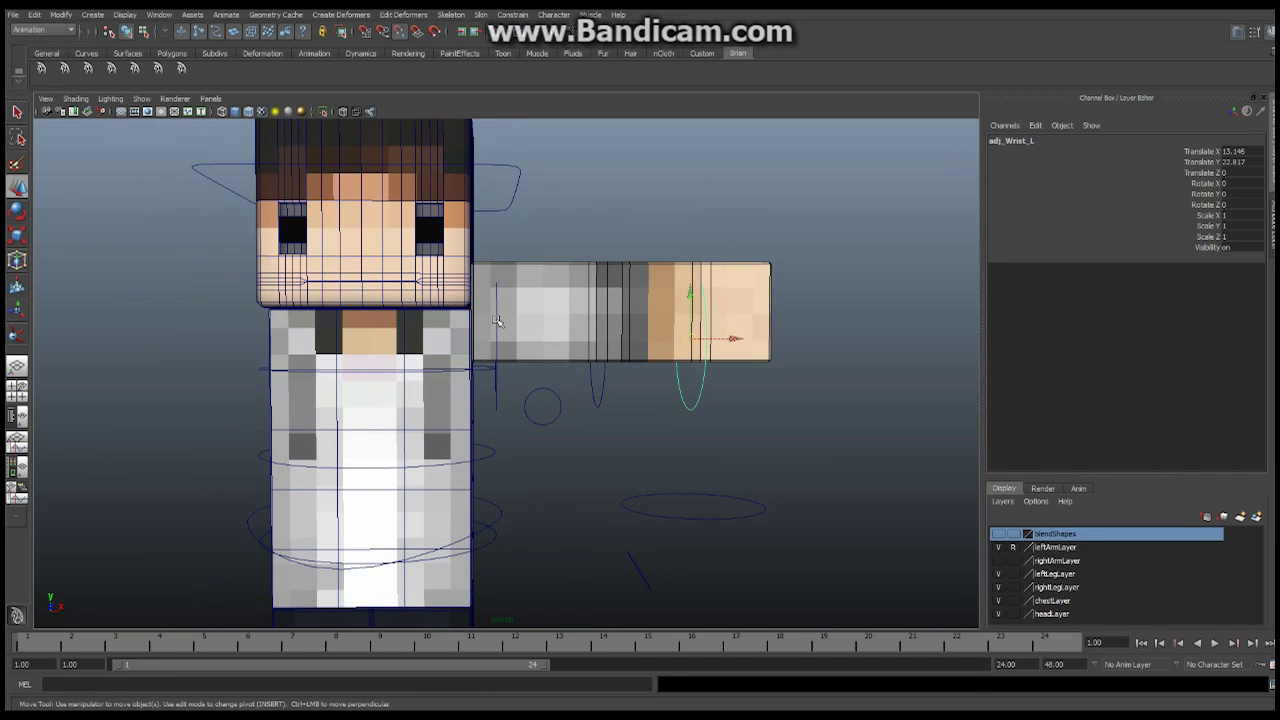
left_click(497, 321)
right_click_drag(497, 321, 505, 336)
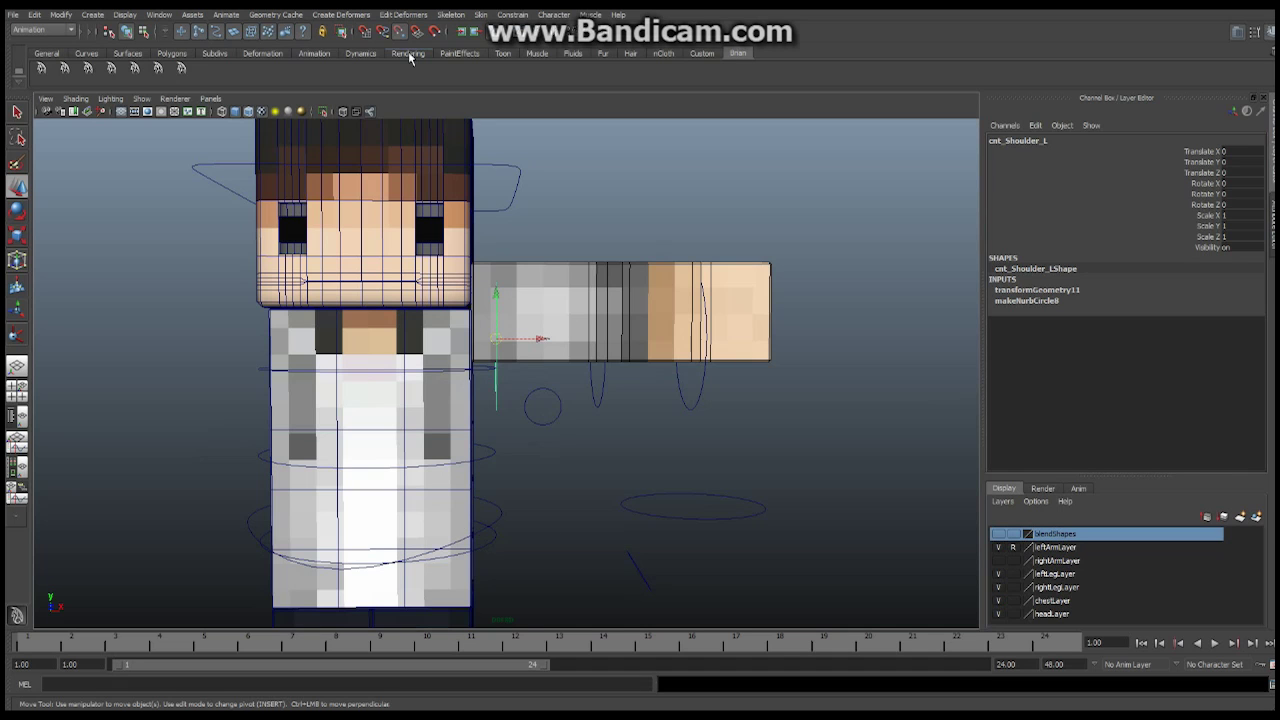
right_click(497, 317)
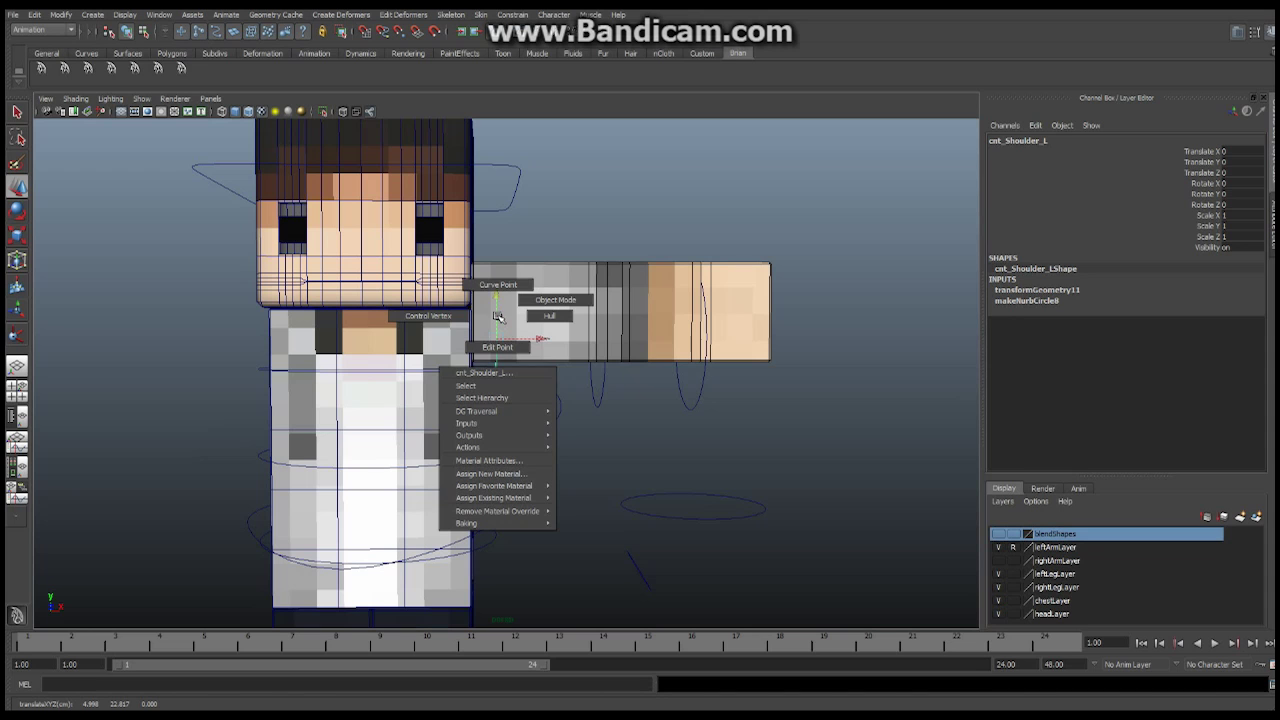
left_click(430, 316)
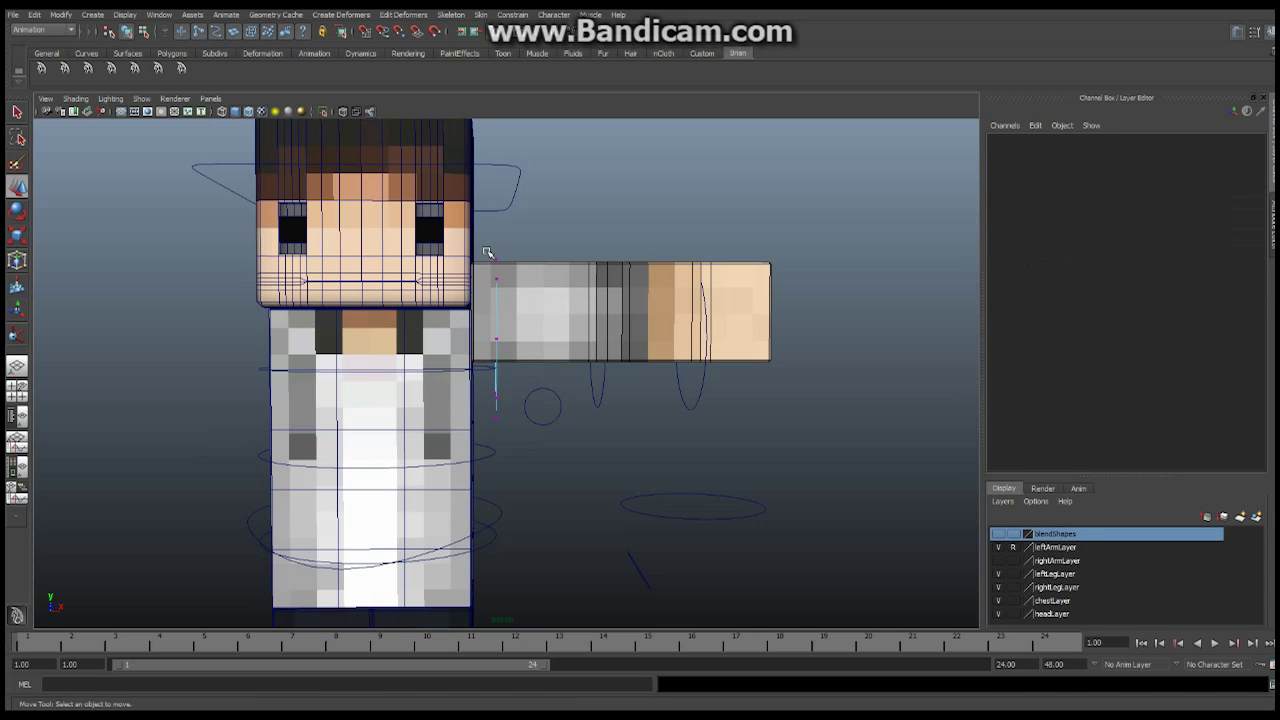
left_click(520, 423)
left_click_drag(520, 423, 452, 322, "alt")
key("e")
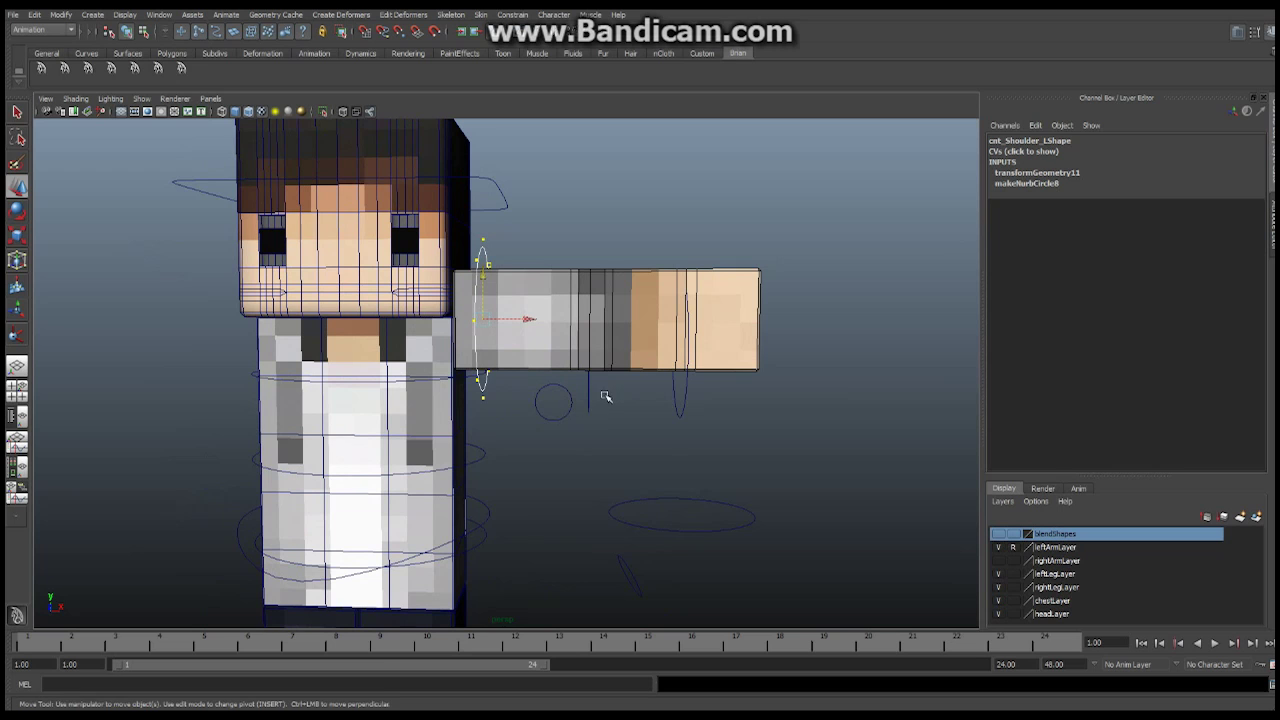
- Raise all control vertices of the cnt_Elbow_L circle so that the ring is centered vertically around the elbow
mouse_move(590, 393)
right_mouse_down()
mouse_move(560, 392)
mouse_move(601, 371)
right_mouse_up()
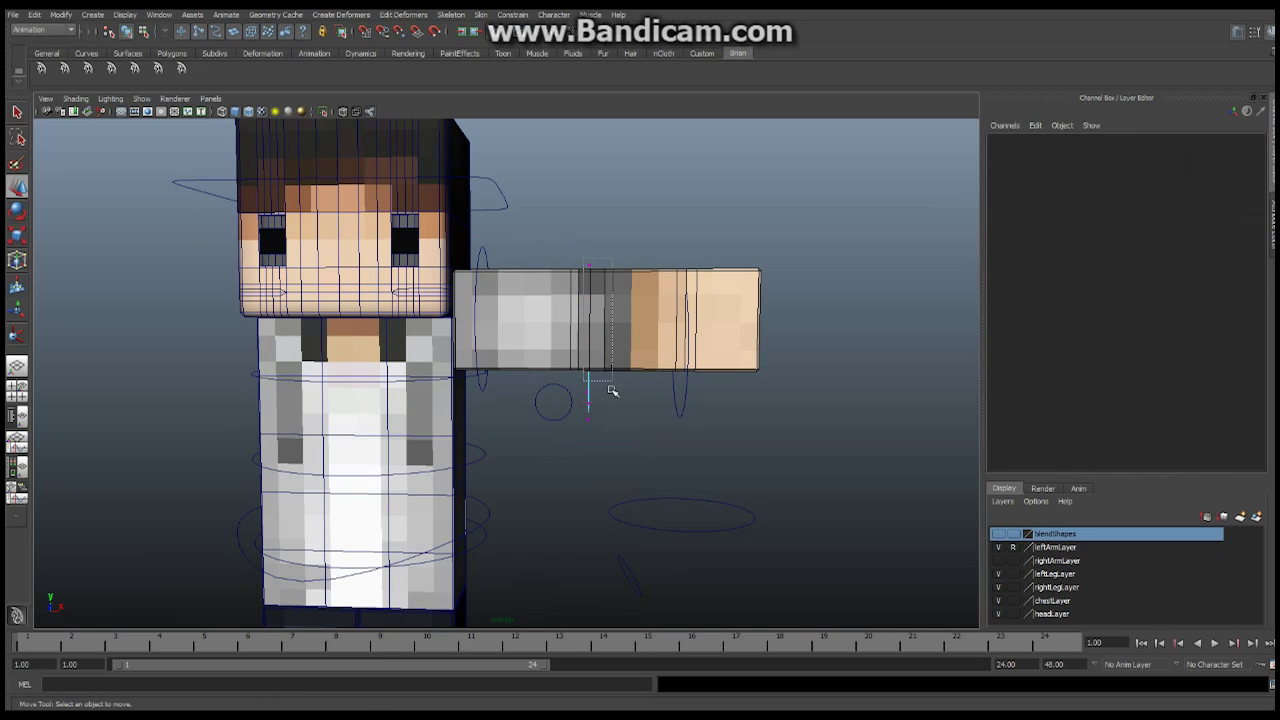
left_click(612, 428)
left_click_drag(612, 428, 638, 366, "alt")
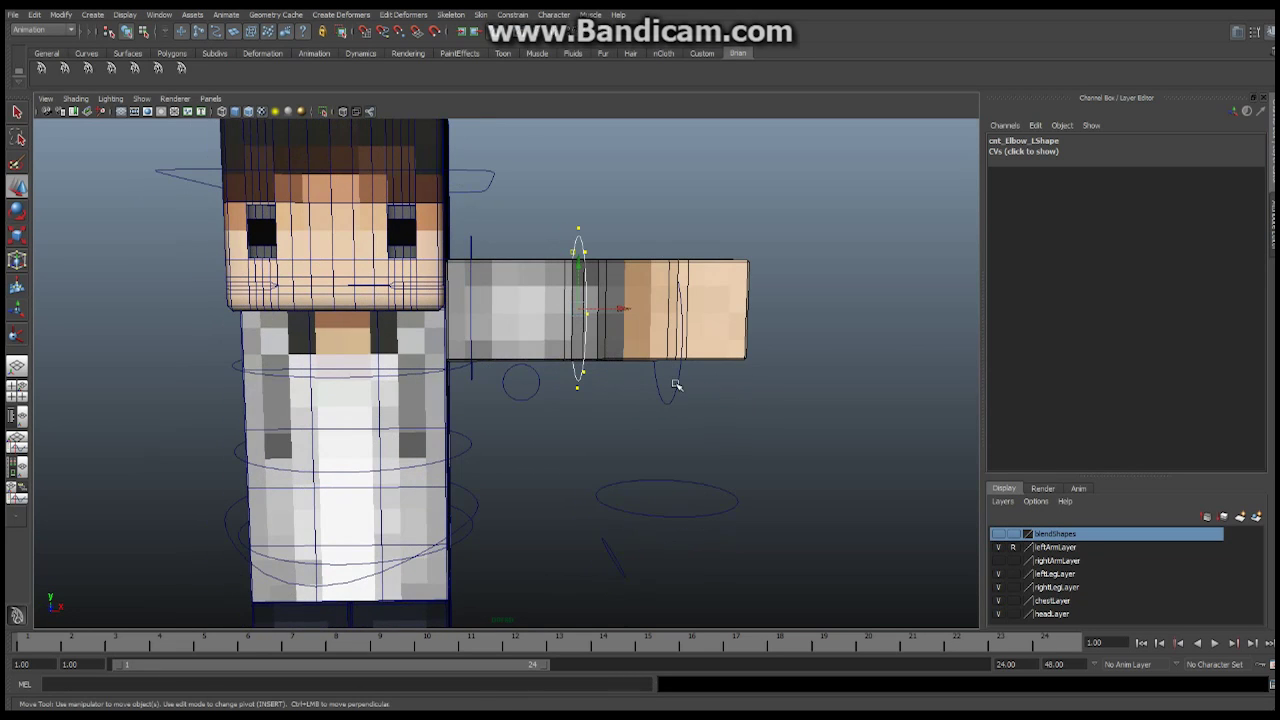
- Move all control vertices of the cnt_Wrist_L circle up and fine-tune their height so that the ring is centered around the wrist
left_click(670, 388)
right_click_drag(678, 380, 620, 380)
left_click_drag(689, 366, 660, 362, "alt")
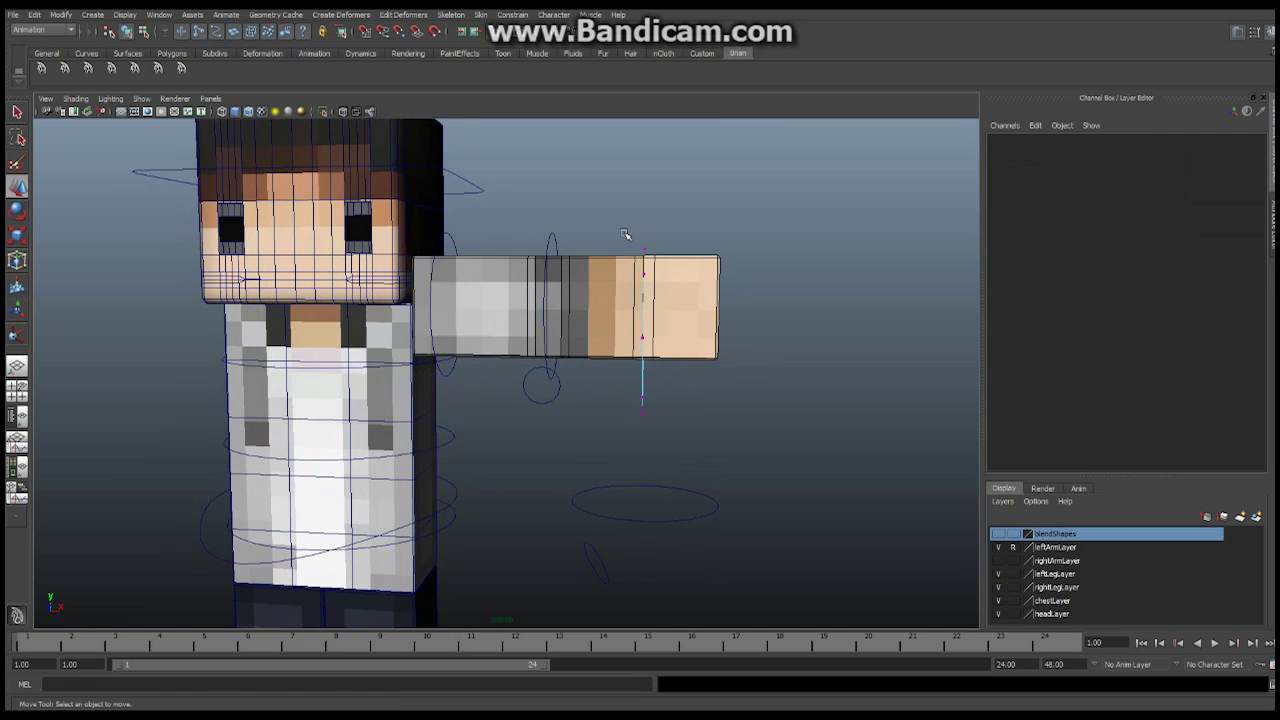
left_click_drag(625, 240, 508, 437)
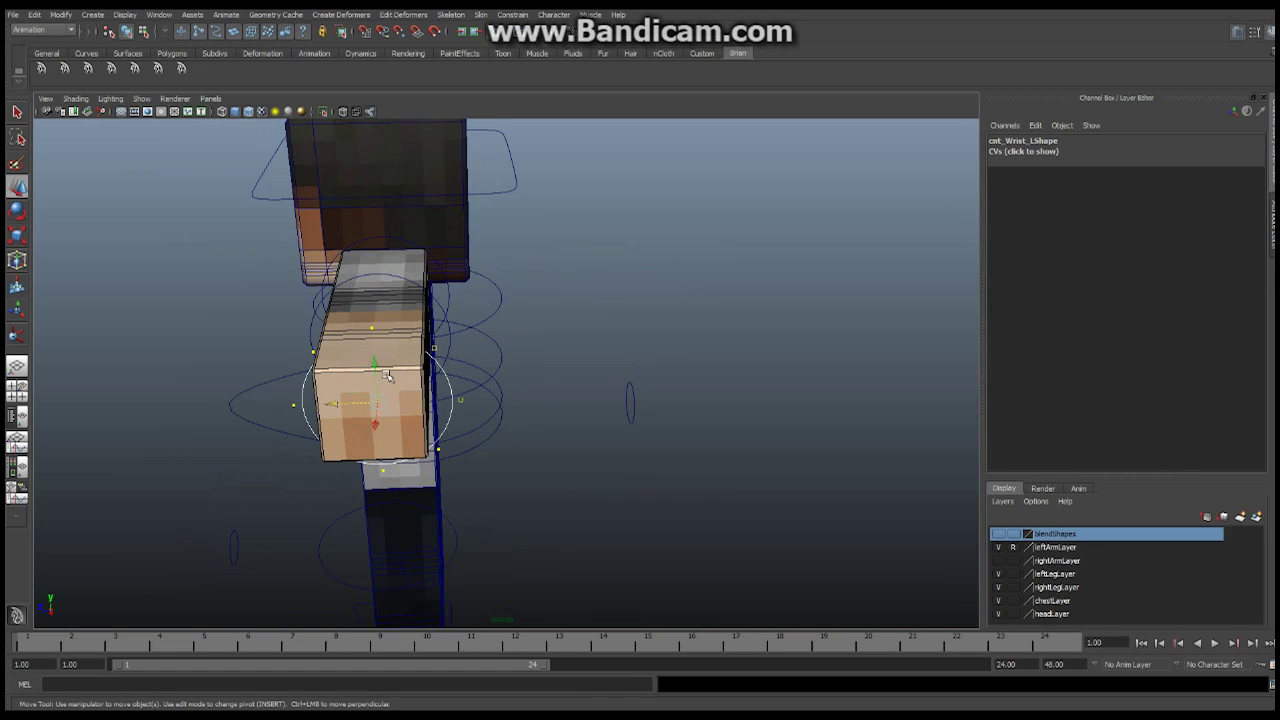
left_click_drag(373, 363, 645, 349)
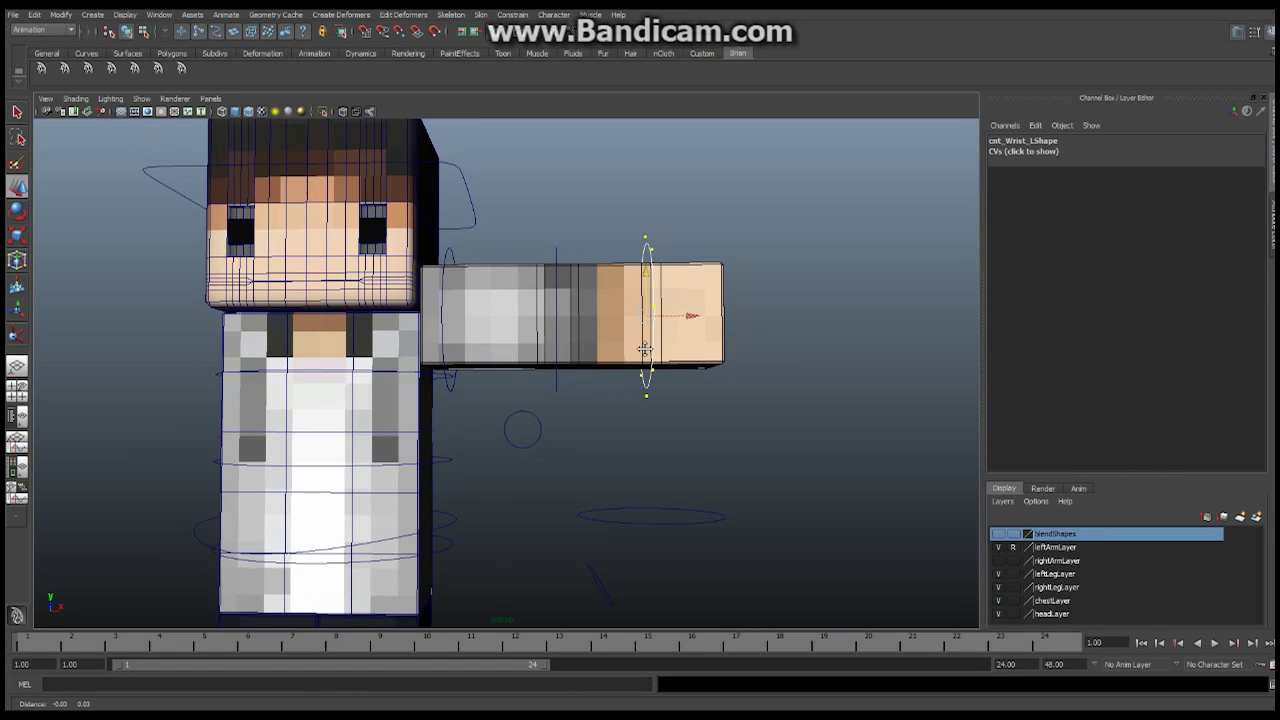
middle_click_drag(646, 272, 648, 278)
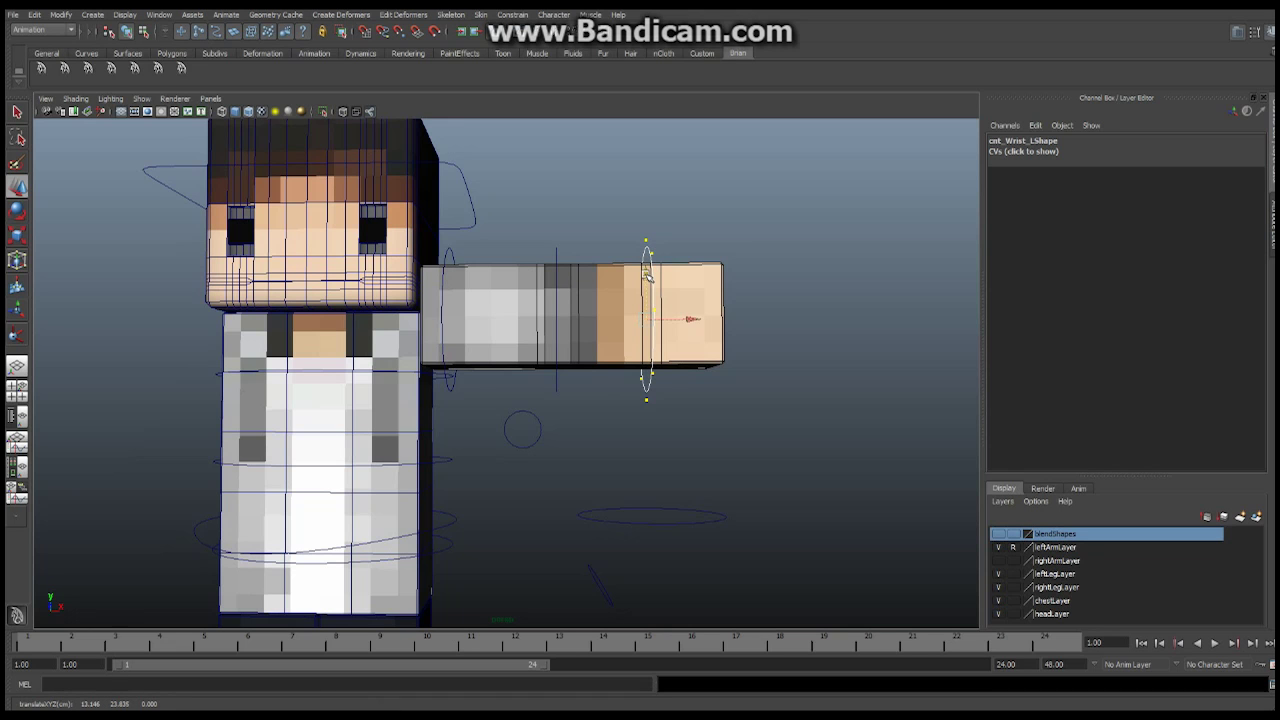
left_click_drag(667, 289, 584, 371, "alt")
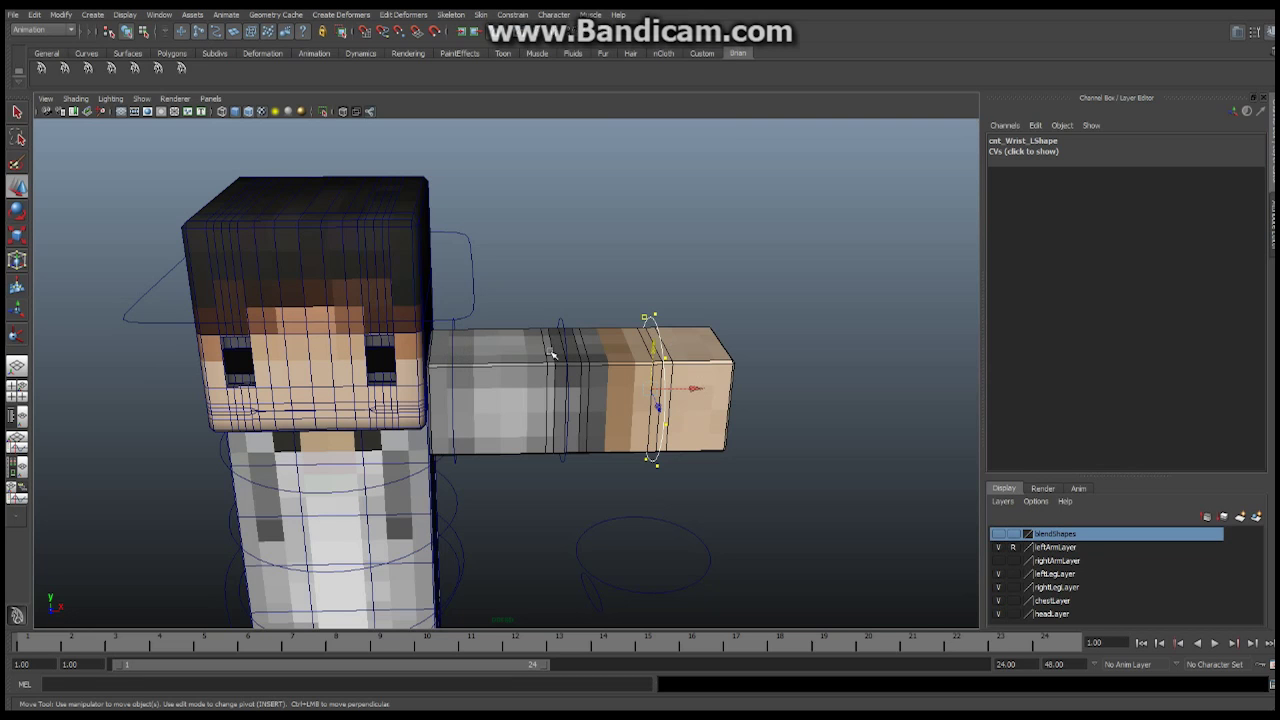
- Check from the arm's end and in the orthographic side view how the control rings are centered around the arm
left_click_drag(552, 354, 377, 355, "alt")
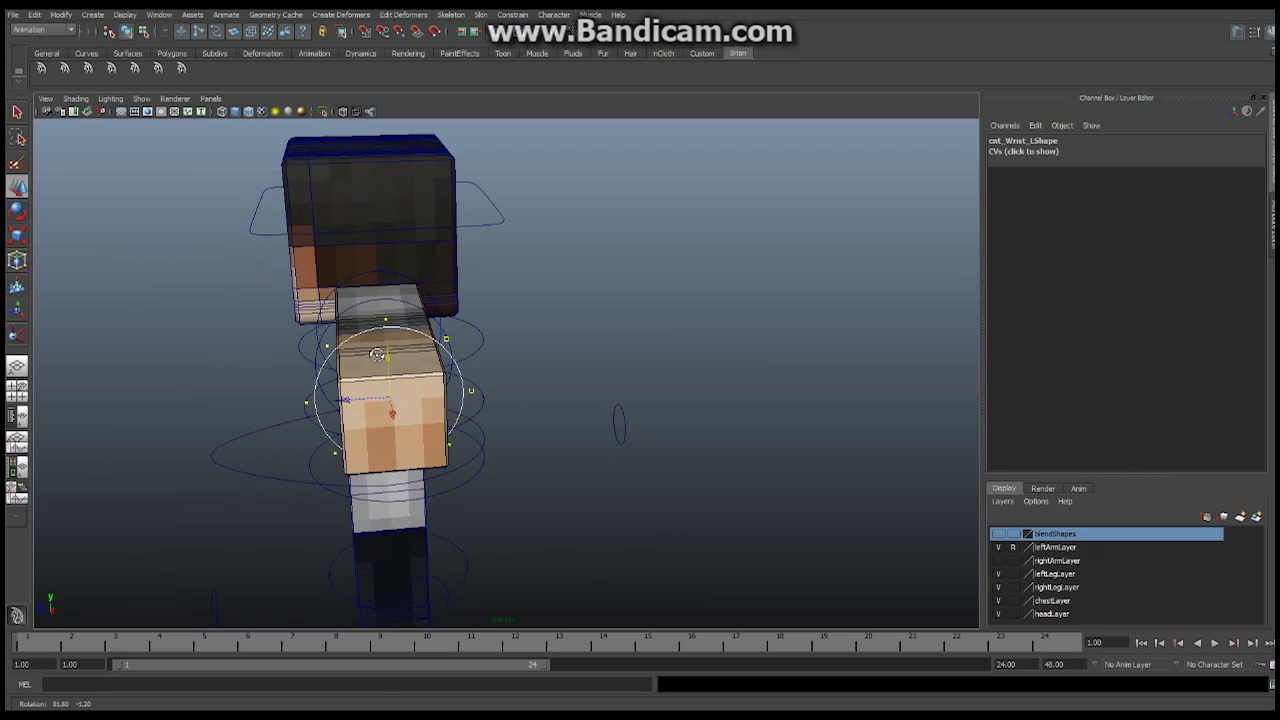
left_click(416, 306)
mouse_move(416, 306)
left_mouse_down("alt")
mouse_move(434, 326)
mouse_move(428, 302)
mouse_move(343, 300)
mouse_move(408, 285)
left_mouse_up("alt")
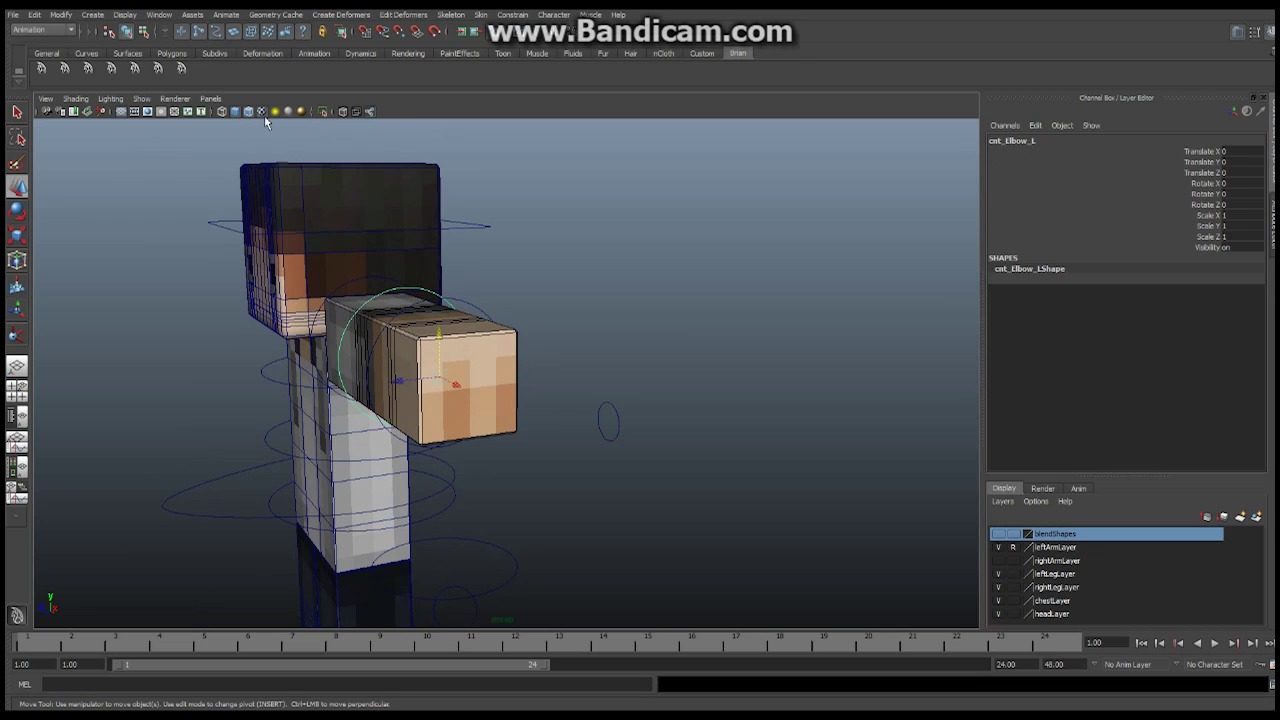
left_click(147, 102)
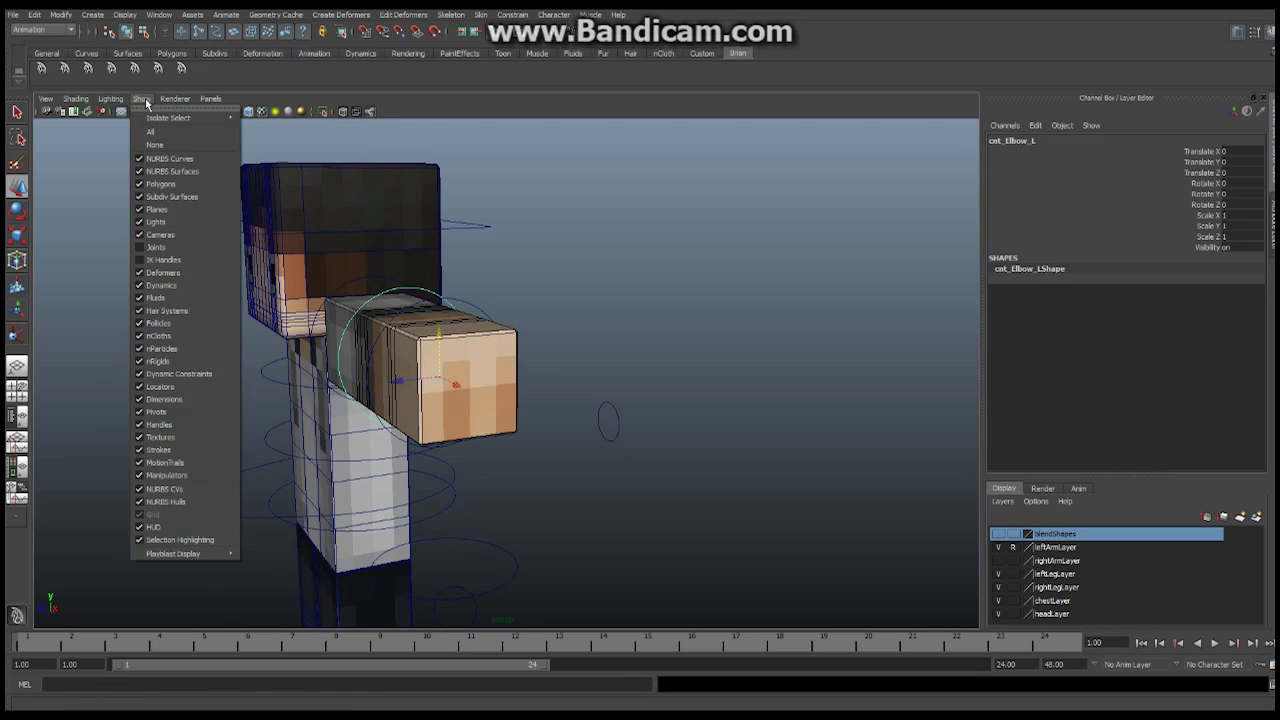
mouse_move(203, 102)
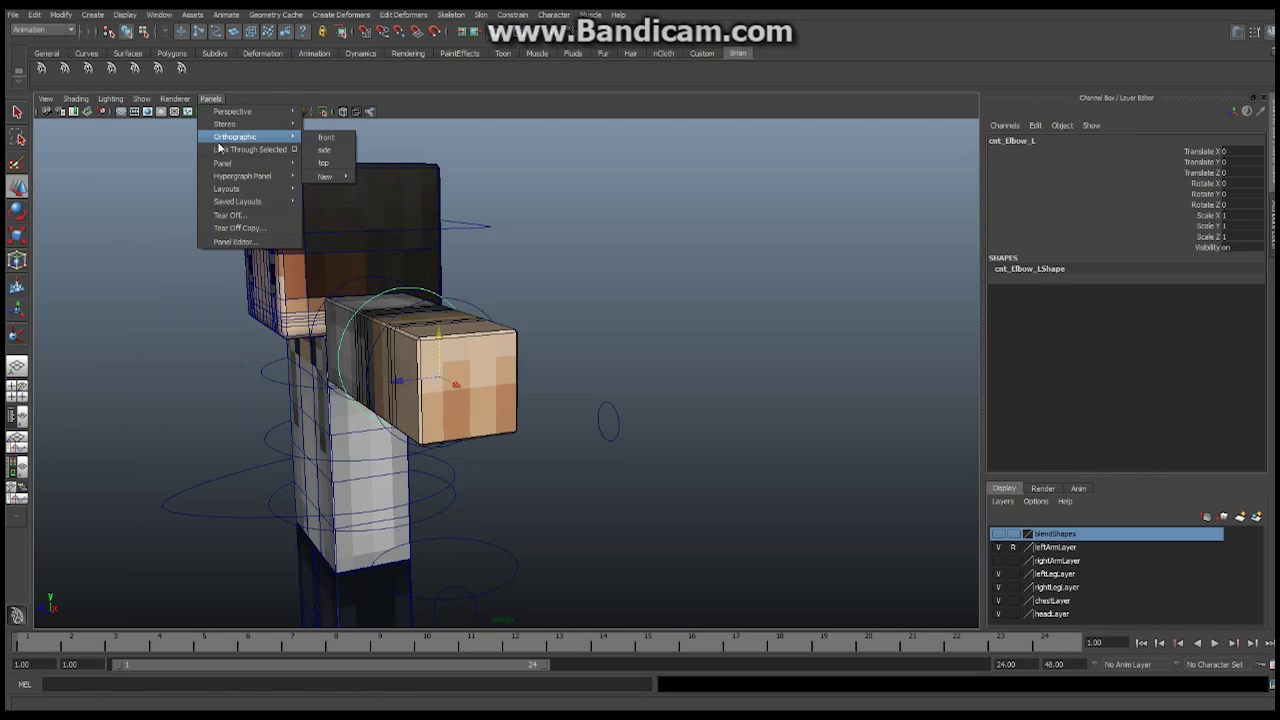
left_click(324, 149)
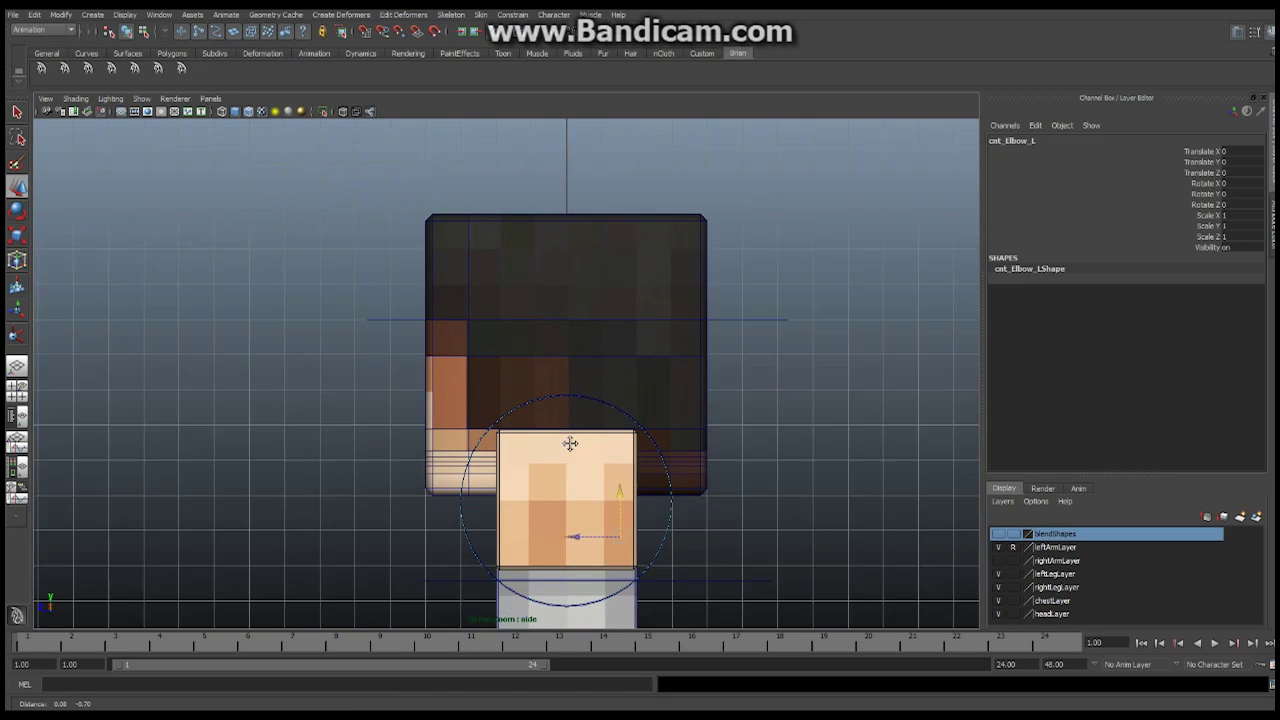
middle_click_drag(571, 443, 557, 355, "alt")
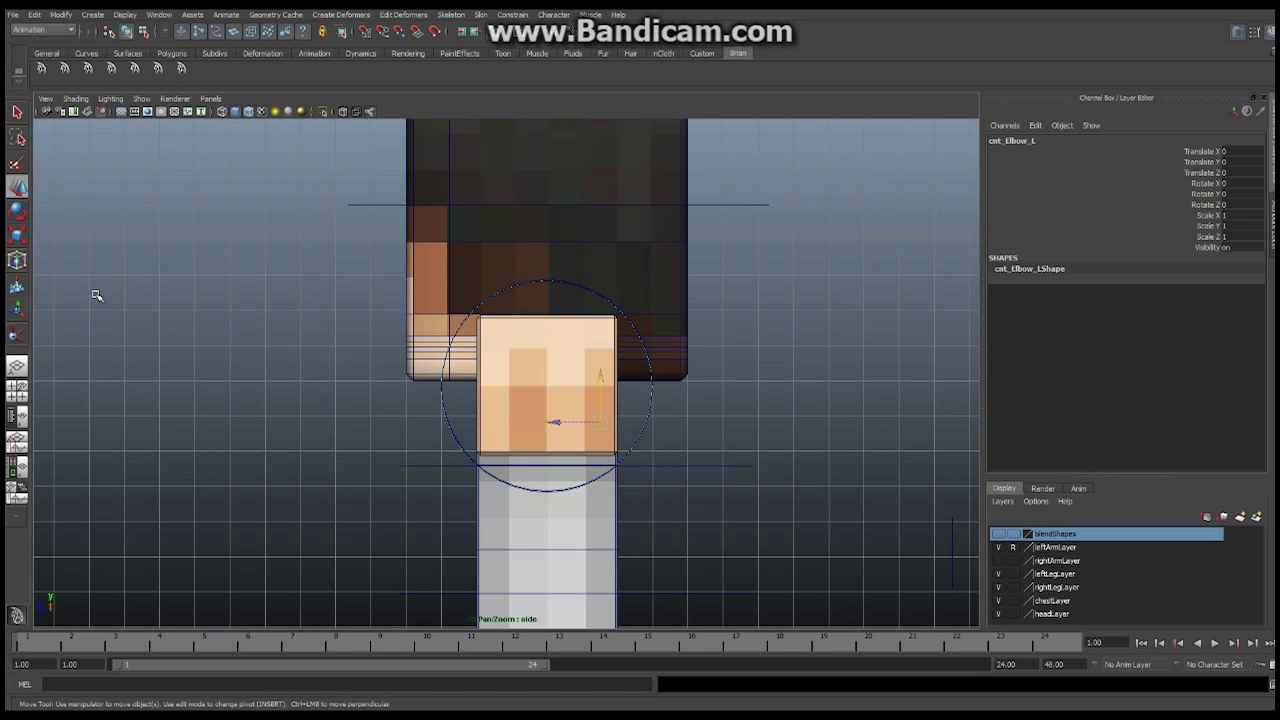
left_click(17, 366)
middle_click_drag(500, 384, 449, 379, "alt")
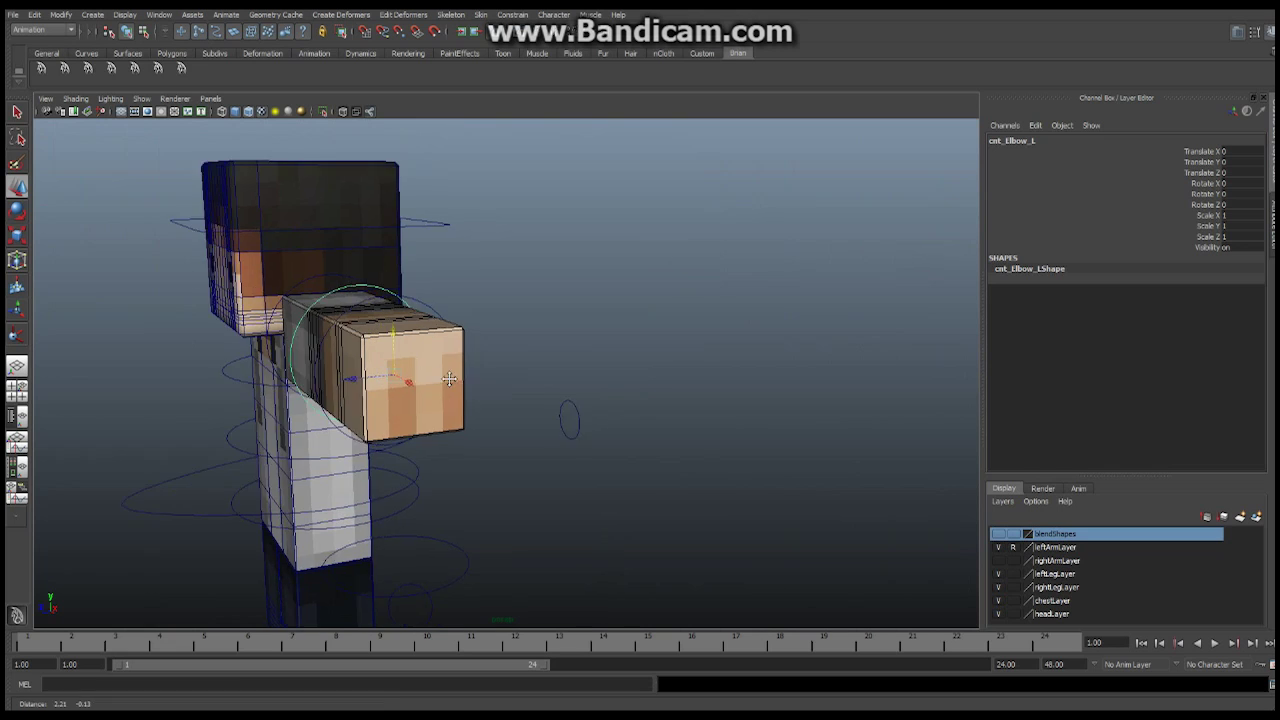
- Inspect the cnt_Shoulder_L, cnt_Elbow_L and cnt_Wrist_L controls one after another around the arm, and reopen the Outliner
left_click_drag(449, 379, 523, 279, "alt")
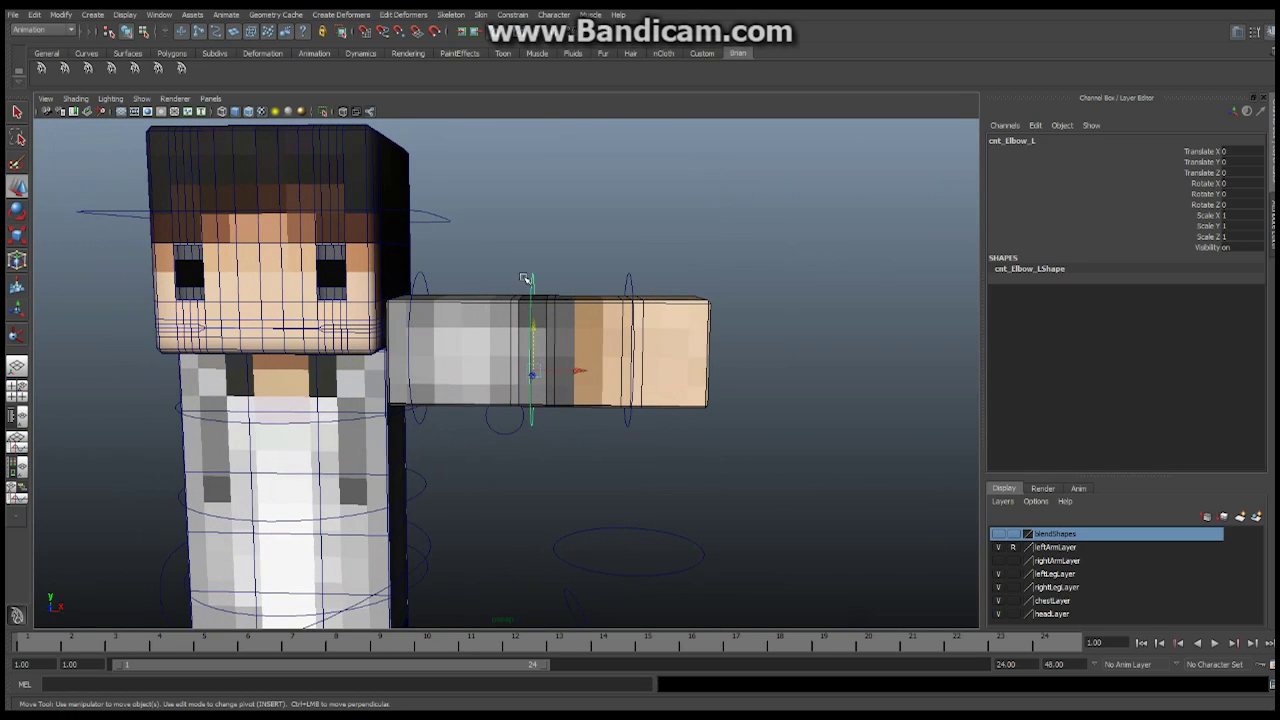
left_click(426, 278)
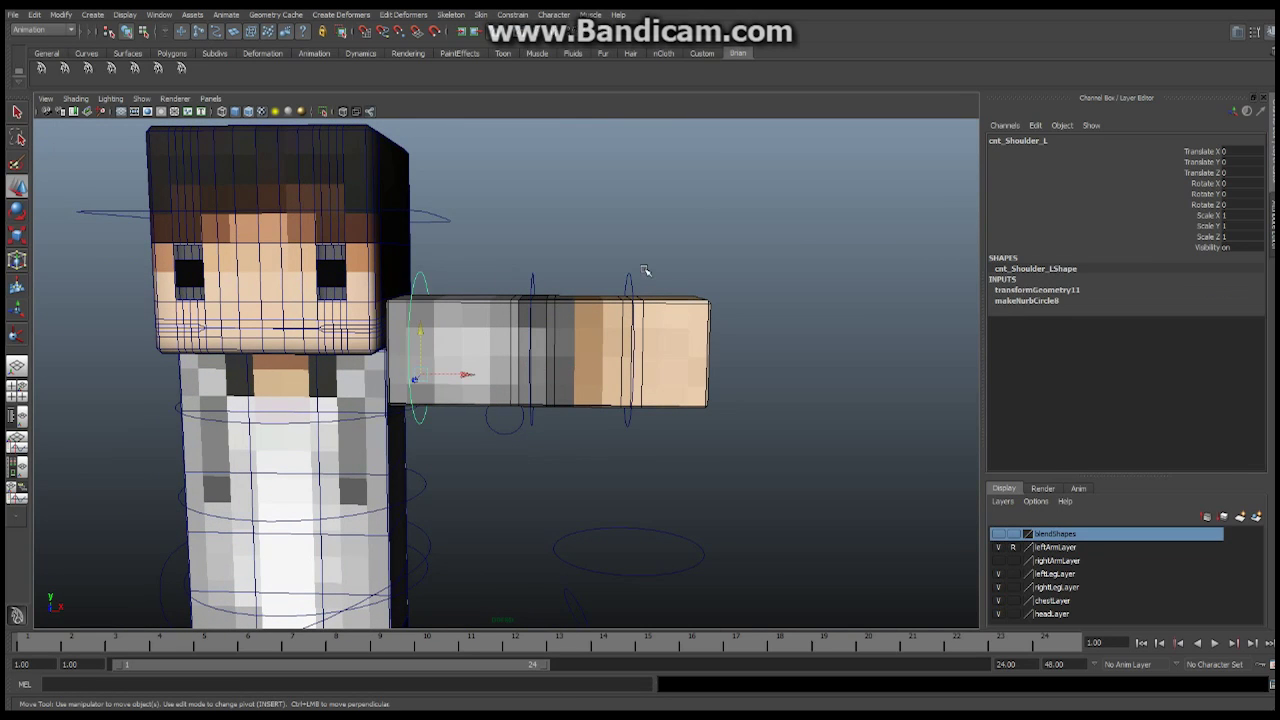
left_click(531, 280)
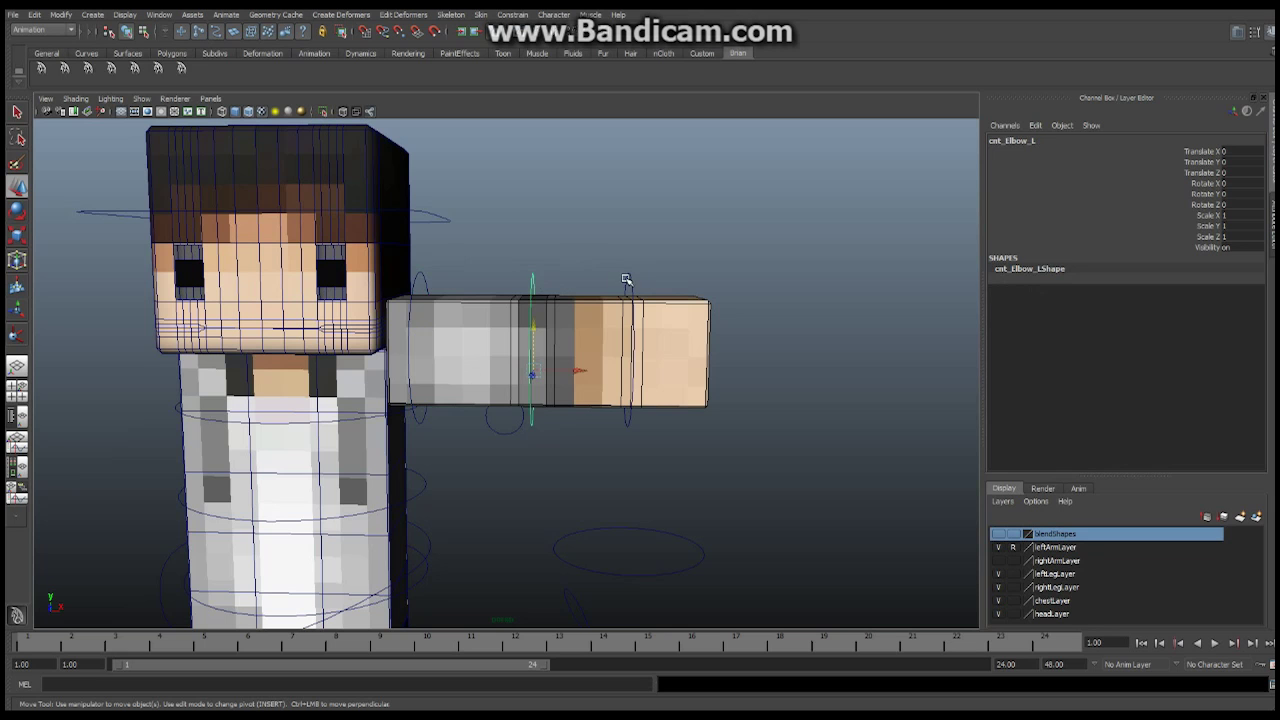
left_click(628, 280)
left_click_drag(733, 322, 440, 310, "alt")
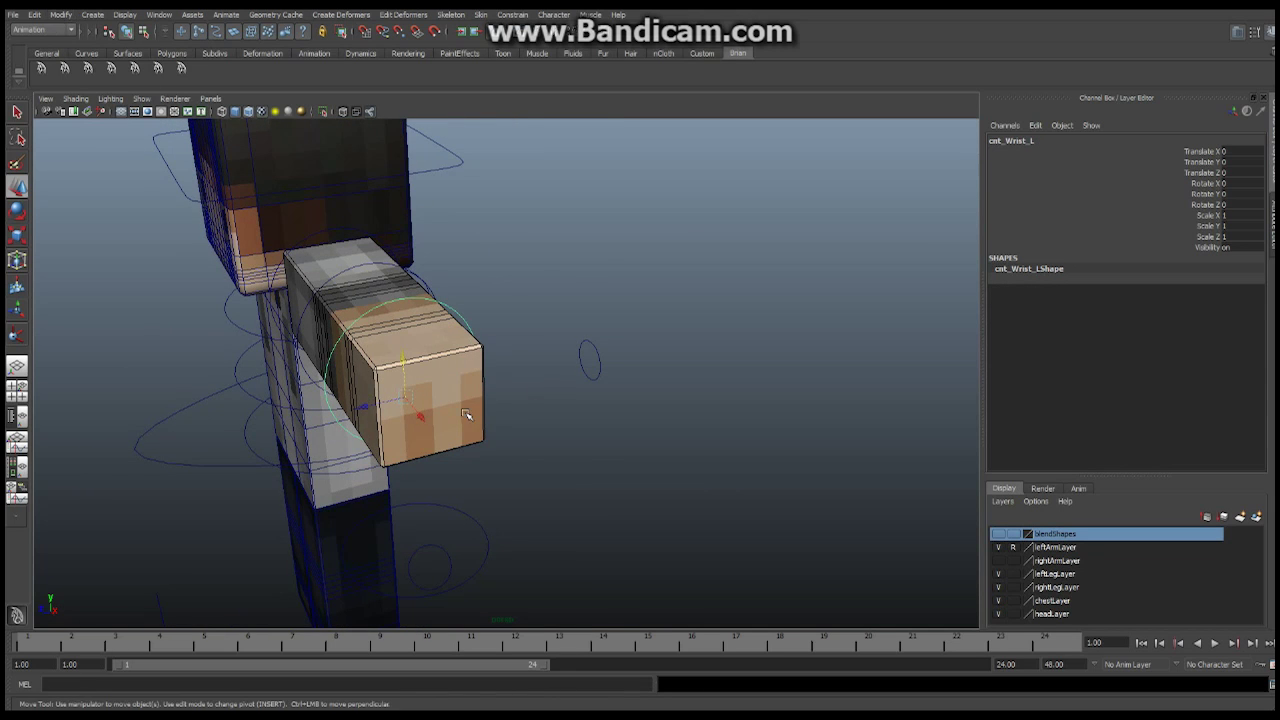
key("bracketleft")
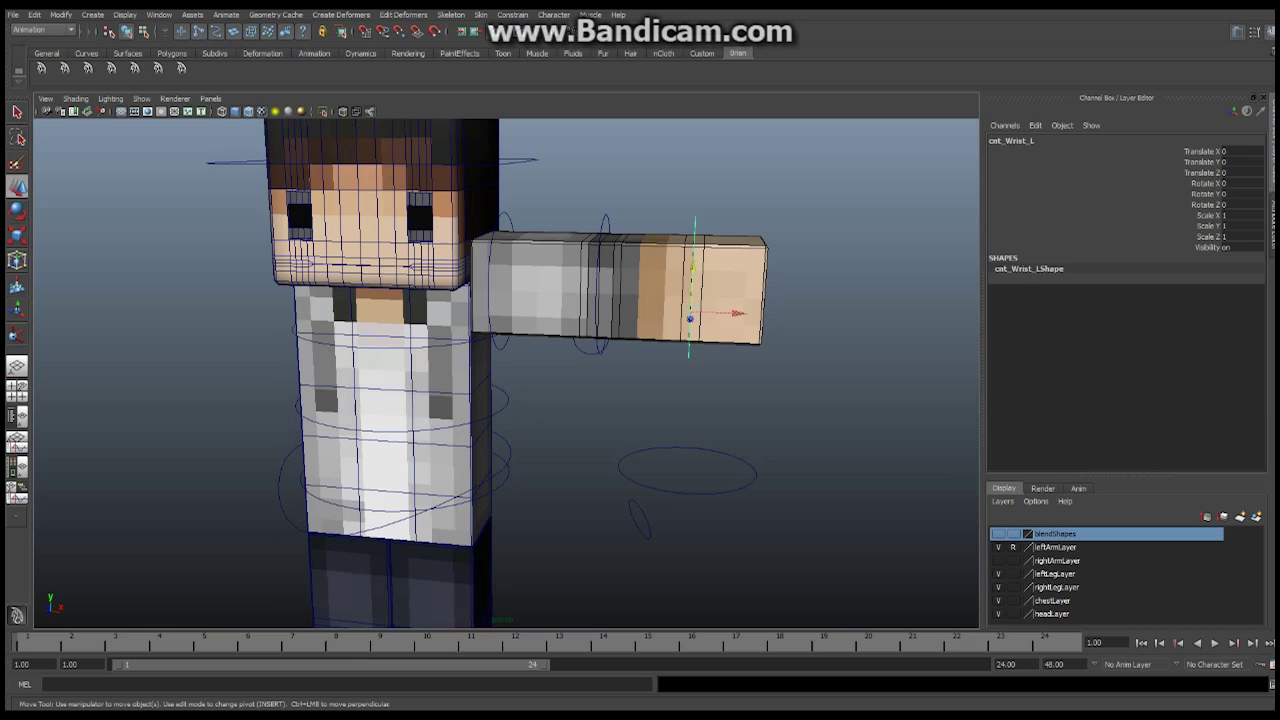
key("shift+o")
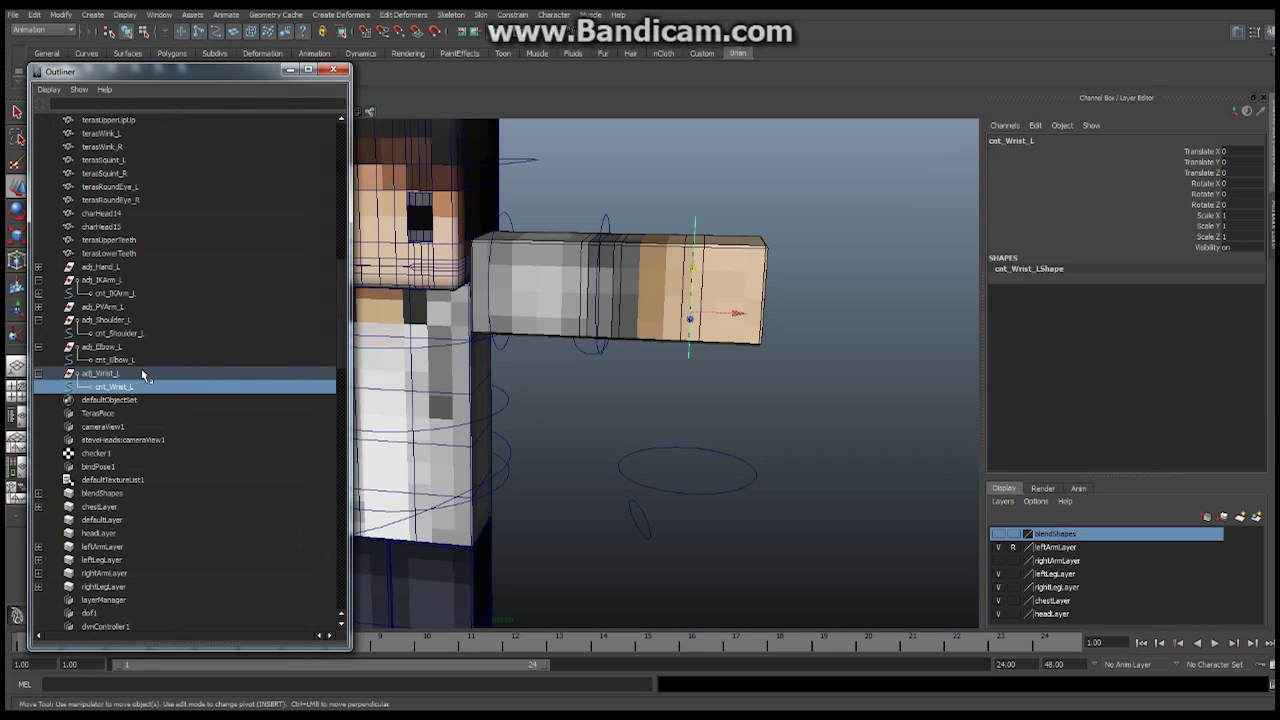
- Parent adj_Wrist_L under cnt_Elbow_L, and adj_Elbow_L under cnt_Shoulder_L
left_click(99, 373)
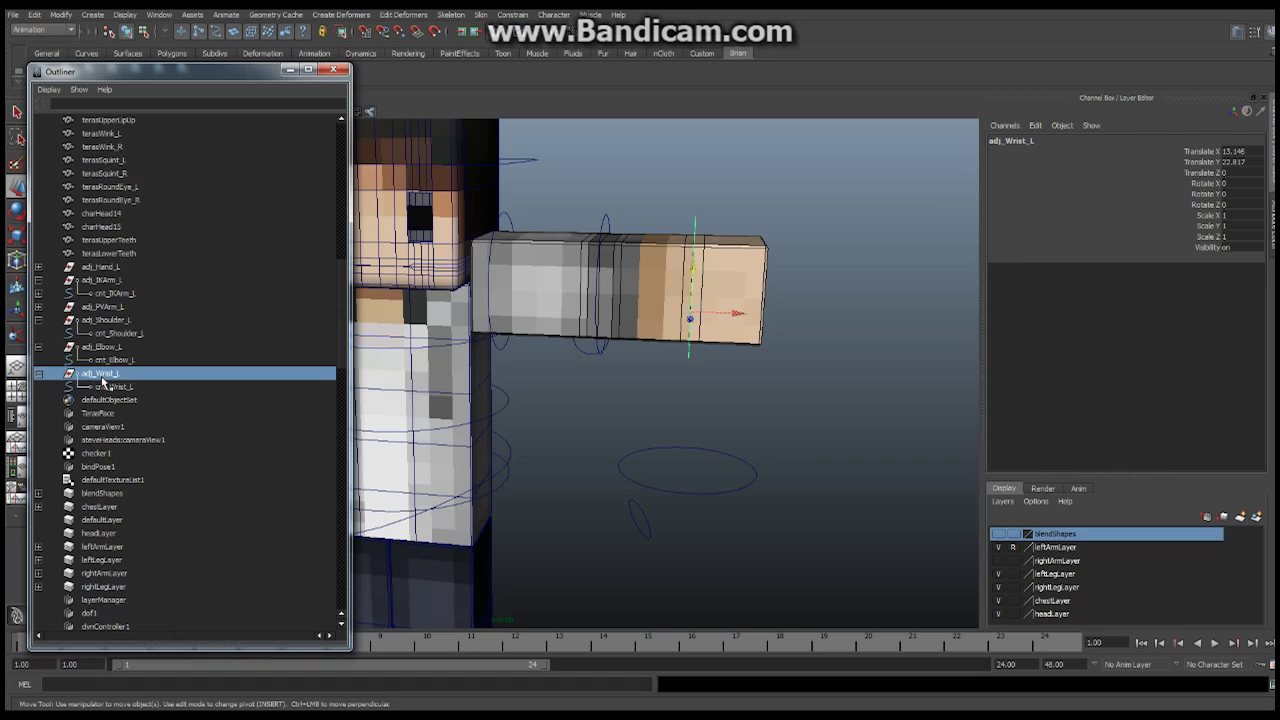
middle_click_drag(99, 378, 110, 360)
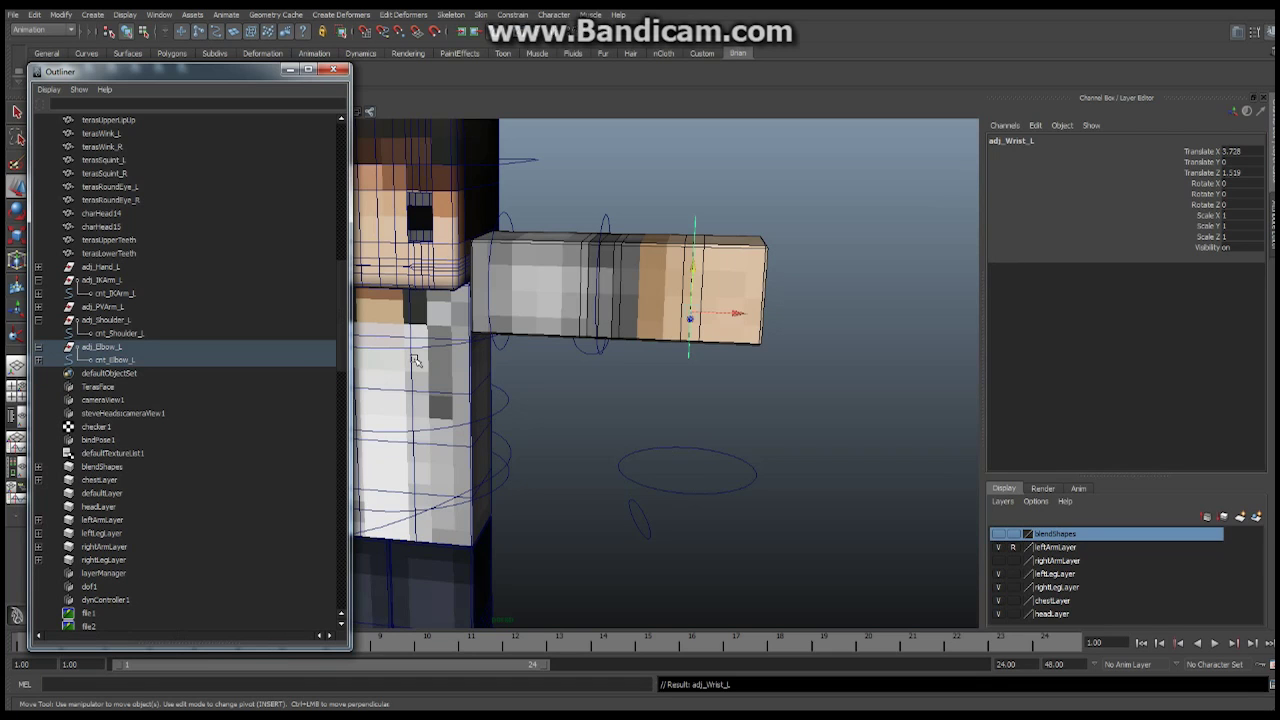
left_click(115, 347)
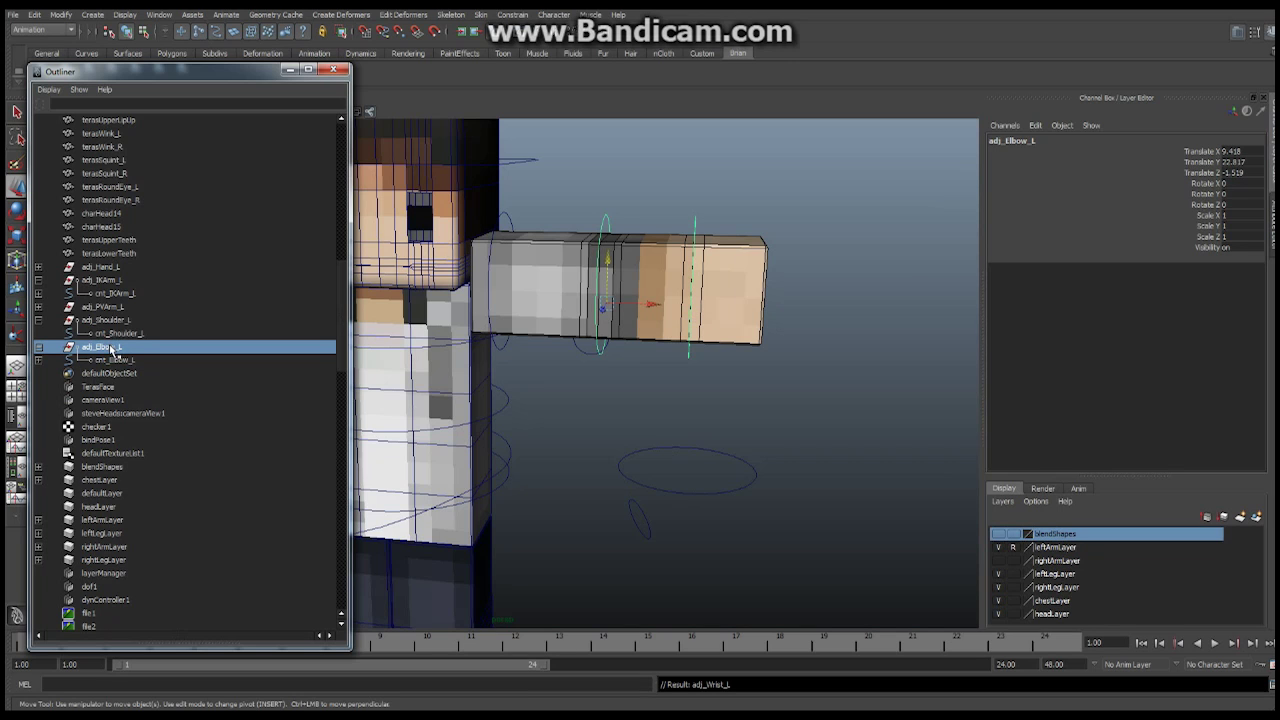
middle_click_drag(113, 347, 117, 330)
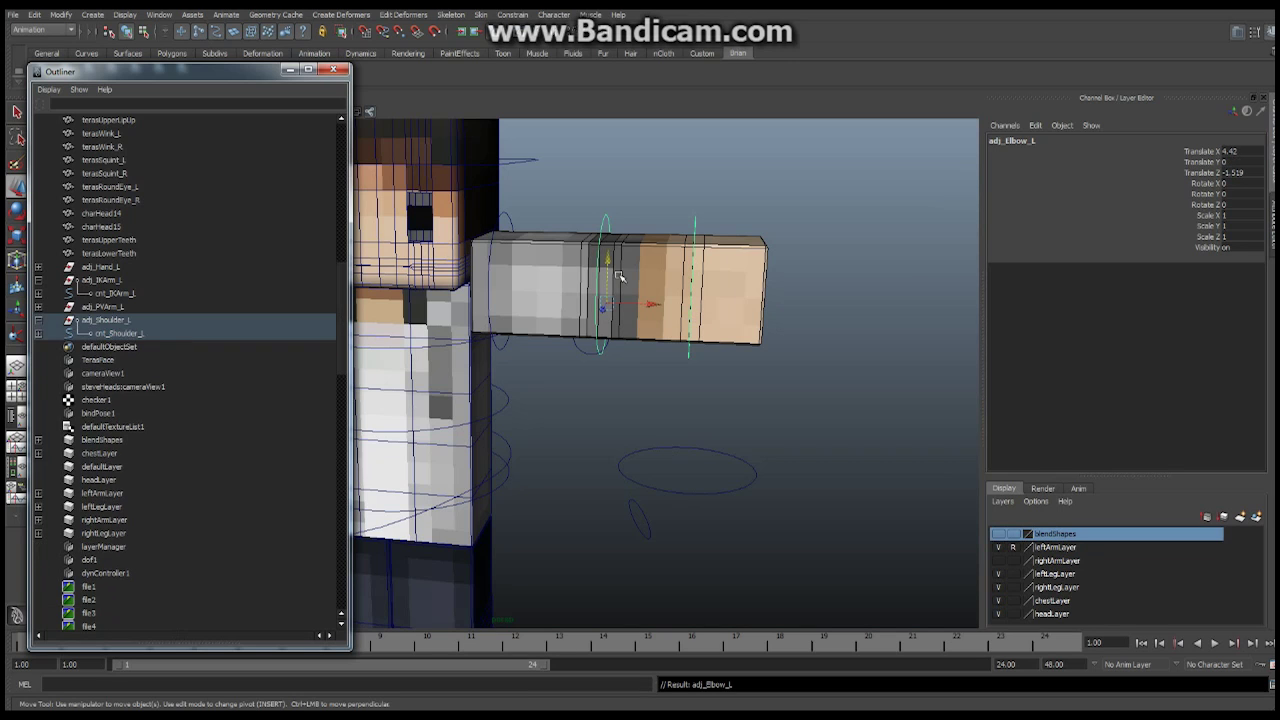
- Check the FK control hierarchy by selecting cnt_Wrist_L, cnt_Elbow_L, cnt_Shoulder_L and adj_Shoulder_L one after another
left_click(690, 220)
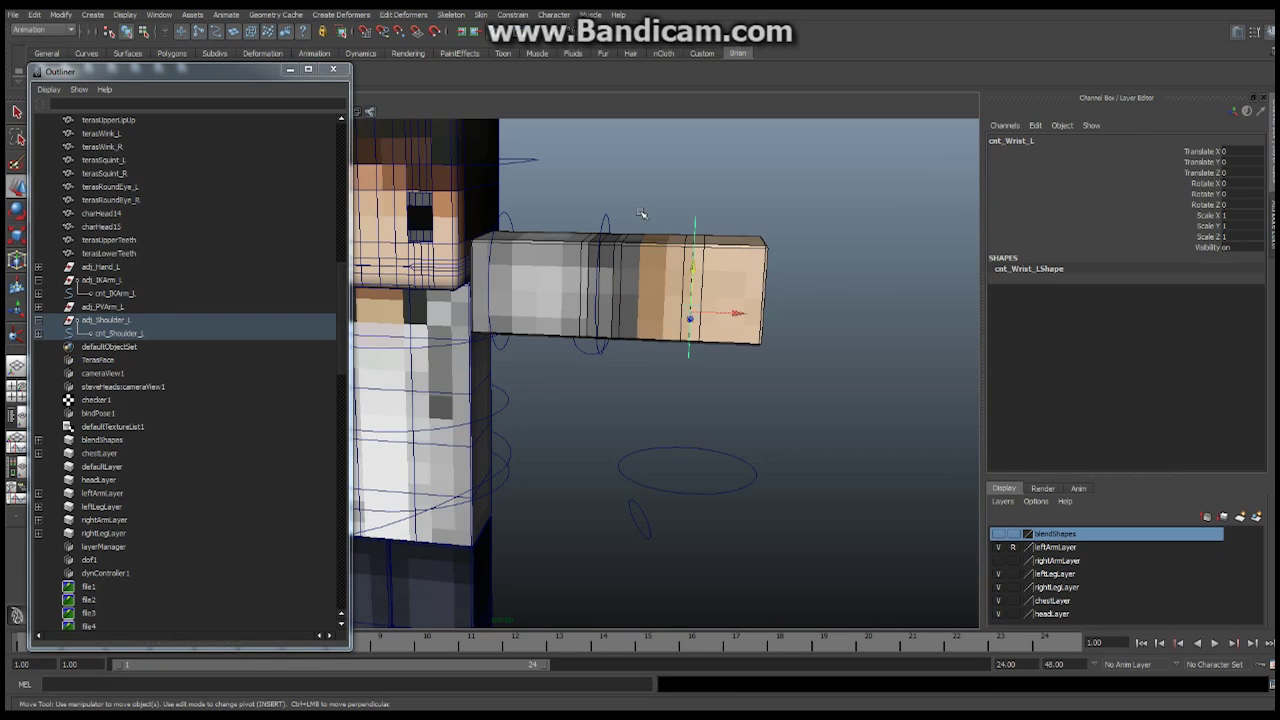
left_click(604, 214)
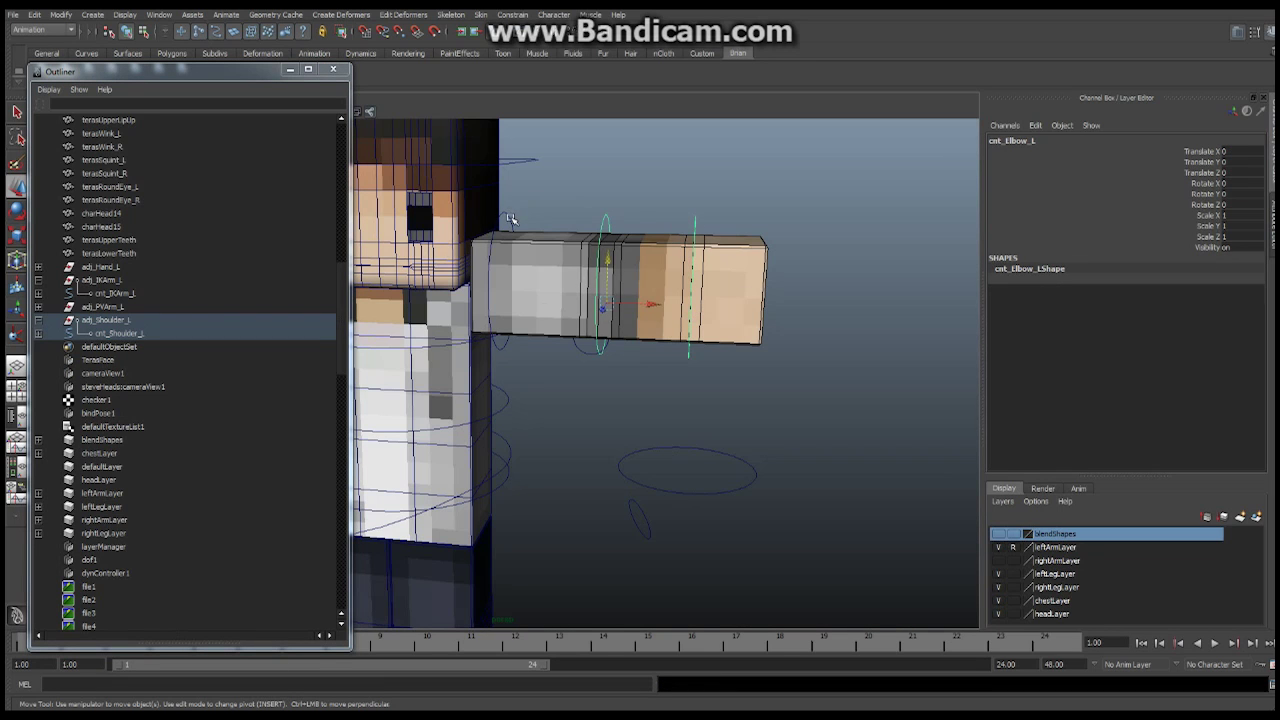
left_click(115, 333)
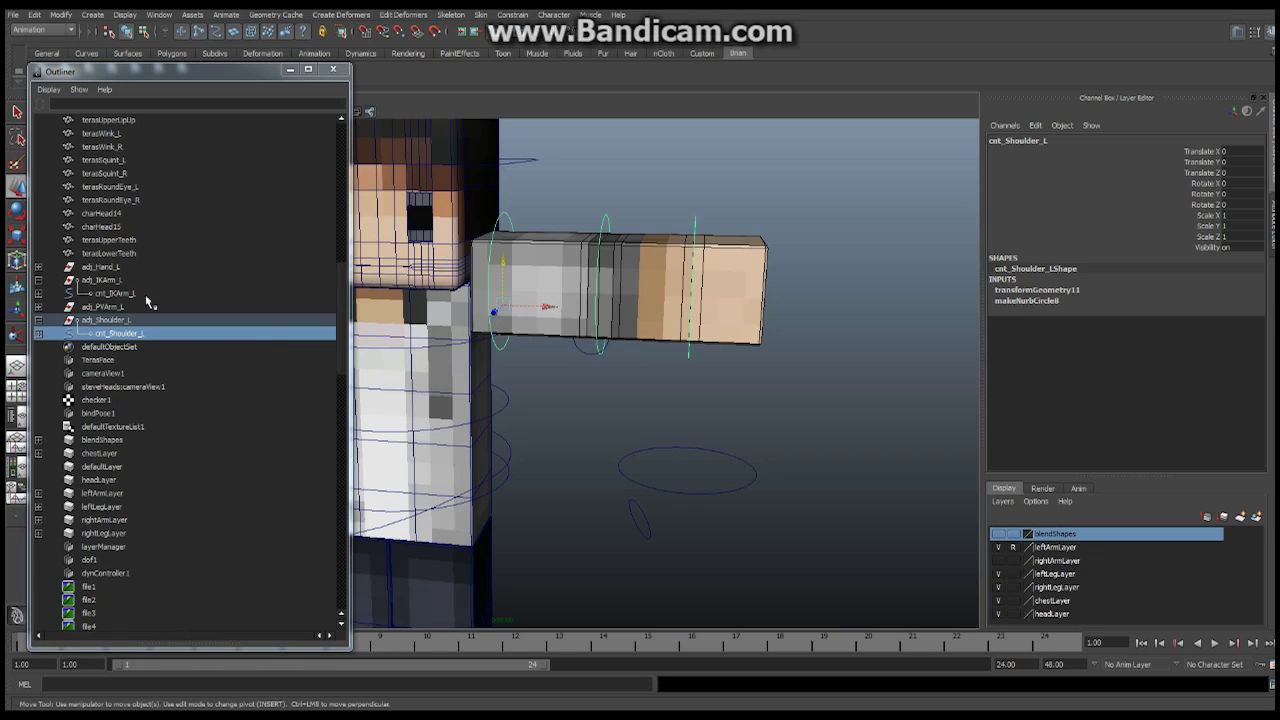
left_click(115, 320)
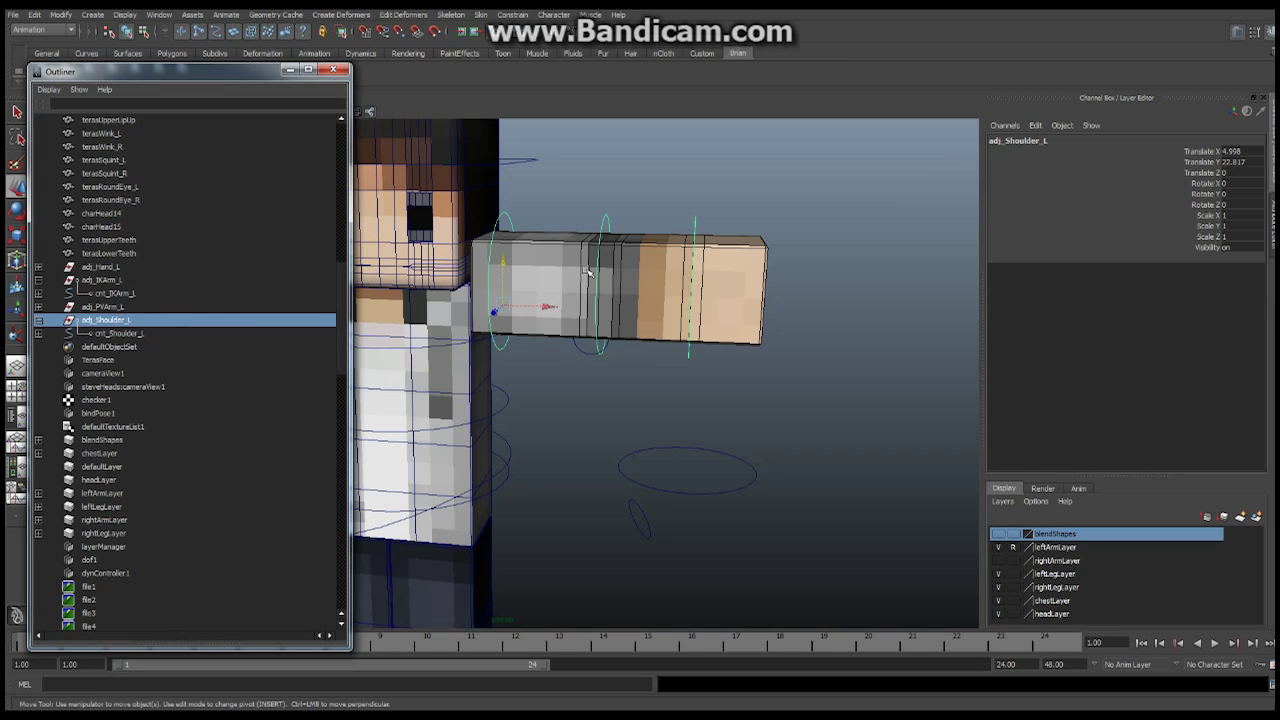
- Expand the adj_Root hierarchy down to cnt_Spine2, parent adj_Shoulder_L under cnt_Spine2, and minimize the Outliner
left_click(443, 347)
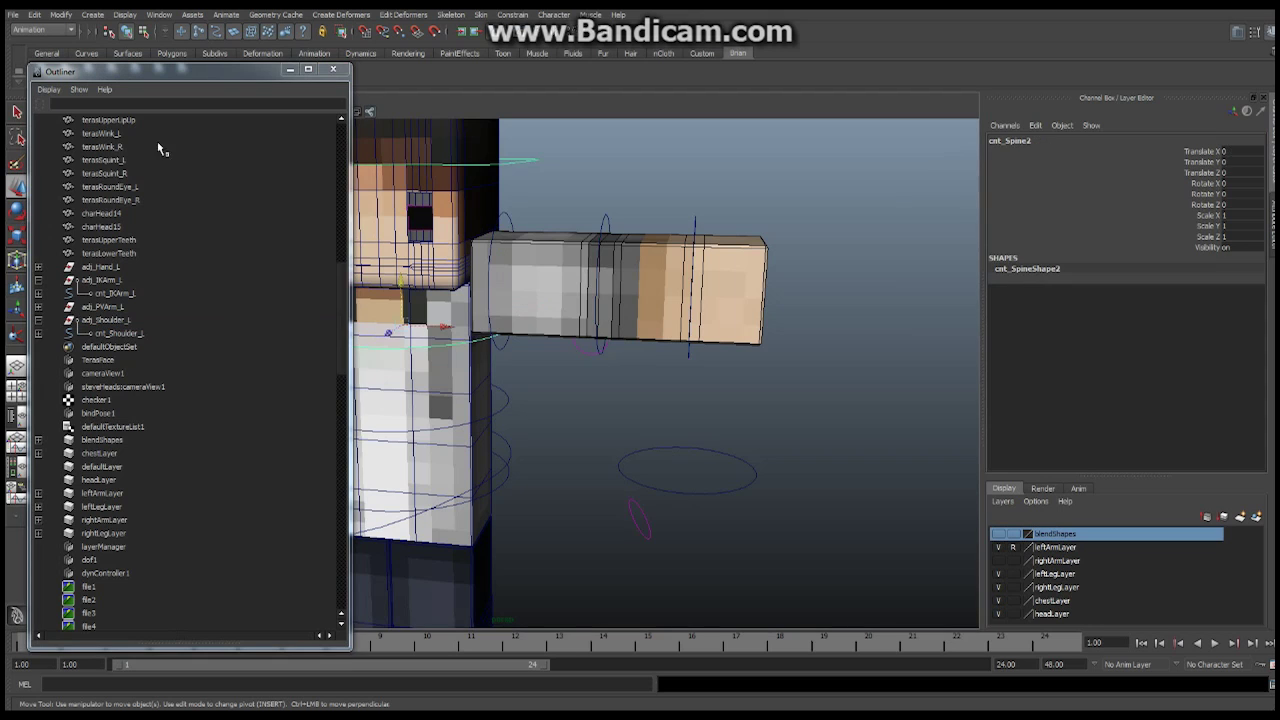
scroll(70, 250, "up", 6)
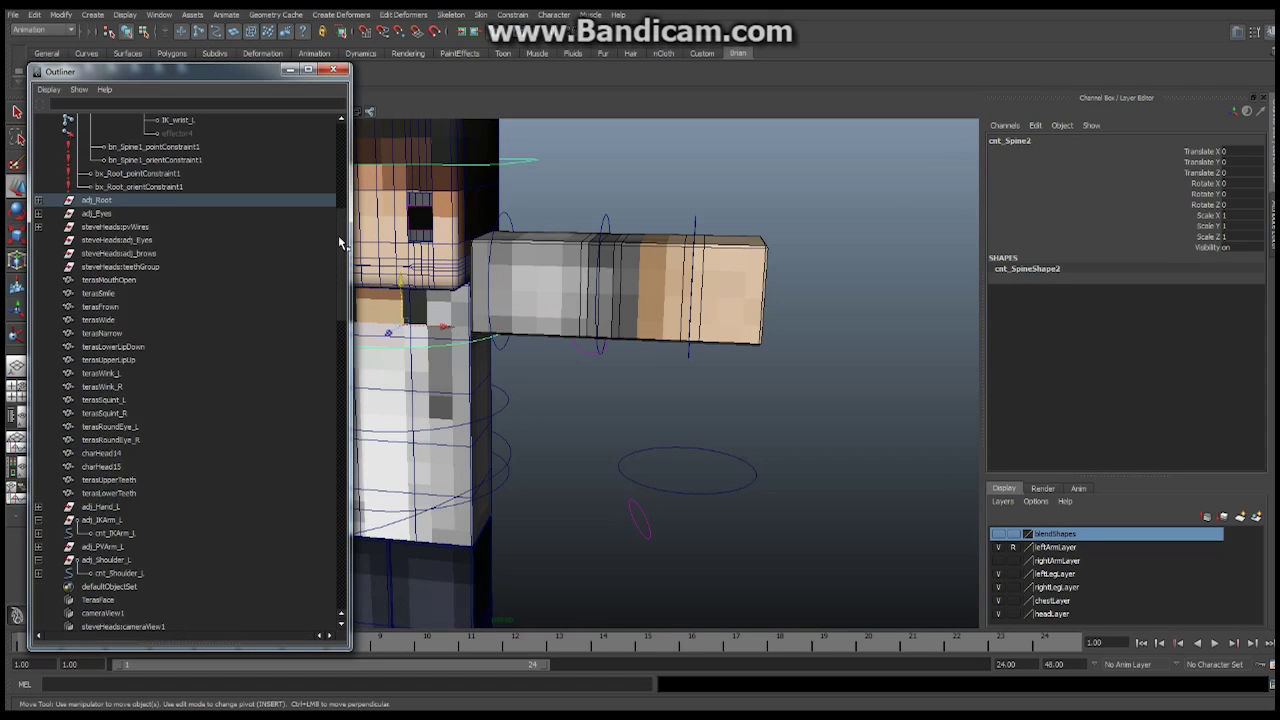
left_click(39, 214)
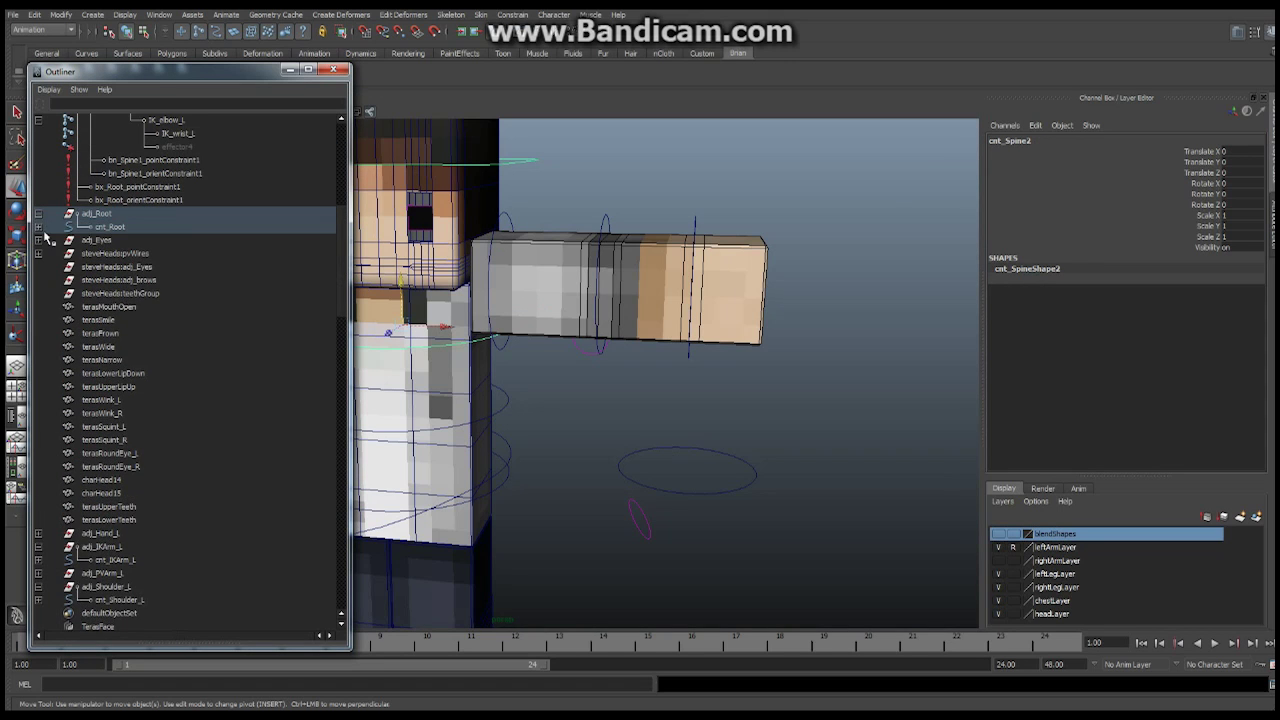
left_click(38, 227)
left_click(38, 253)
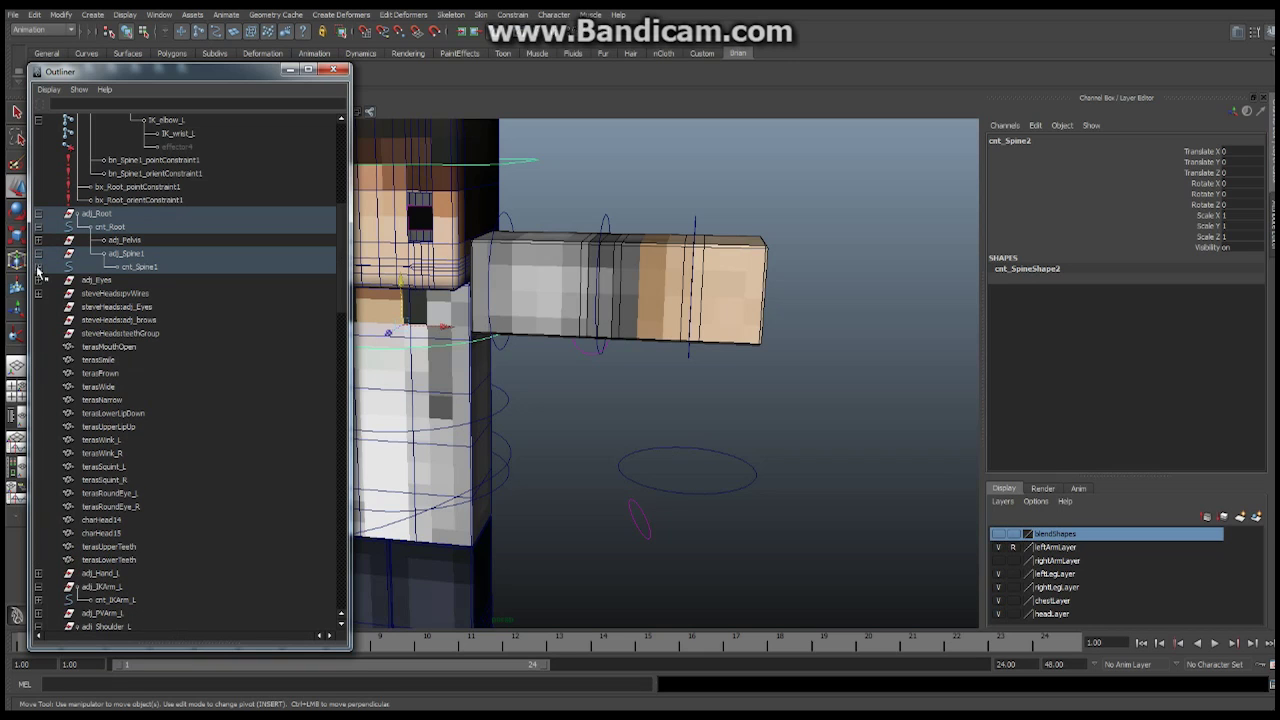
left_click(38, 267)
left_click(38, 281)
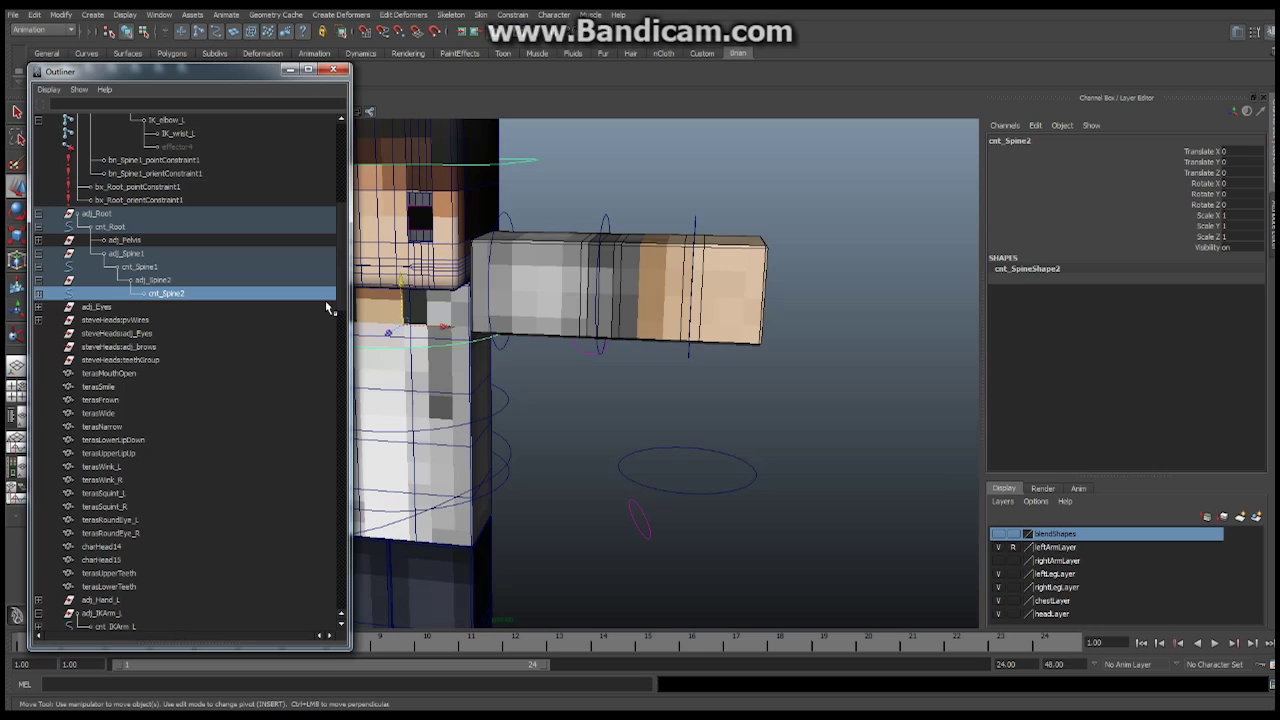
left_click_drag(345, 219, 339, 252)
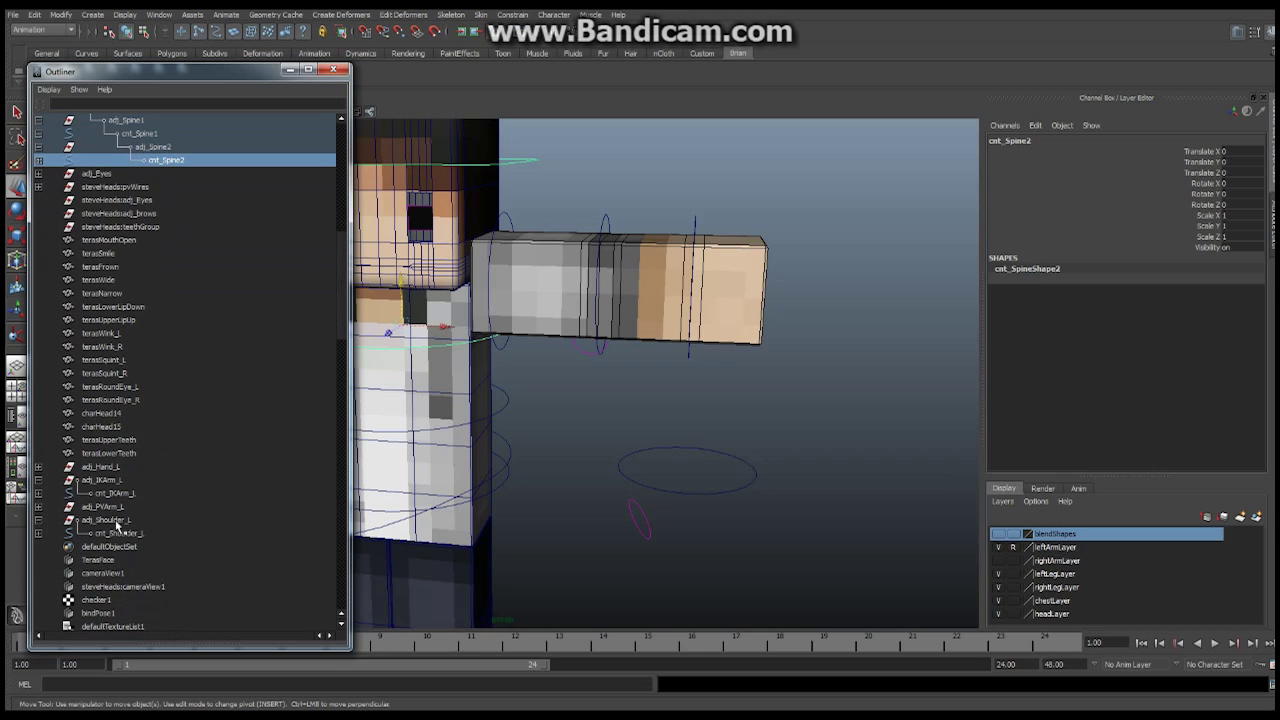
left_click(110, 520)
middle_click_drag(117, 527, 168, 162)
left_click(289, 69)
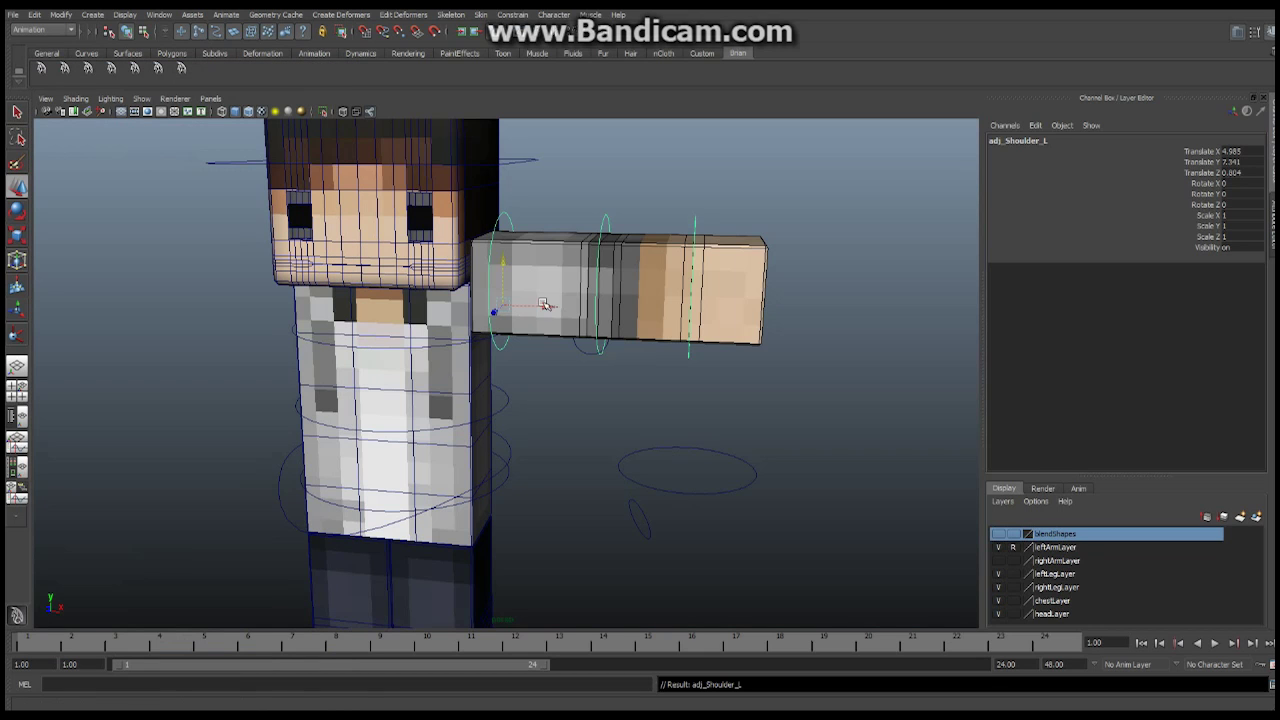
- Rotate cnt_Spine2 to test how the left arm and its FK controls follow, and undo the rotation
left_click(460, 343)
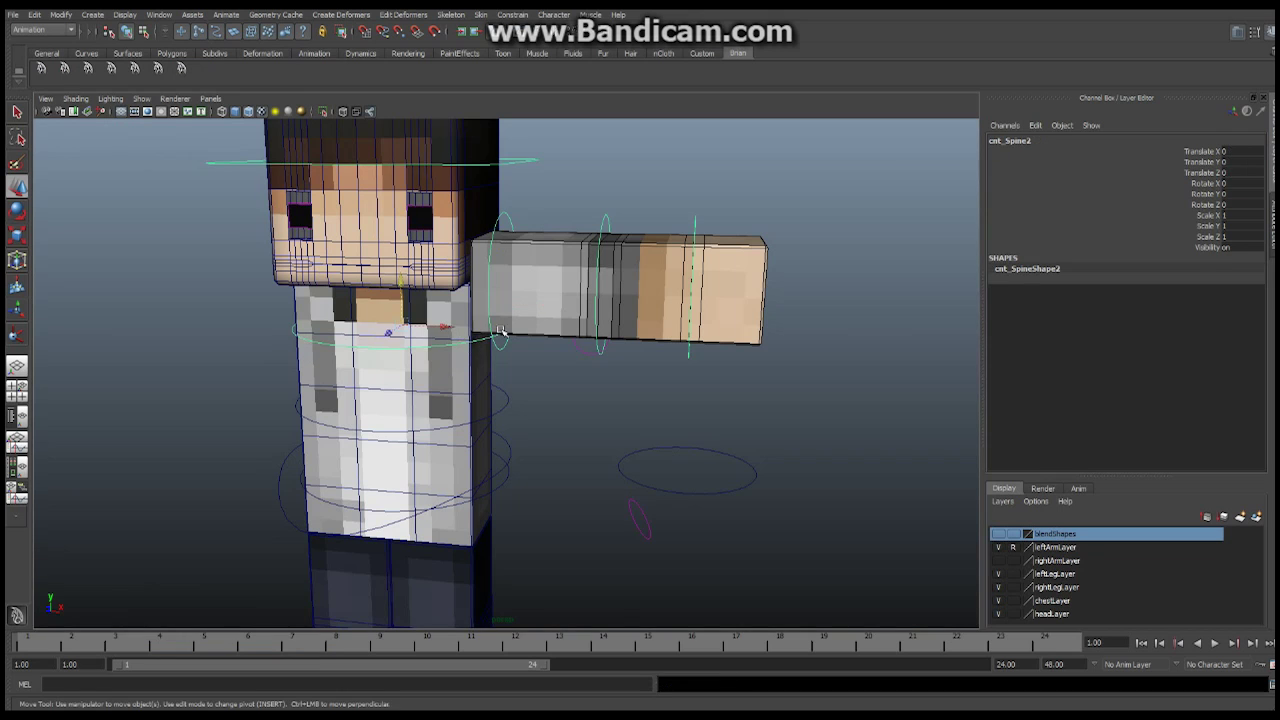
left_click(18, 209)
left_click_drag(444, 340, 432, 329)
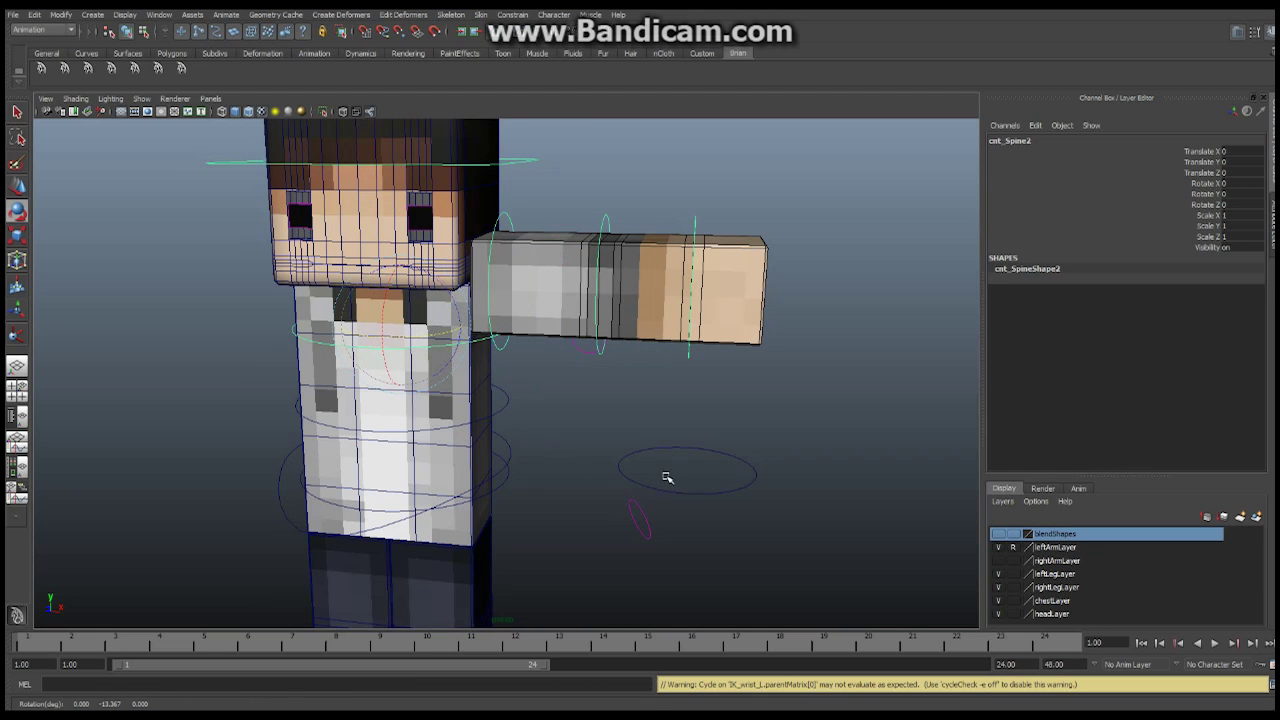
key("ctrl+z")
- Select the cnt_Hand_L control and examine the left arm's controls from behind and from the front
scroll(660, 477, "down", 3)
left_click_drag(528, 480, 253, 466, "alt")
left_click(404, 488)
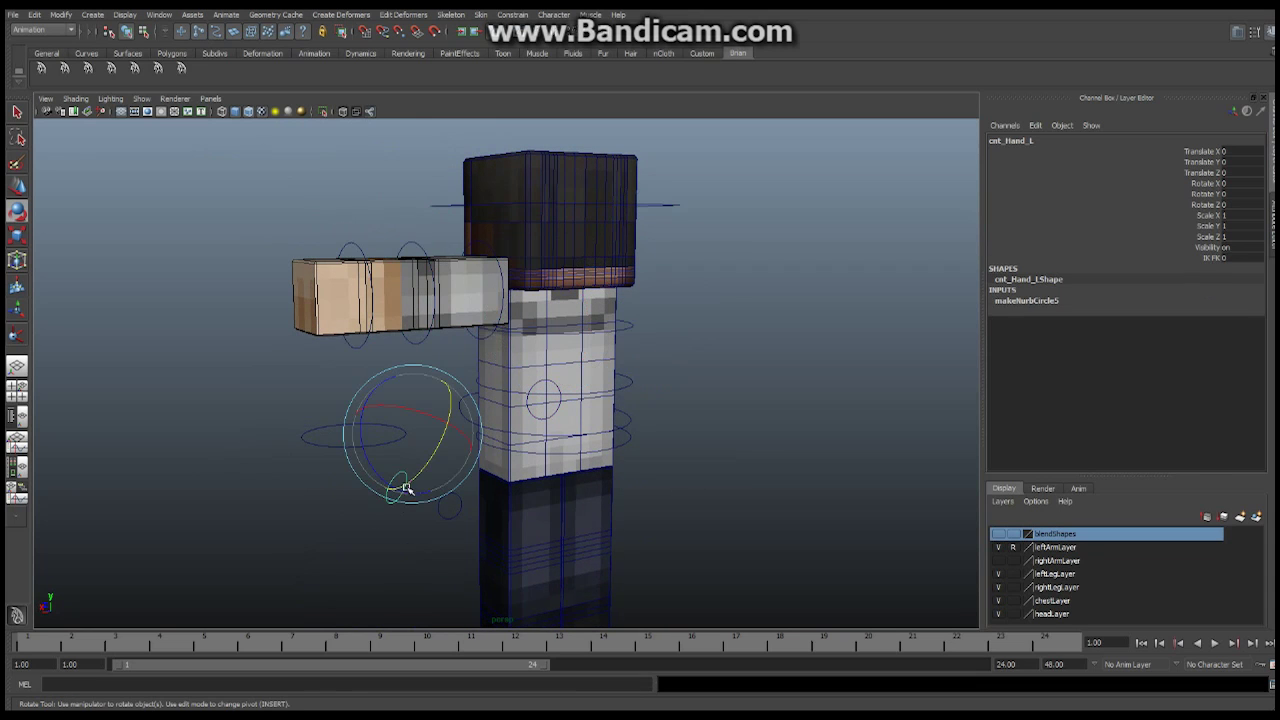
left_click_drag(406, 490, 598, 437, "alt")
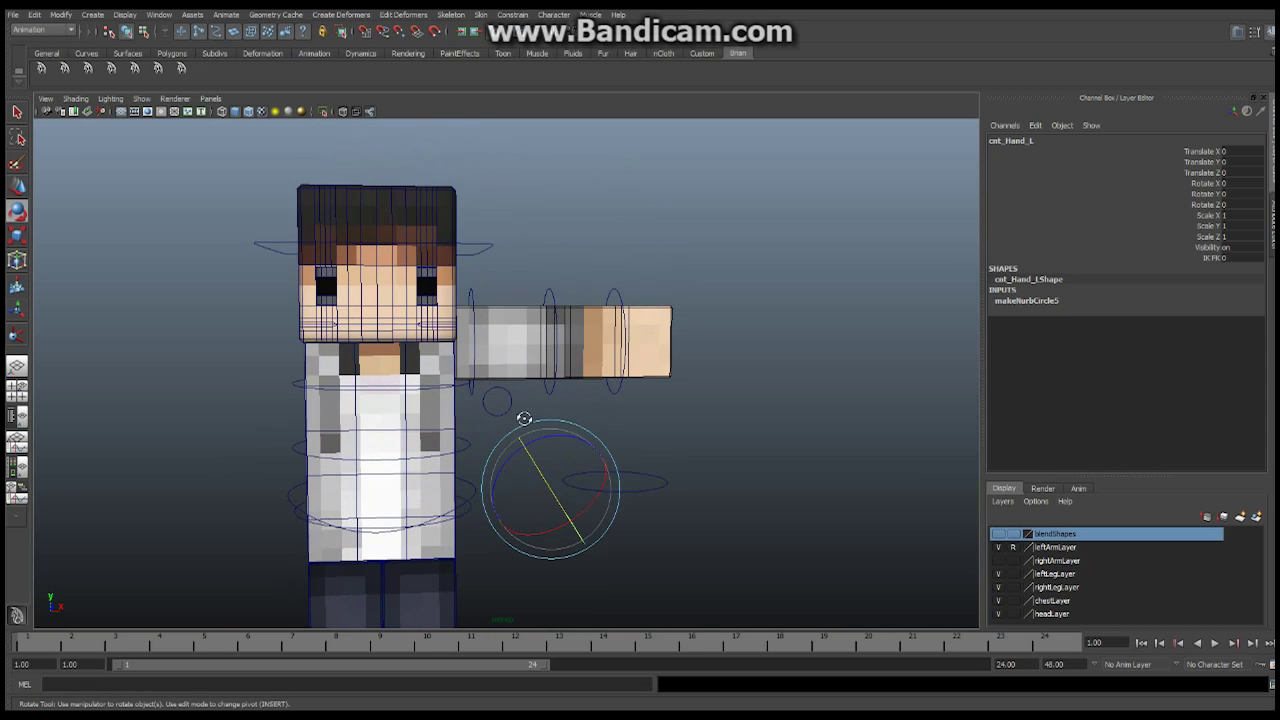
left_click_drag(523, 420, 425, 430, "alt")
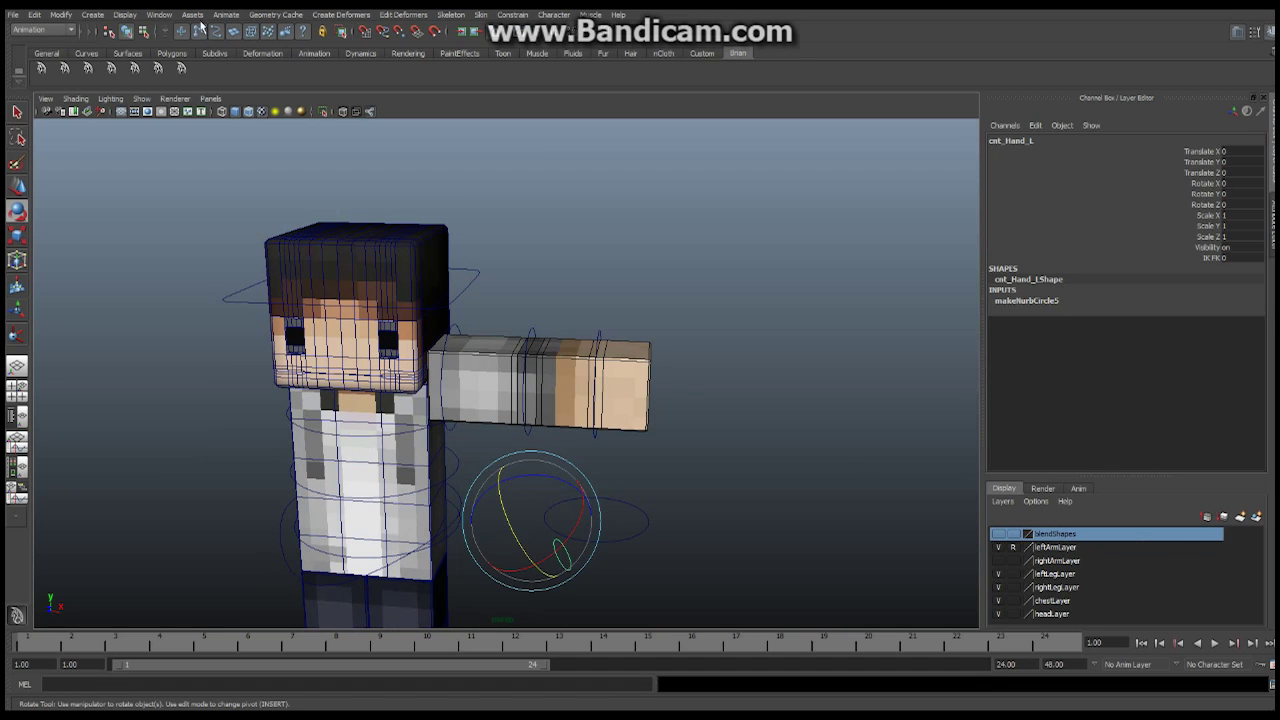
- Hide polygons and show joints in the viewport to expose the left arm's skeleton and control curves
left_click(141, 99)
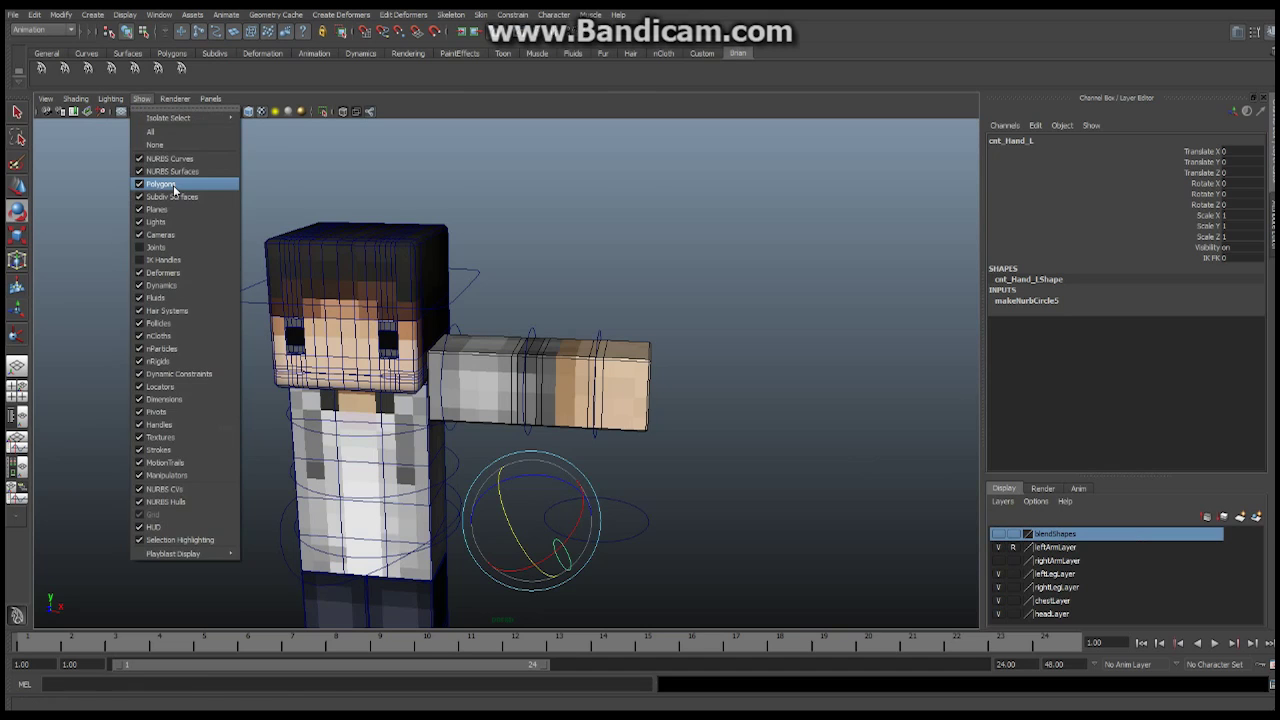
left_click(160, 184)
left_click(141, 99)
left_click(200, 247)
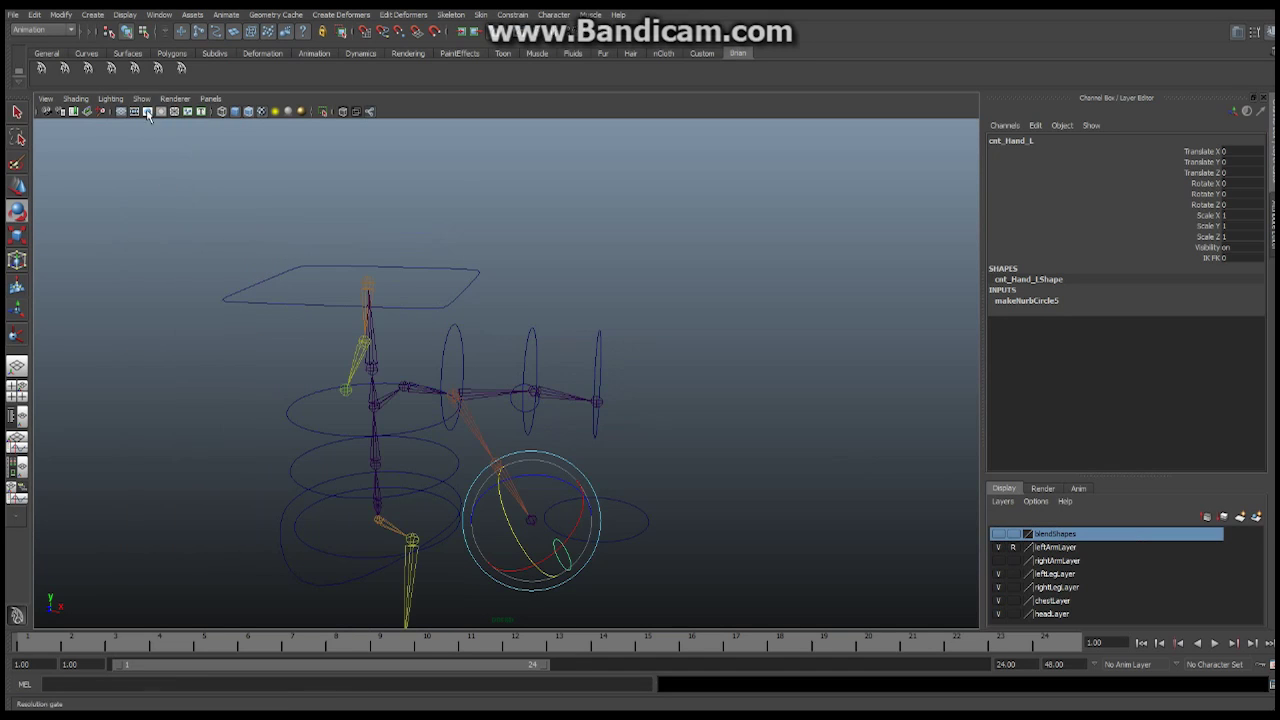
left_click(141, 99)
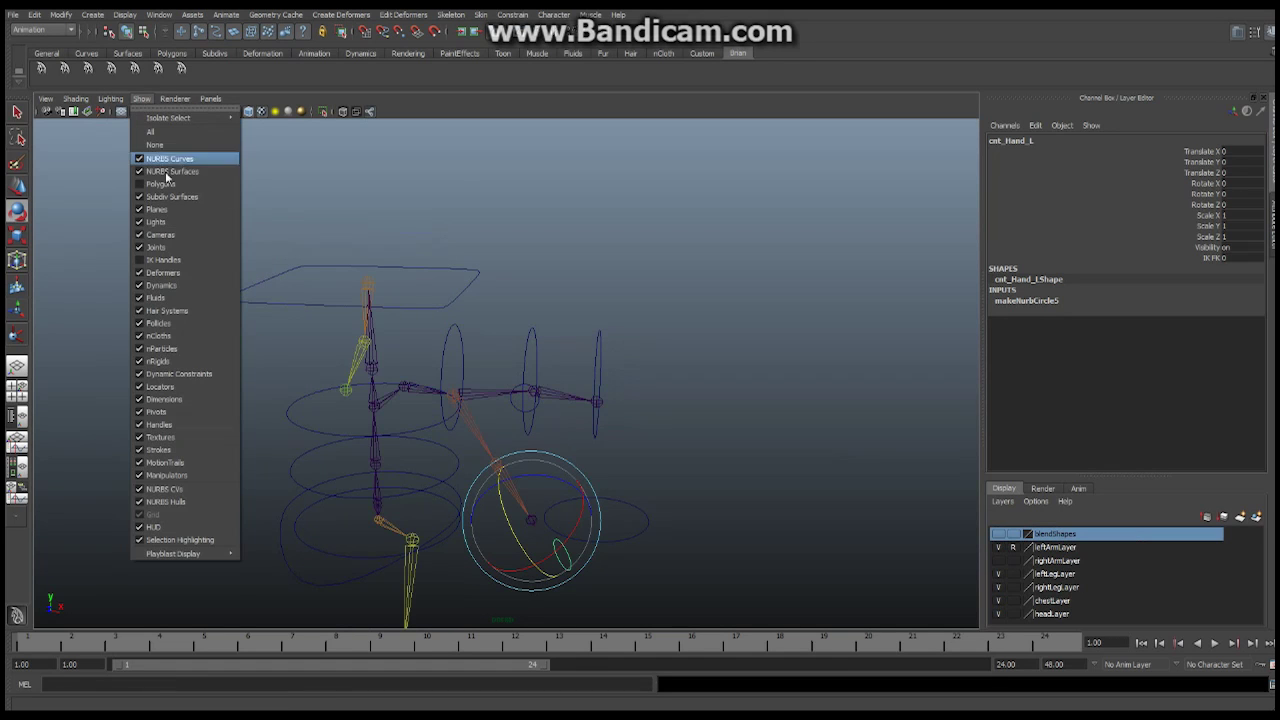
left_click(537, 316)
left_click_drag(537, 316, 503, 363, "alt")
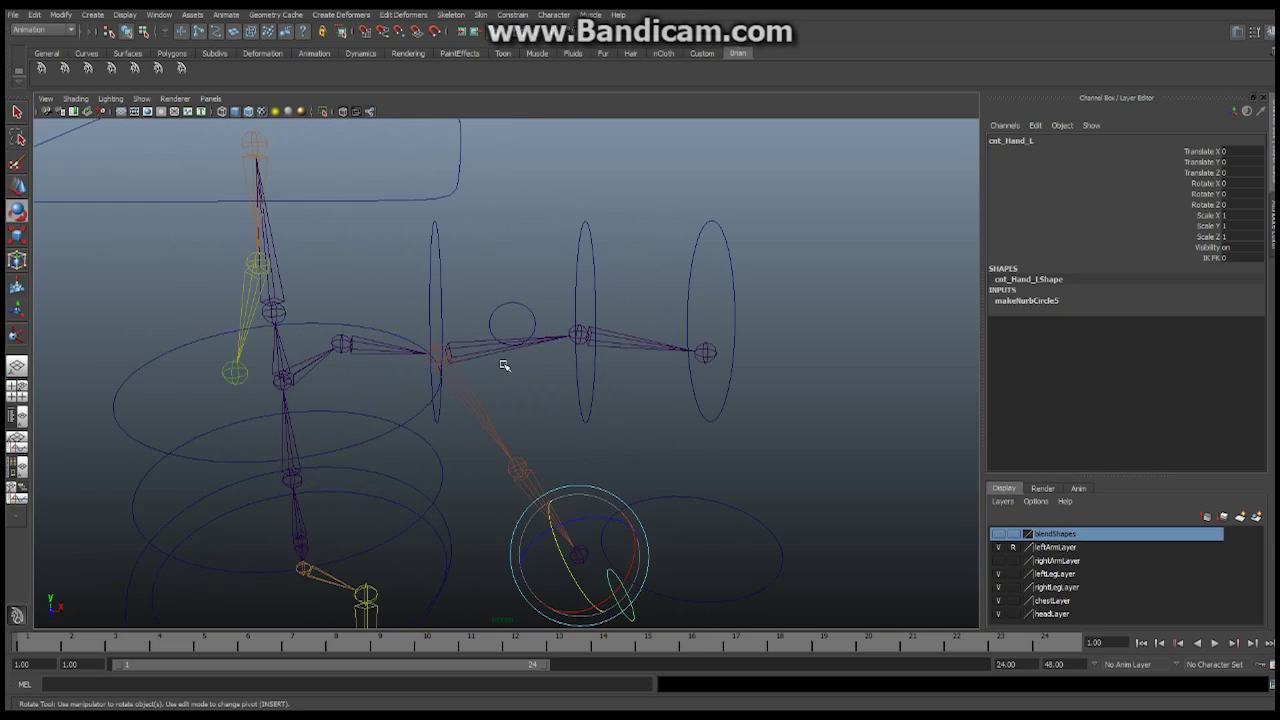
- Orient-constrain the FK_shoulder_L joint to the cnt_Shoulder_L control with Maintain offset enabled
left_click(731, 263)
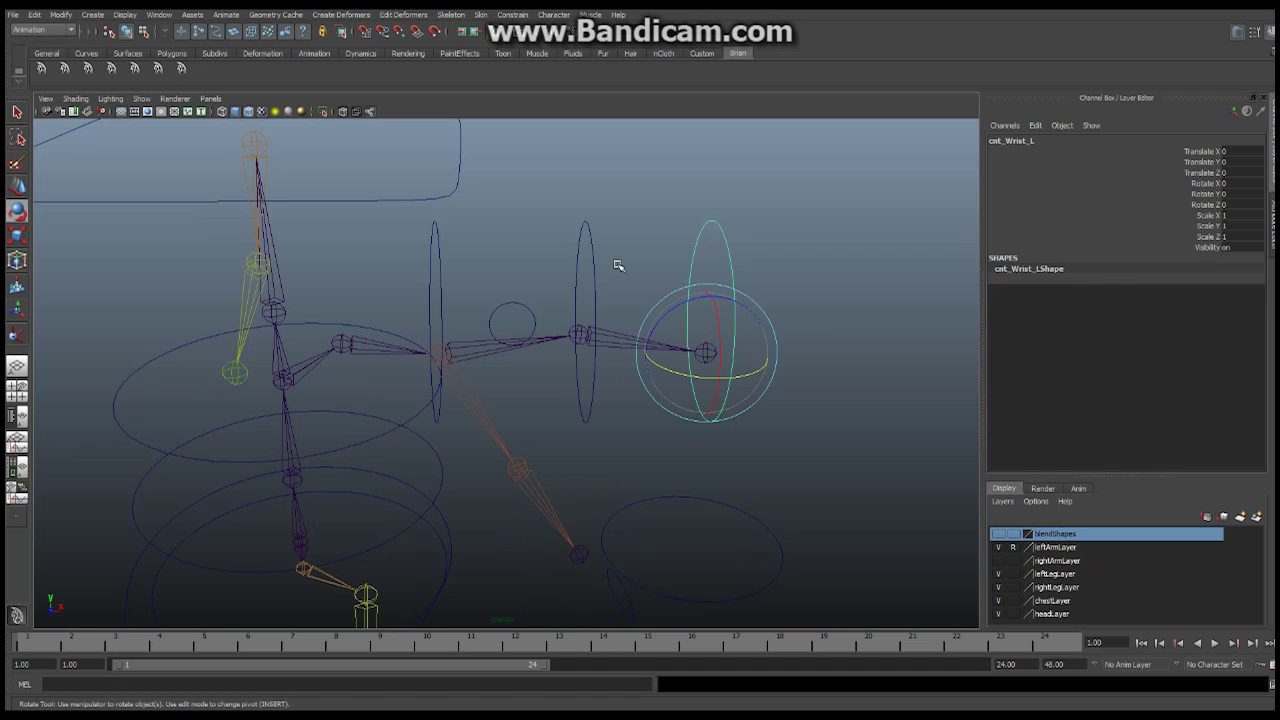
left_click(594, 263)
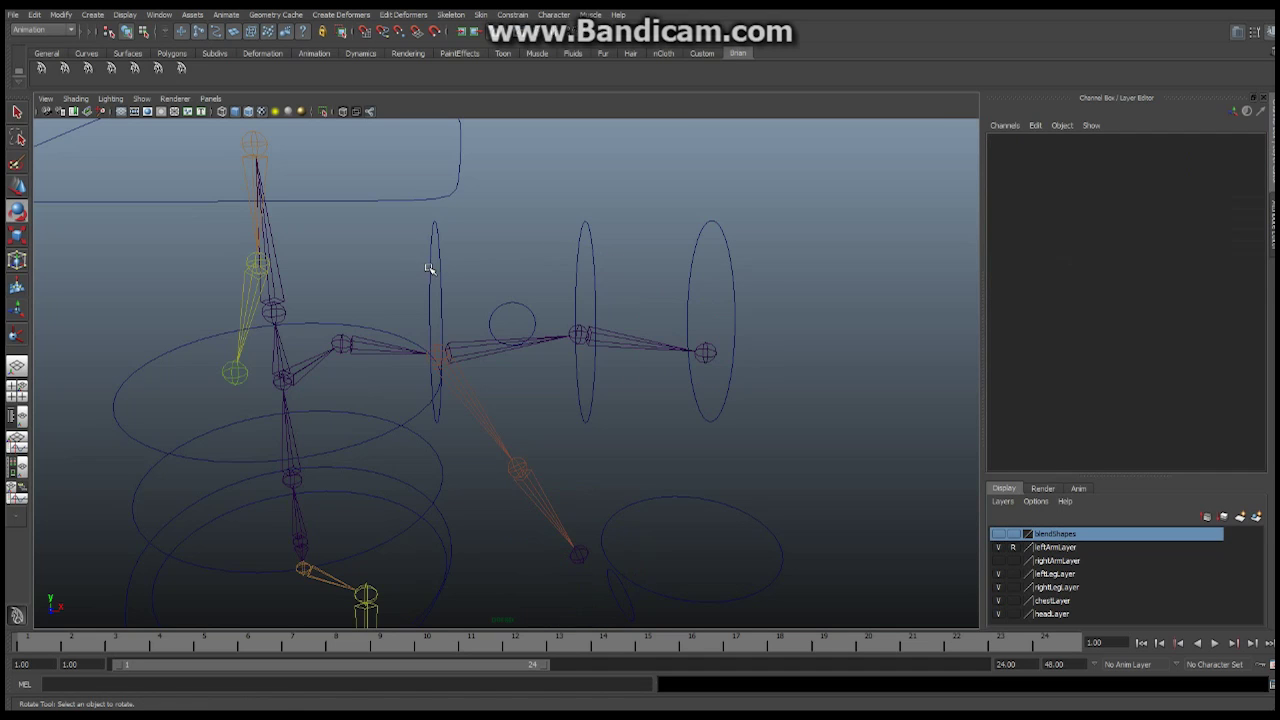
left_click(430, 268)
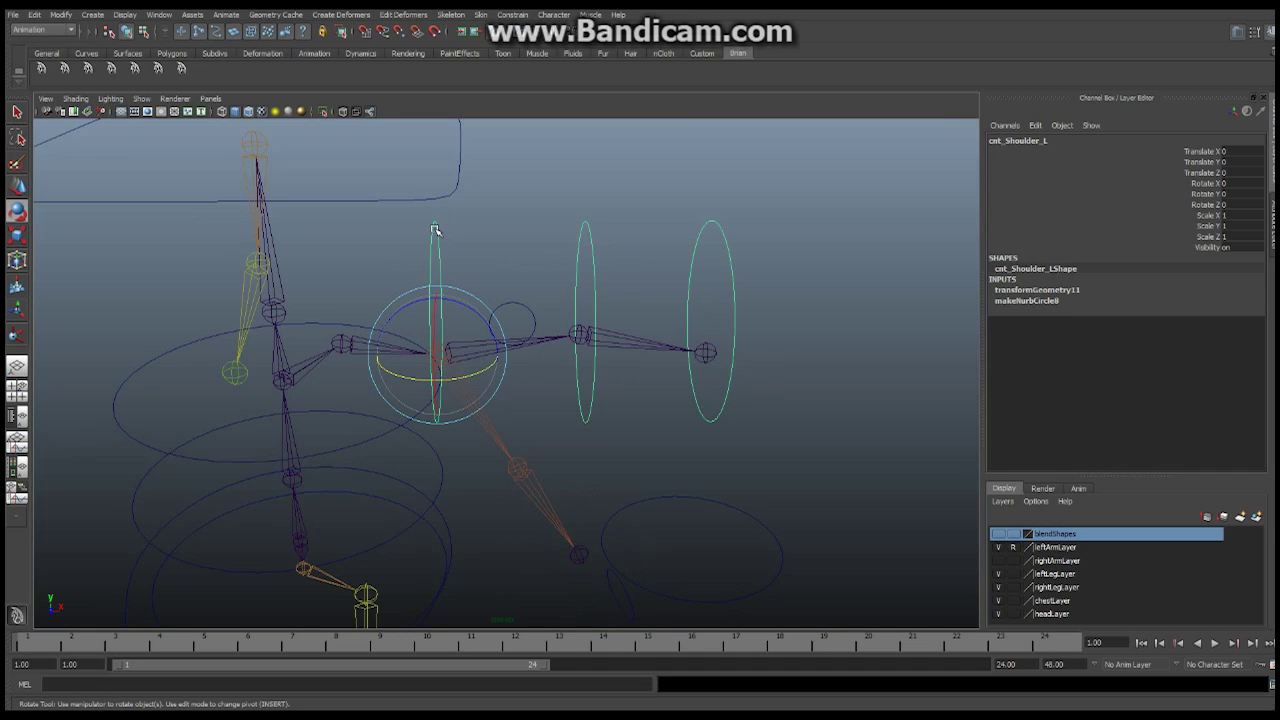
left_click(548, 342)
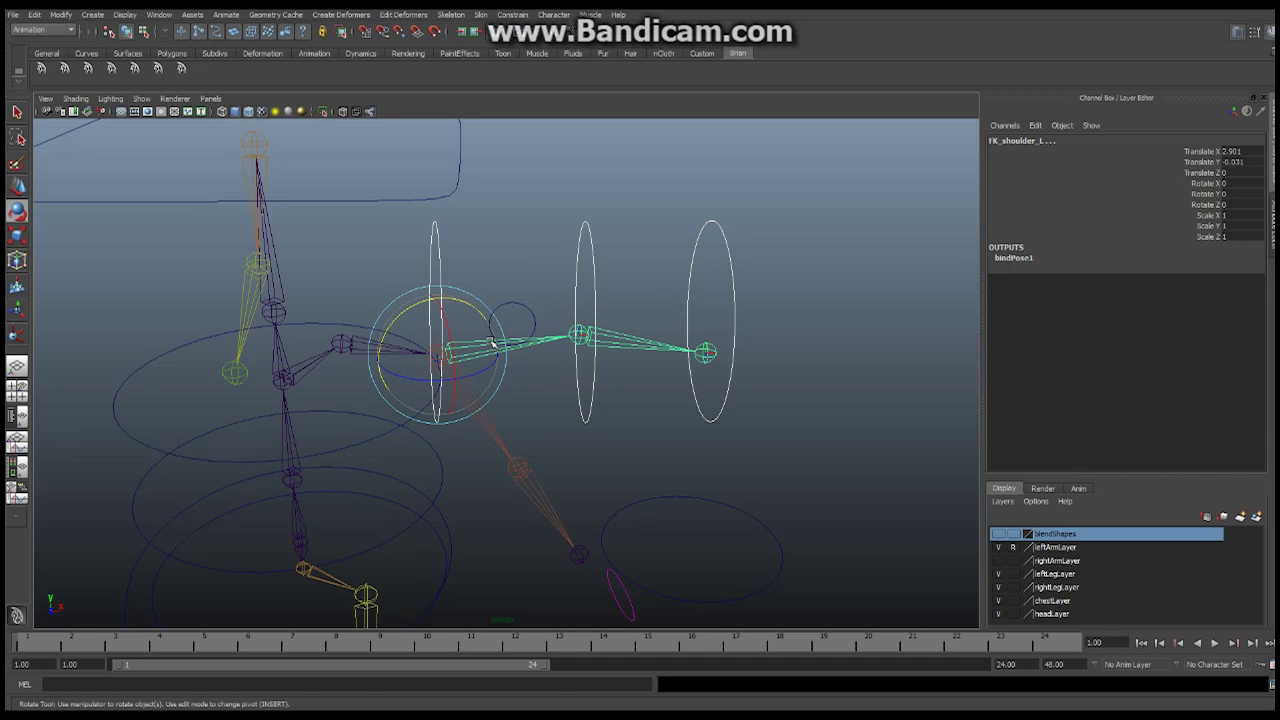
left_click(512, 14)
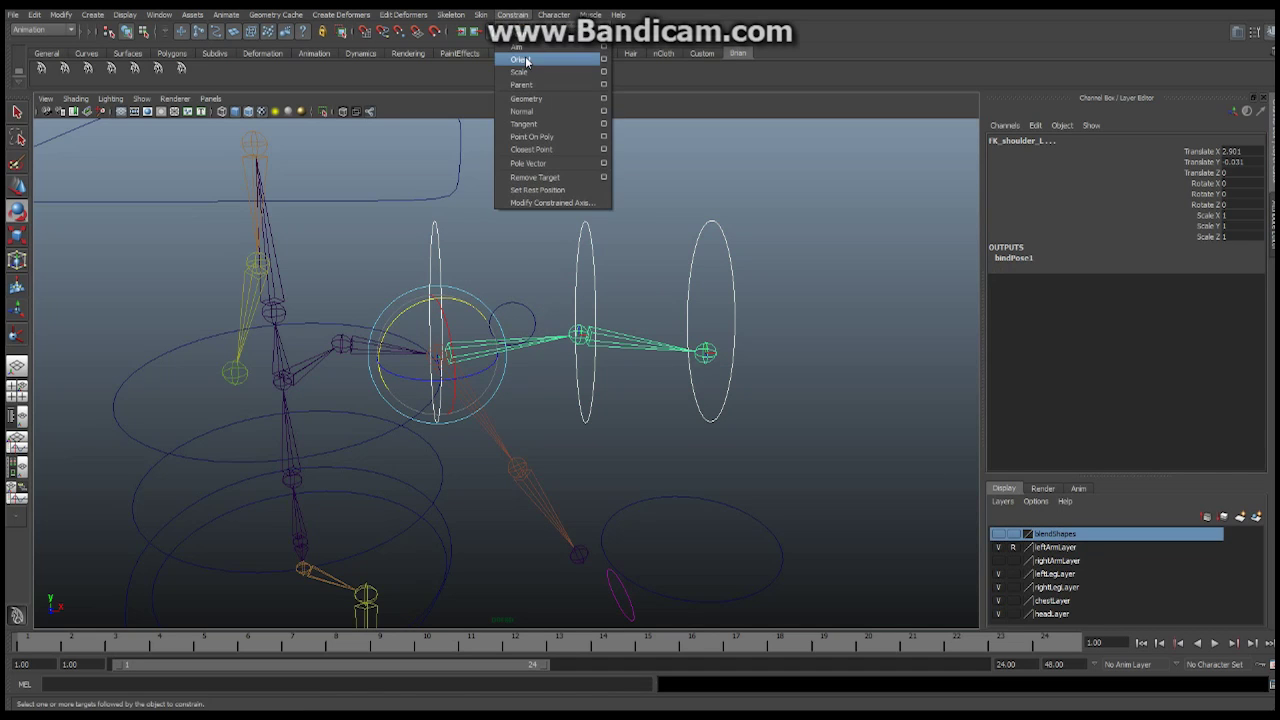
left_click(603, 60)
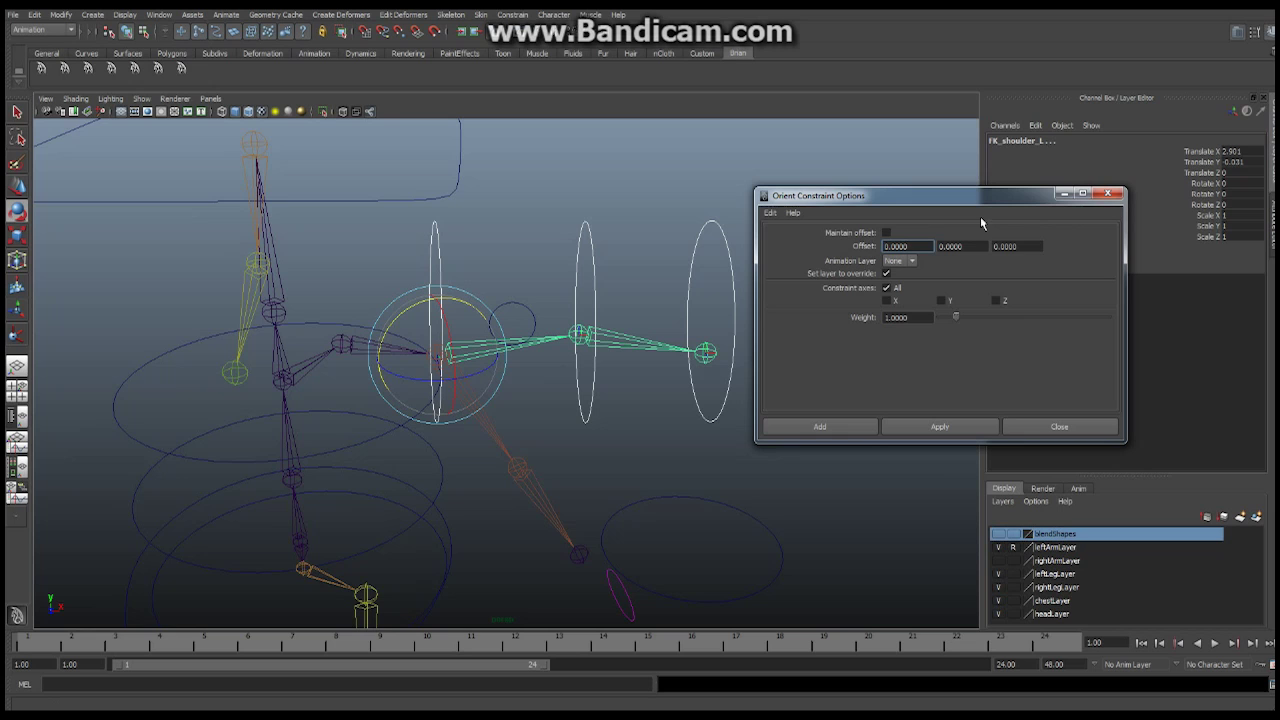
left_click(886, 234)
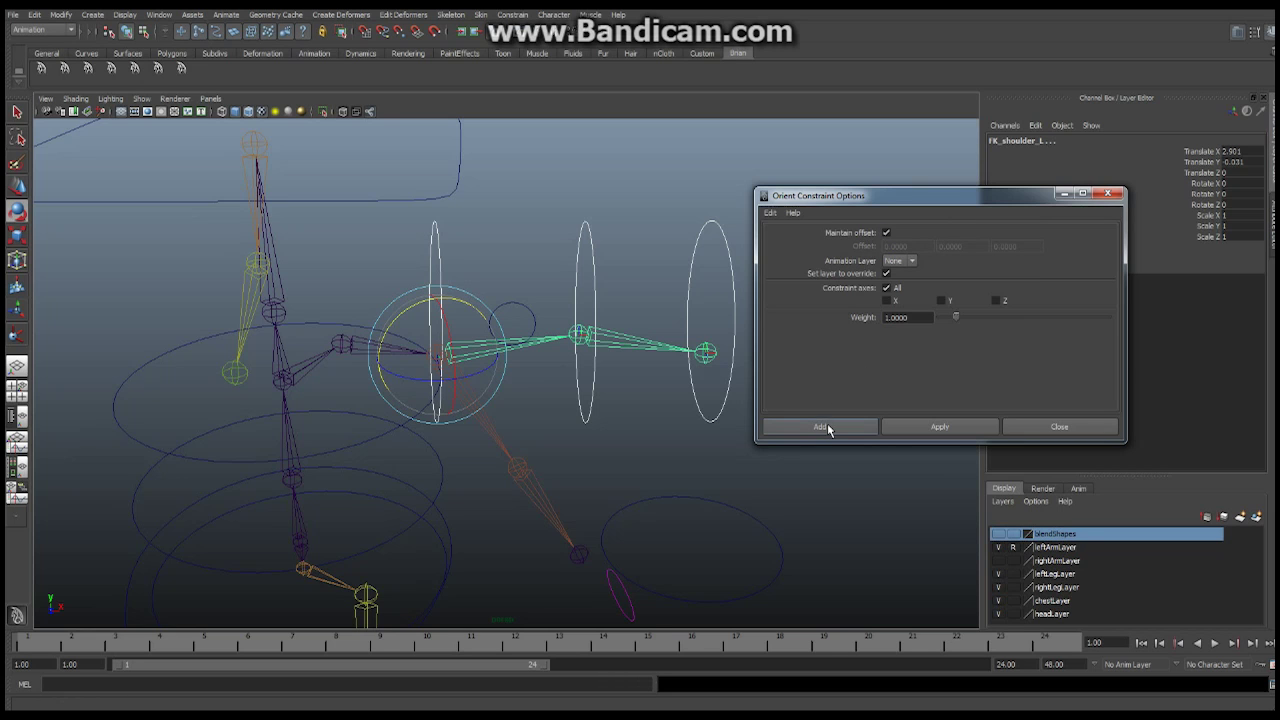
left_click(820, 427)
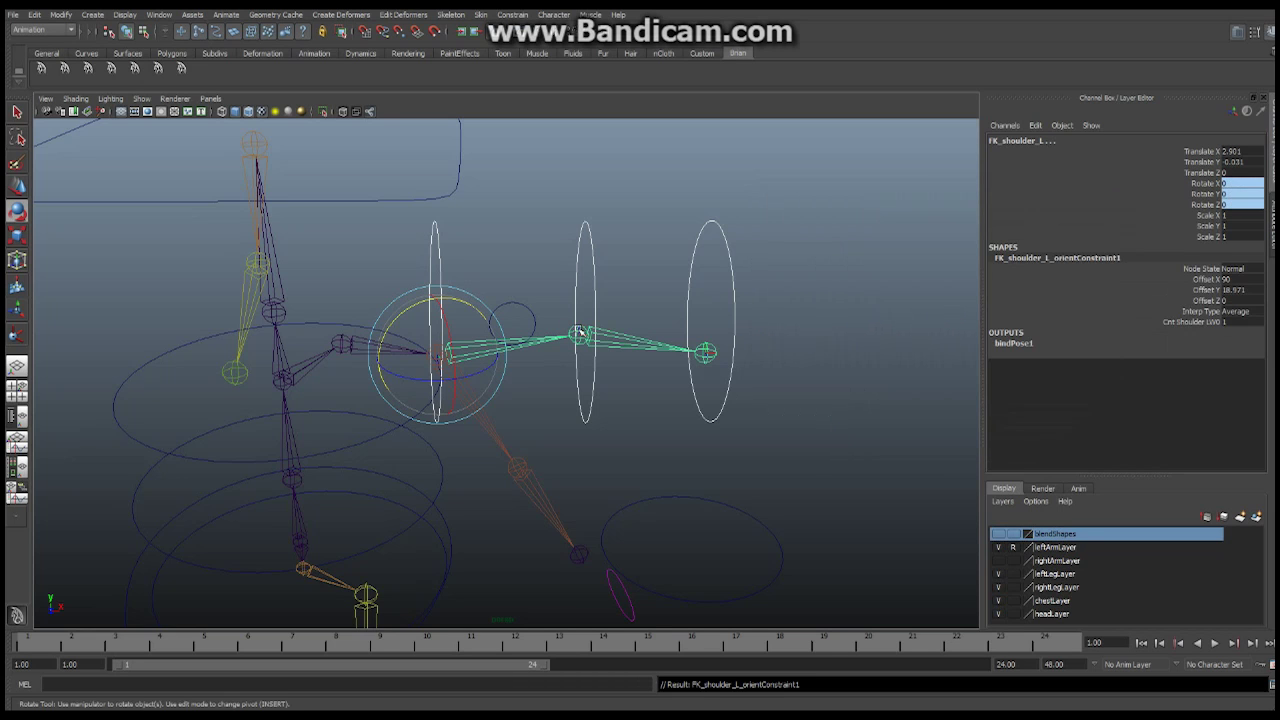
- Orient-constrain the FK_elbow_L joint to the cnt_Elbow_L control
left_click(583, 328)
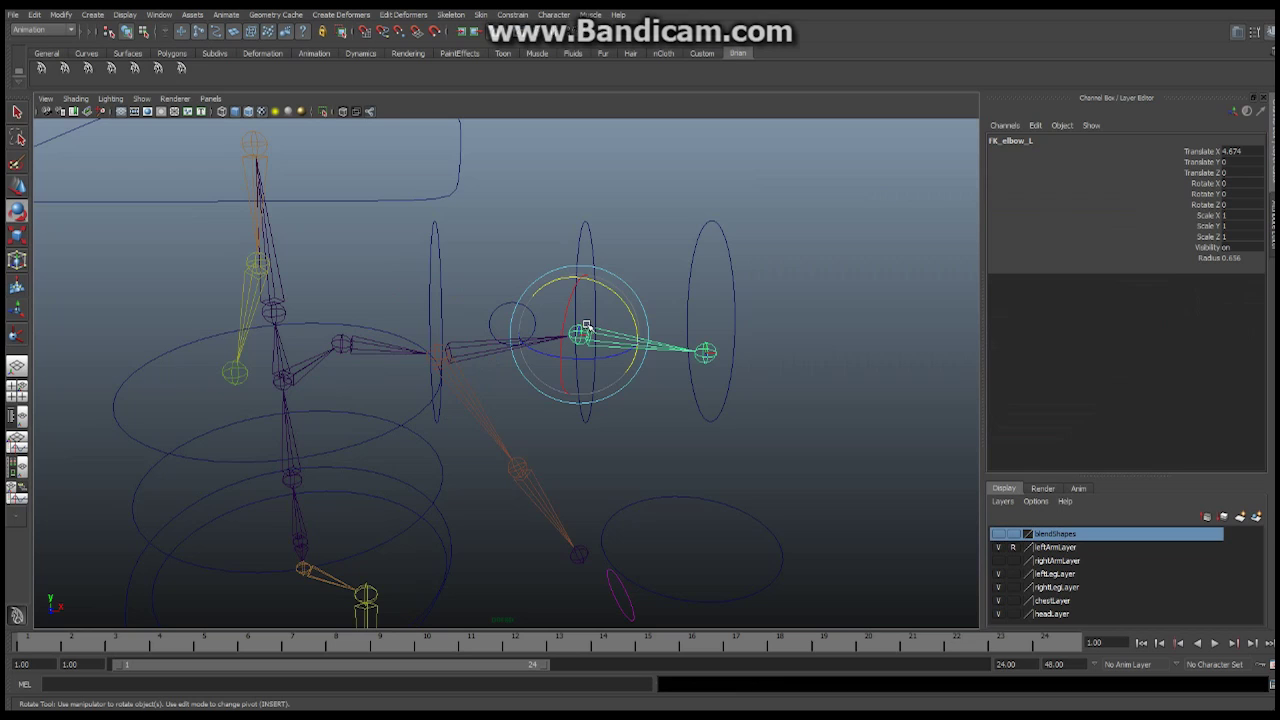
left_click(590, 228)
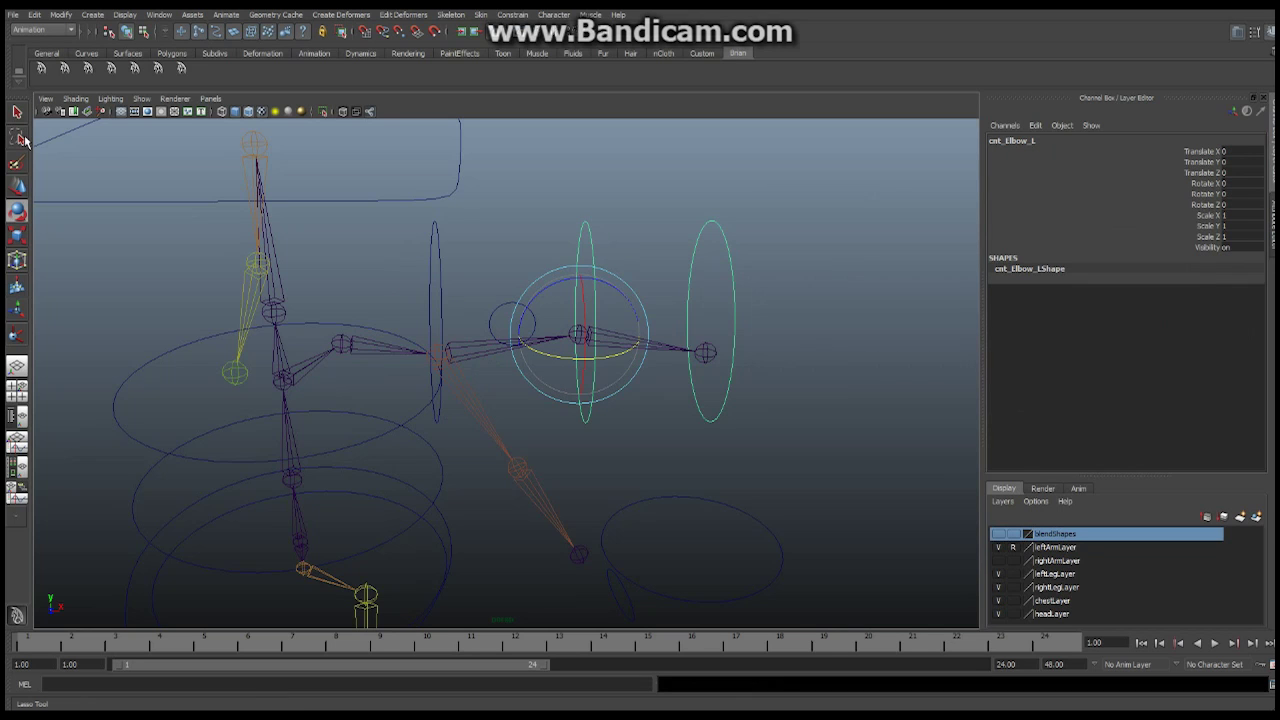
left_click(16, 112)
left_click(583, 334)
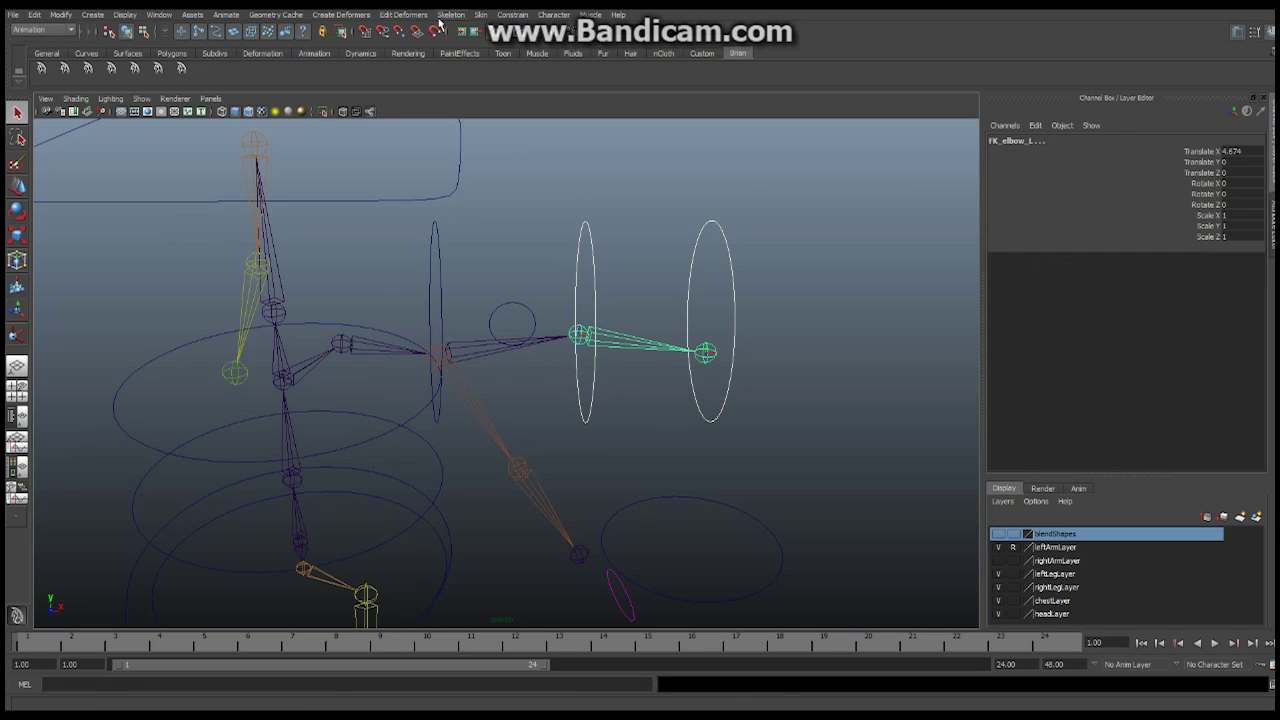
left_click(517, 17)
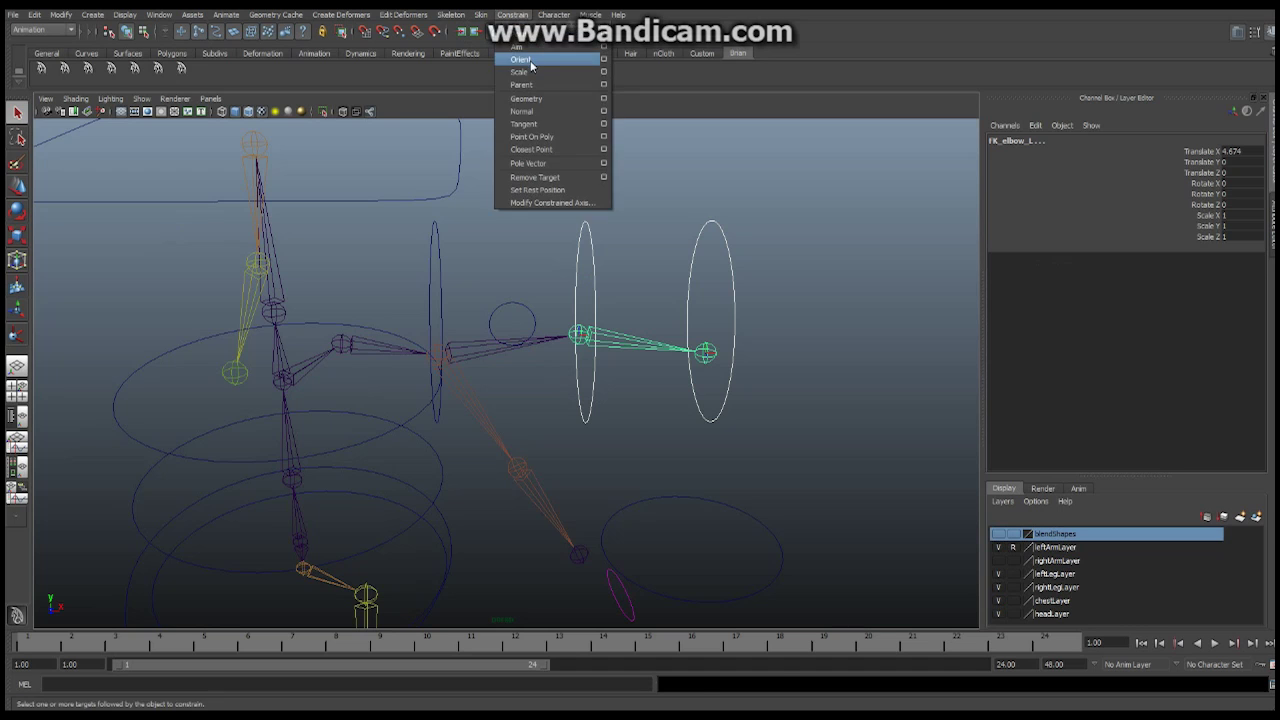
left_click(534, 64)
- Orient-constrain the FK_wrist_L joint to the cnt_Wrist_L control
left_click(734, 292)
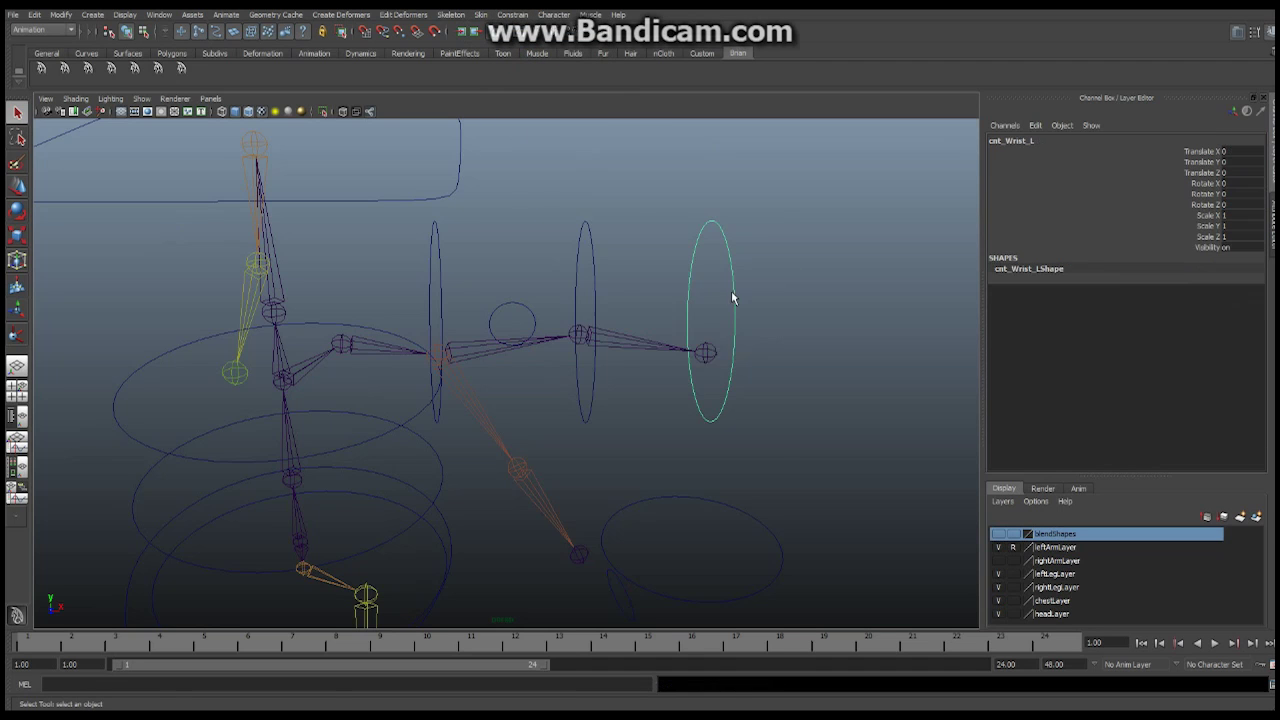
left_click(706, 352)
left_click(733, 300, "shift")
left_click(511, 17)
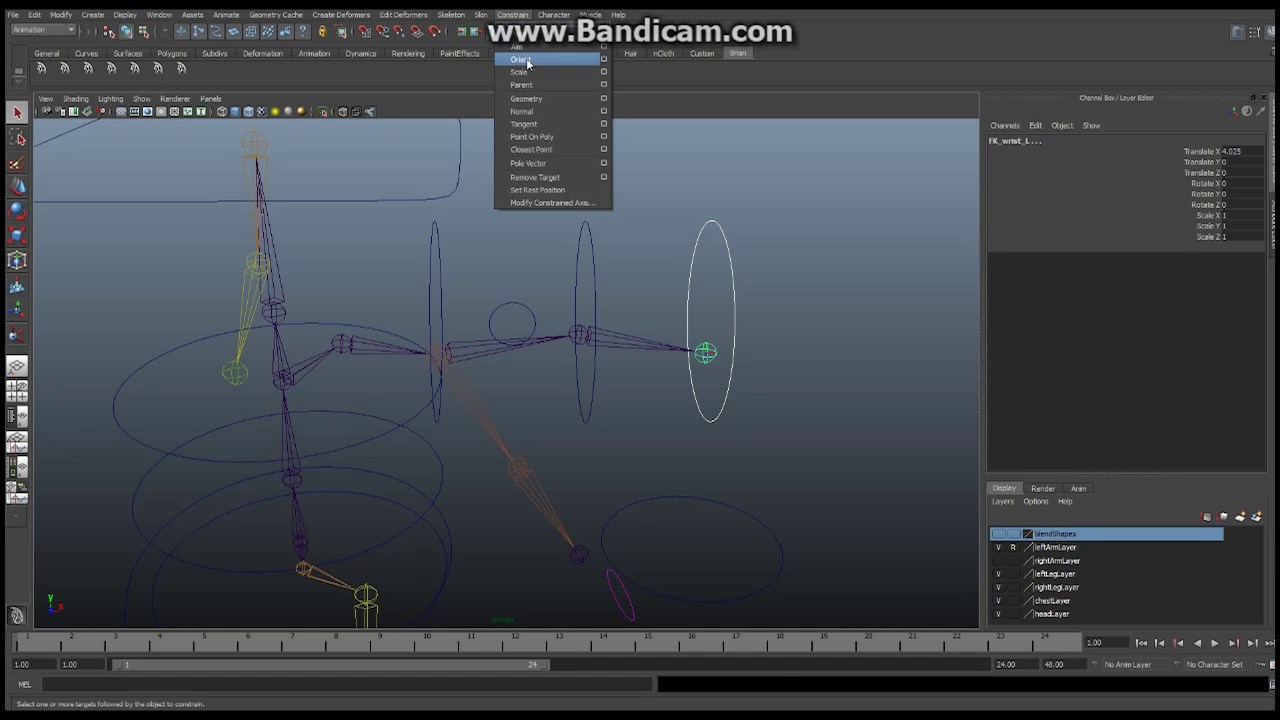
left_click(531, 63)
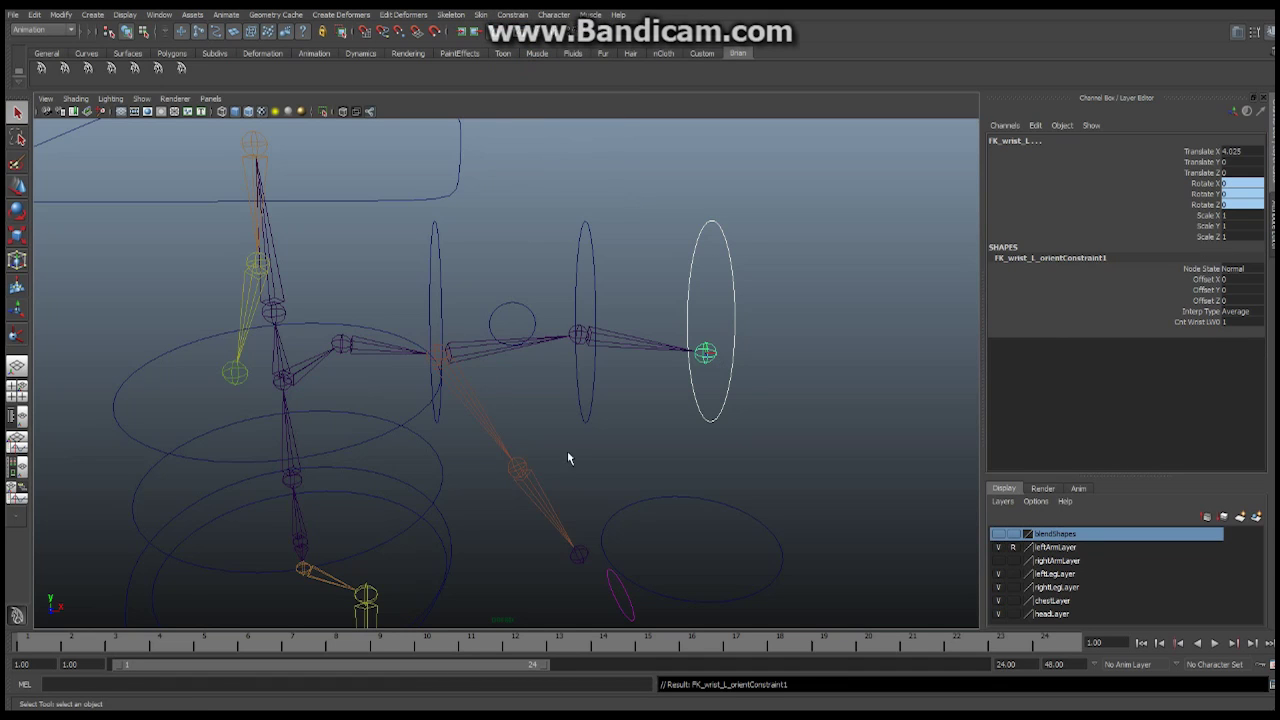
- Rotate the cnt_Elbow_L control about -46.5 degrees in Y to test how the FK forearm follows
left_click_drag(567, 458, 391, 429, "alt")
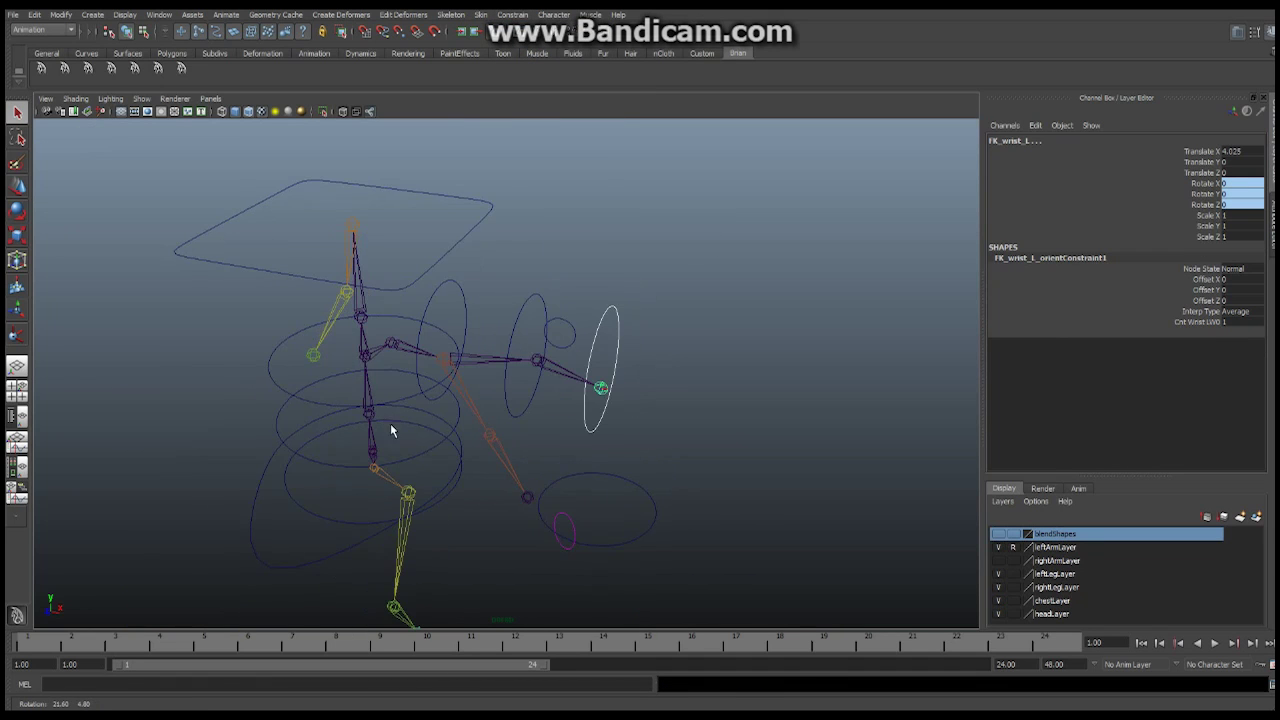
left_click(612, 311)
left_click(16, 210)
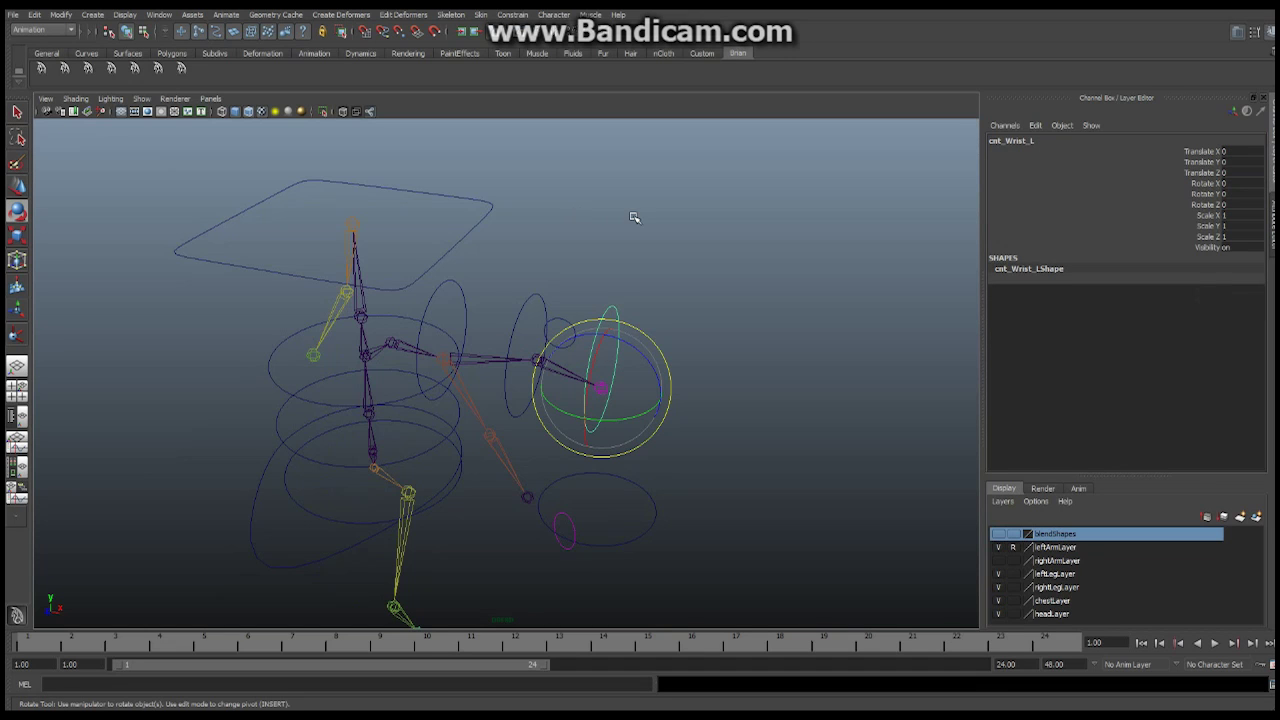
left_click(535, 297)
left_click_drag(535, 297, 520, 318, "alt")
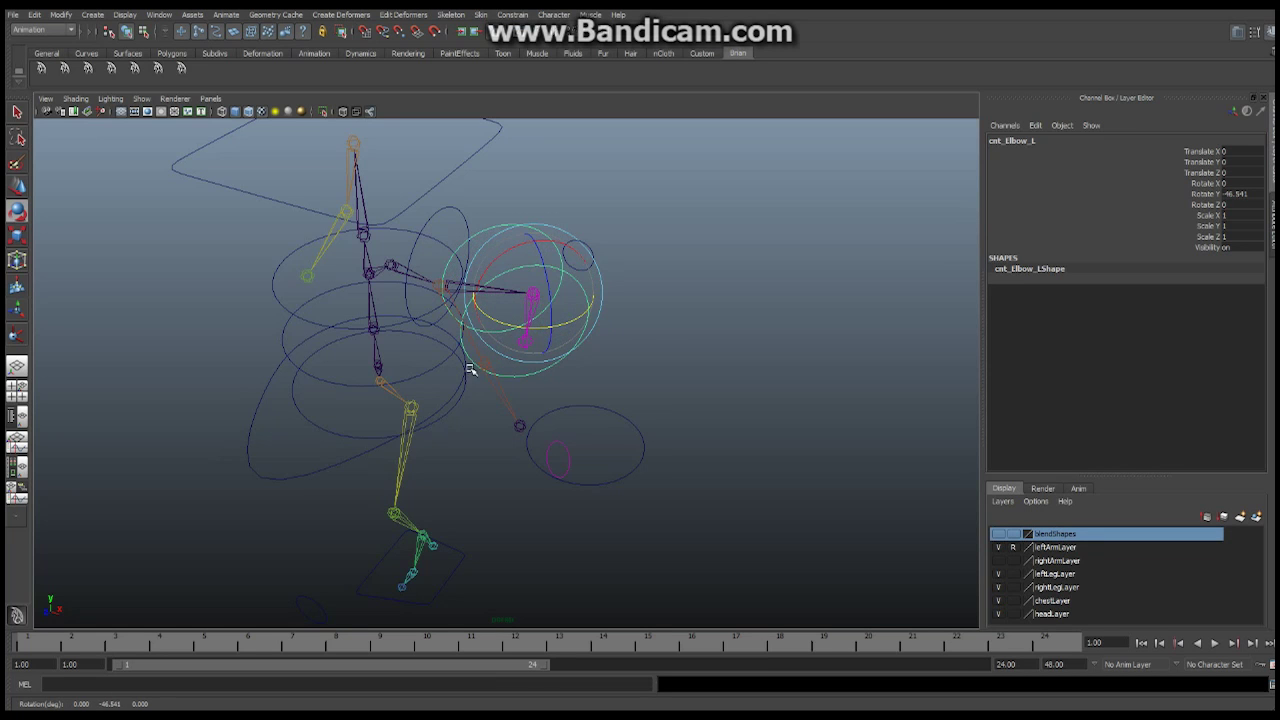
left_click_drag(469, 369, 560, 329, "alt")
left_click_drag(514, 237, 433, 199, "alt")
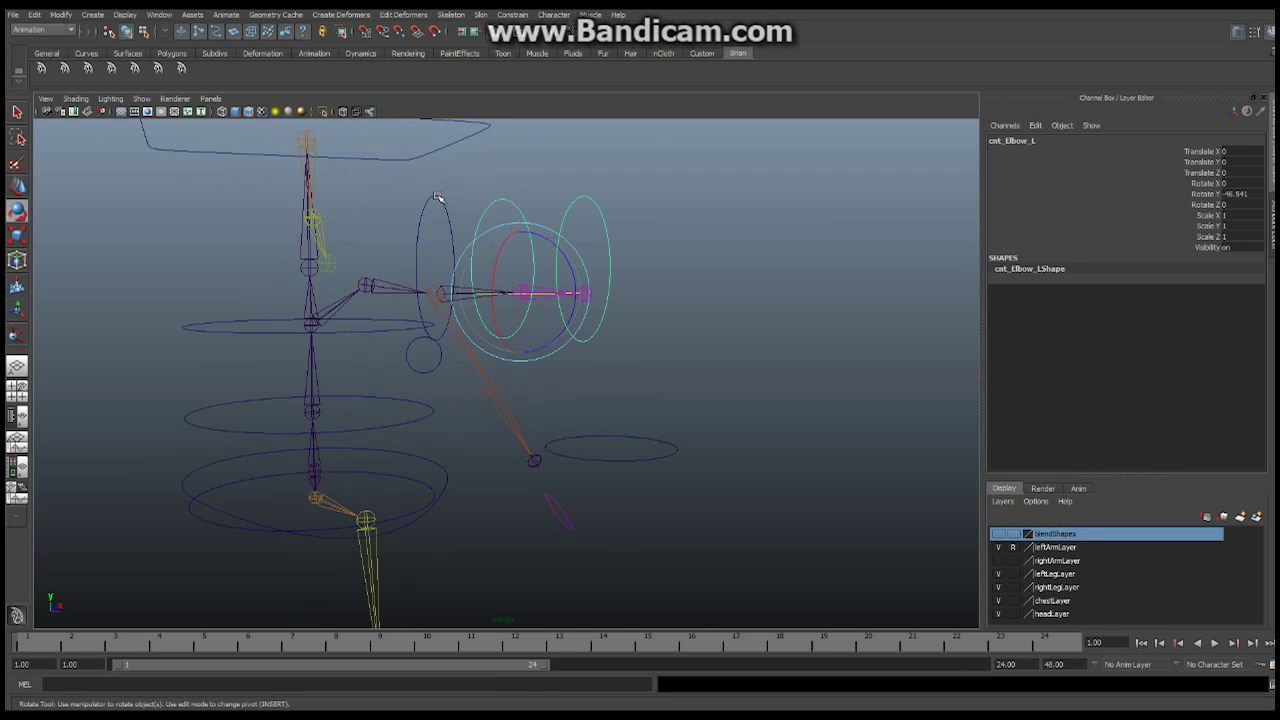
- Rotate the cnt_Shoulder_L control about 30 degrees in Z to test how the whole FK arm follows
left_click(436, 198)
left_click_drag(394, 249, 395, 272)
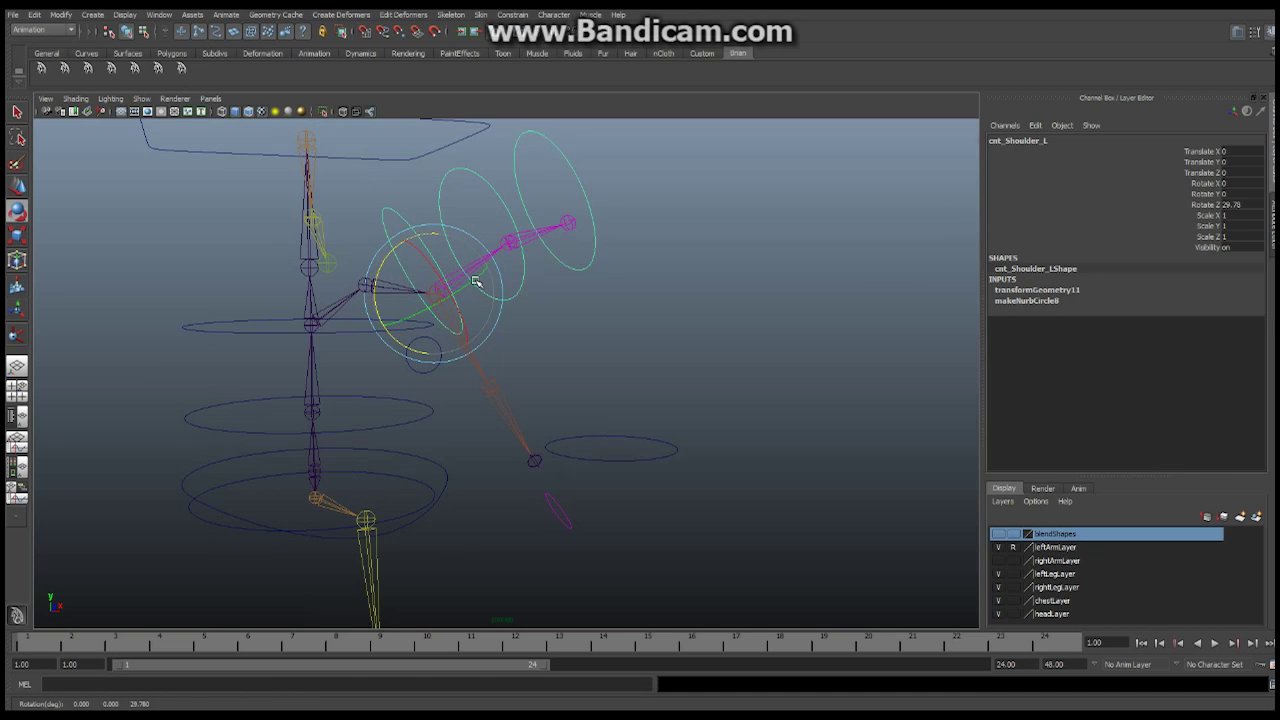
left_click_drag(476, 282, 517, 323)
- Select the IK FK attribute of the cnt_Hand_L control and try scrubbing it while viewing the left arm
left_click(545, 405)
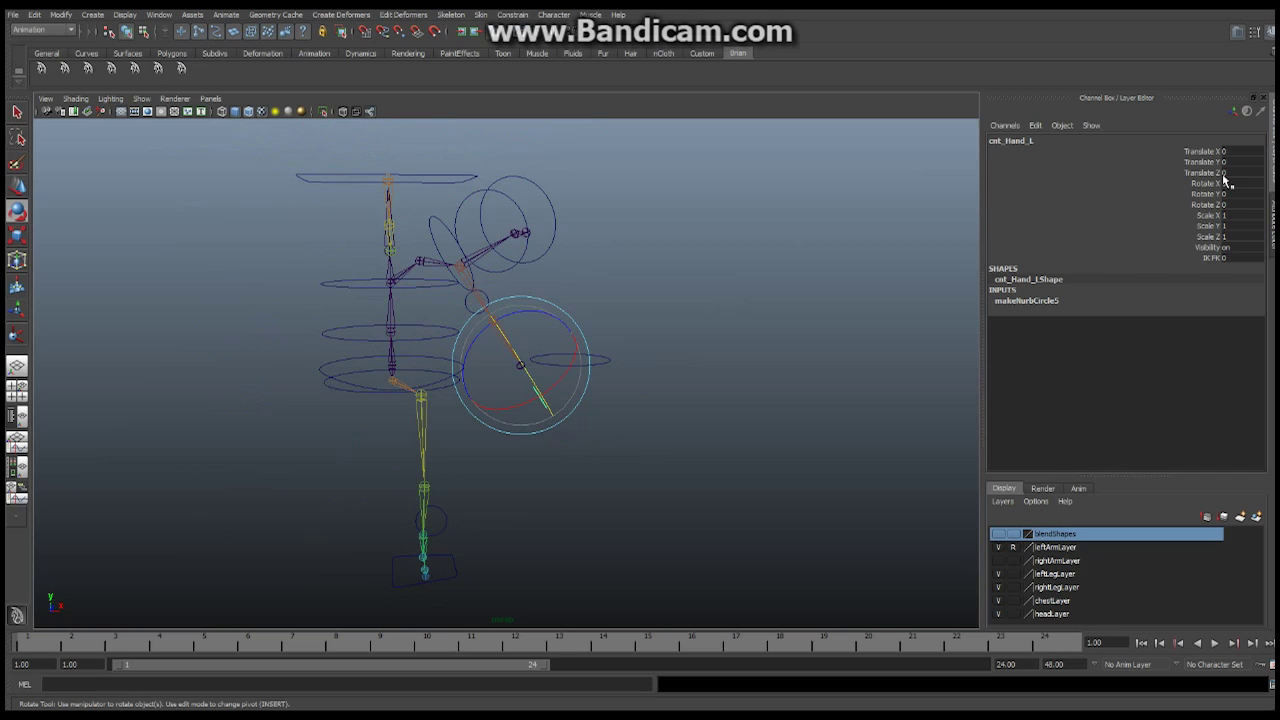
left_click(1215, 258)
left_click_drag(623, 314, 579, 338, "alt")
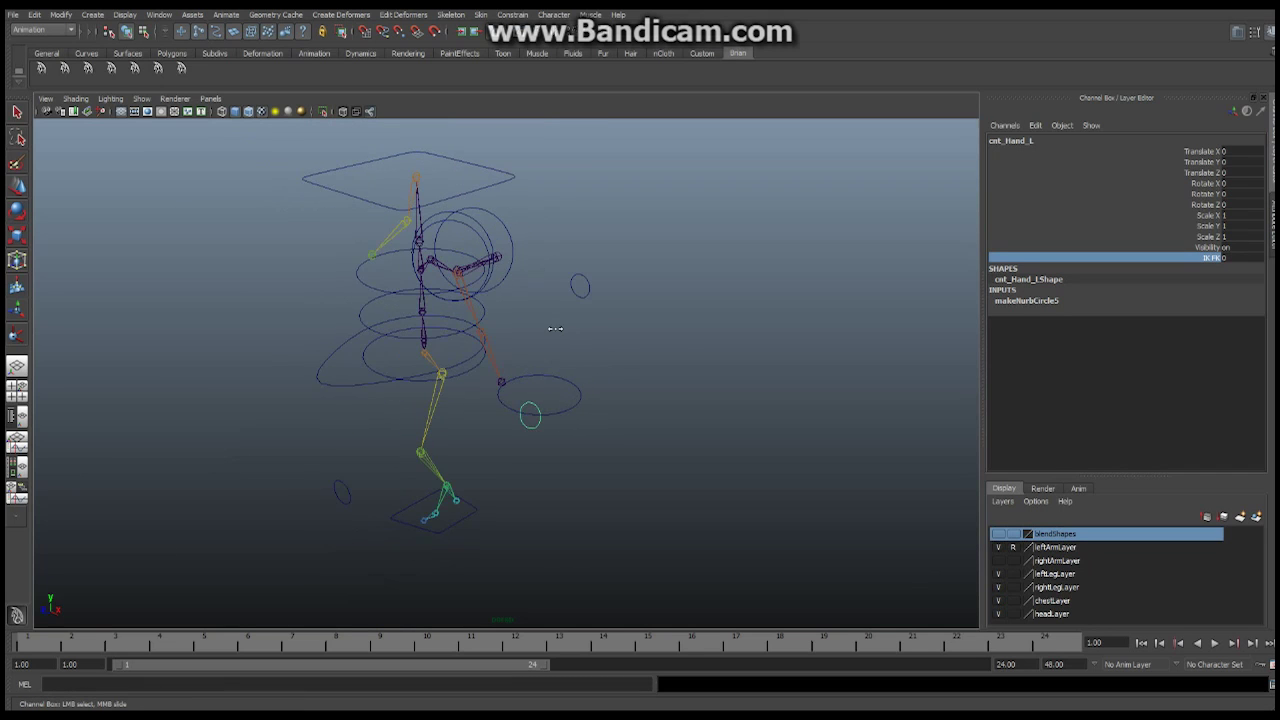
middle_click_drag(555, 328, 552, 327)
left_click_drag(676, 300, 648, 346, "alt")
- Set Translate X and Translate Y of the cnt_IKArm_L control to 0
left_click(600, 386)
key("e")
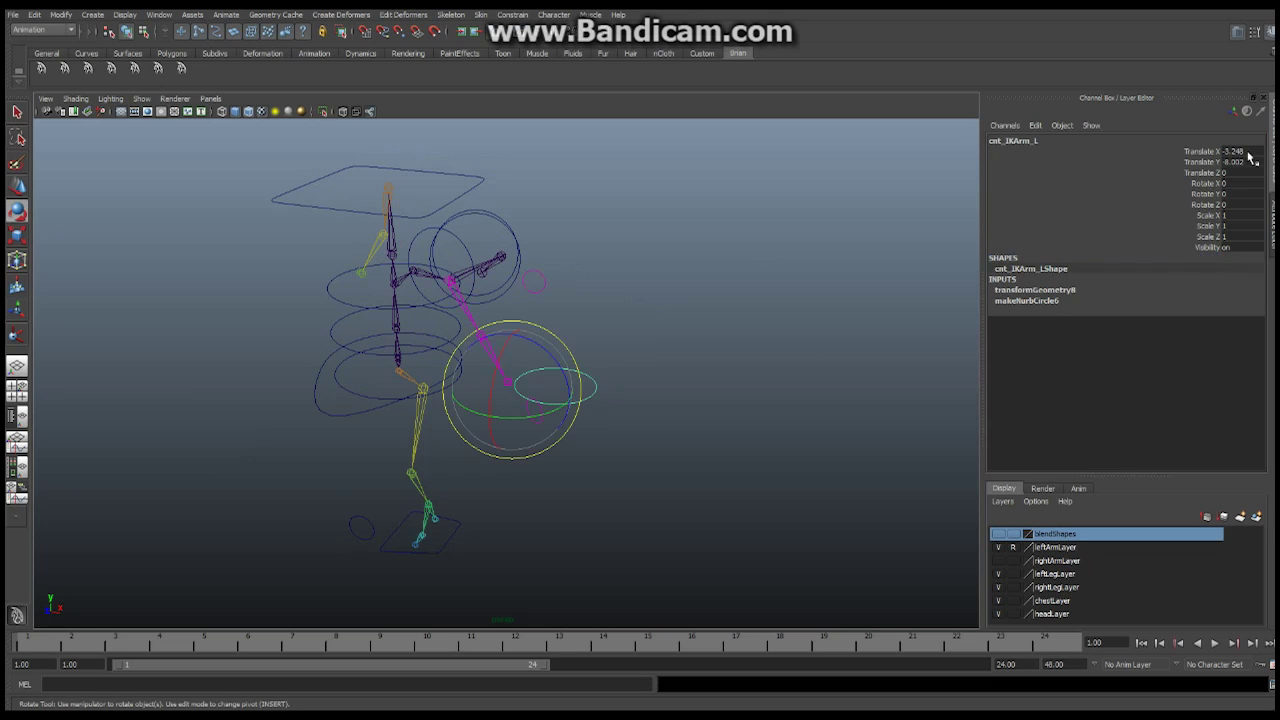
left_click_drag(1245, 151, 1245, 163)
type("0")
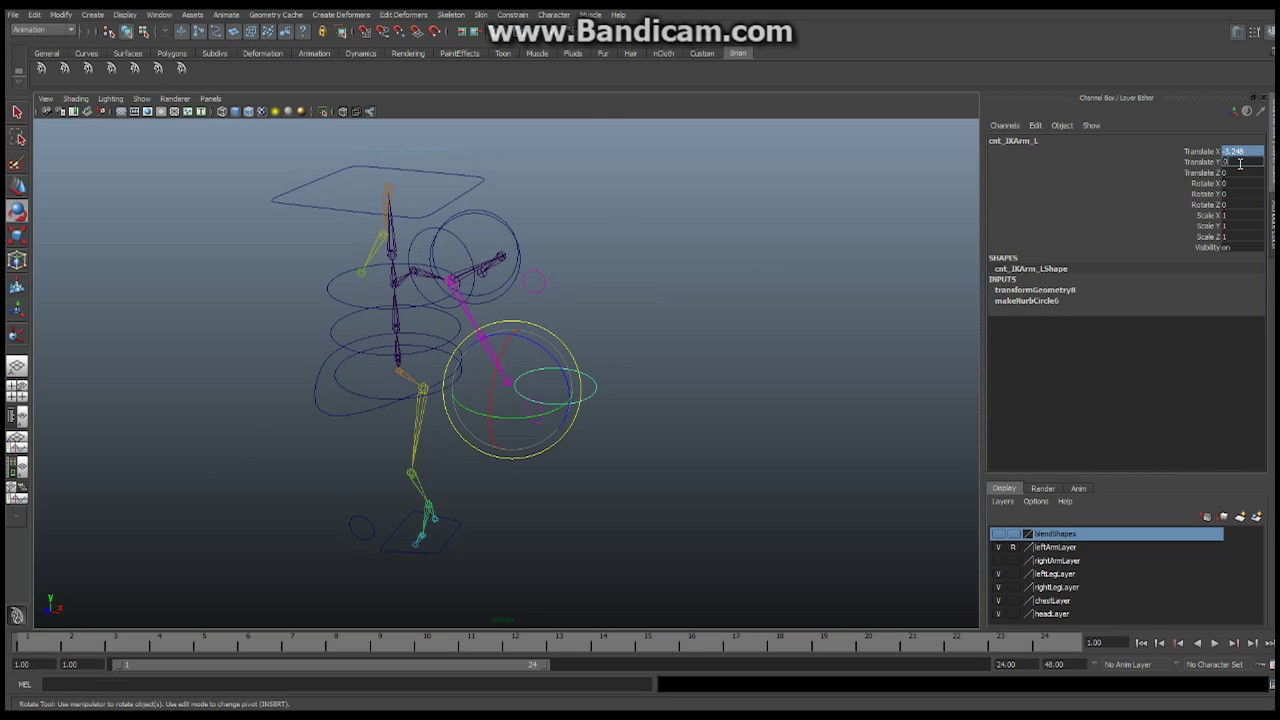
key("Return")
left_click_drag(487, 278, 669, 277, "alt")
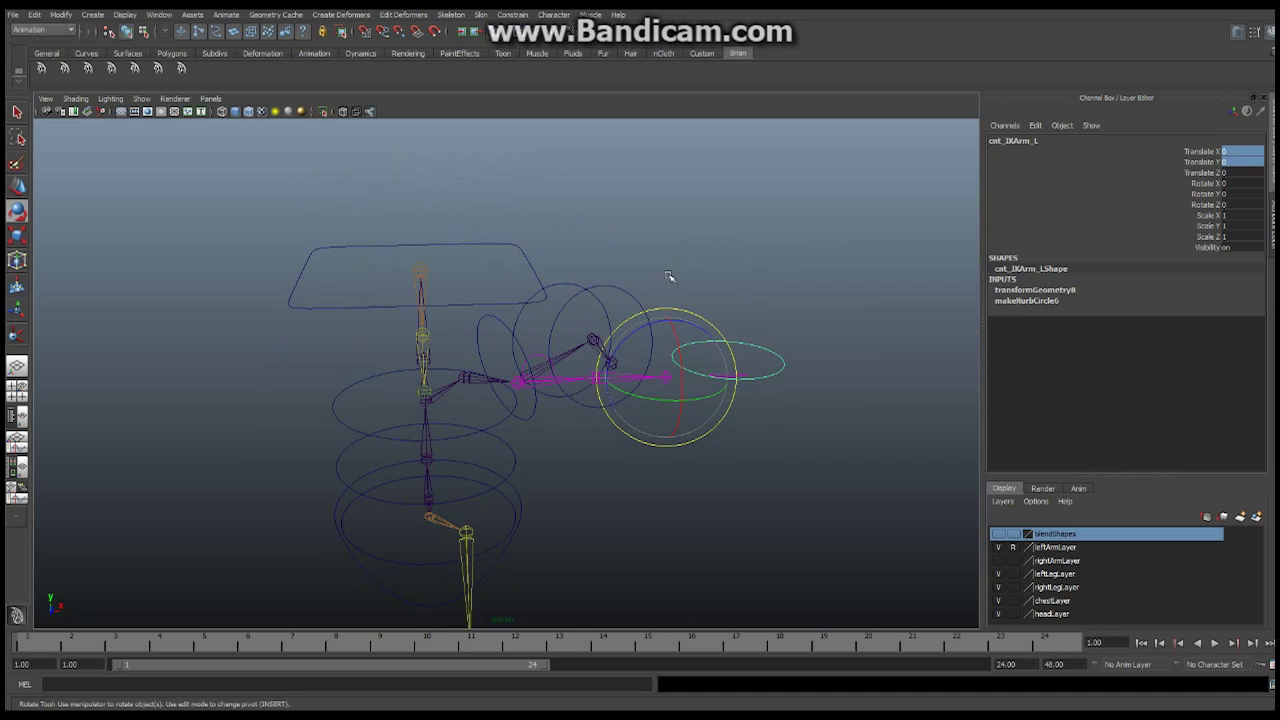
- Select the left shoulder, elbow and wrist FK controls and set all their Translate and Rotate values to 0
left_click(493, 320)
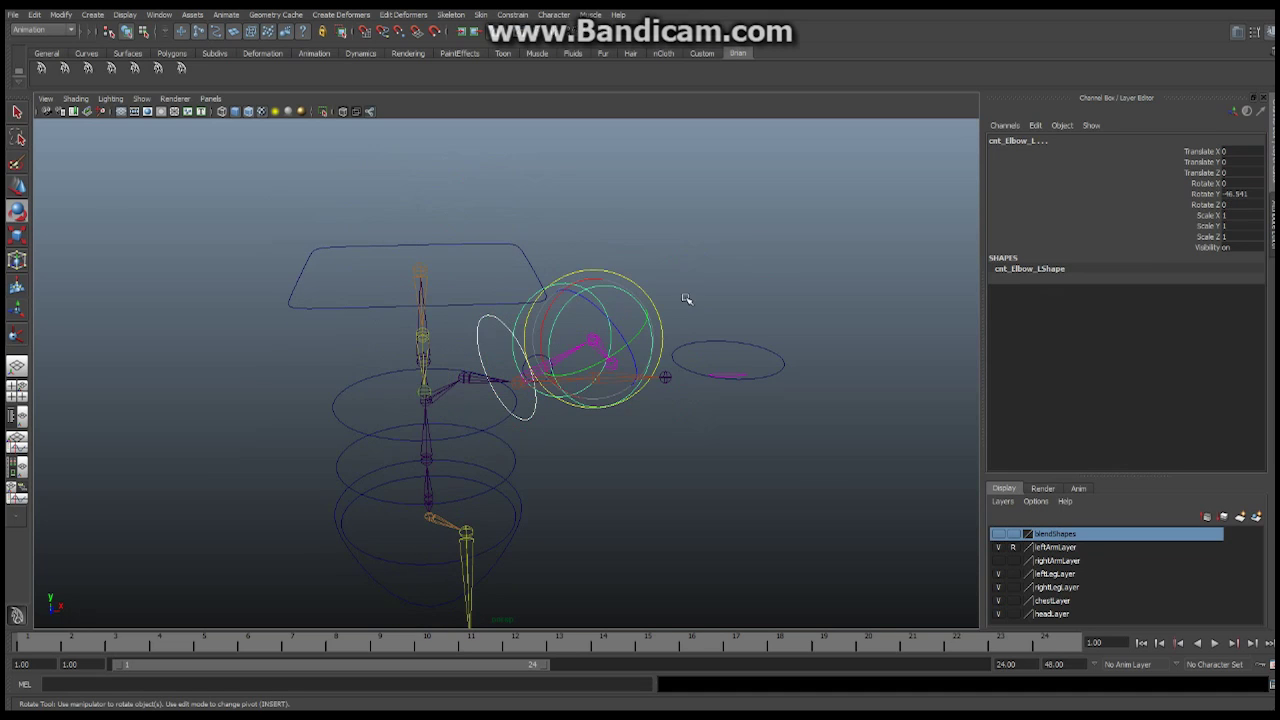
key("q")
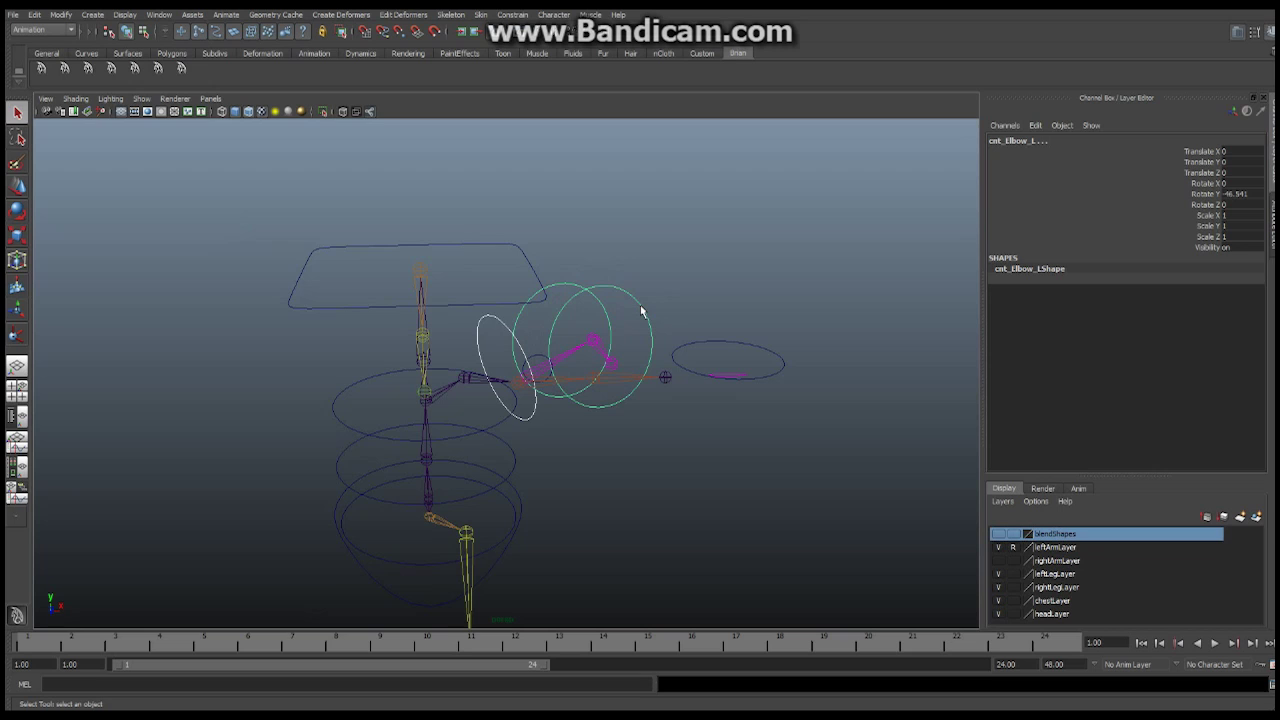
left_click(640, 304)
left_click_drag(1236, 152, 1236, 205)
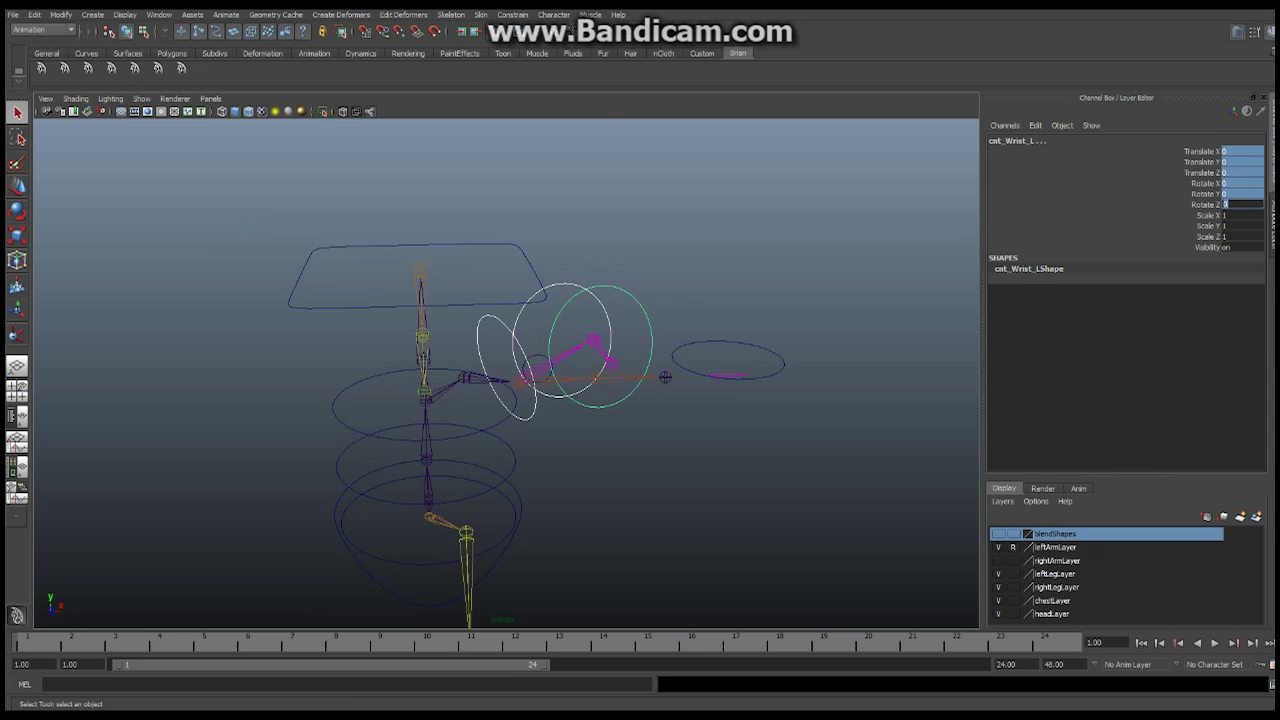
key("Return")
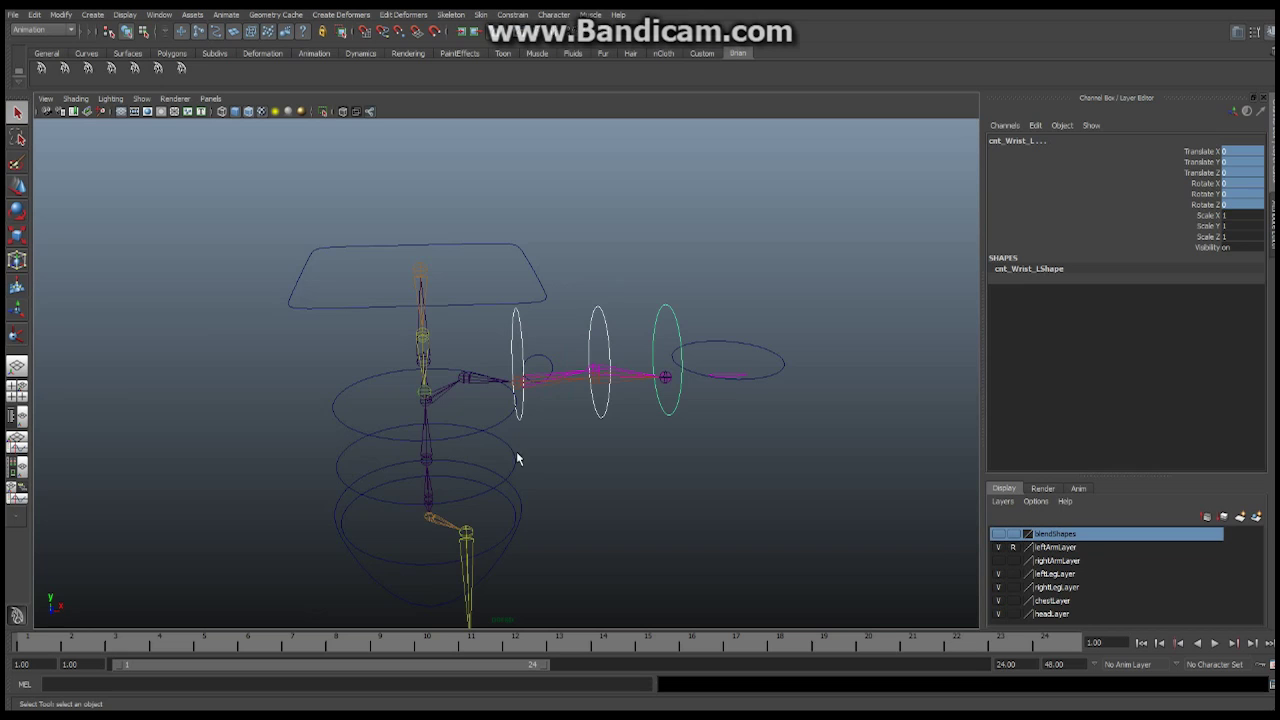
left_click_drag(676, 428, 536, 414, "alt")
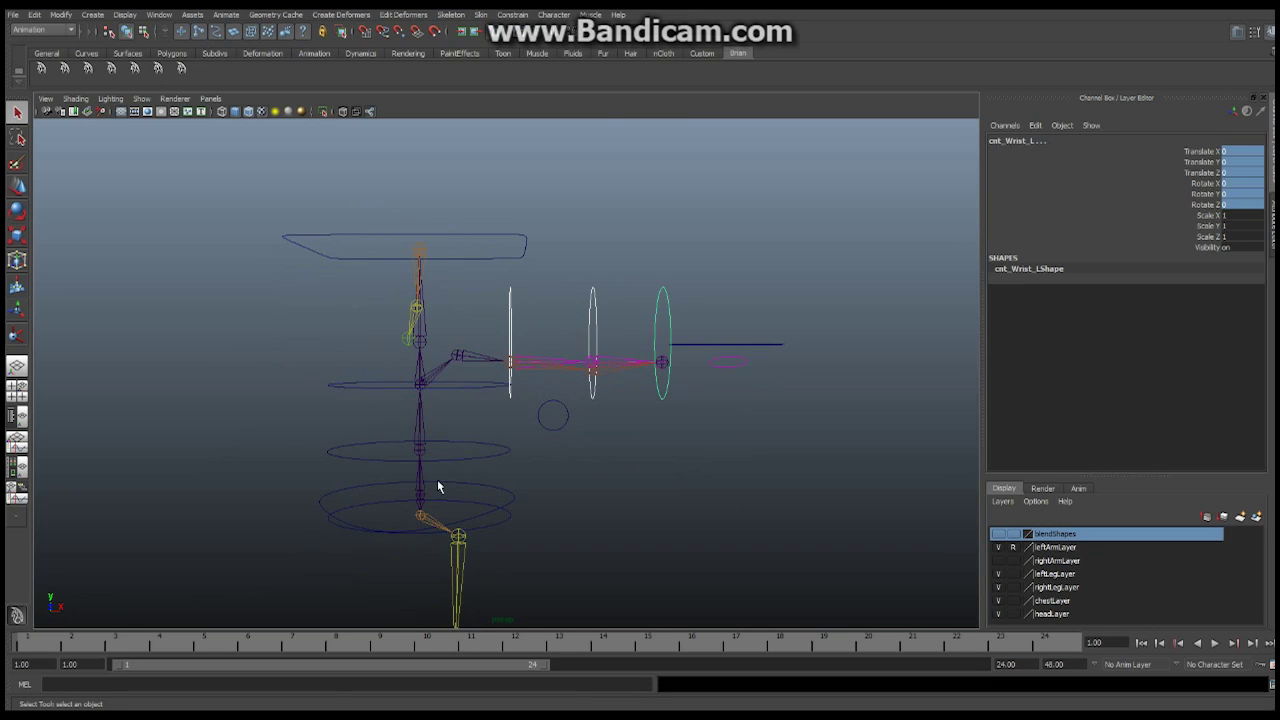
double_click(33, 648)
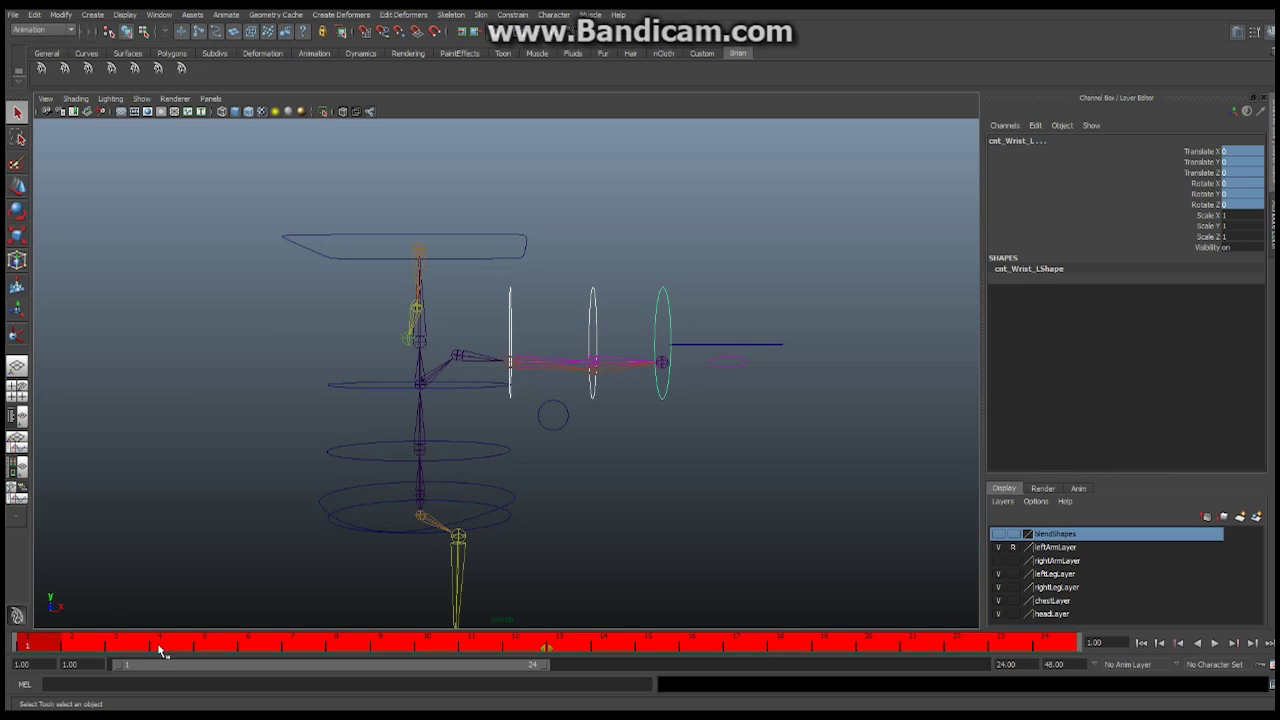
left_click(74, 640)
left_click(61, 645)
left_click(52, 645)
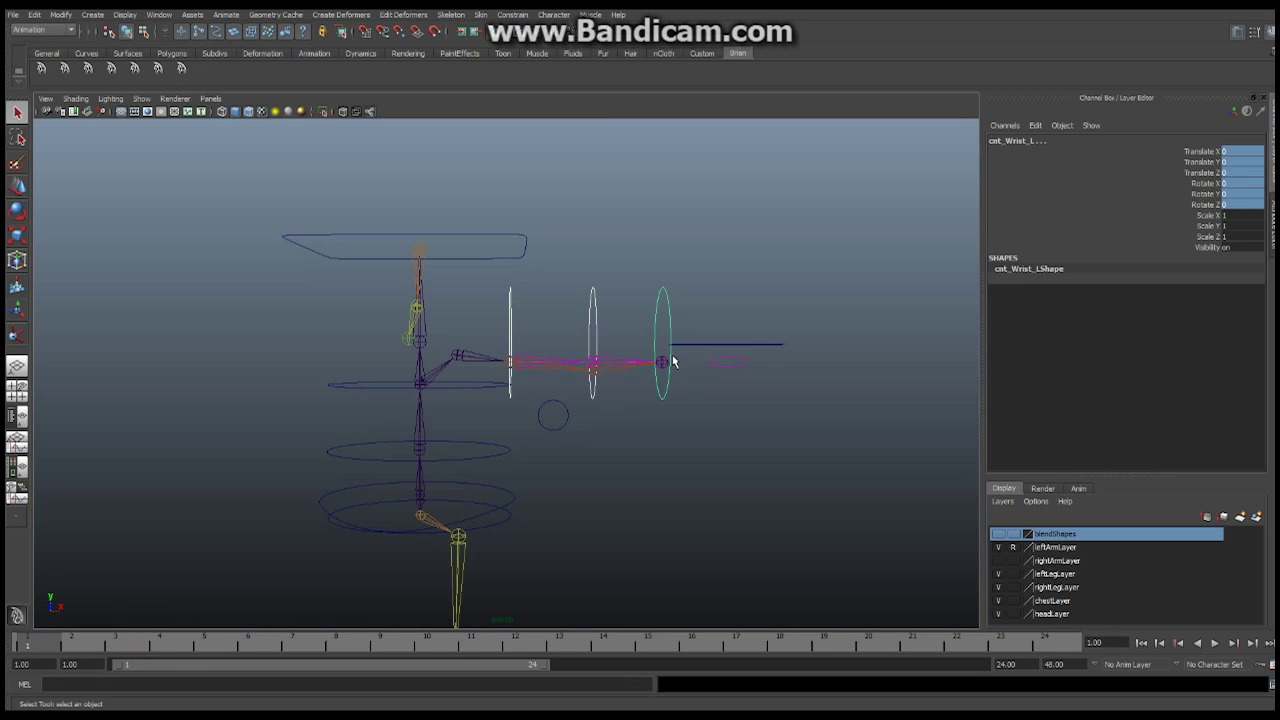
- Move the cnt_IKArm_L control about 0.4 along X to test the IK arm, and set its Translate X back to 0
left_click_drag(703, 385, 748, 402, "alt")
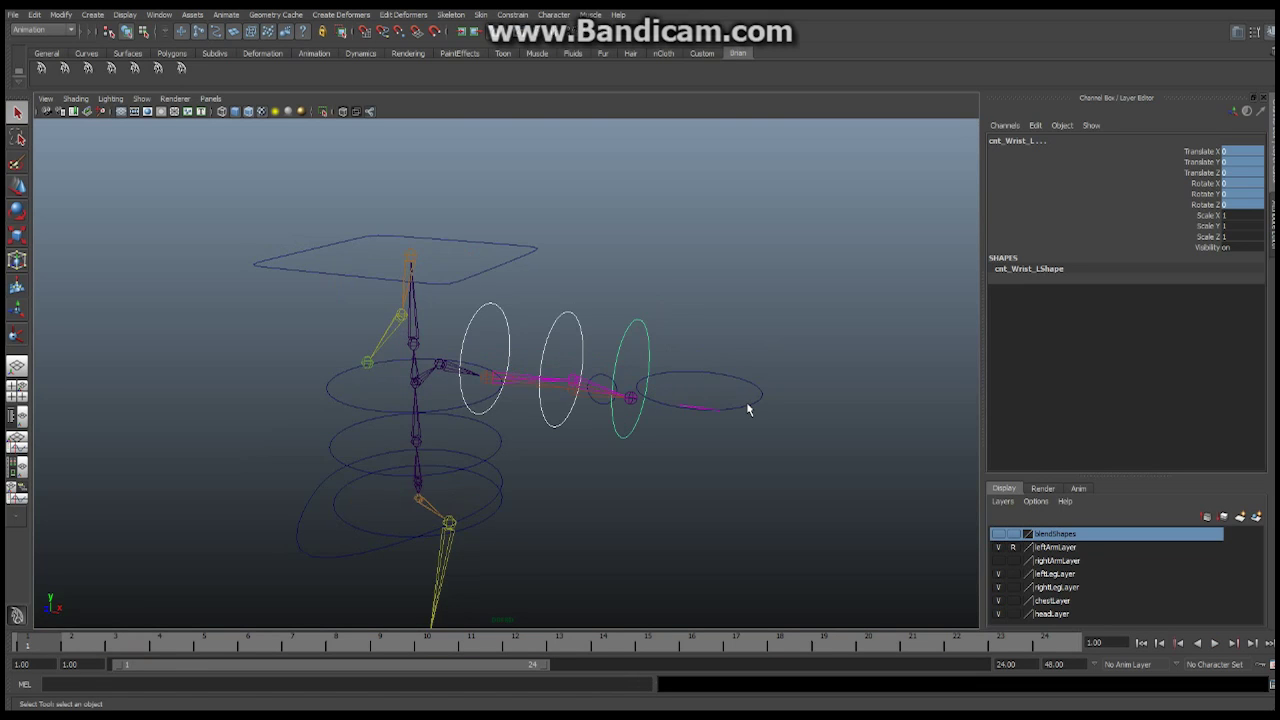
left_click(748, 406)
left_click(16, 186)
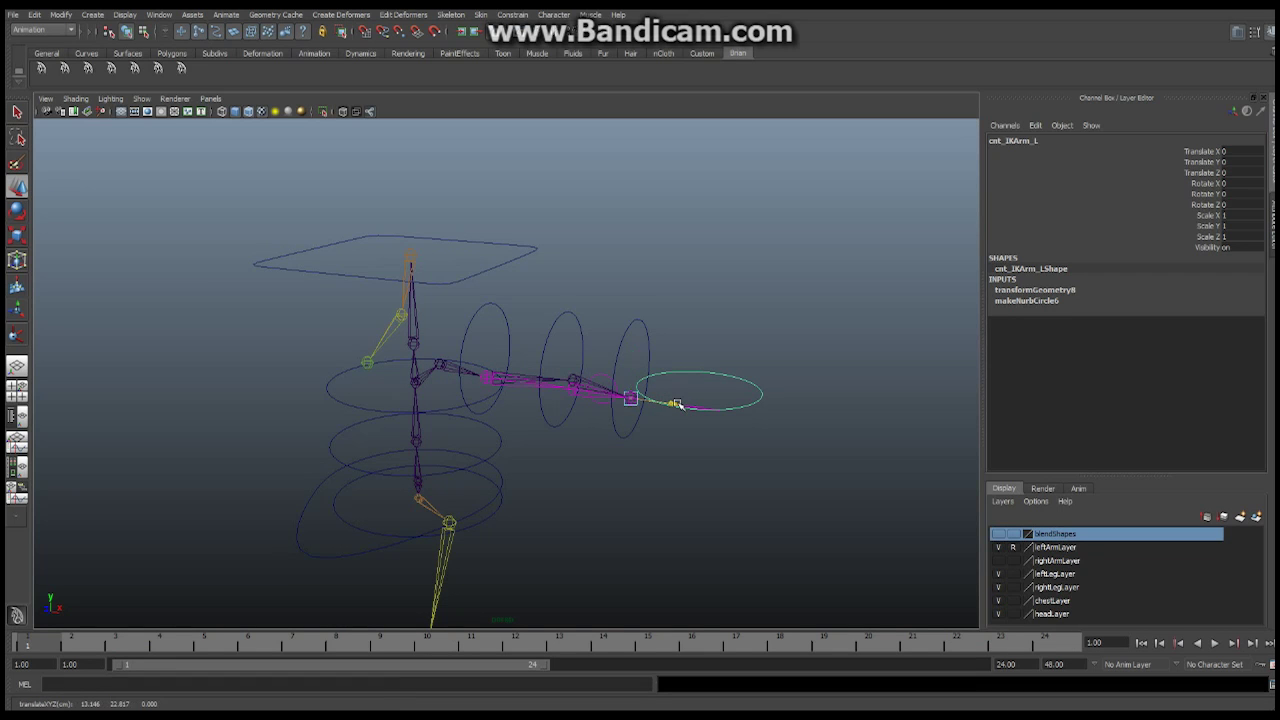
left_click_drag(677, 404, 684, 406)
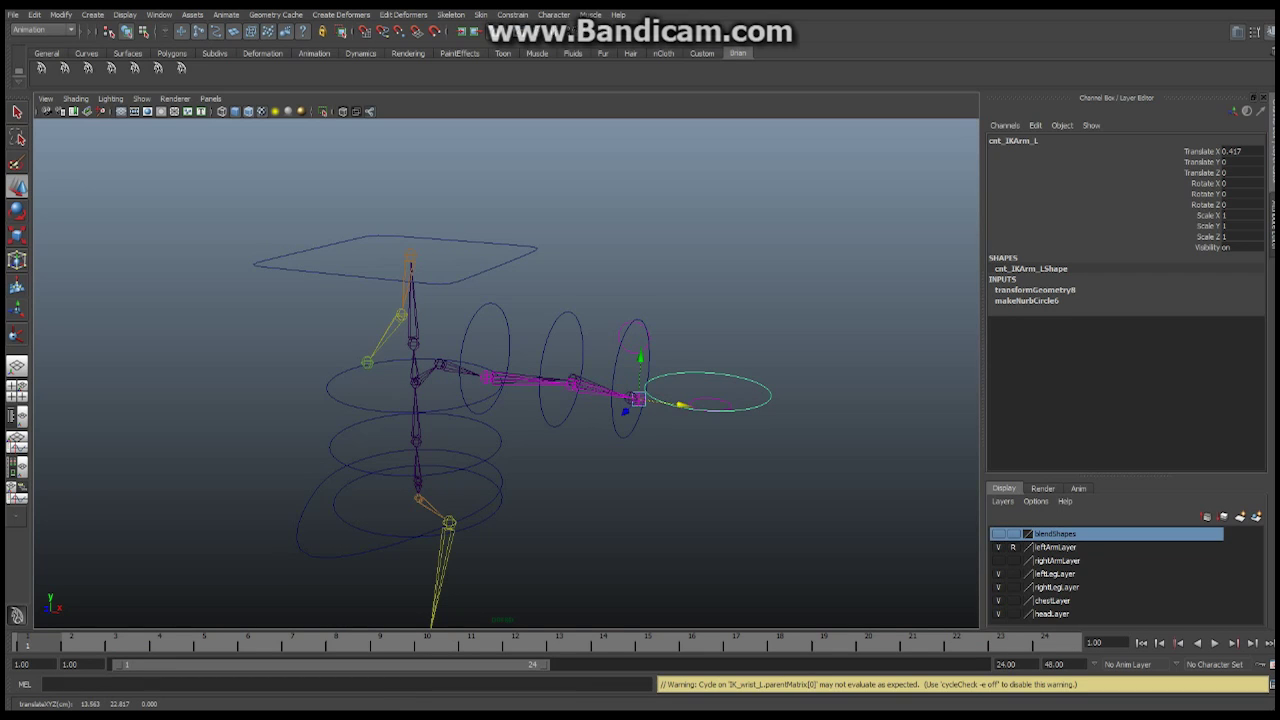
double_click(1232, 151)
type("0")
key("Return")
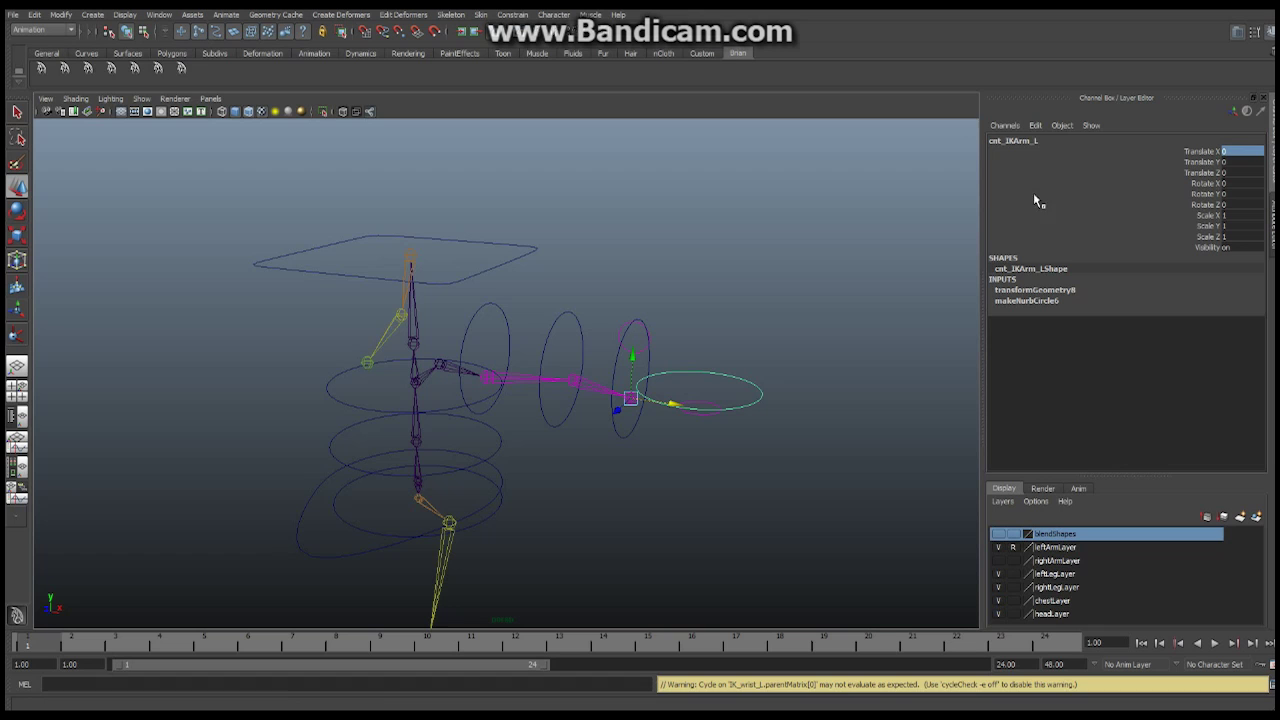
- Create a NURBS circle at the origin as a new control curve
left_click_drag(678, 366, 547, 310, "alt")
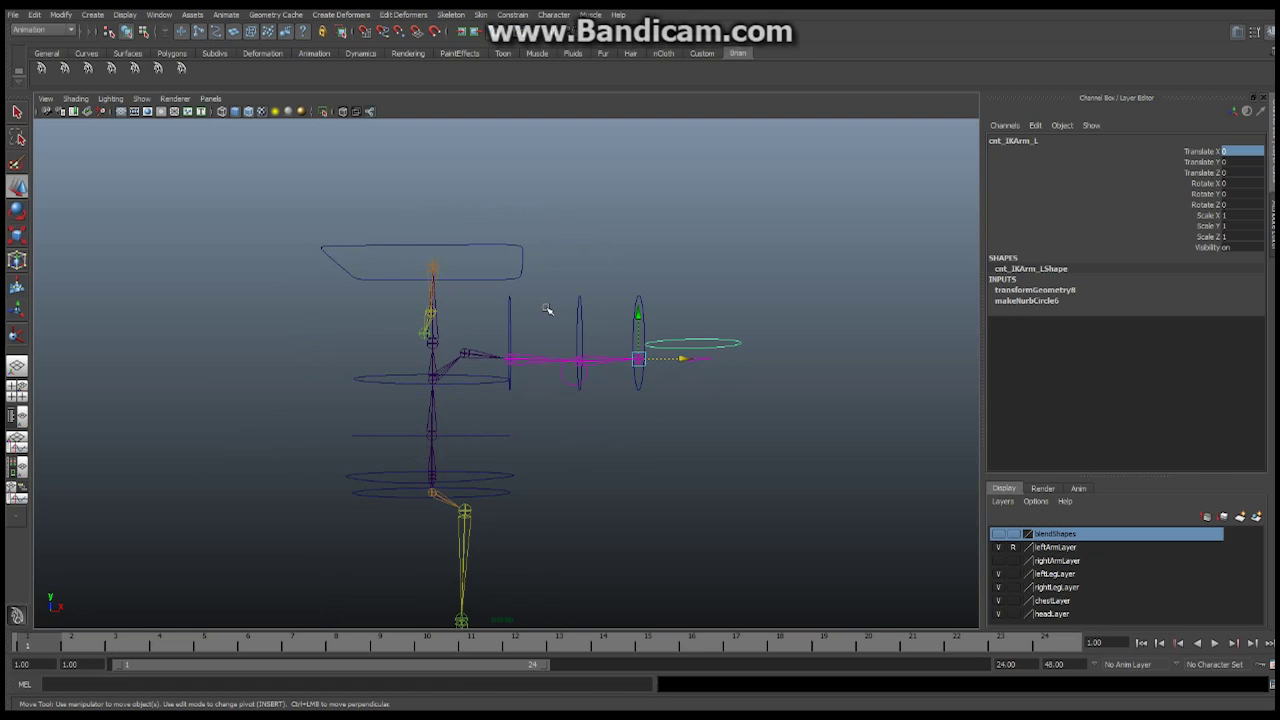
left_click_drag(512, 340, 620, 357, "alt")
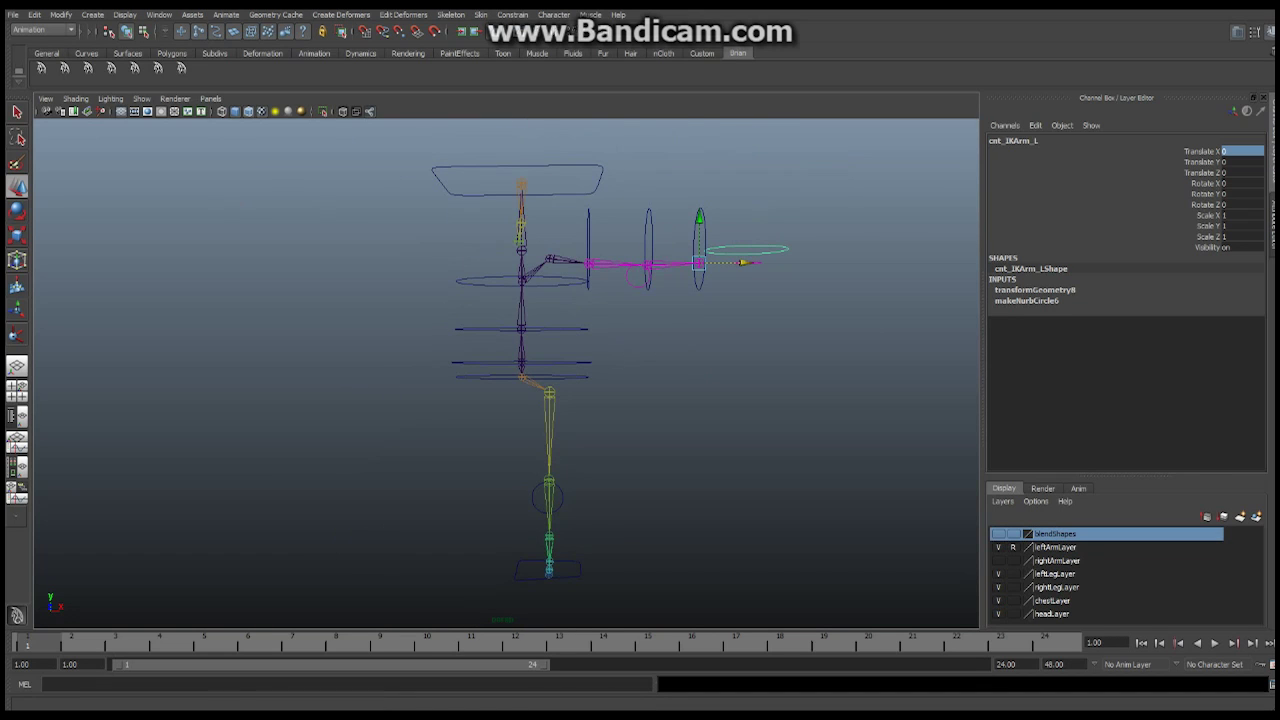
left_click(91, 15)
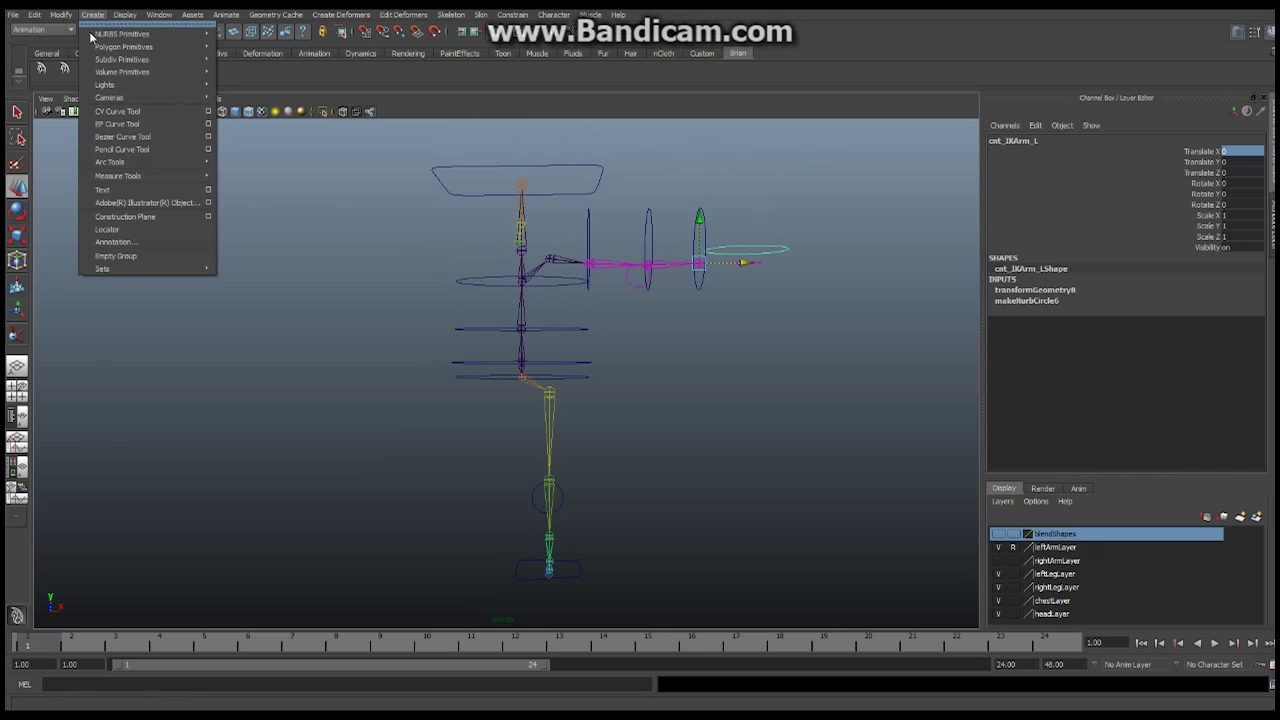
mouse_move(140, 38)
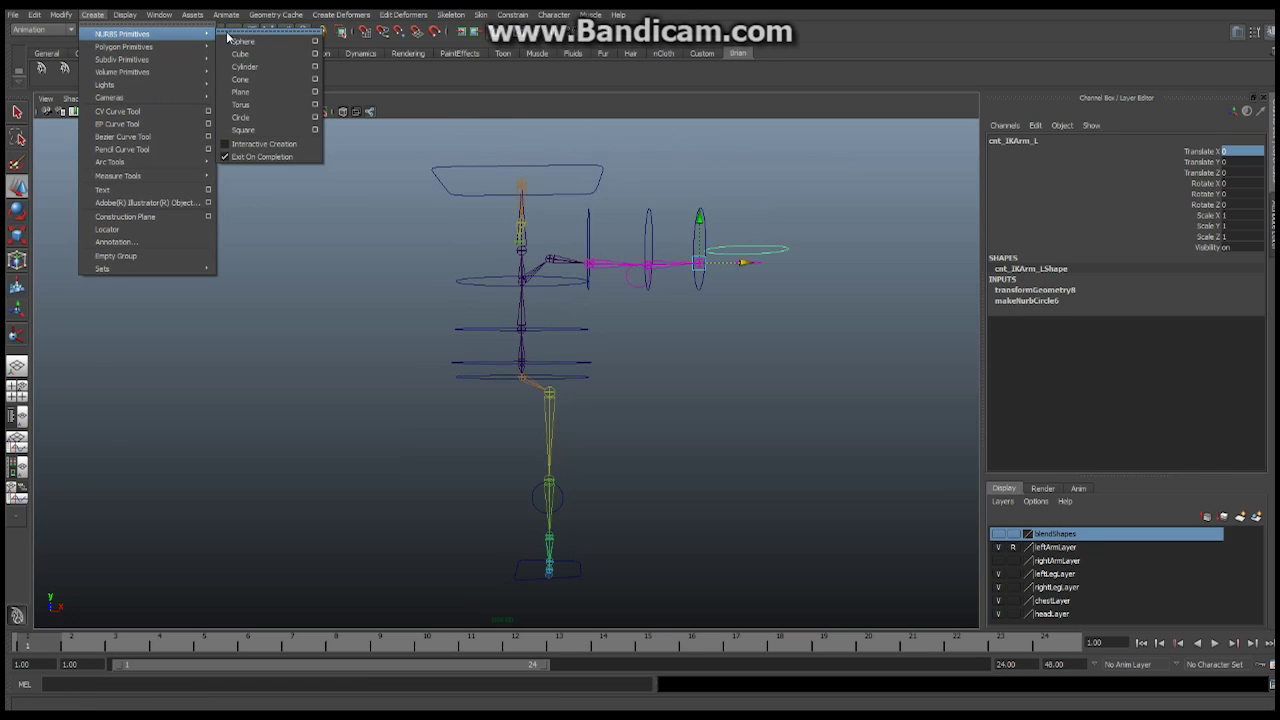
left_click(256, 119)
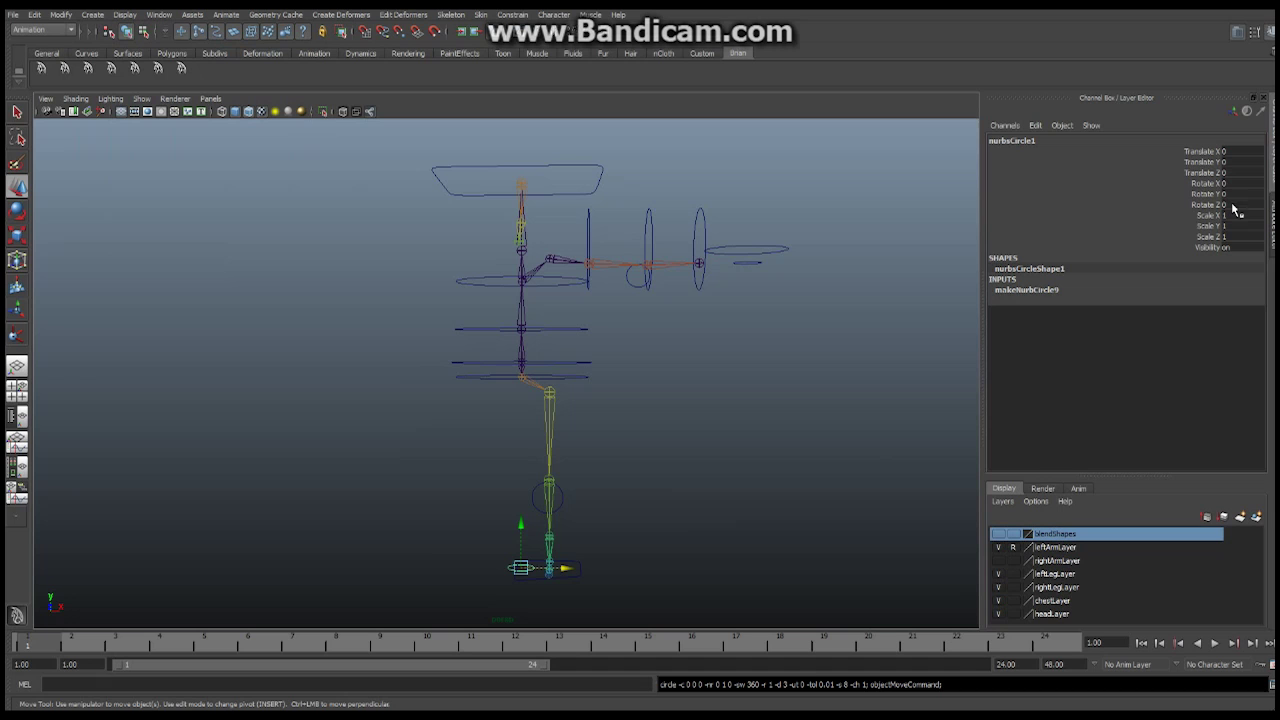
- Rotate the new NURBS circle upright by setting its Rotate X to 90
left_click(20, 211)
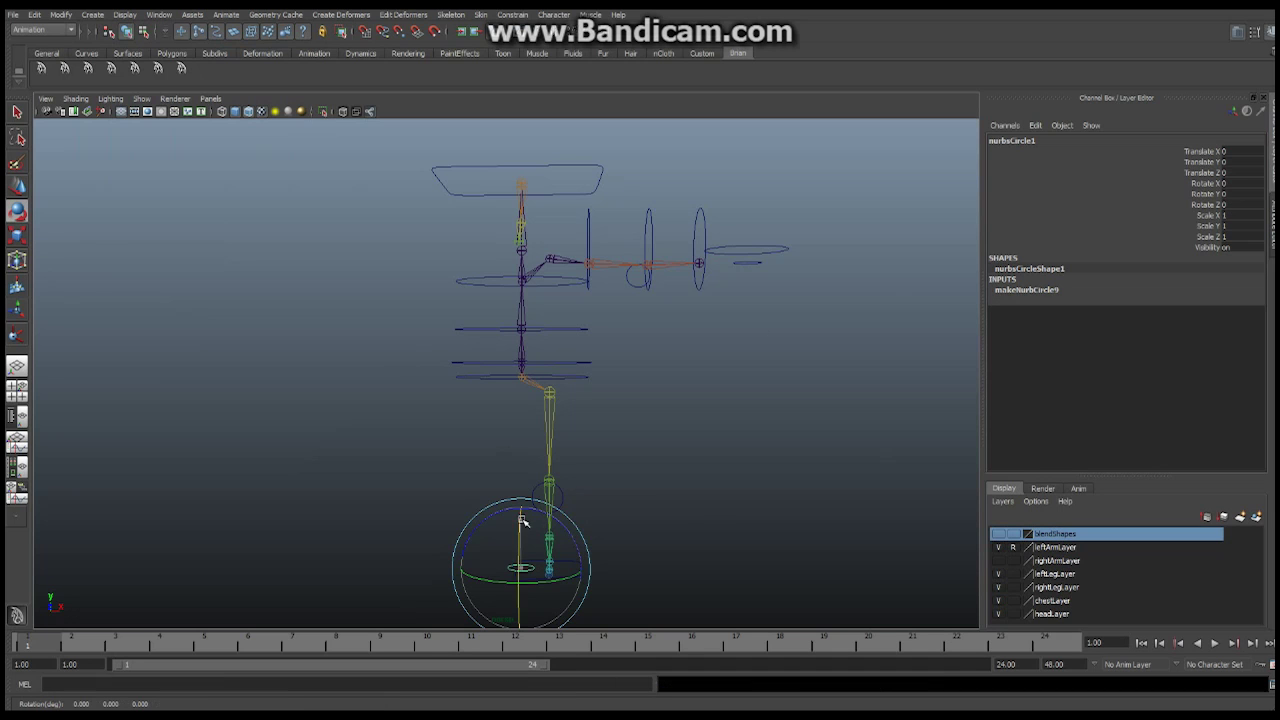
left_click_drag(522, 515, 590, 552)
left_click(1239, 185)
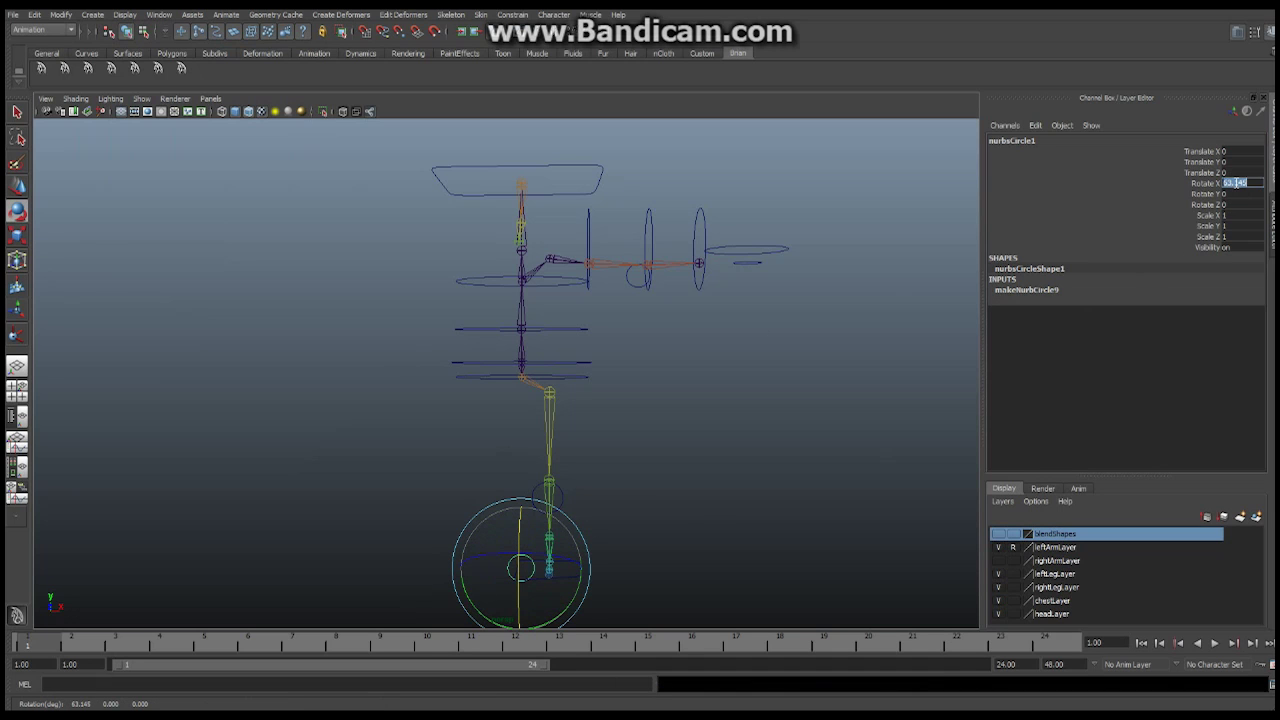
type("90")
key("Return")
- Rename the circle as cnt_Clavical_L
left_click(1031, 141)
type("cnt_Clav")
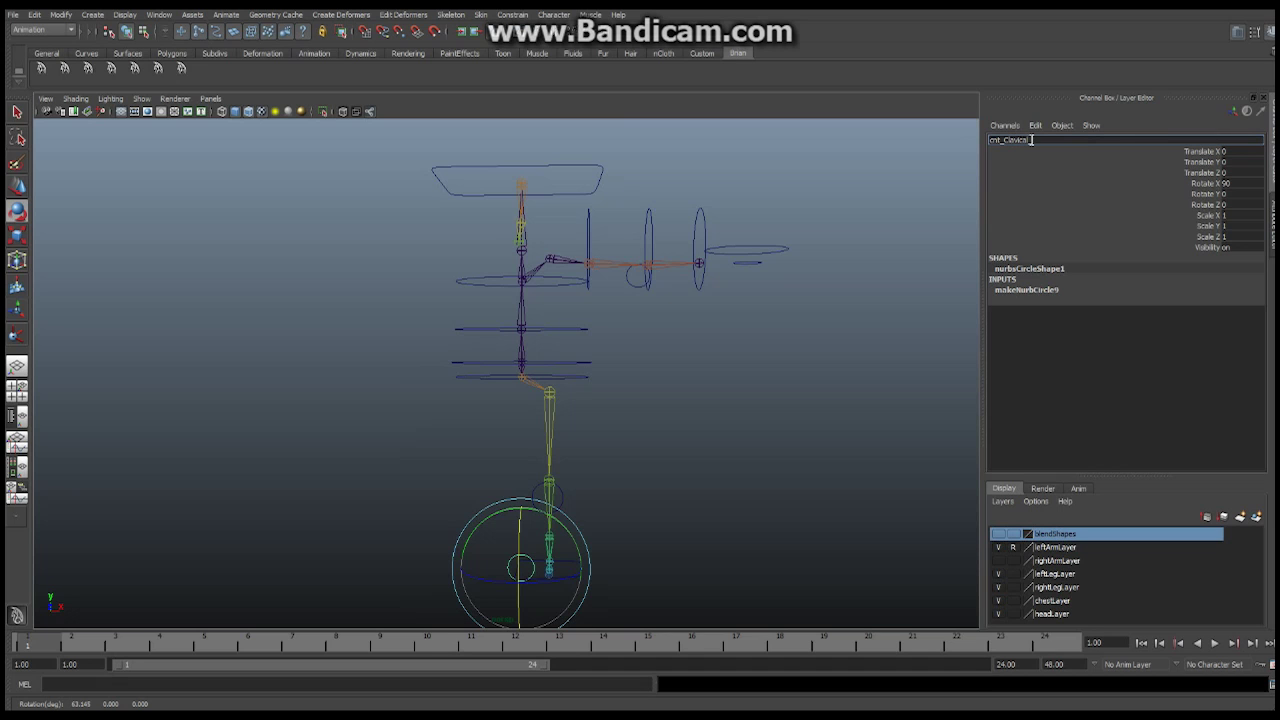
key("Return")
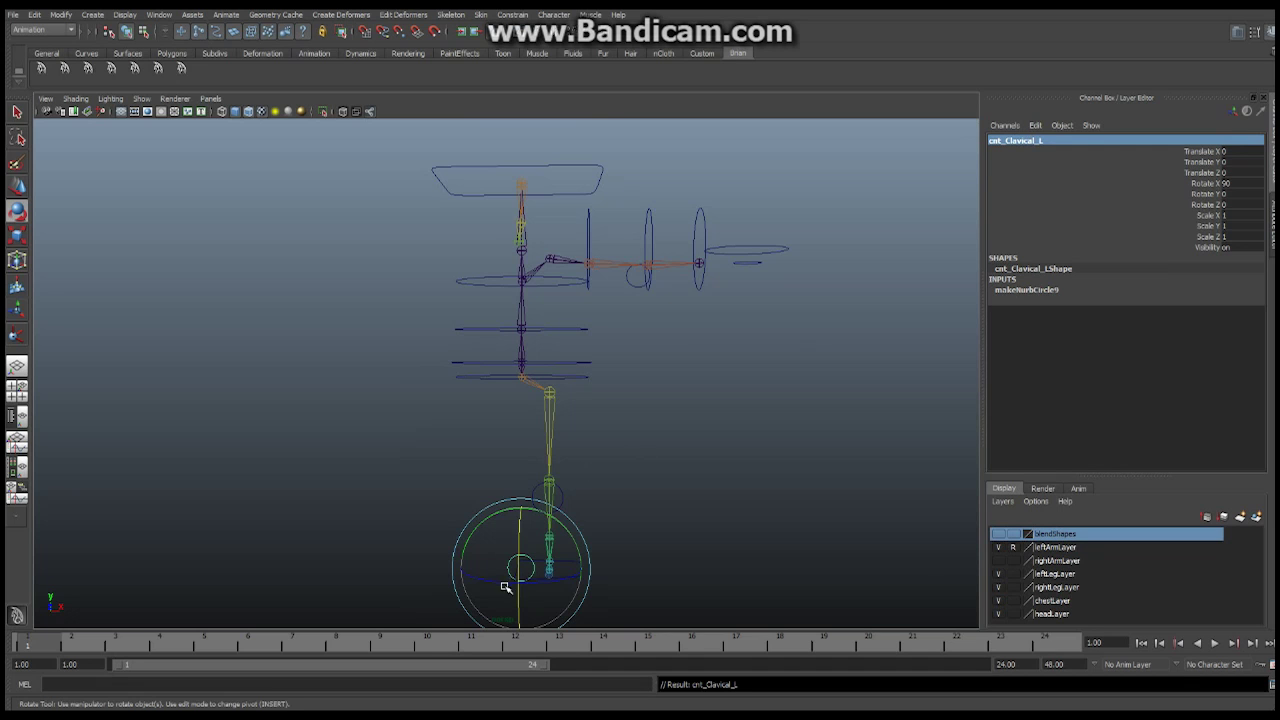
- Raise the top control vertex of the cnt_Clavical_L circle to about Y 4 to stretch it into a teardrop
key("f")
left_click_drag(420, 401, 669, 363, "alt")
left_click(517, 368)
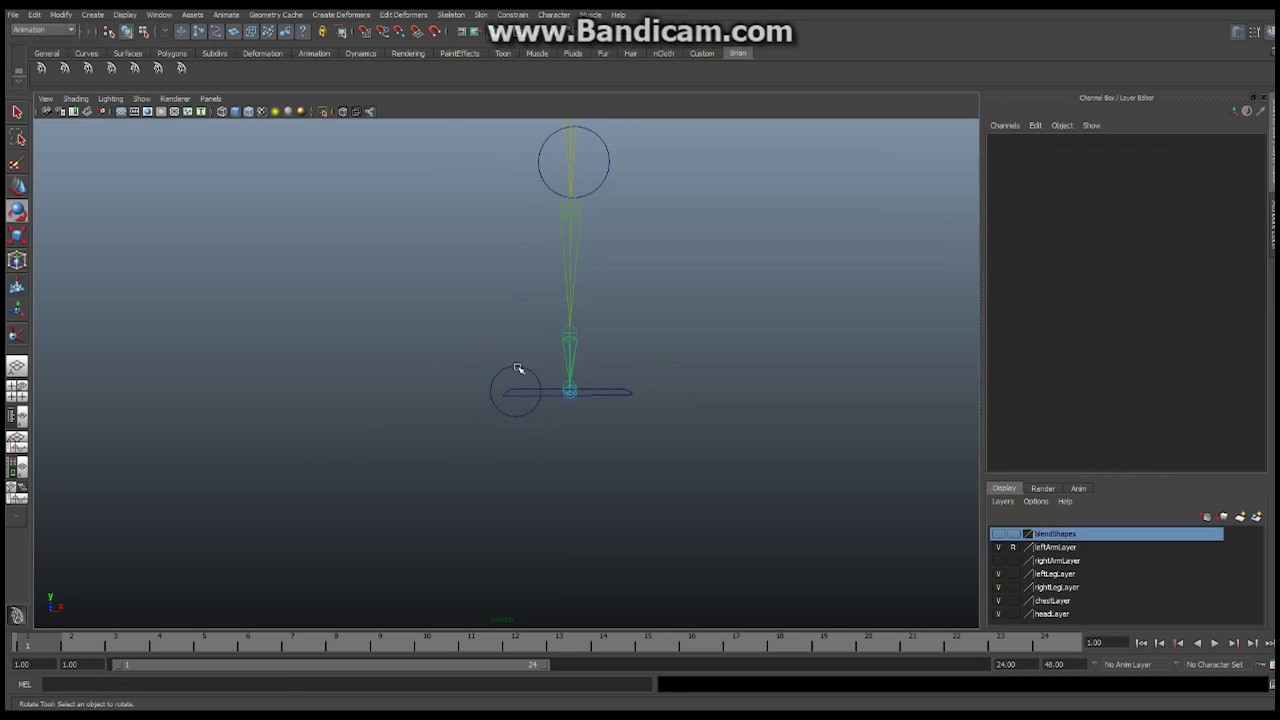
left_click(527, 371)
right_click_drag(527, 371, 485, 372)
left_click(515, 366)
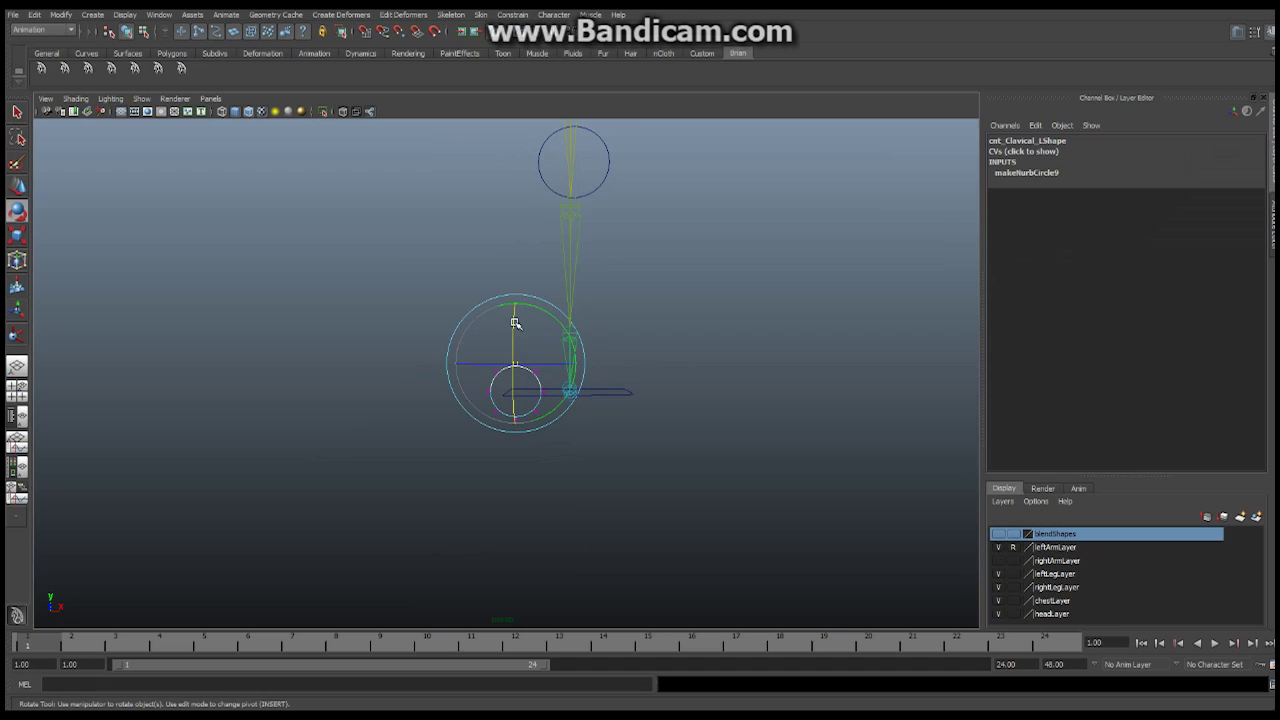
key("w")
left_click(515, 358)
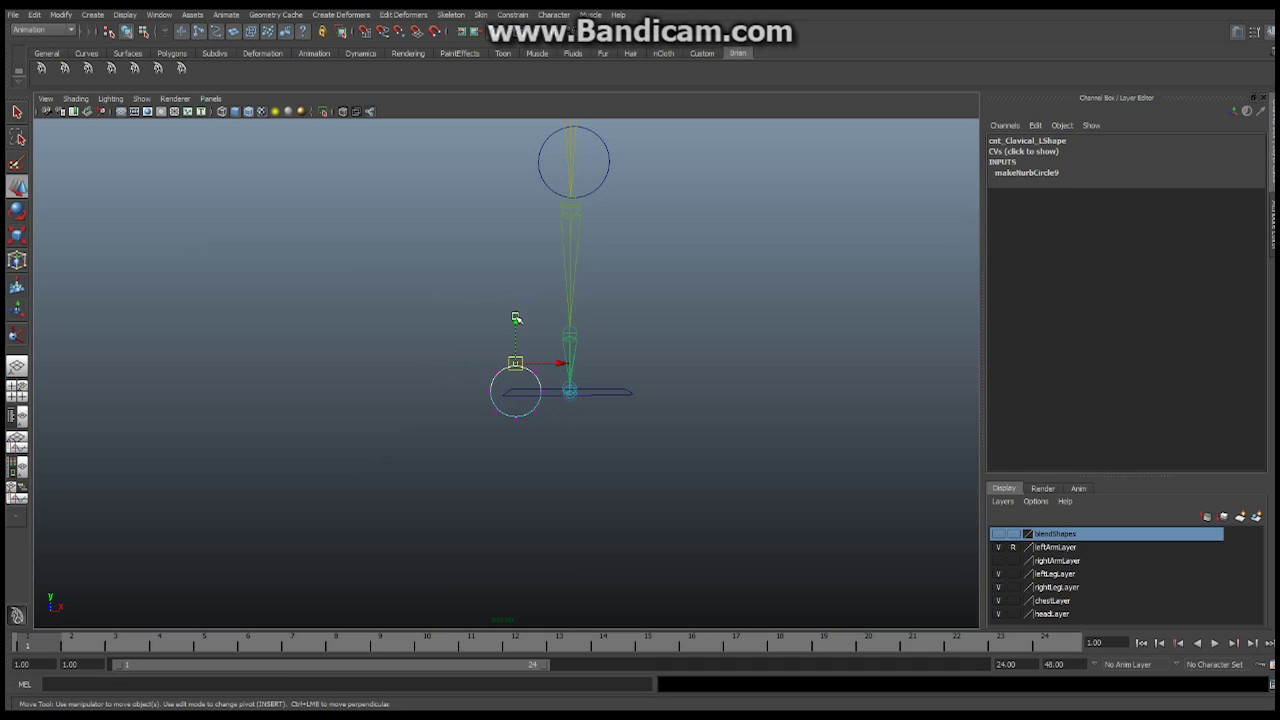
left_click_drag(517, 320, 514, 243)
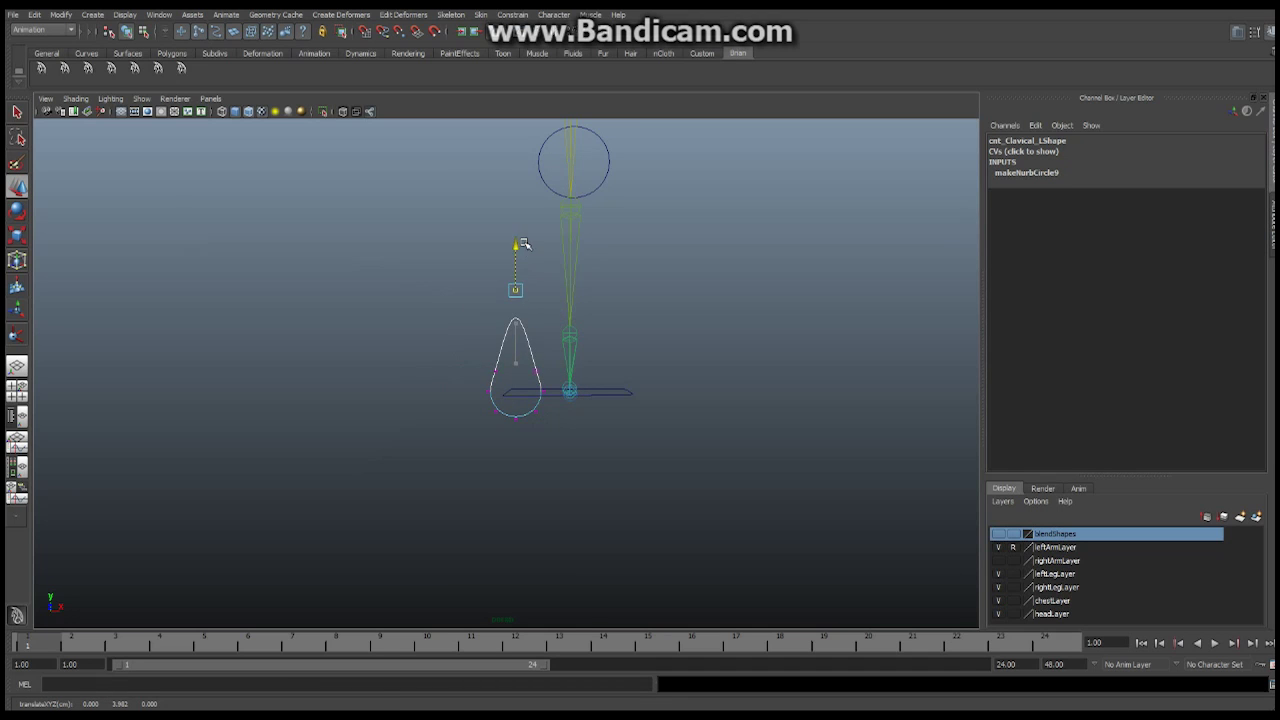
- Move the curve's upper-right control vertex outward to about X 1.9, Y 1.4, and reselect cnt_Clavical_L as an object
left_click(535, 371)
left_click_drag(586, 373, 611, 366)
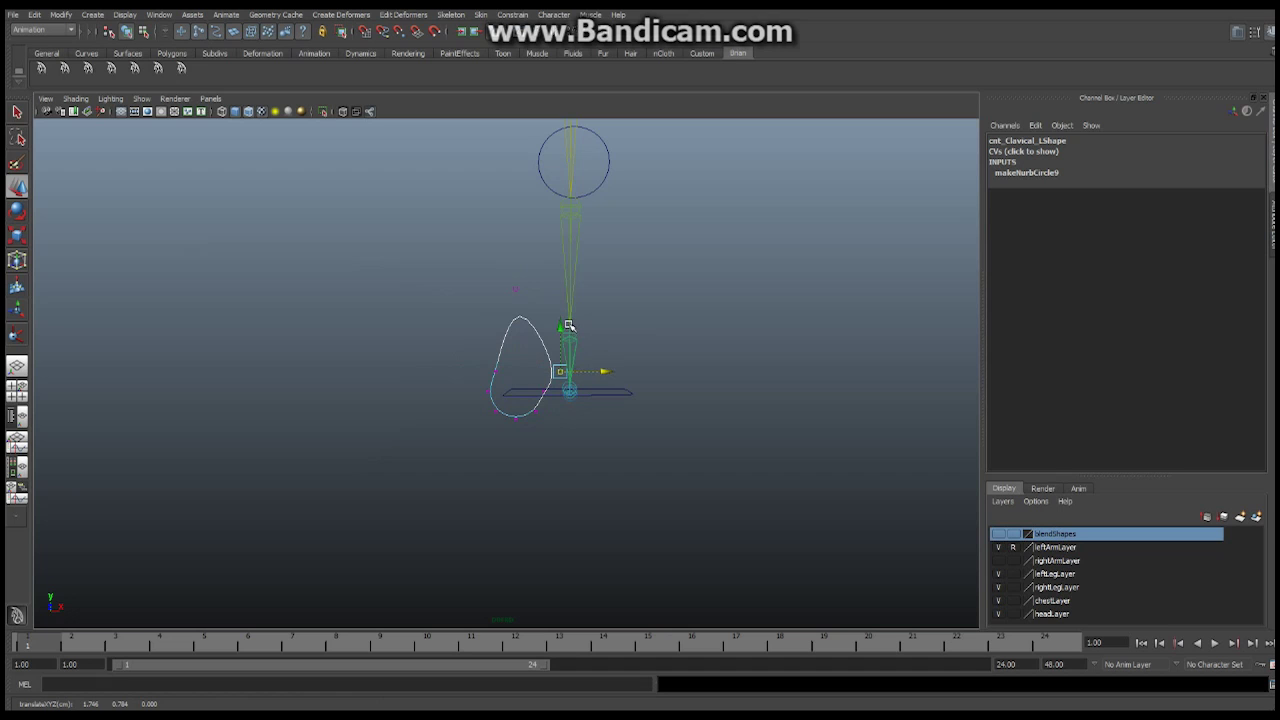
left_click_drag(568, 325, 565, 310)
left_click_drag(603, 357, 607, 358)
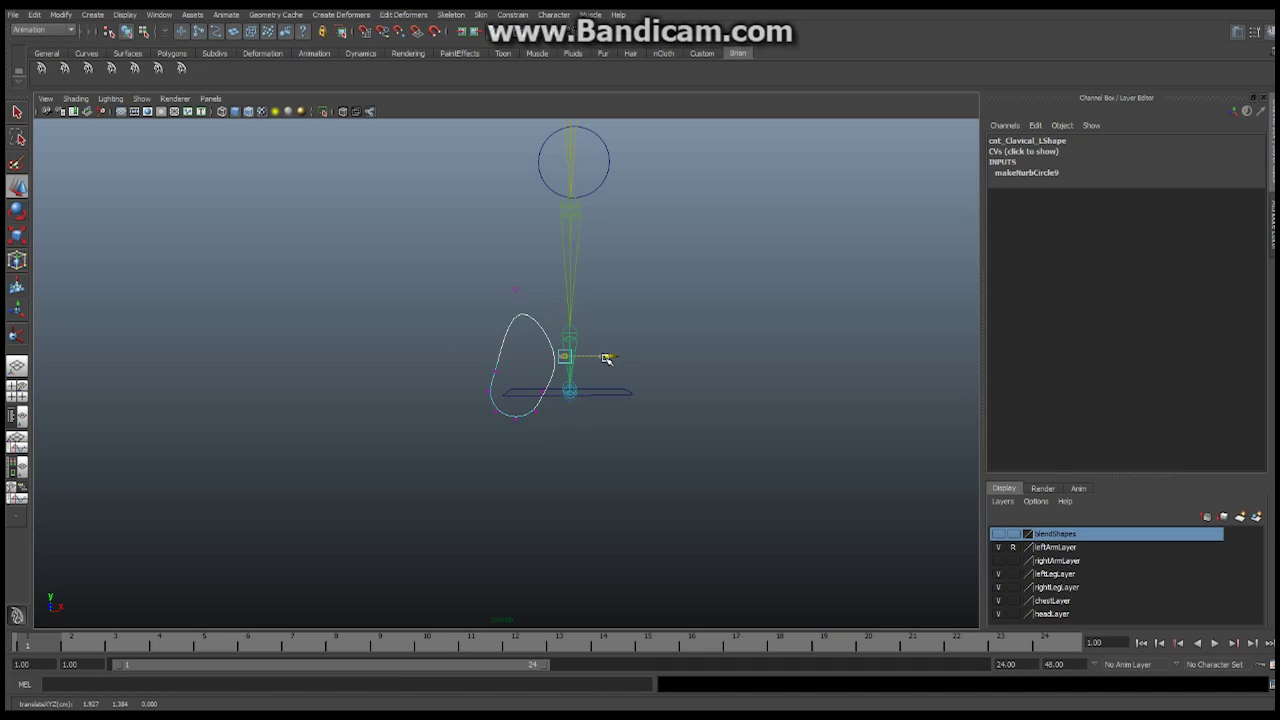
right_click_drag(530, 324, 594, 303)
left_click(538, 328)
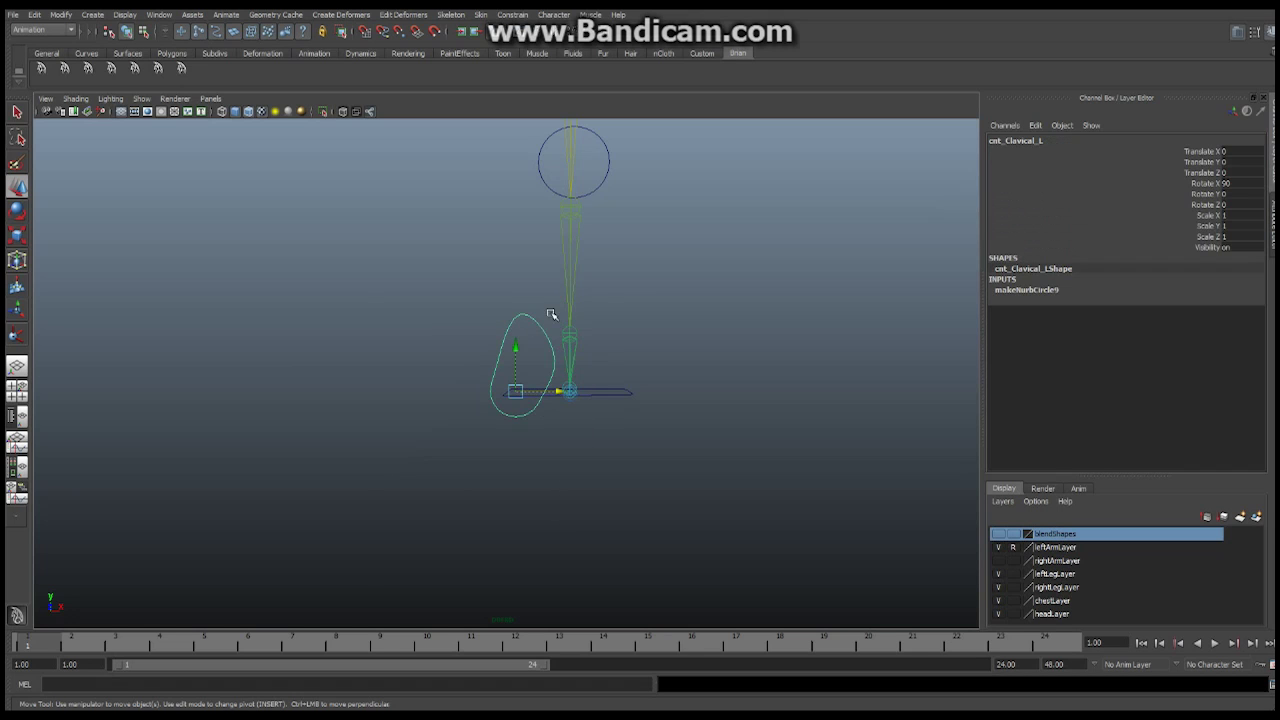
- Group the cnt_Clavical_L control and name the group adj_Clavical_L
left_click(40, 16)
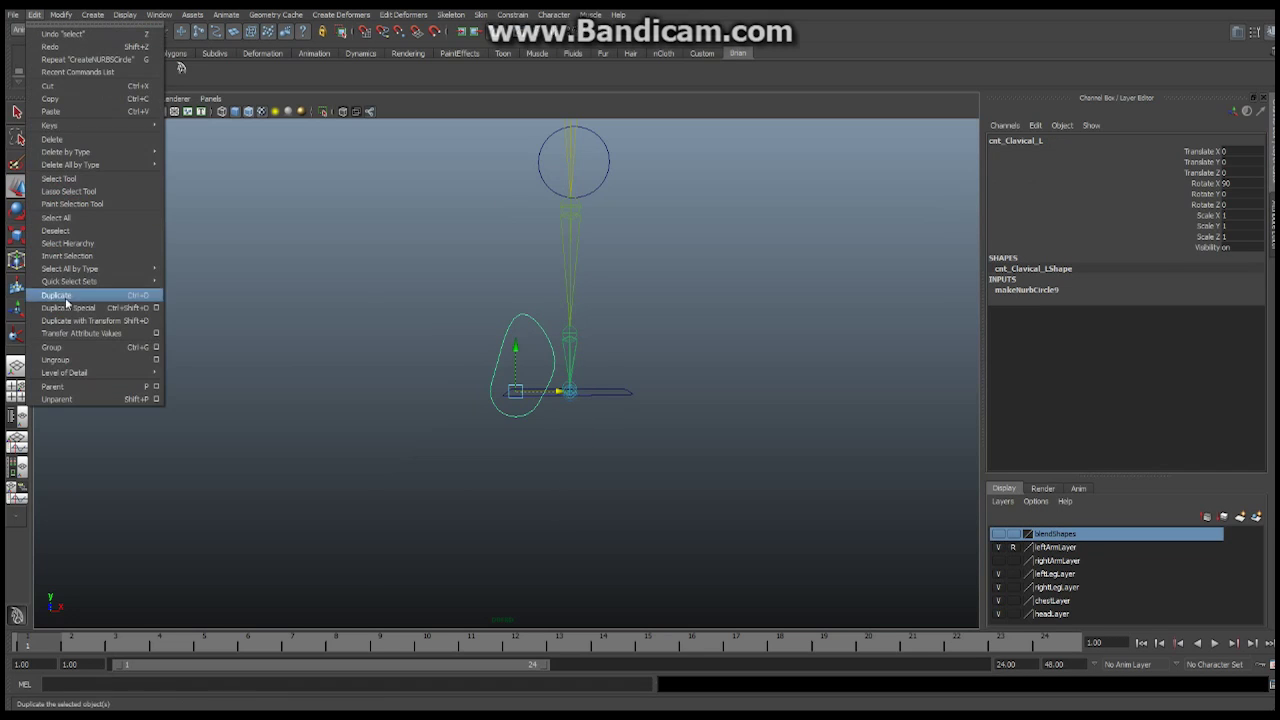
left_click(60, 347)
double_click(1016, 142)
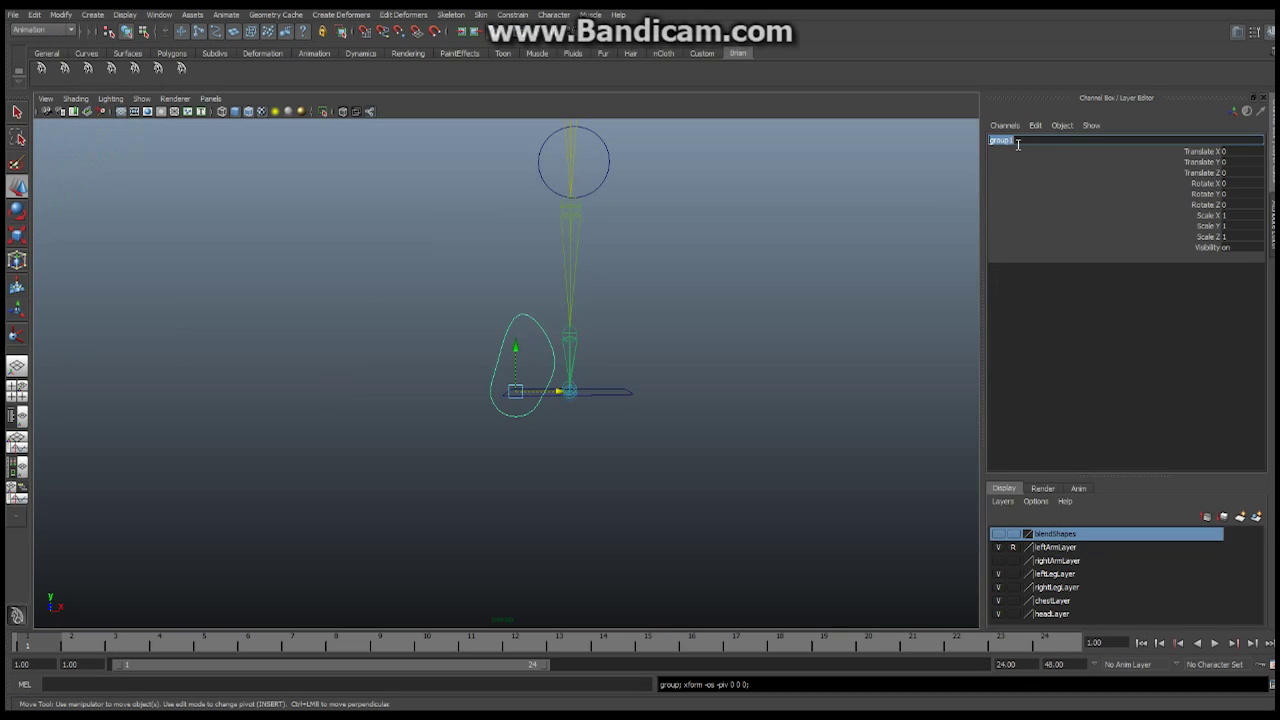
type("cal_L")
key("Return")
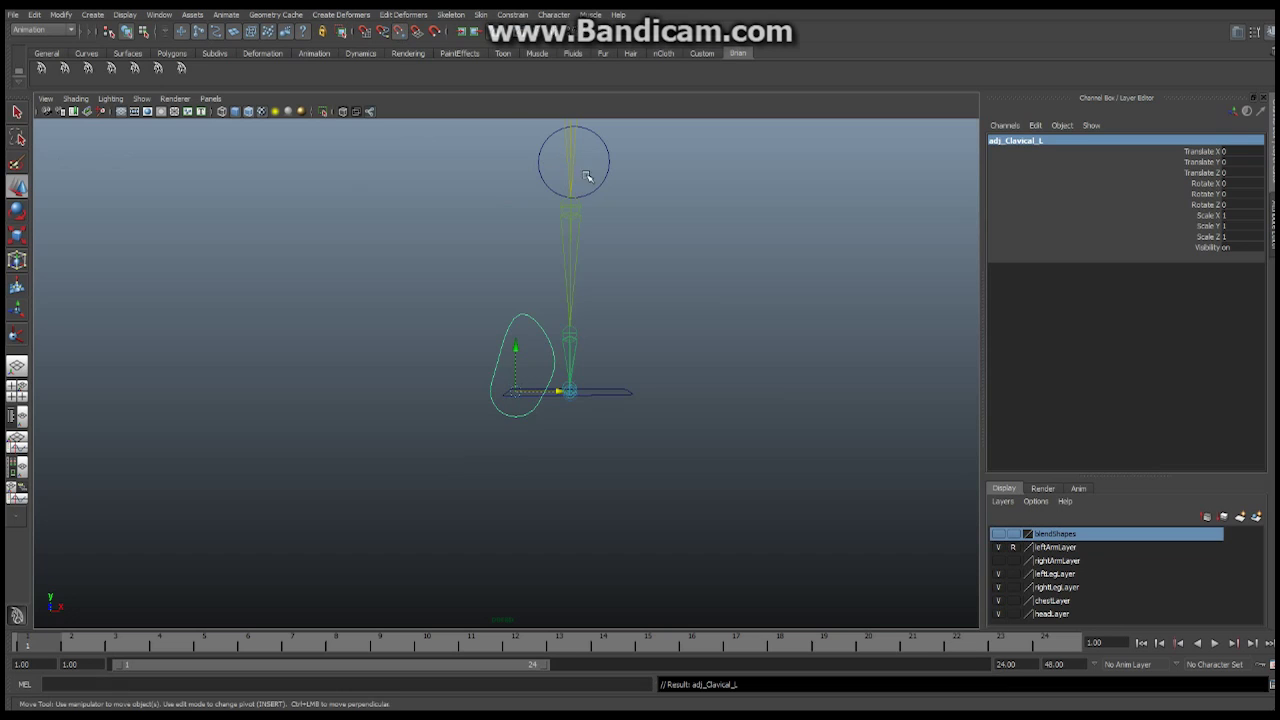
- Snap the adj_Clavical_L group onto the left clavicle joint, at Translate X 2.123 and Translate Y 23.201
middle_click_drag(651, 277, 596, 327, "alt")
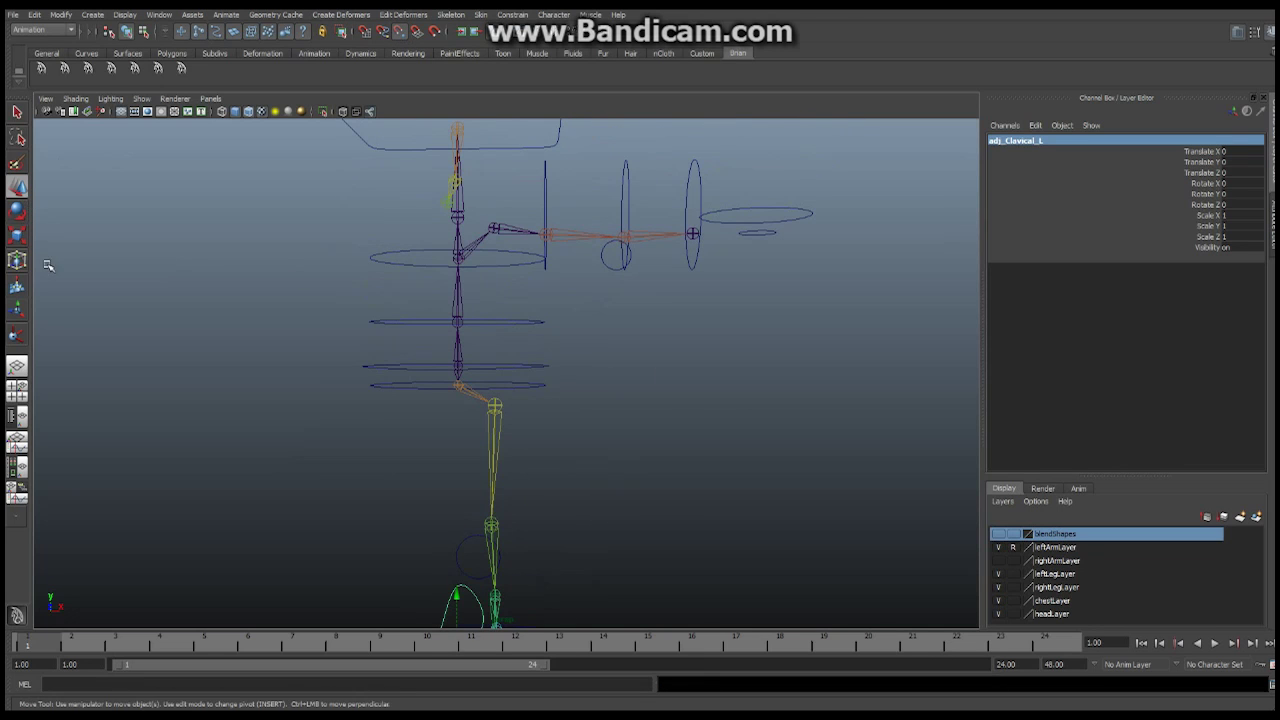
left_click_drag(456, 598, 457, 490)
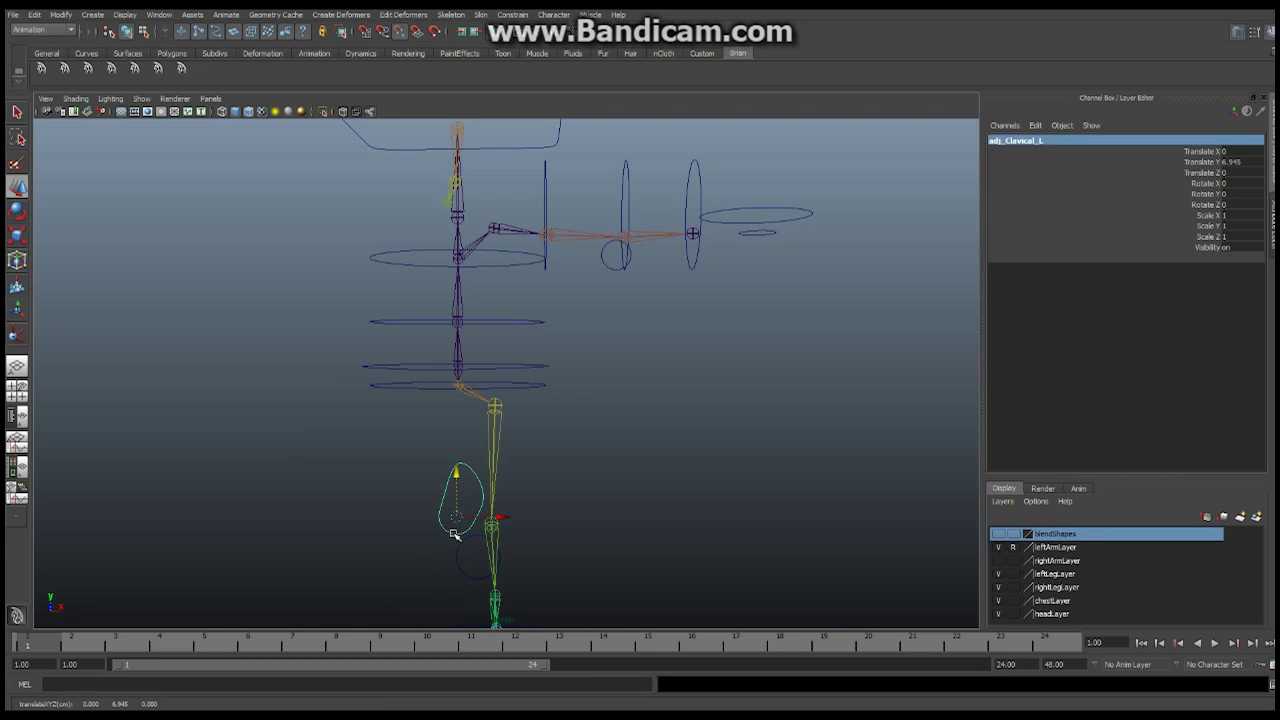
key("ctrl+z")
left_click(491, 229)
left_click_drag(491, 229, 387, 346, "alt")
- Show the polygon meshes to check the clavicle control's placement against the head and shoulder, and hide them again
left_click(141, 99)
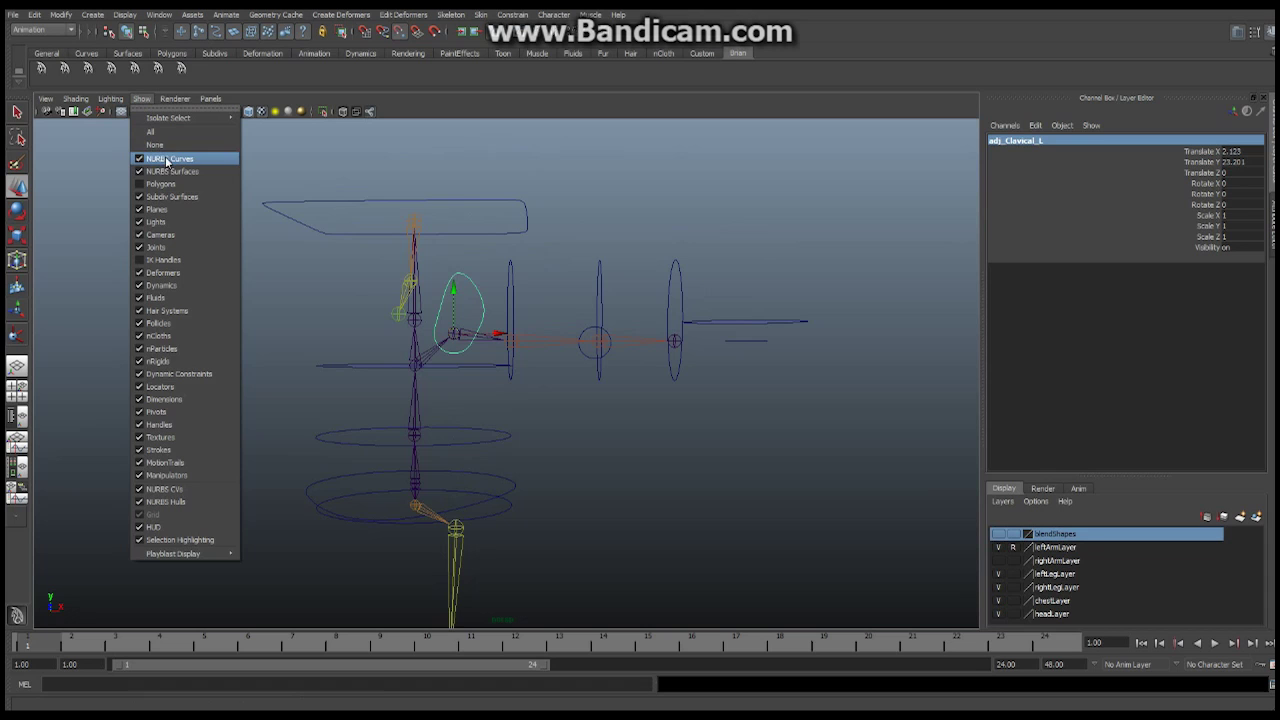
left_click(168, 185)
mouse_move(360, 262)
left_mouse_down("alt")
mouse_move(330, 262)
mouse_move(351, 257)
left_mouse_up("alt")
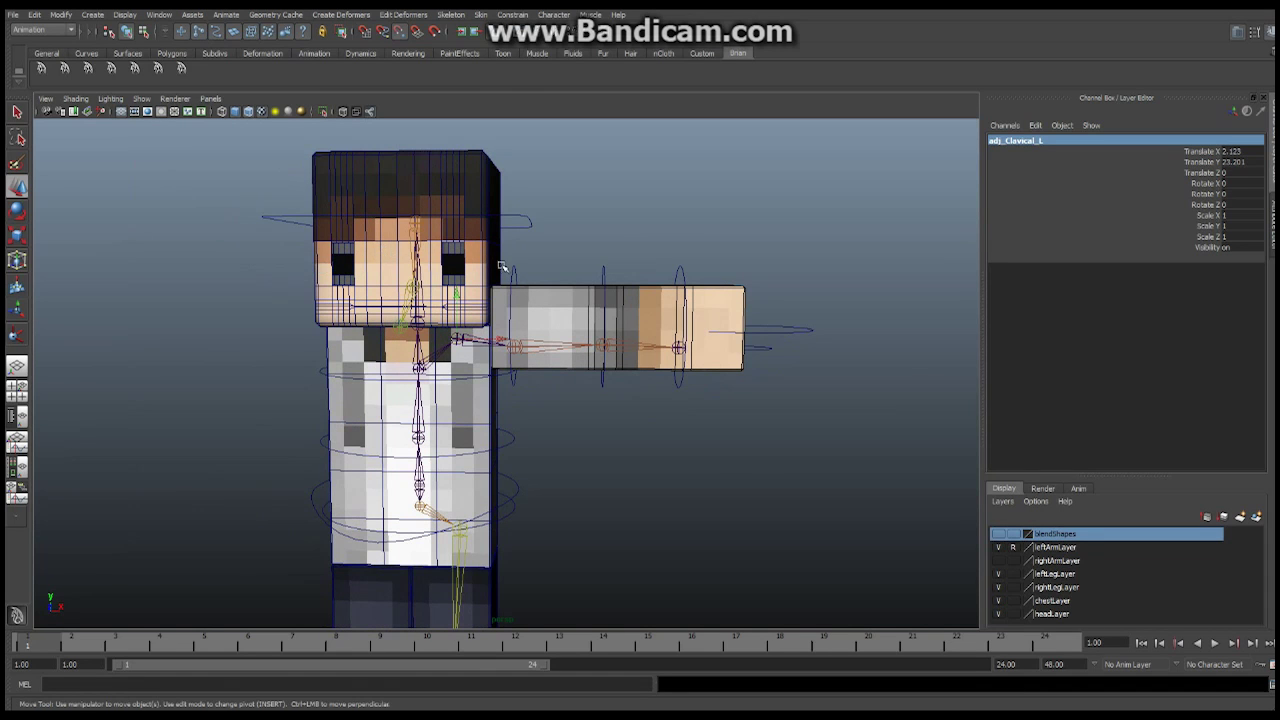
left_click_drag(500, 262, 400, 250, "alt")
right_click_drag(400, 250, 535, 248, "alt")
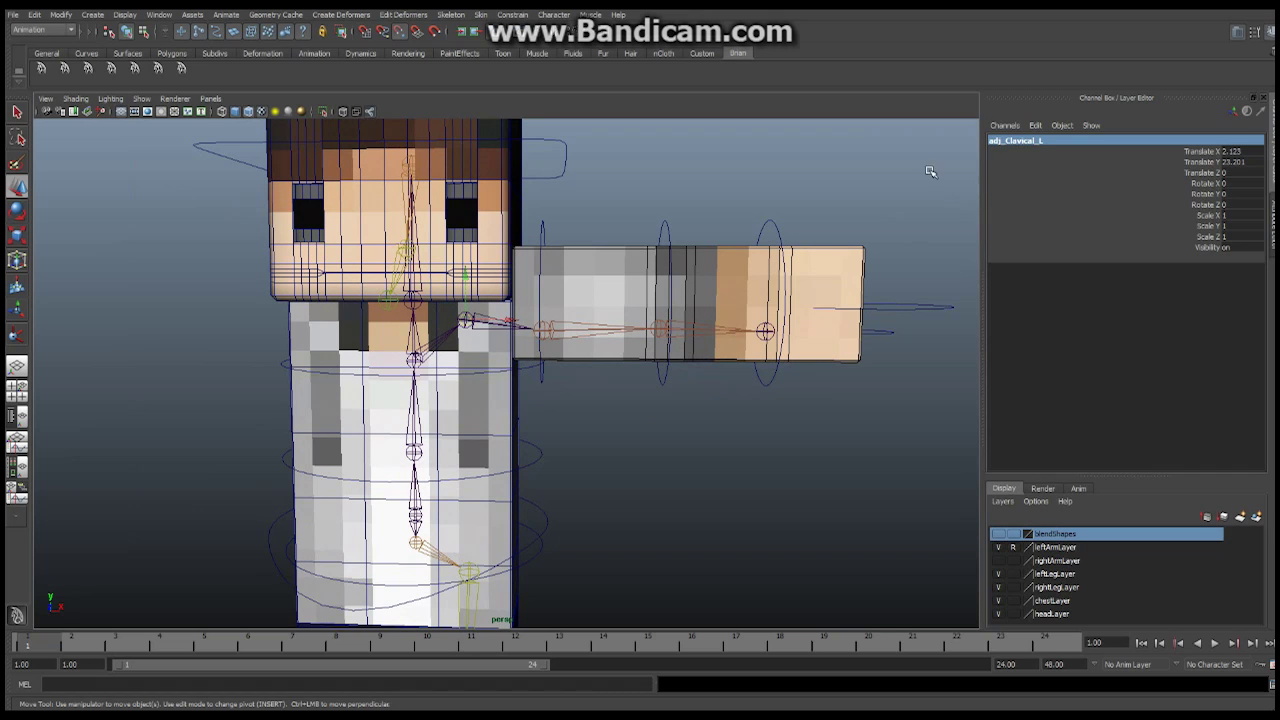
left_click(142, 98)
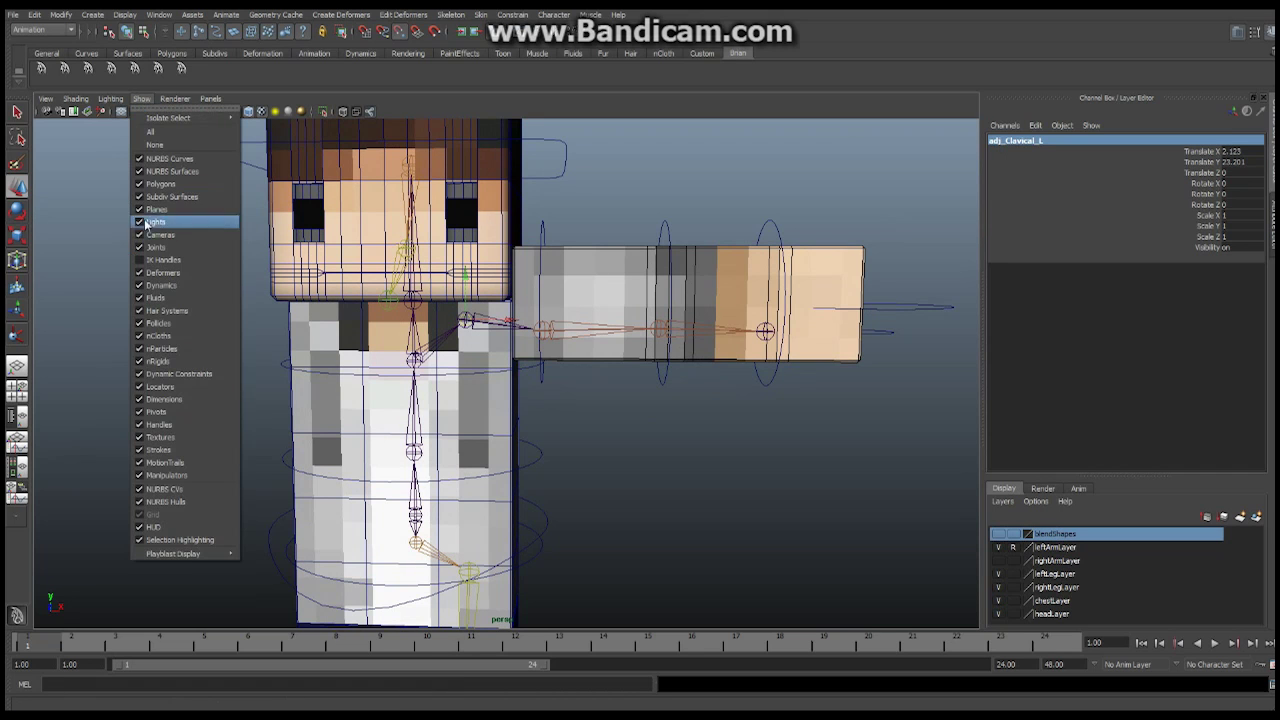
left_click(160, 184)
middle_click_drag(434, 273, 405, 290, "alt")
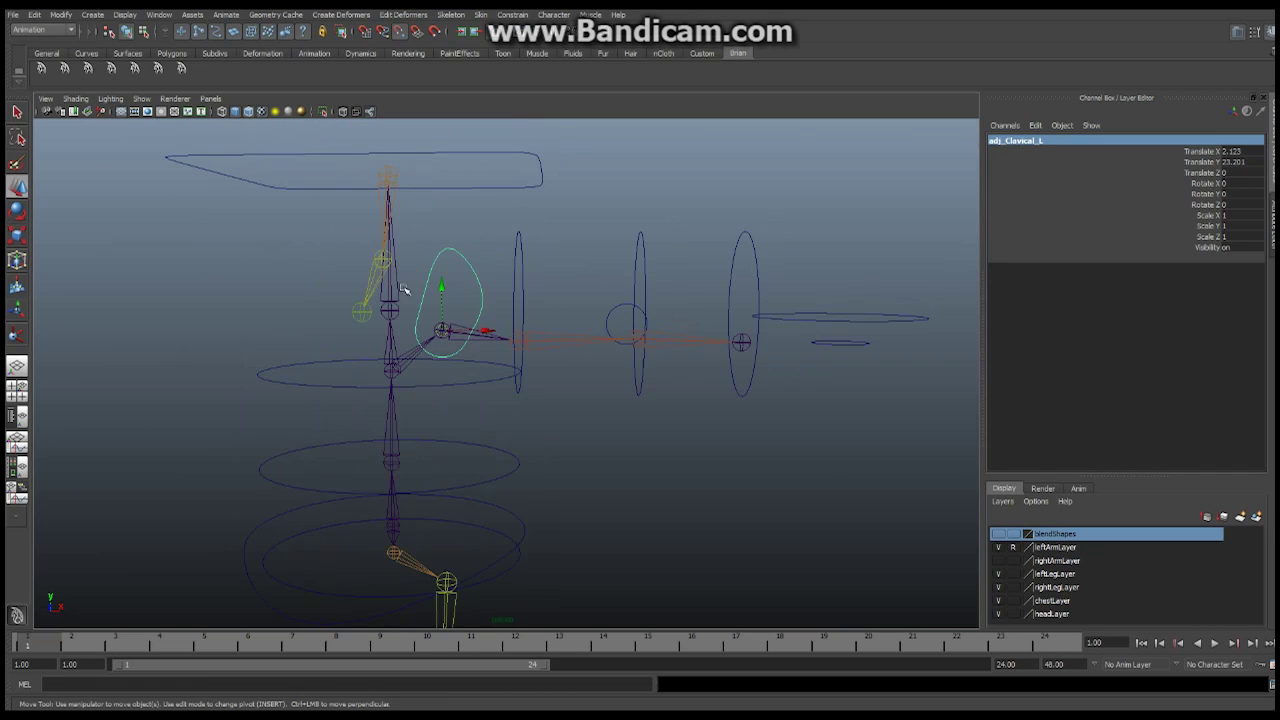
- Hide the joints in the viewport and select all control vertices of the cnt_Clavical_L curve
left_click(142, 98)
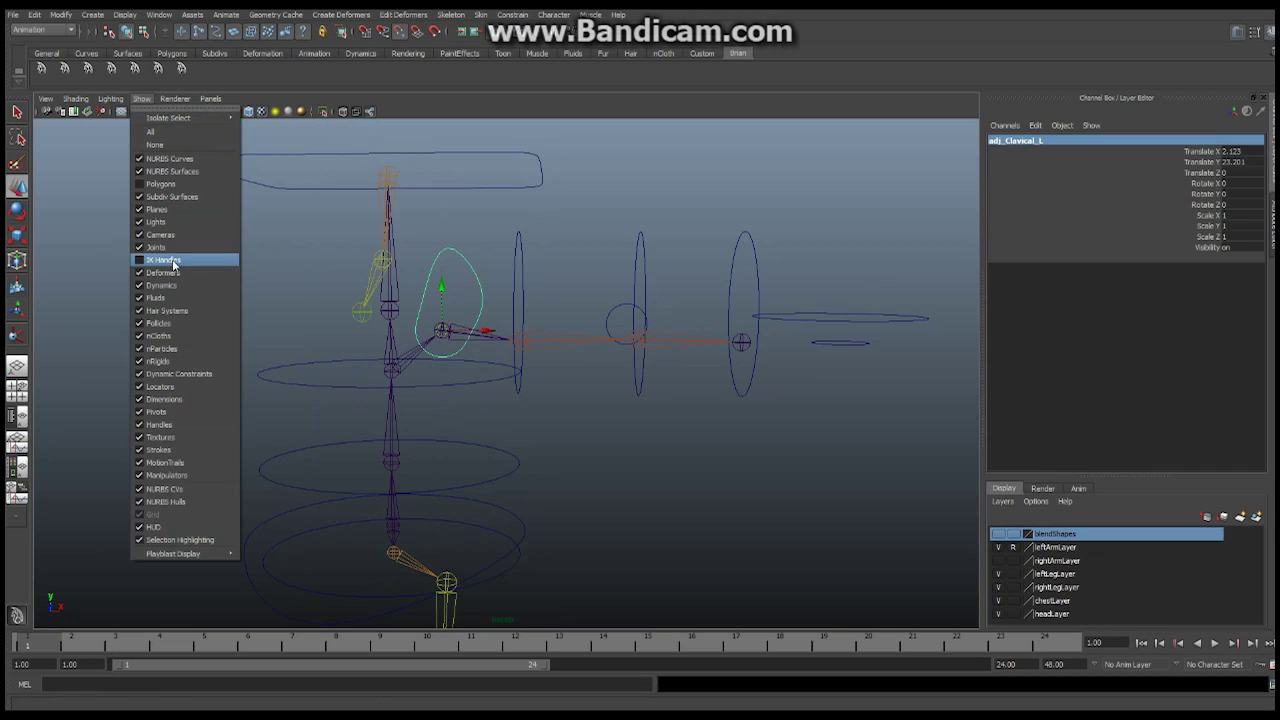
left_click(166, 250)
left_click_drag(424, 296, 417, 277, "alt")
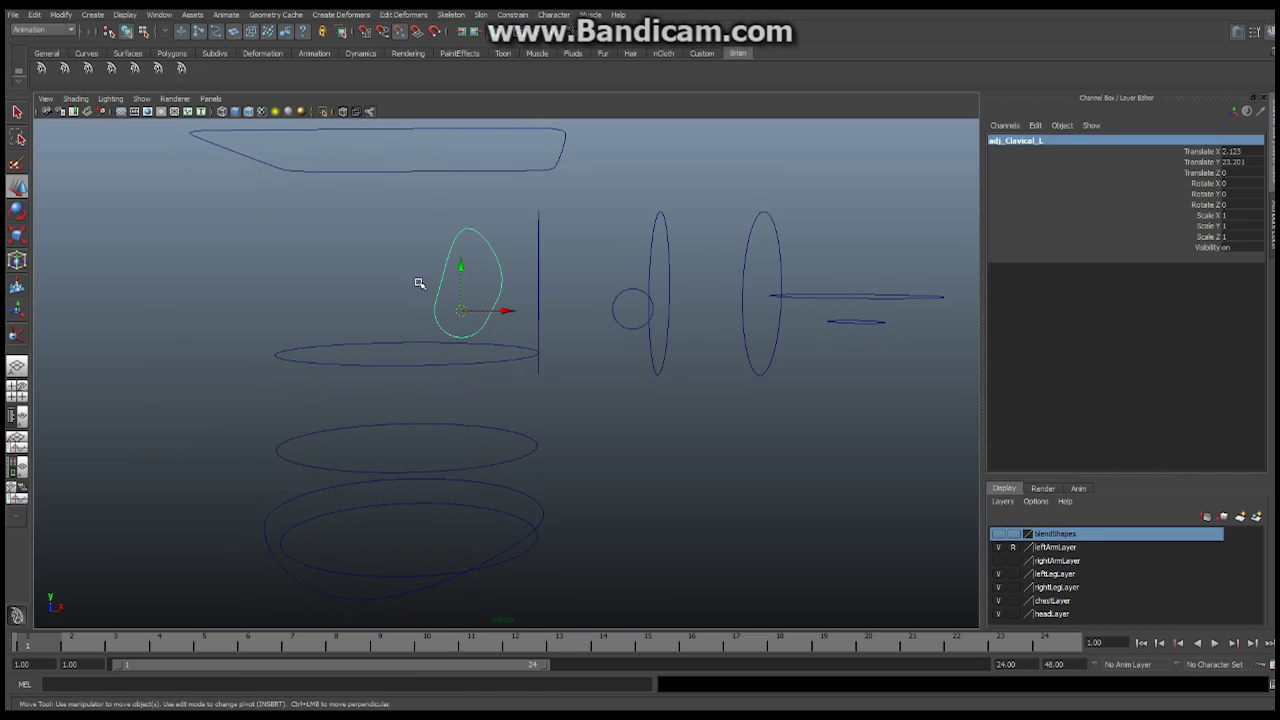
left_click(461, 310)
left_click(488, 243)
right_click_drag(488, 243, 440, 244)
left_click_drag(423, 257, 526, 346, "alt")
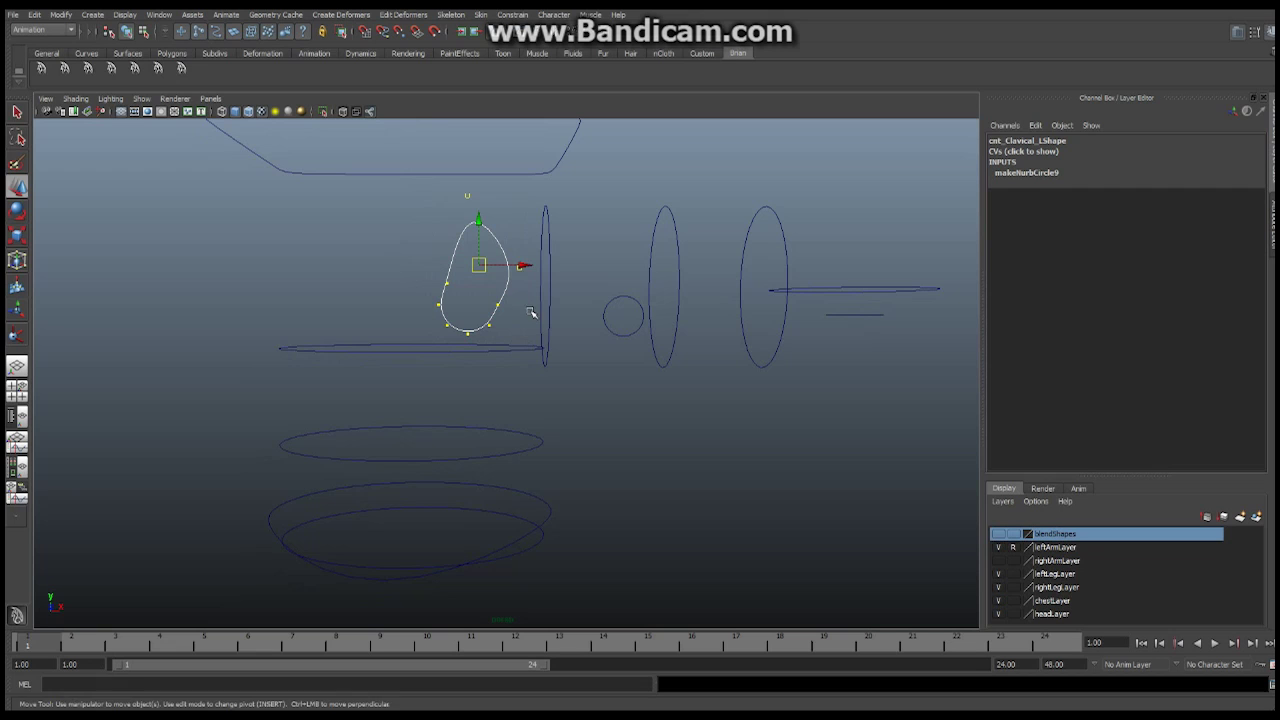
- Show the polygon meshes and move the clavicle curve's control vertices up and outward so it sticks out above the left shoulder
left_click(141, 98)
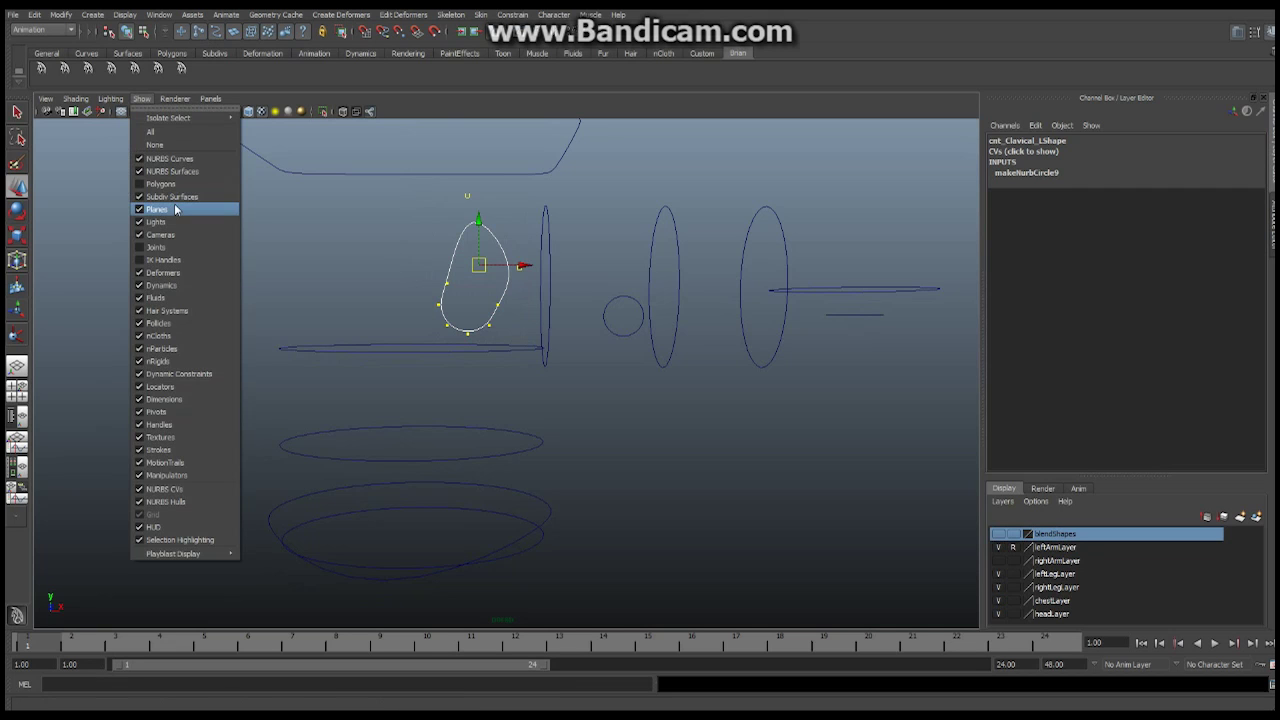
left_click(160, 184)
scroll(431, 229, "up", 3)
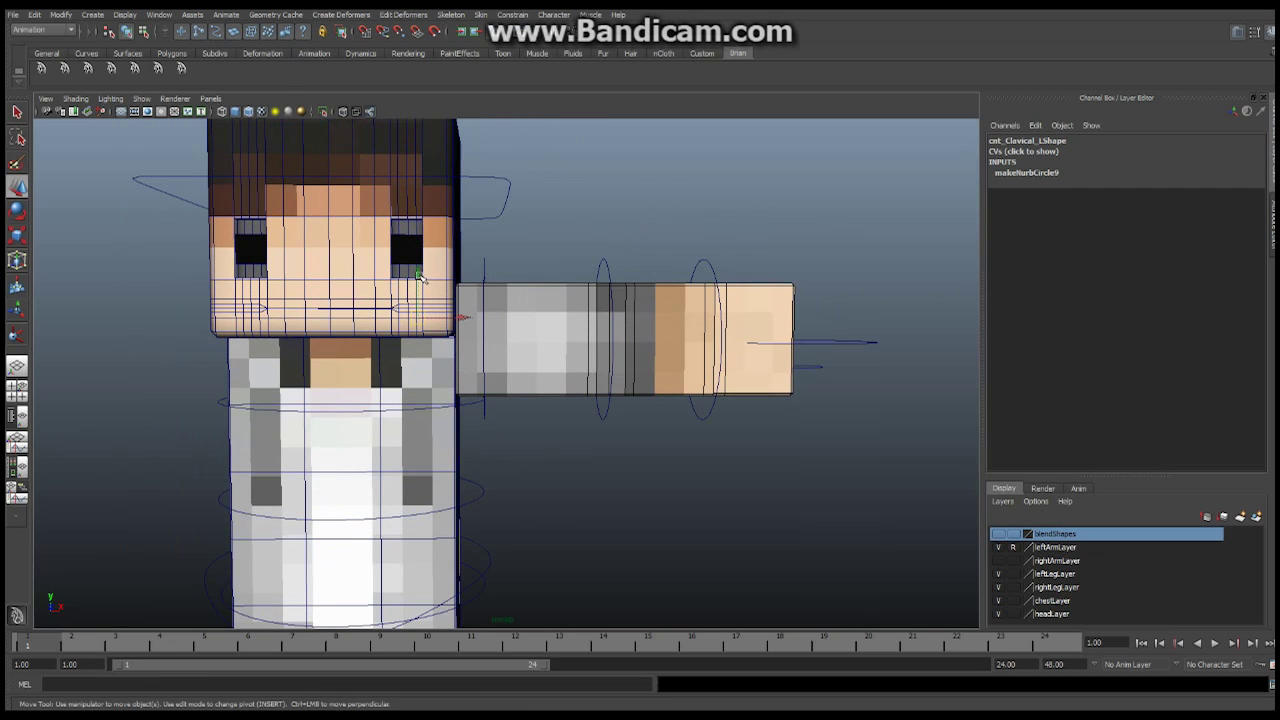
left_click_drag(431, 229, 509, 257)
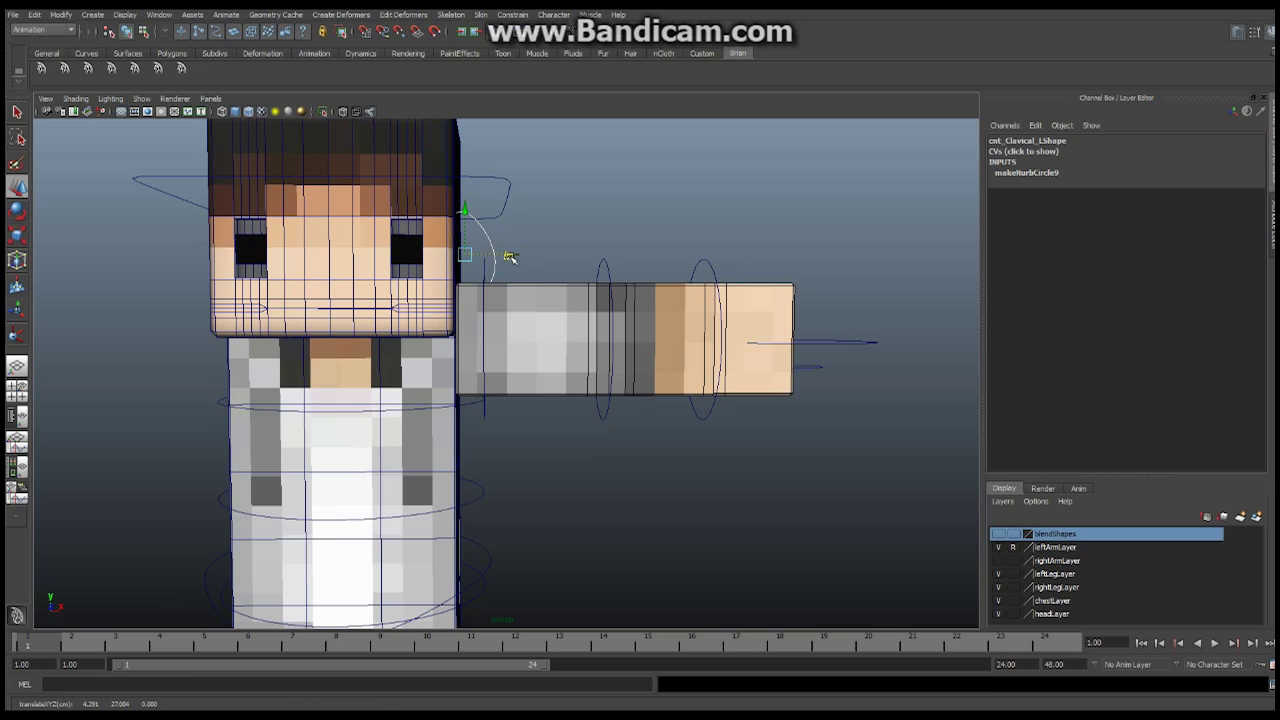
left_click(388, 150)
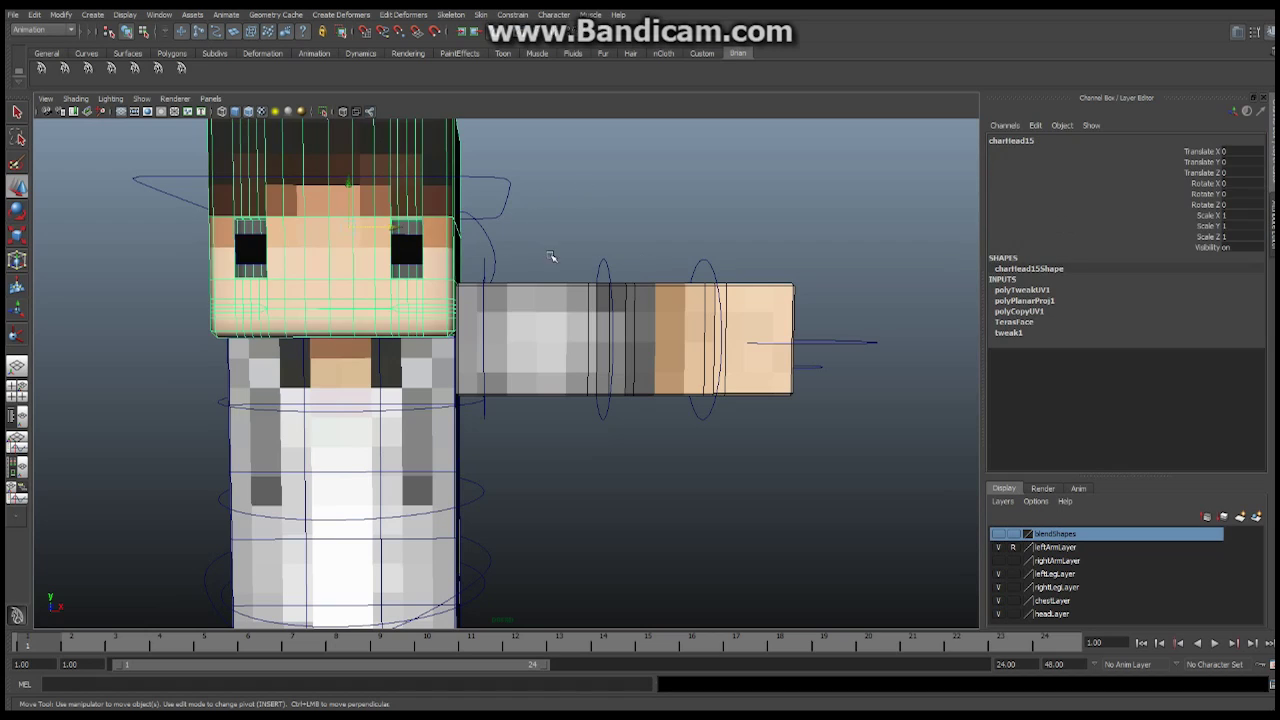
left_click_drag(550, 257, 489, 316, "alt")
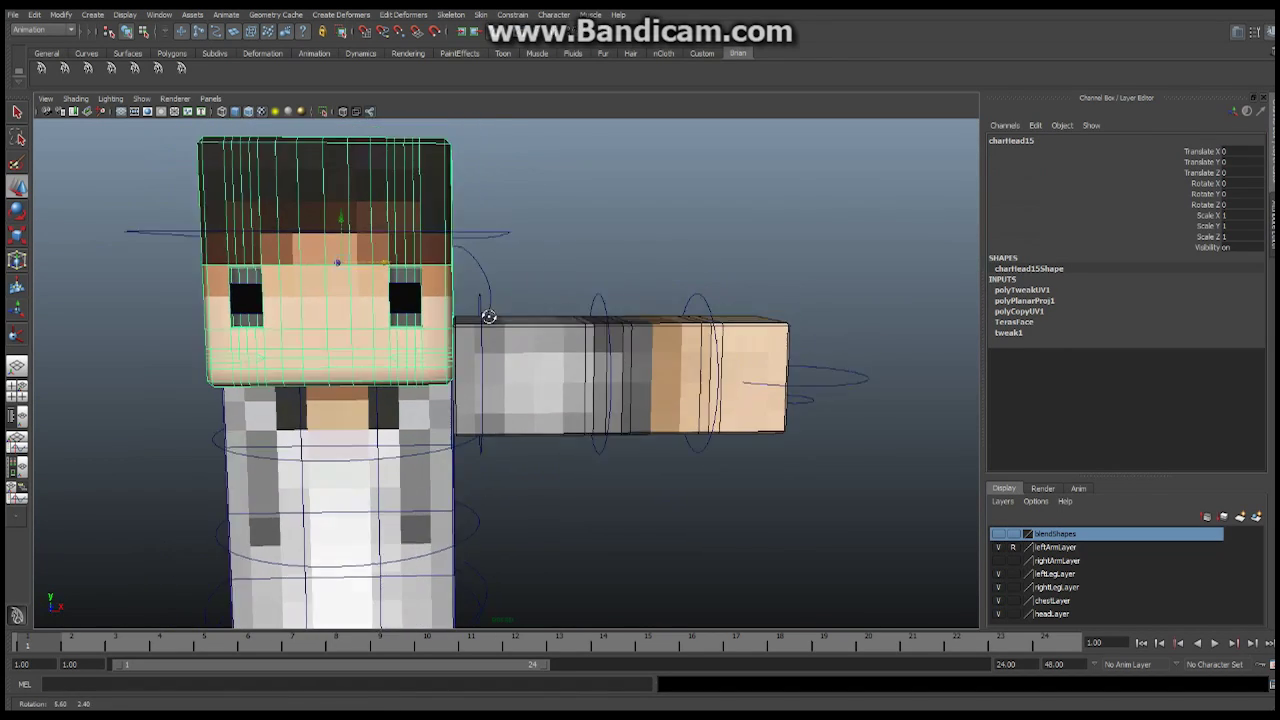
scroll(489, 316, "up", 3)
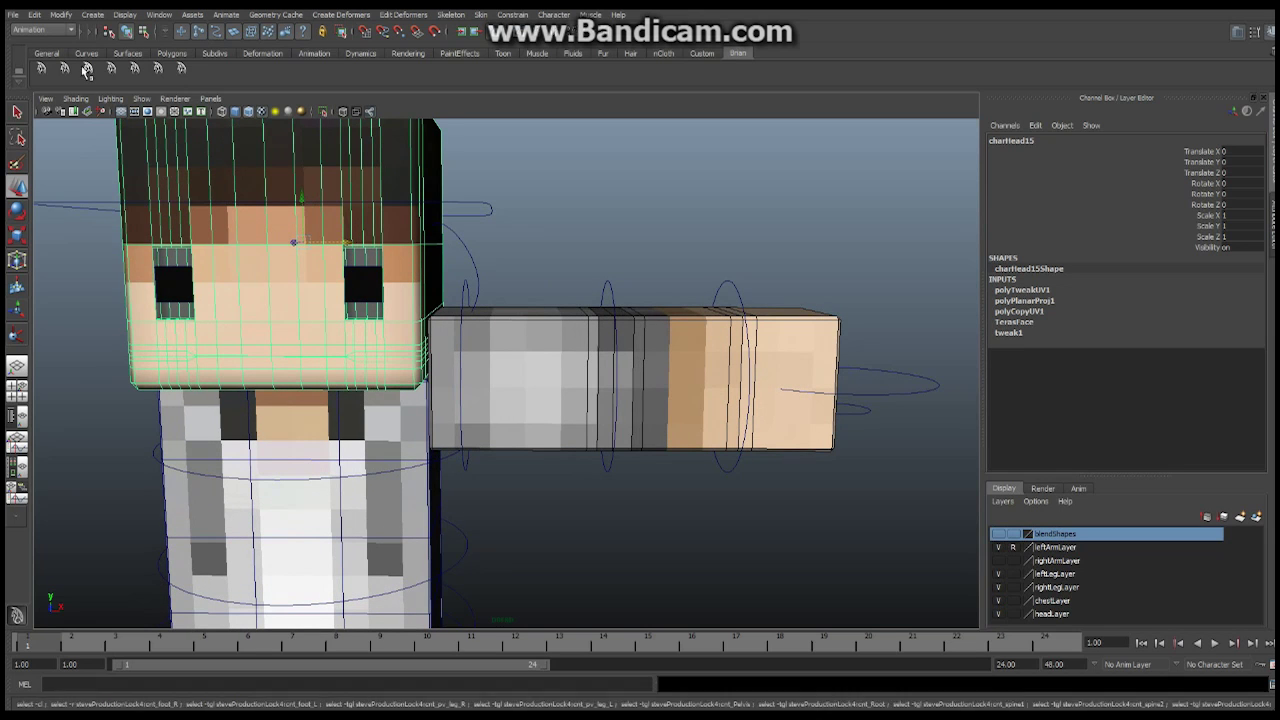
- Show the joints in the viewport again and hide the polygon meshes
left_click(141, 98)
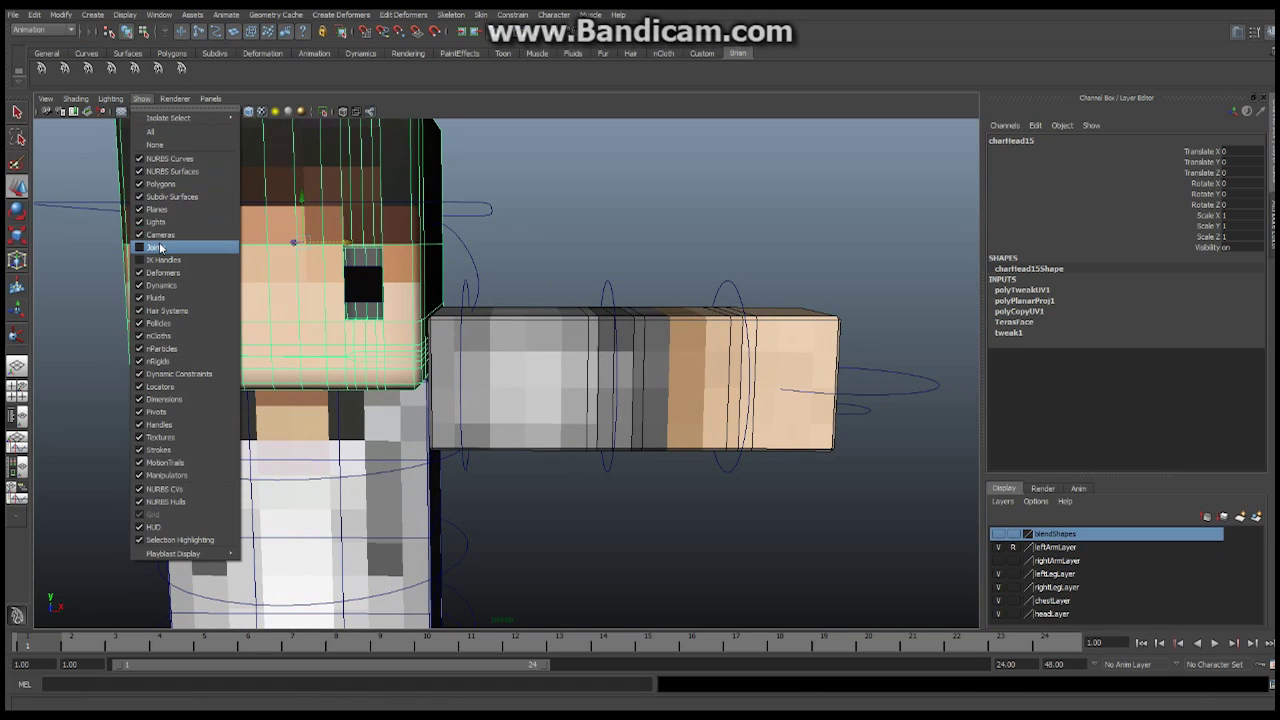
left_click(158, 247)
left_click(141, 98)
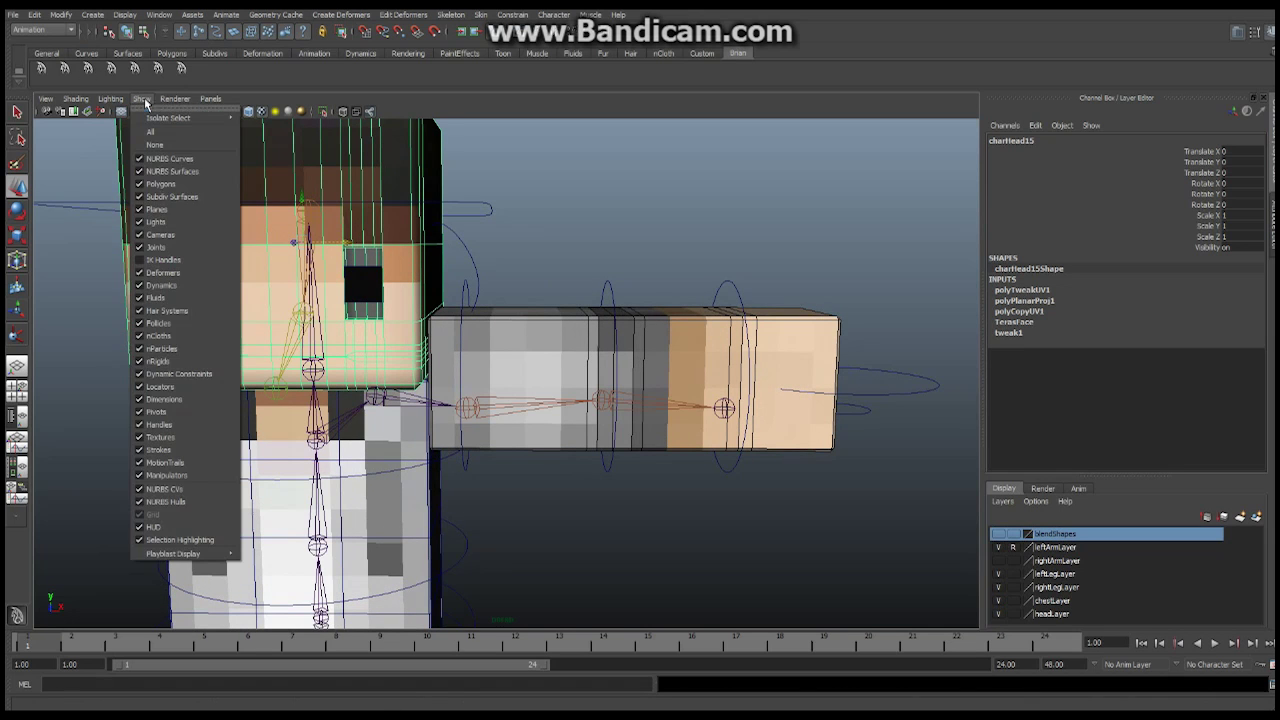
left_click(168, 184)
left_click_drag(388, 308, 368, 271, "alt")
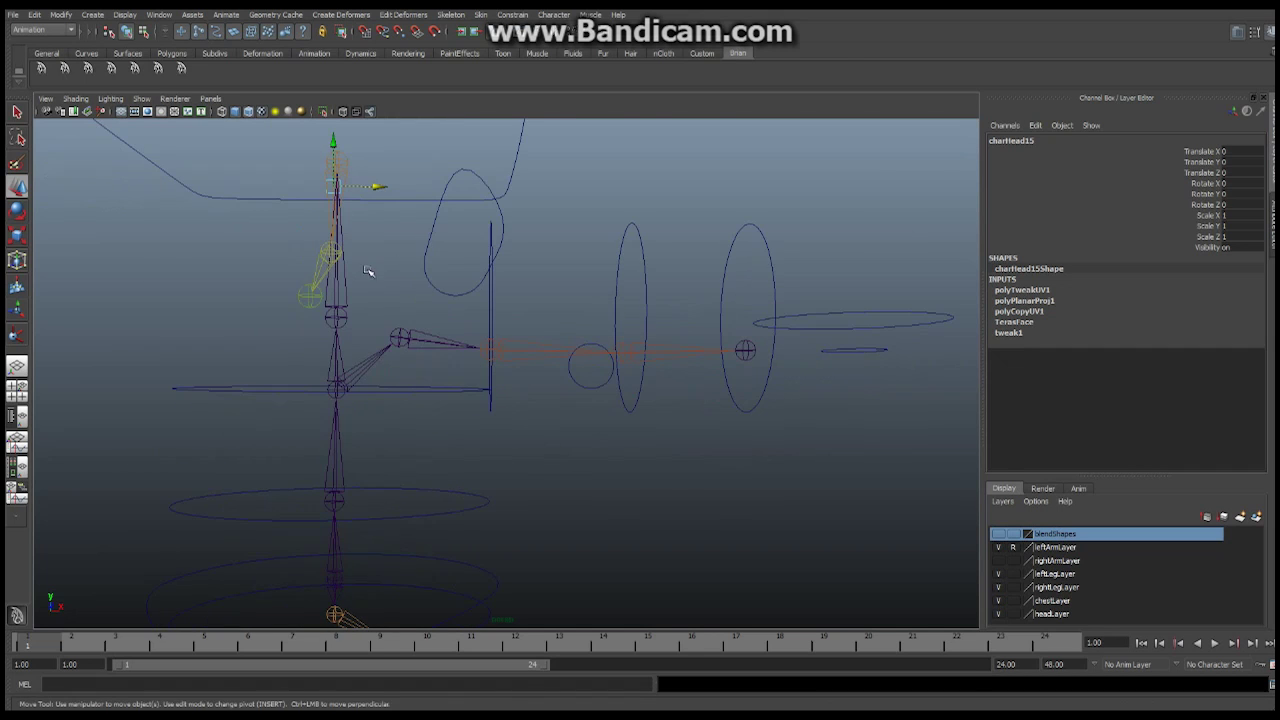
- Parent the adj_Clavical_L group under cnt_Spine2 in the Outliner hierarchy
middle_click_drag(429, 360, 470, 357, "alt")
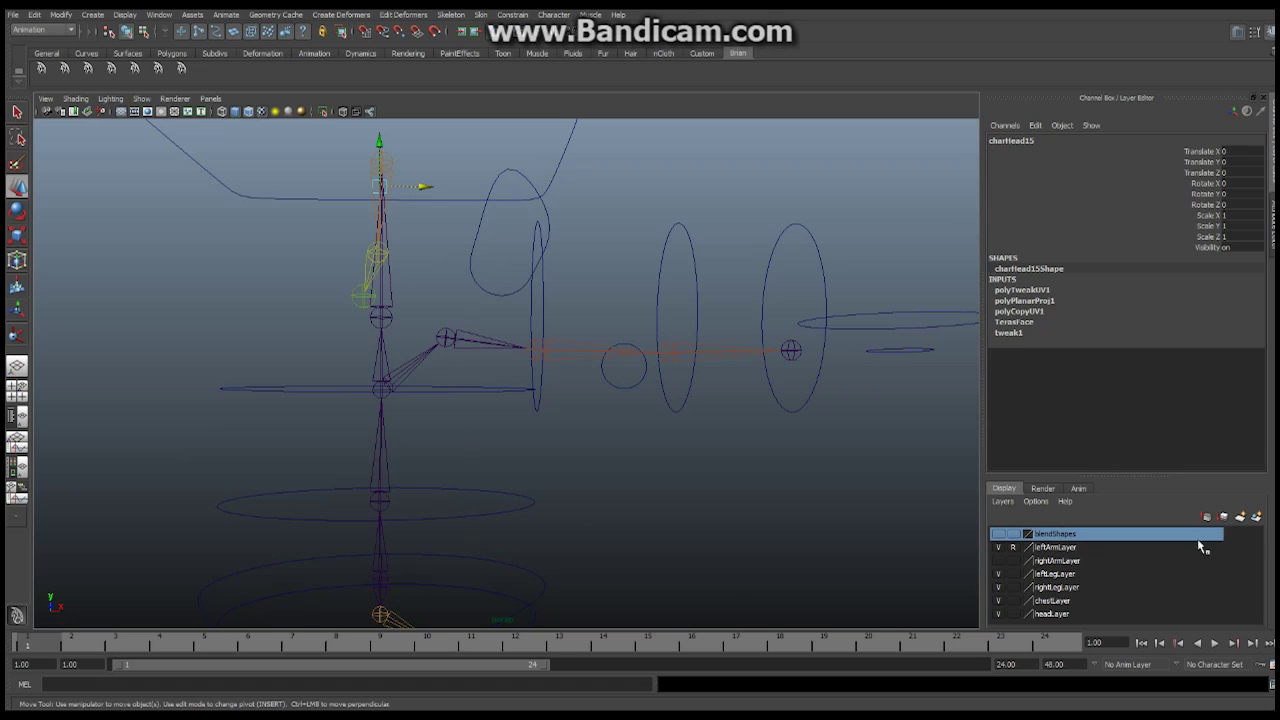
key("alt+Tab")
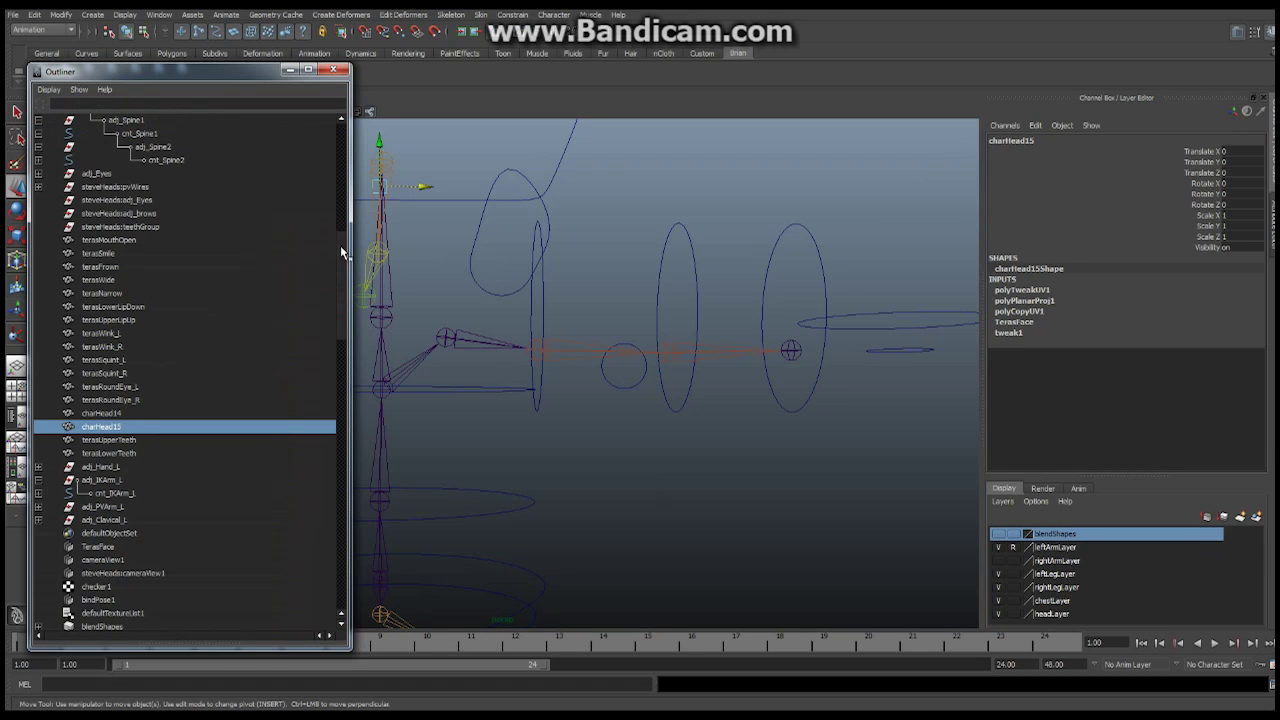
left_click_drag(346, 251, 343, 286)
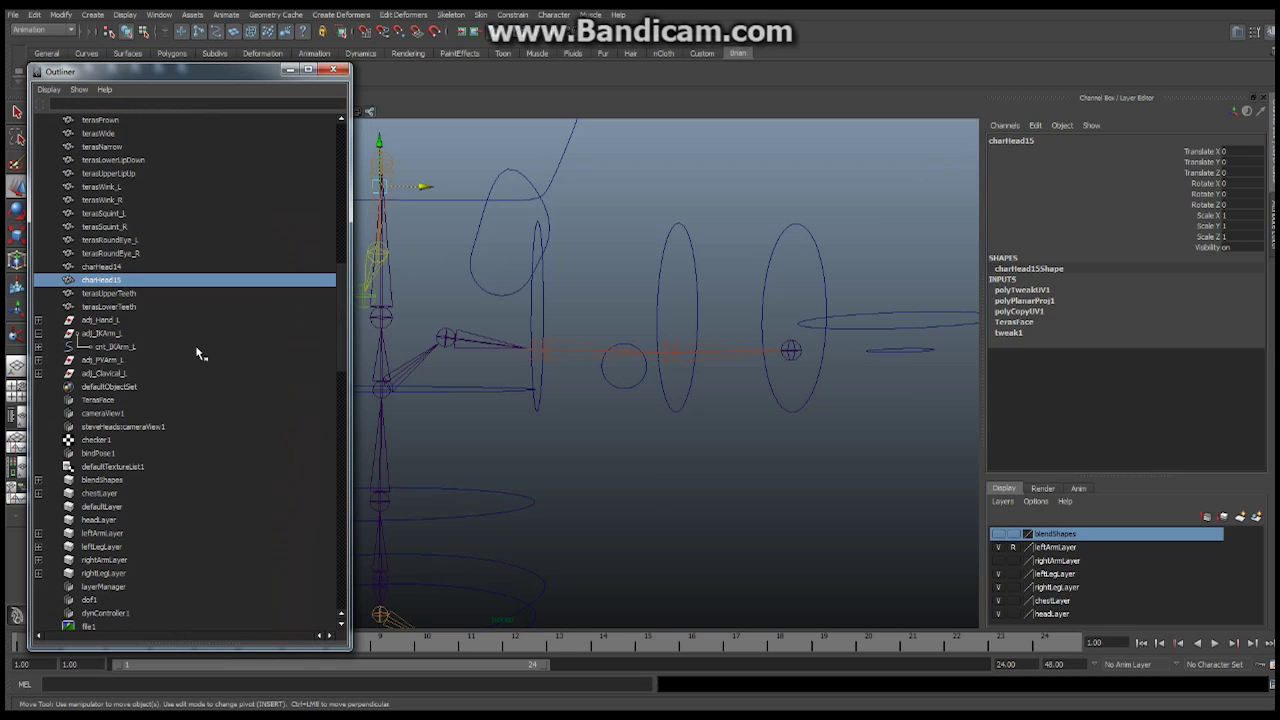
left_click(108, 375)
left_click_drag(343, 296, 338, 228)
scroll(338, 228, "down", 3)
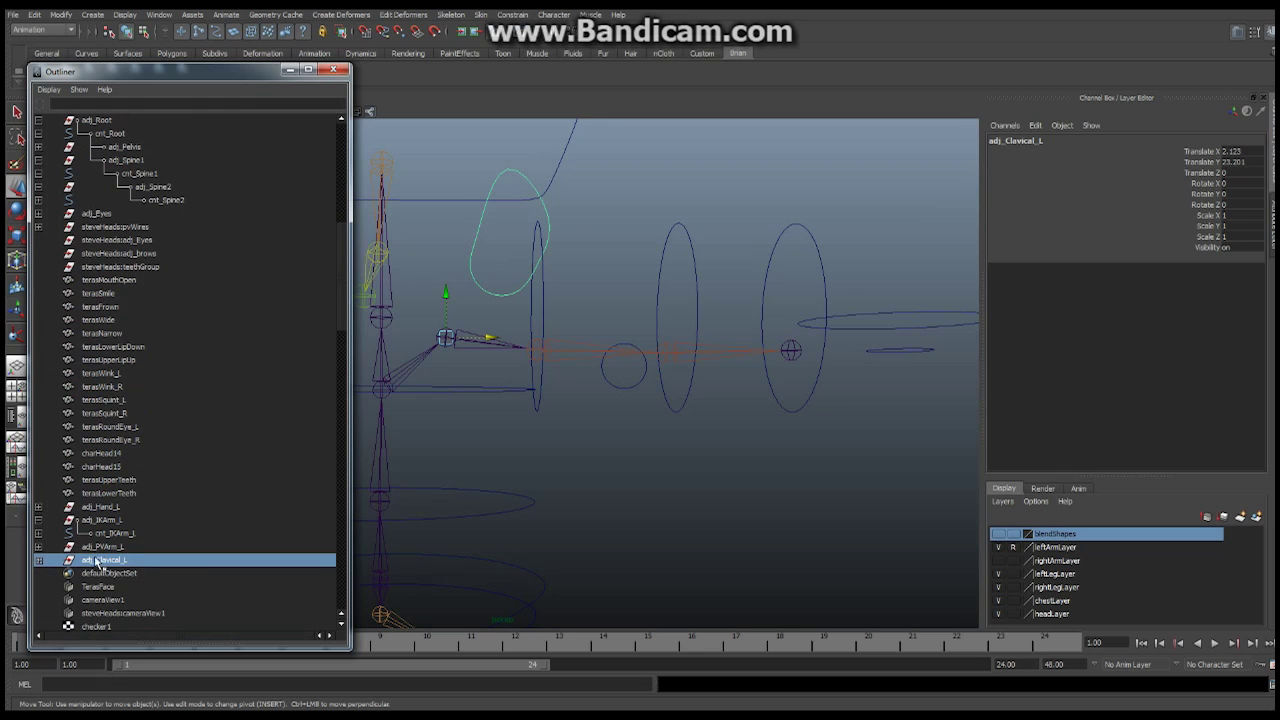
middle_click_drag(95, 566, 162, 203)
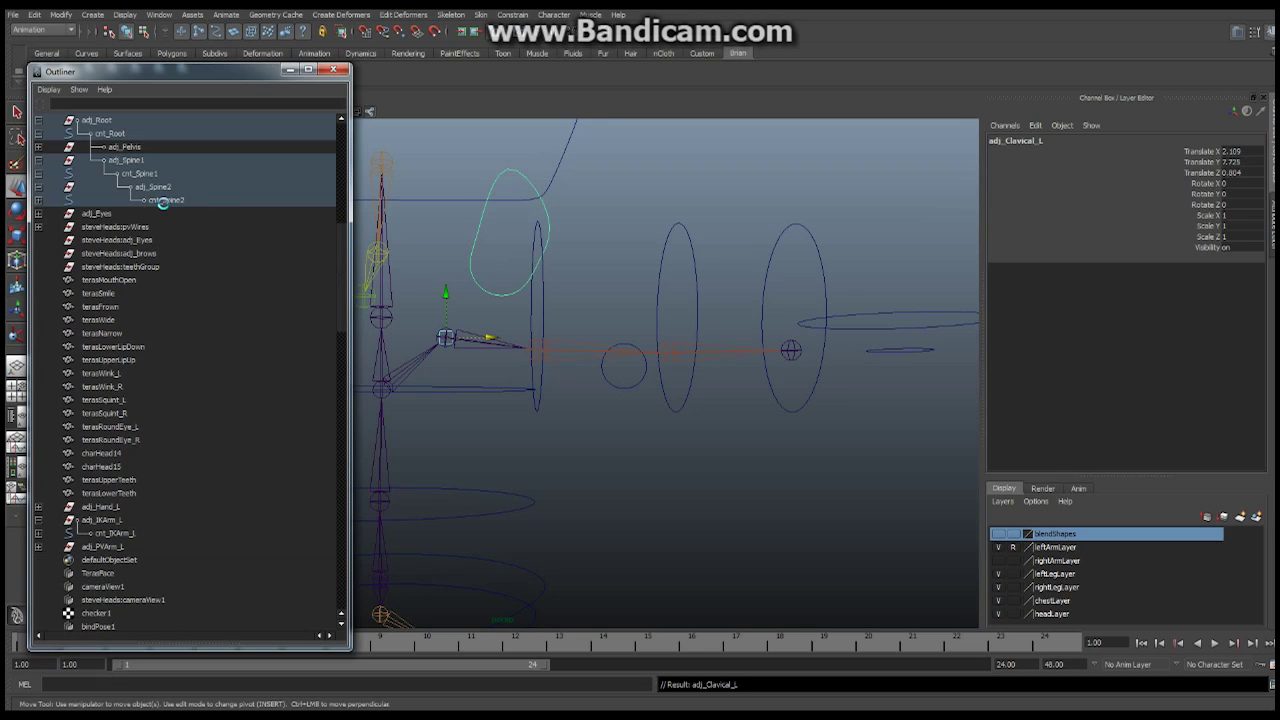
- Test the new parenting by rotating the cnt_Spine2 control slightly, and undo the rotation
left_click(493, 390)
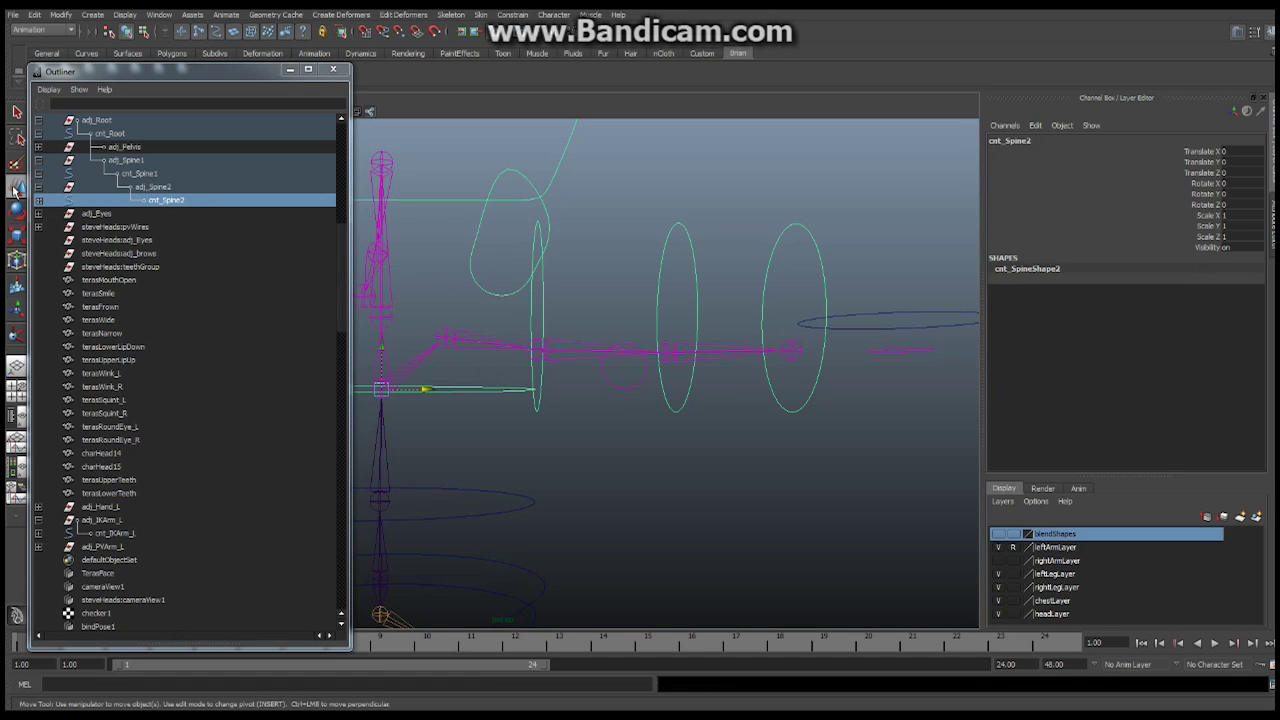
left_click(17, 210)
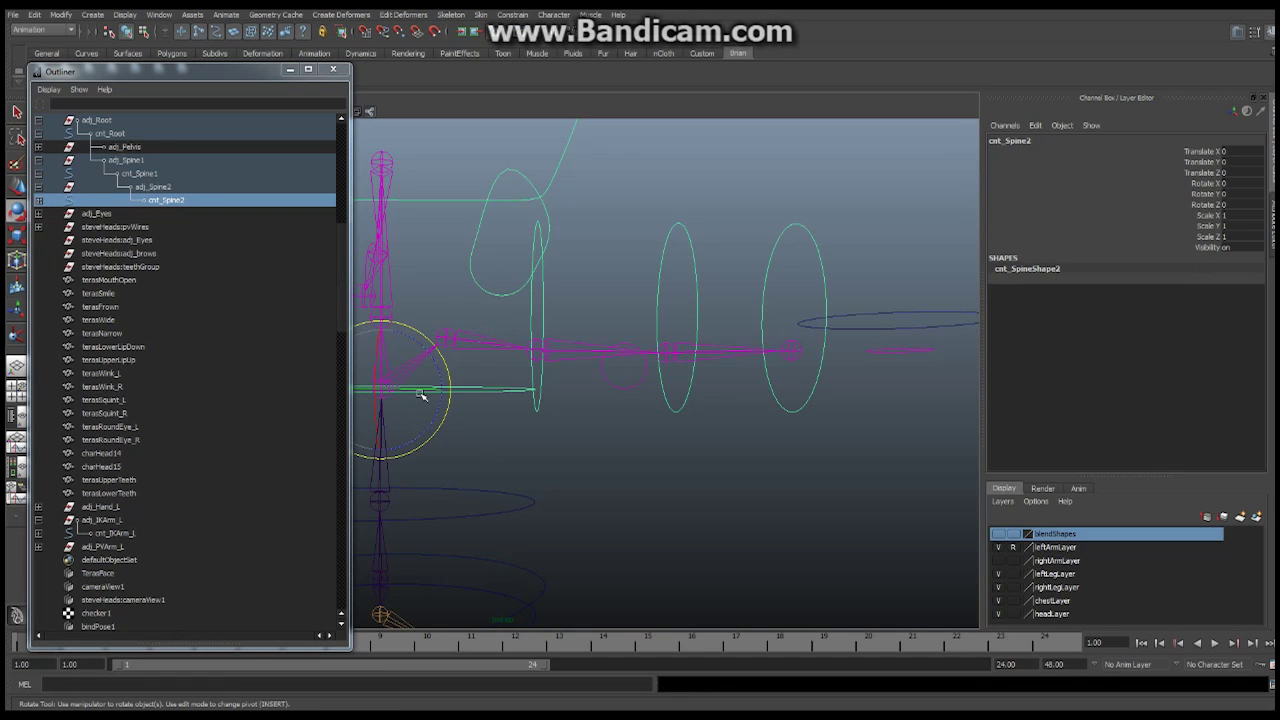
left_click_drag(421, 393, 419, 396)
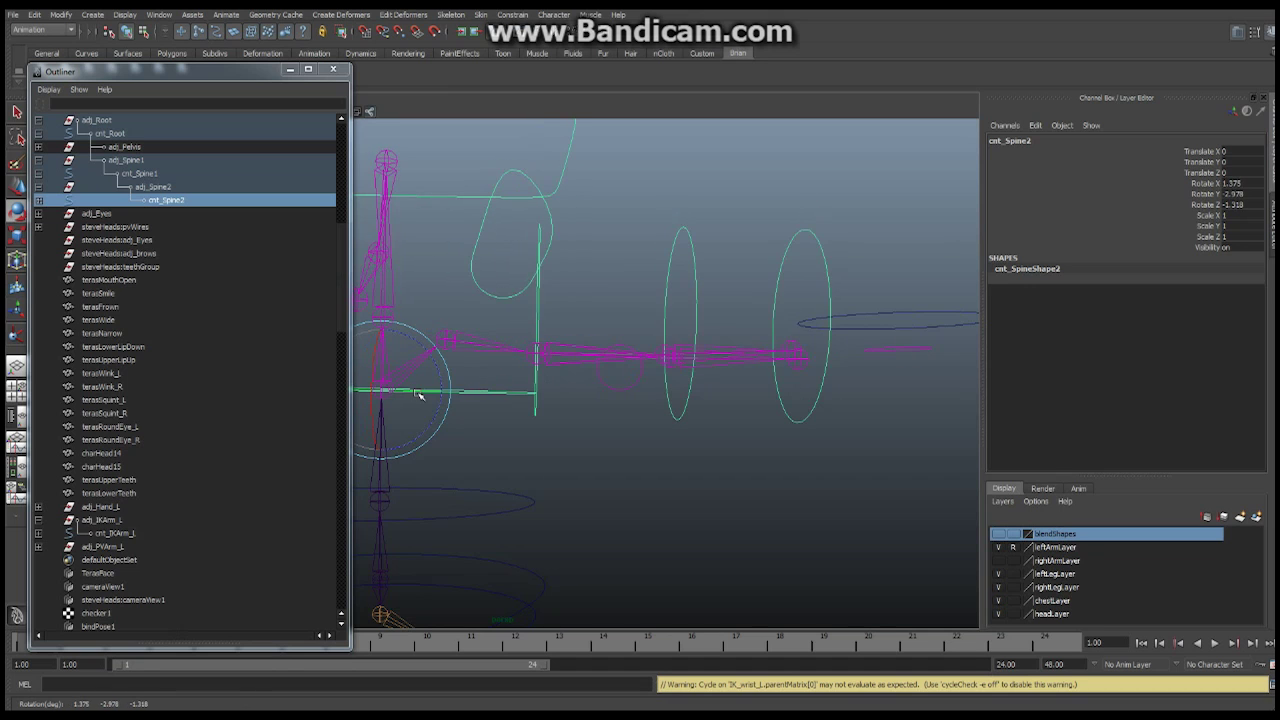
key("ctrl+z")
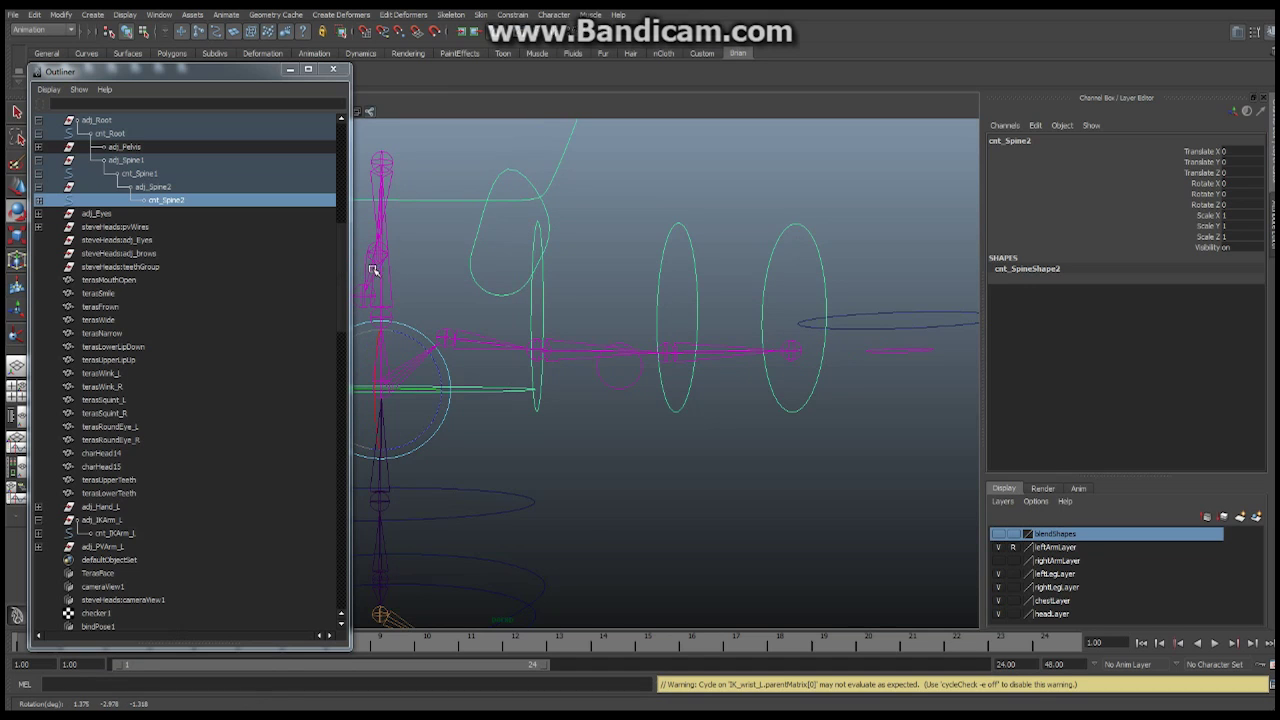
- Point-constrain the left clavicle joint to the cnt_Clavical_L control with Maintain offset enabled on all axes
left_click_drag(545, 258, 479, 355, "alt")
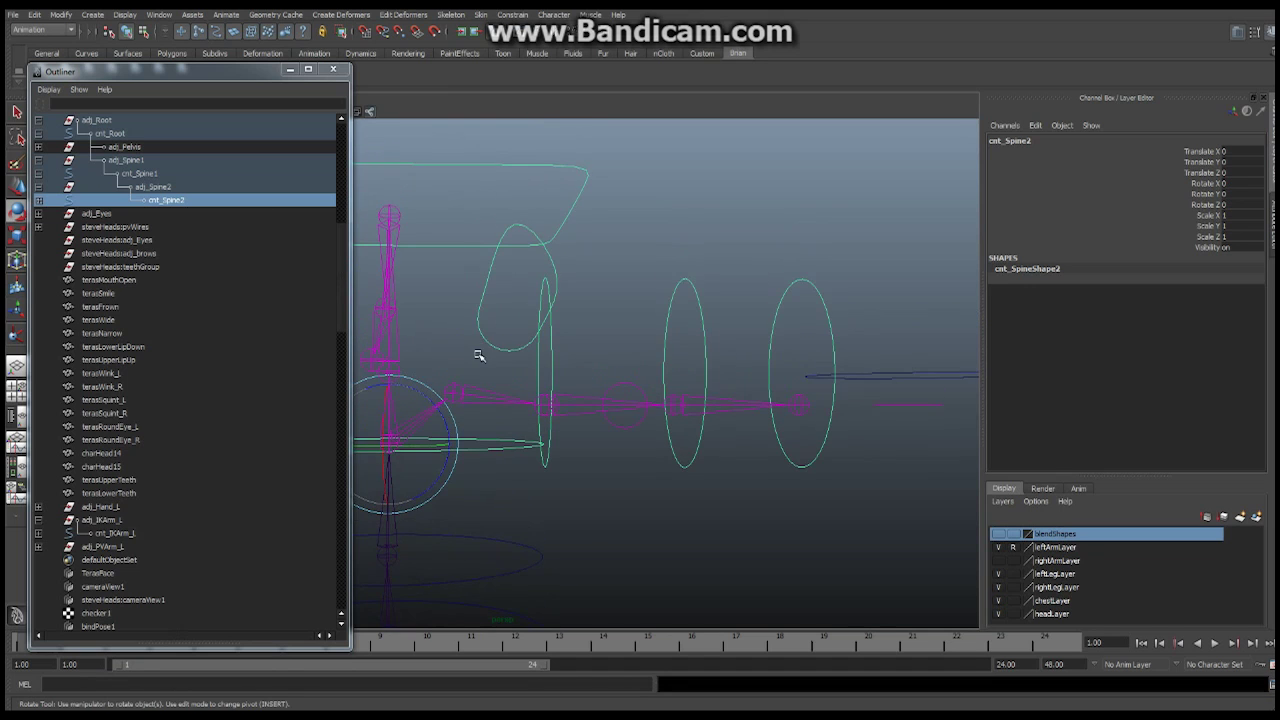
left_click(477, 369)
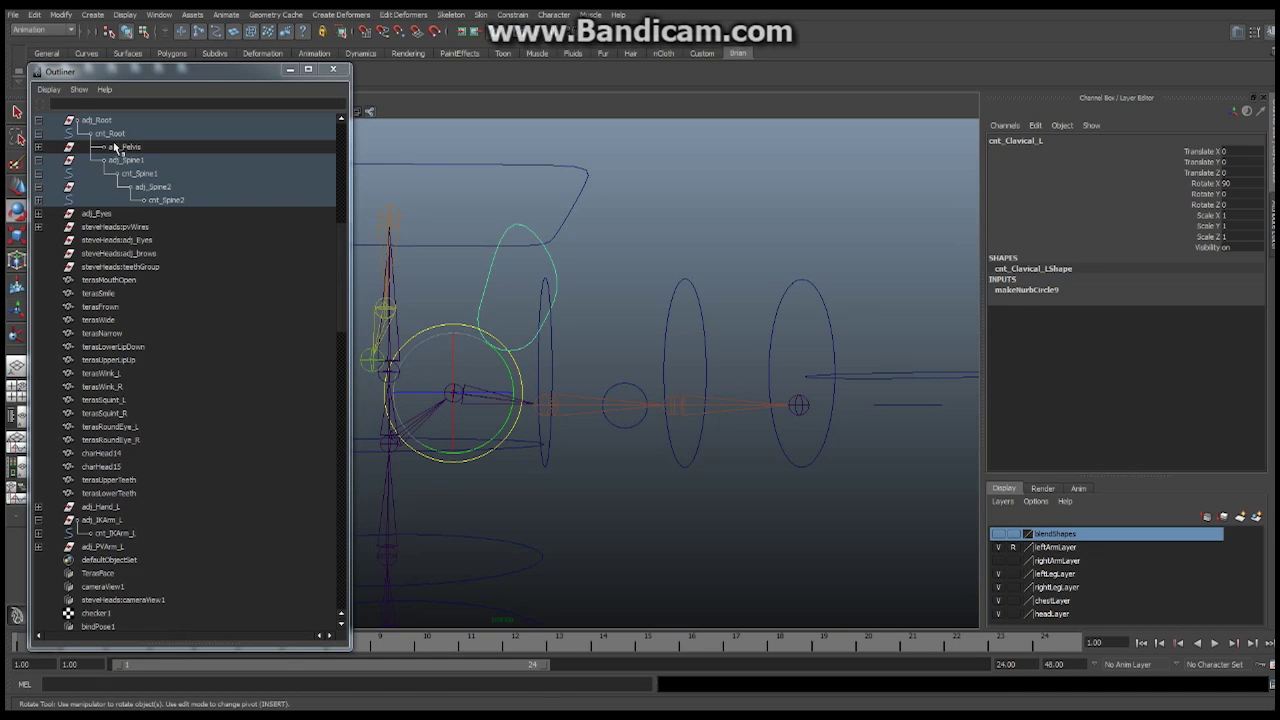
left_click(18, 112)
left_click(19, 115)
left_click(455, 393)
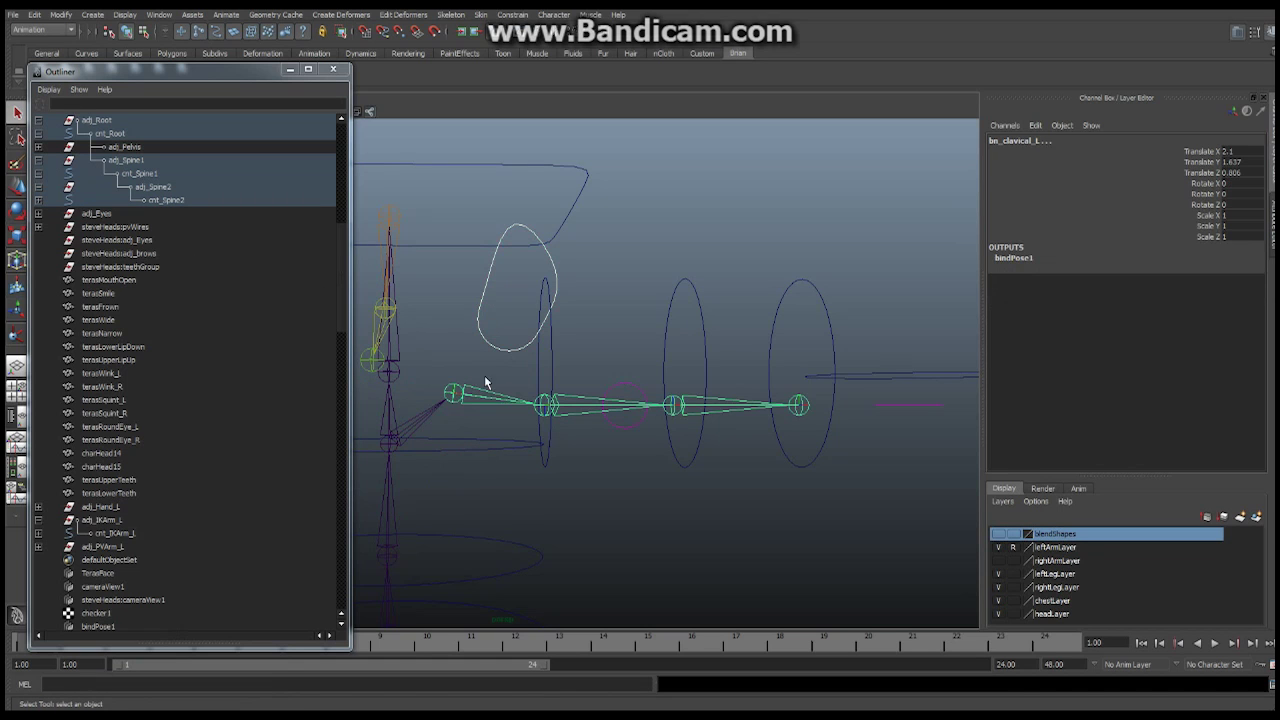
left_click(512, 14)
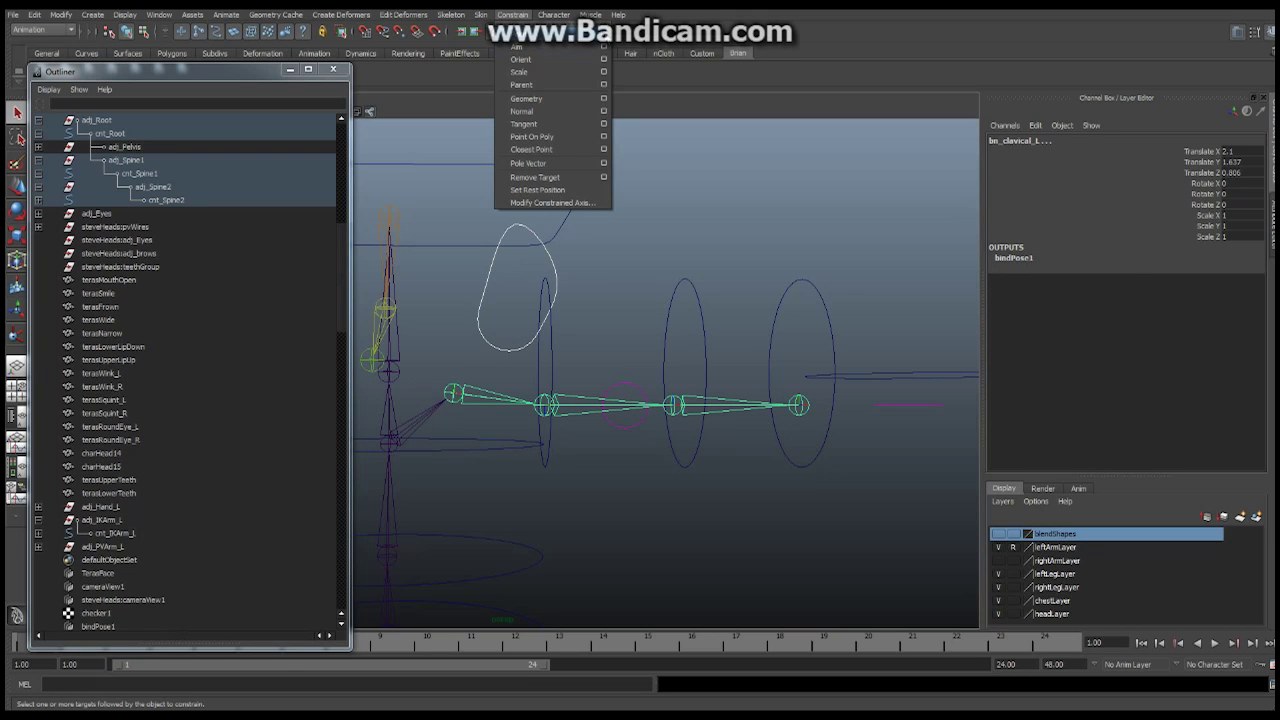
left_click(603, 34)
left_click(886, 233)
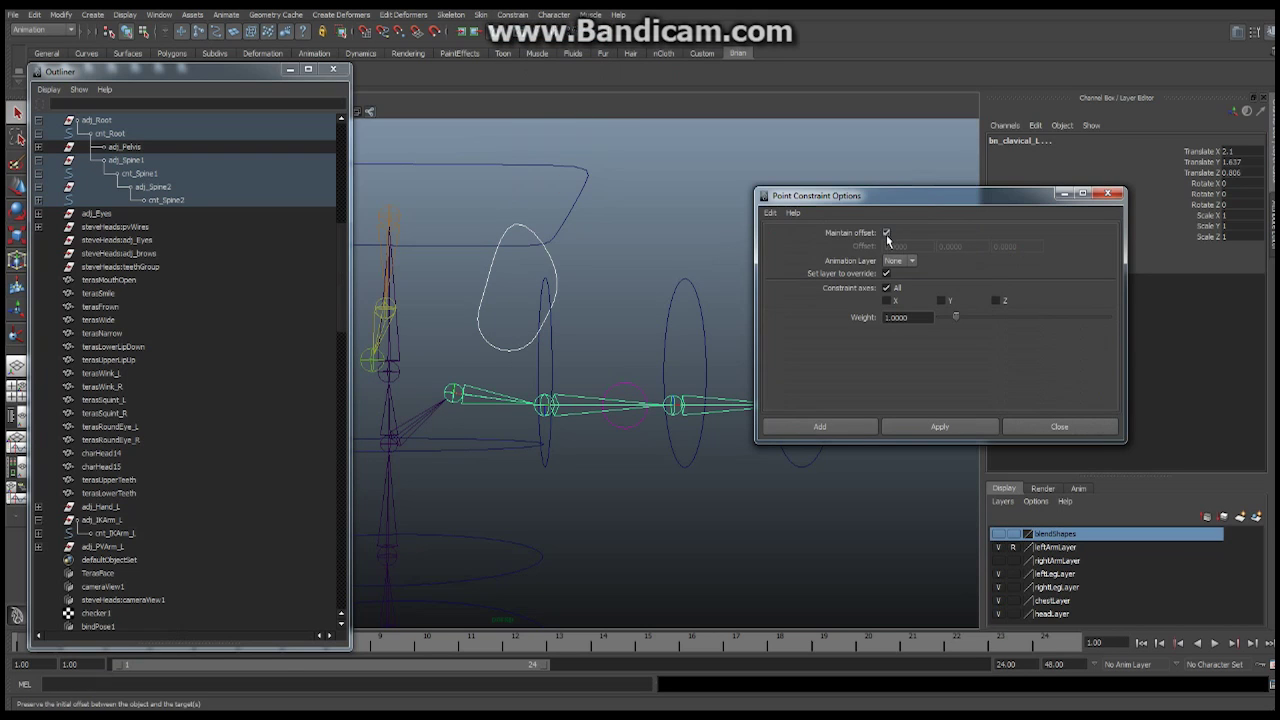
left_click(819, 427)
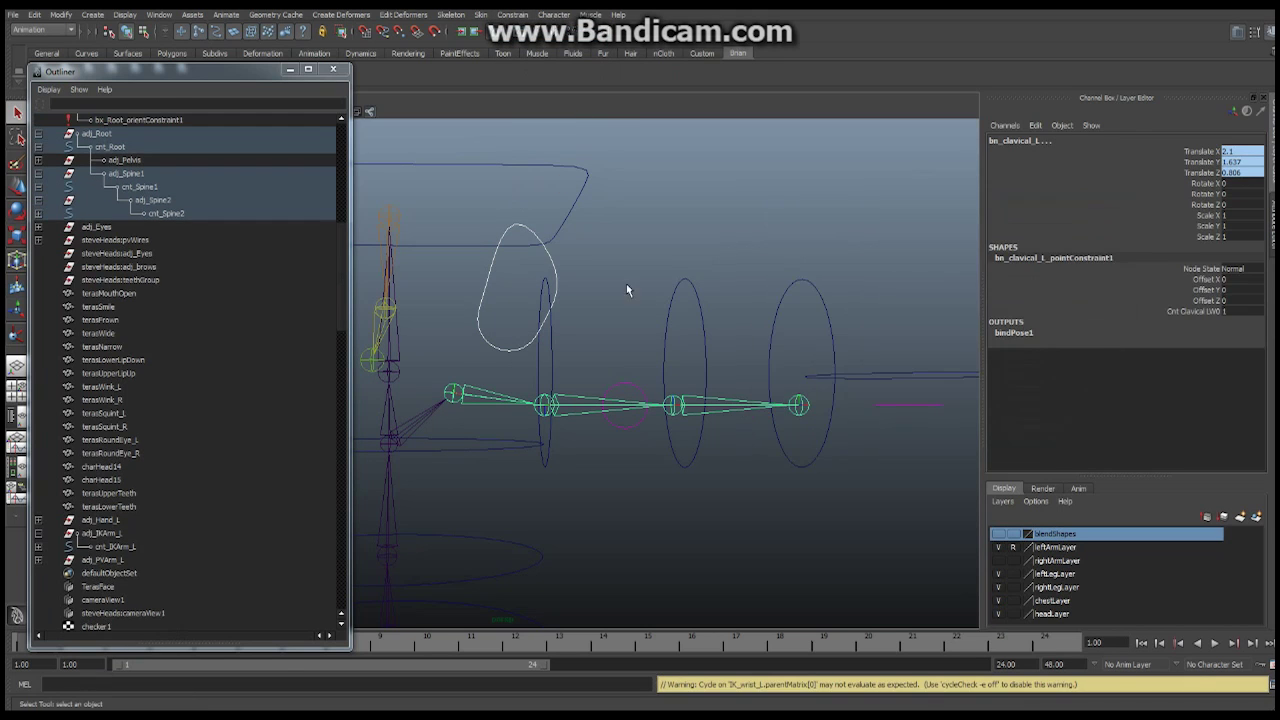
- Test the point constraint by moving cnt_Clavical_L upward, undo the move, and close the Outliner
left_click(517, 229)
key("w")
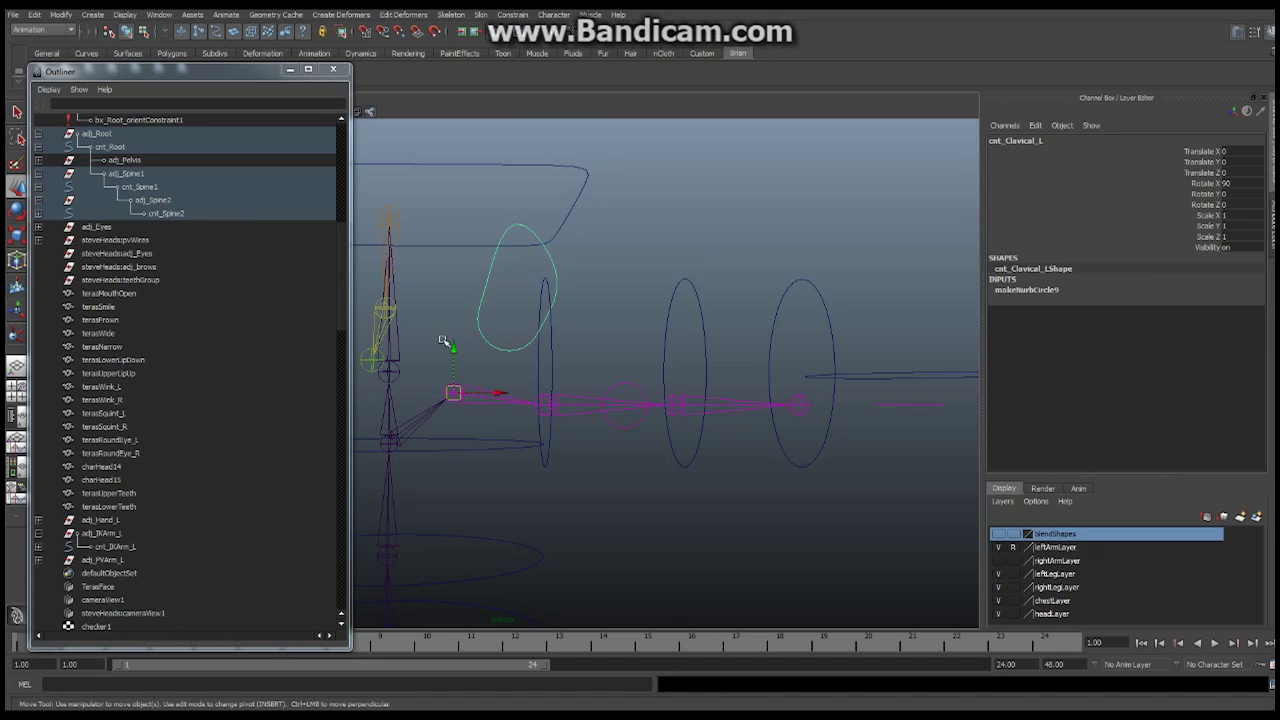
left_click_drag(452, 348, 456, 323)
key("ctrl+z")
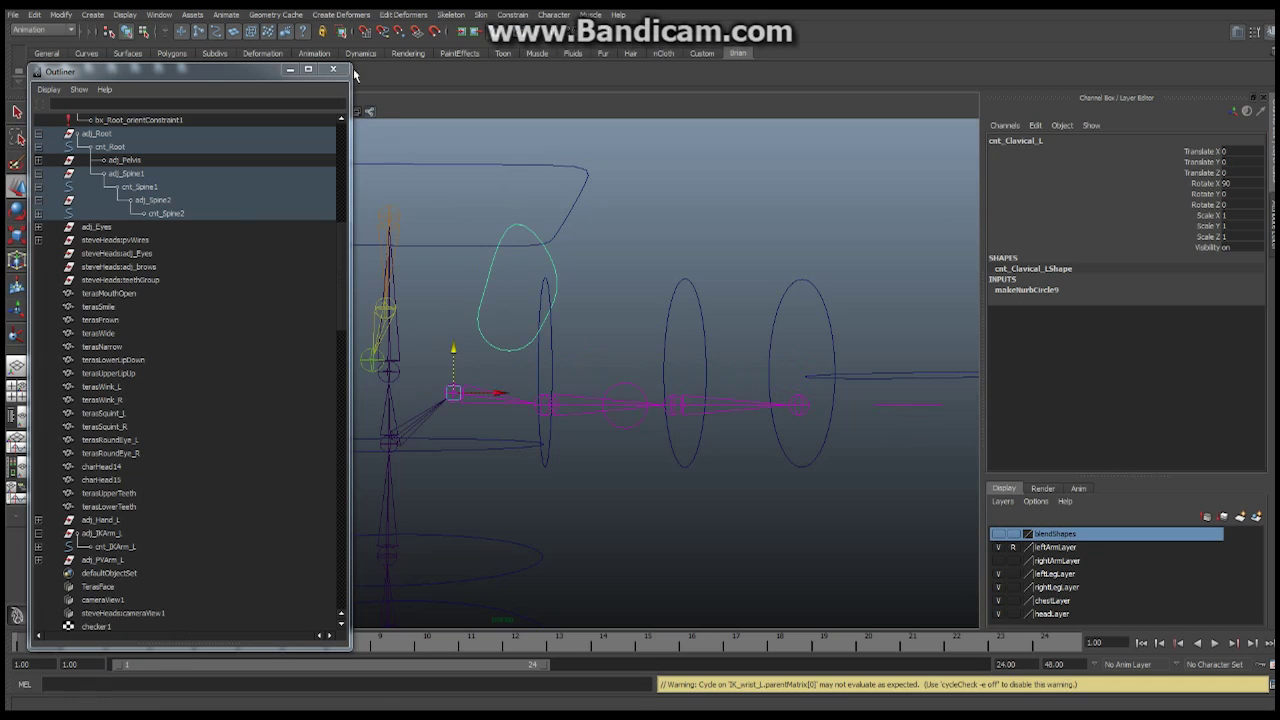
left_click(333, 69)
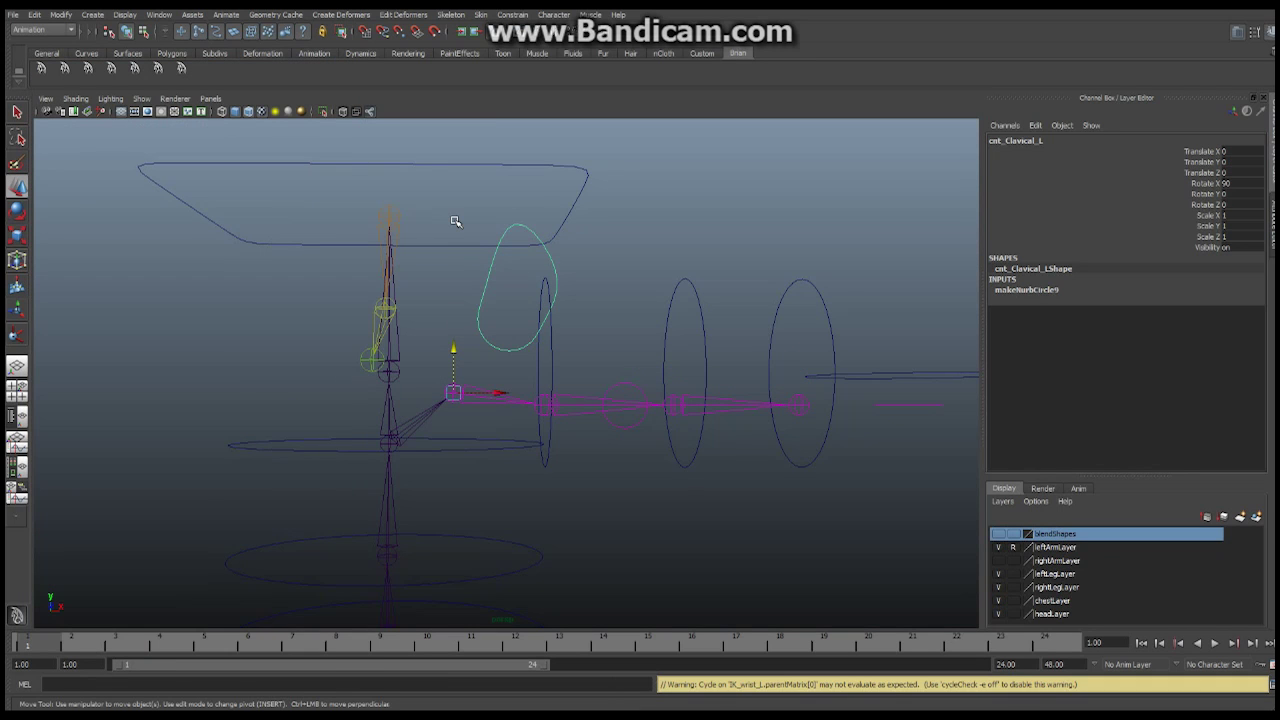